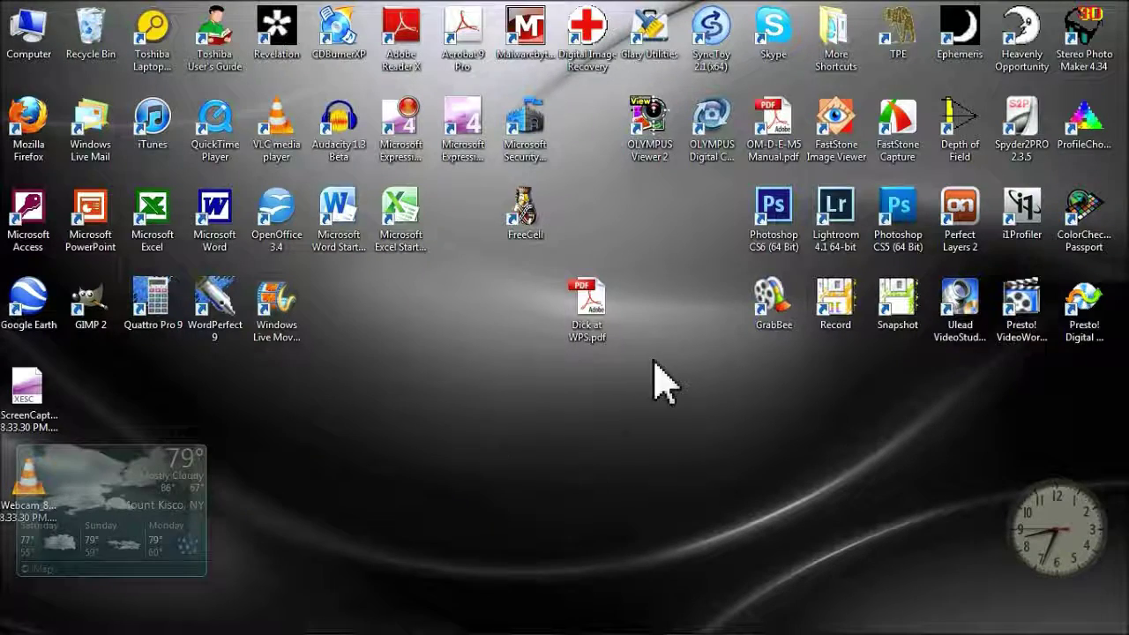
Step: Open the photography tips PDF from the desktop in Adobe Acrobat
{"action": "double_click", "coordinate": [589, 322]}
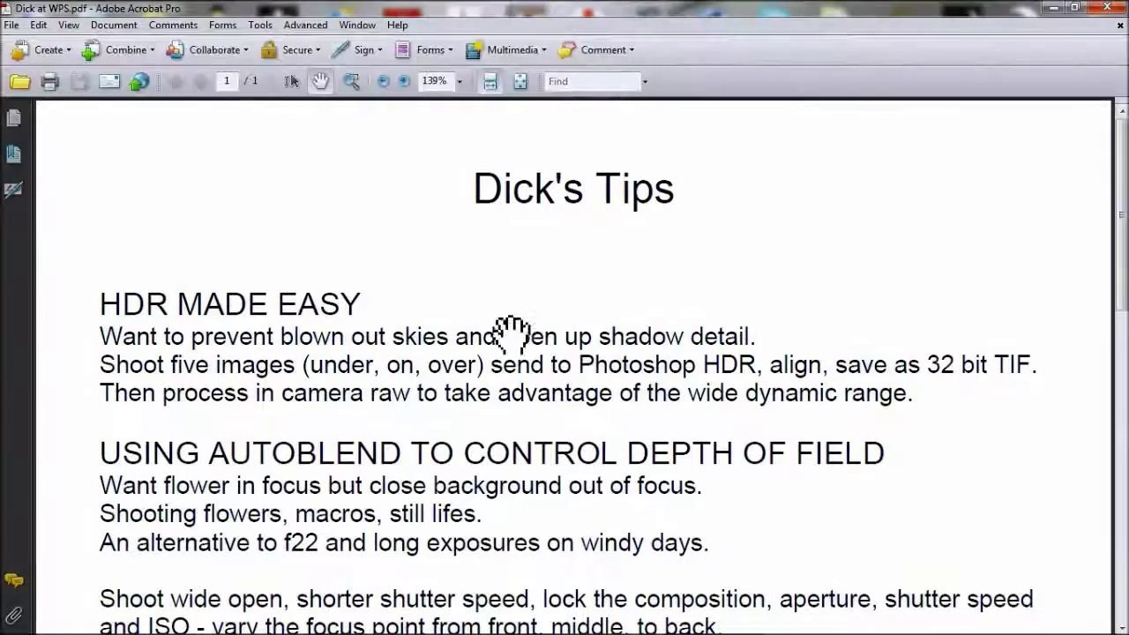
{"action": "scroll", "coordinate": [722, 326], "scroll_direction": "down", "scroll_amount": 2}
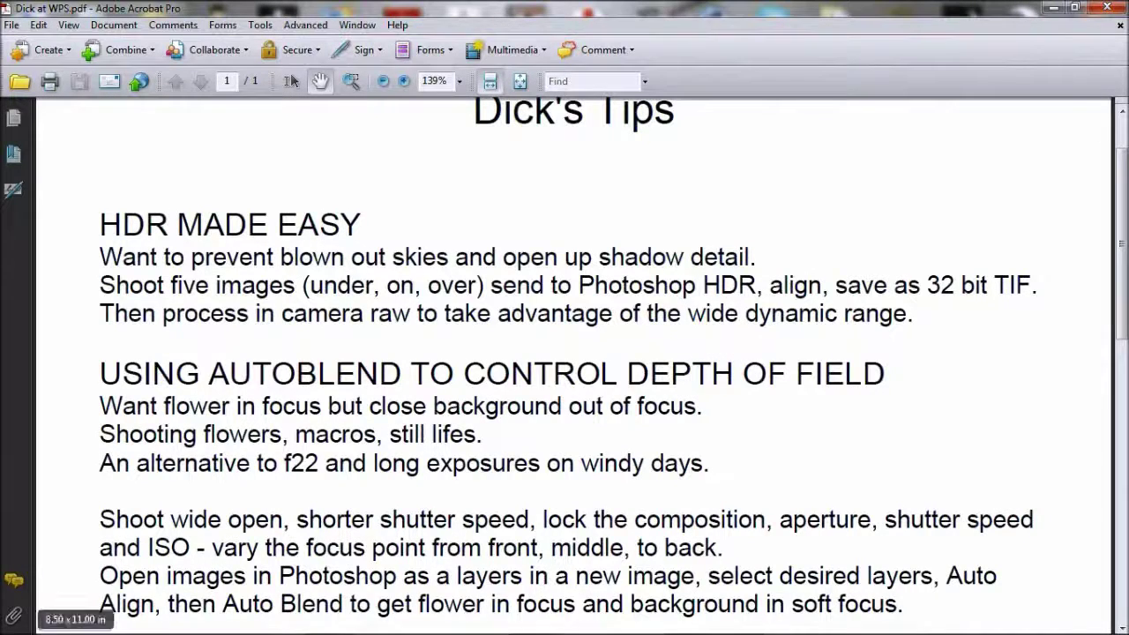
{"action": "mouse_move", "coordinate": [578, 596]}
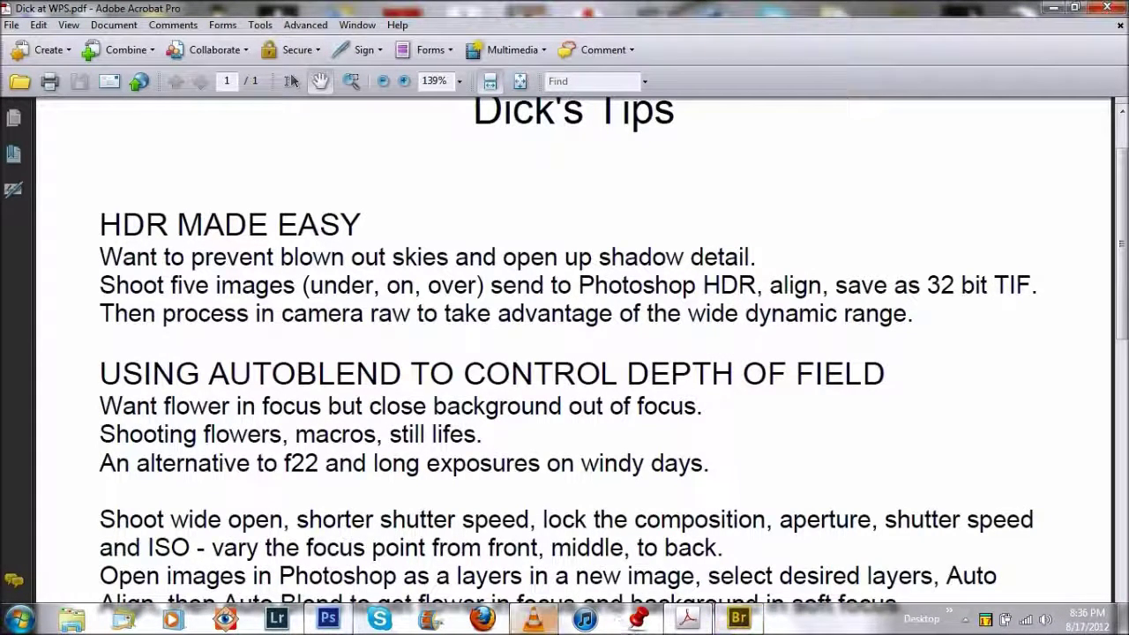
Step: In Bridge, select the five photos _8140574 through _8140578 in 2012_08_14TestingISO
{"action": "left_click", "coordinate": [739, 620]}
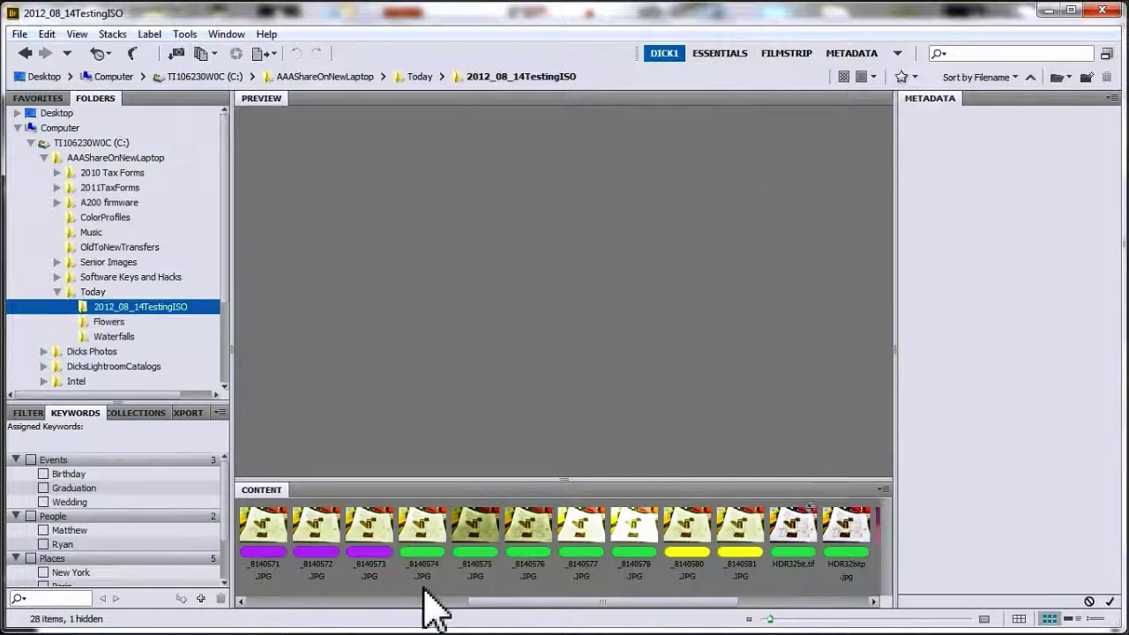
{"action": "left_click", "coordinate": [423, 540]}
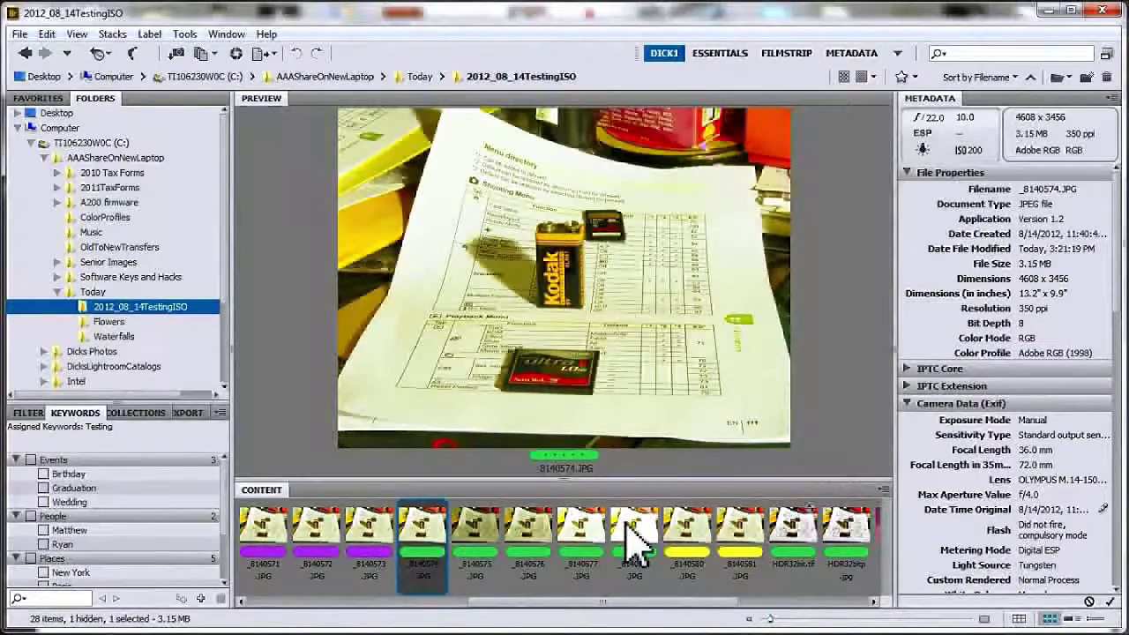
{"action": "left_click", "coordinate": [631, 533], "text": "shift"}
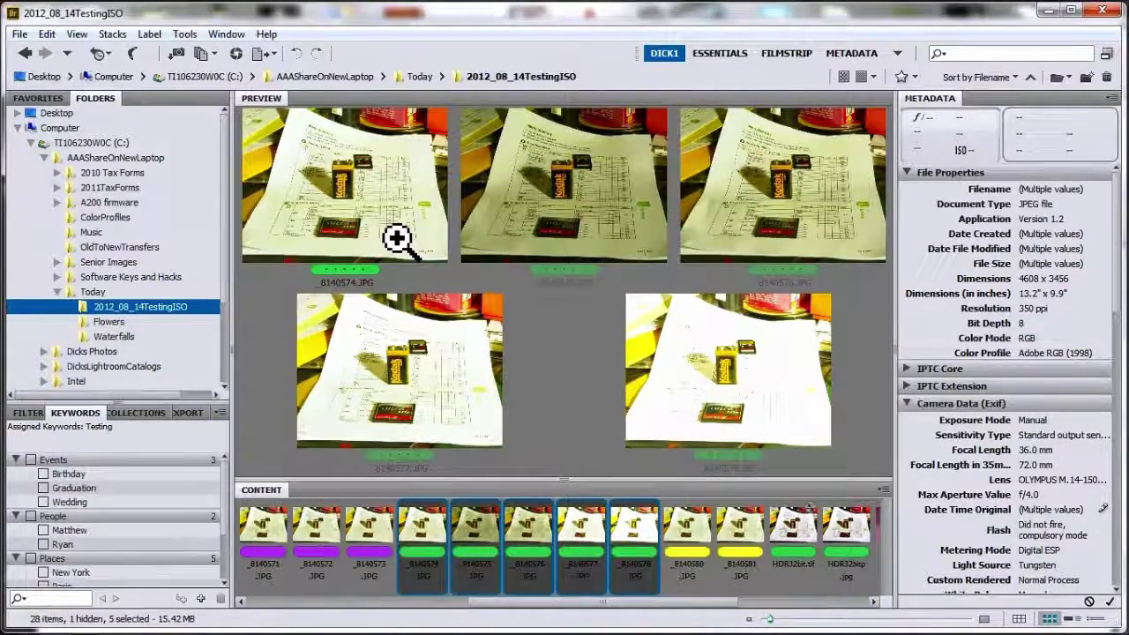
{"action": "left_click", "coordinate": [184, 34]}
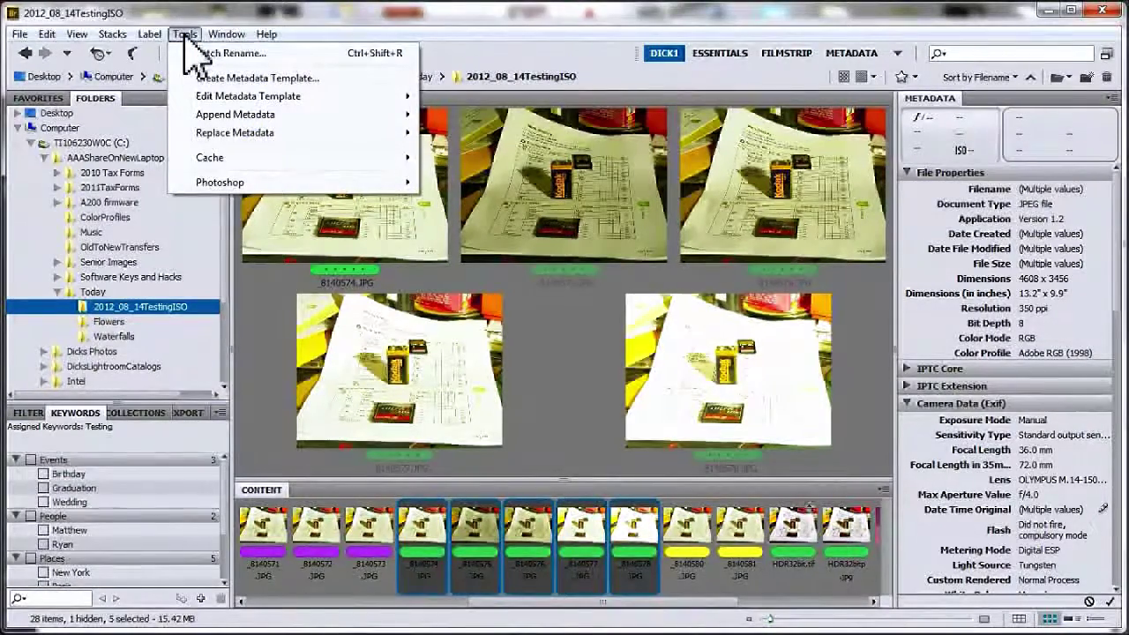
Step: Send the five selected photos to Photoshop's Merge to HDR Pro
{"action": "mouse_move", "coordinate": [246, 186]}
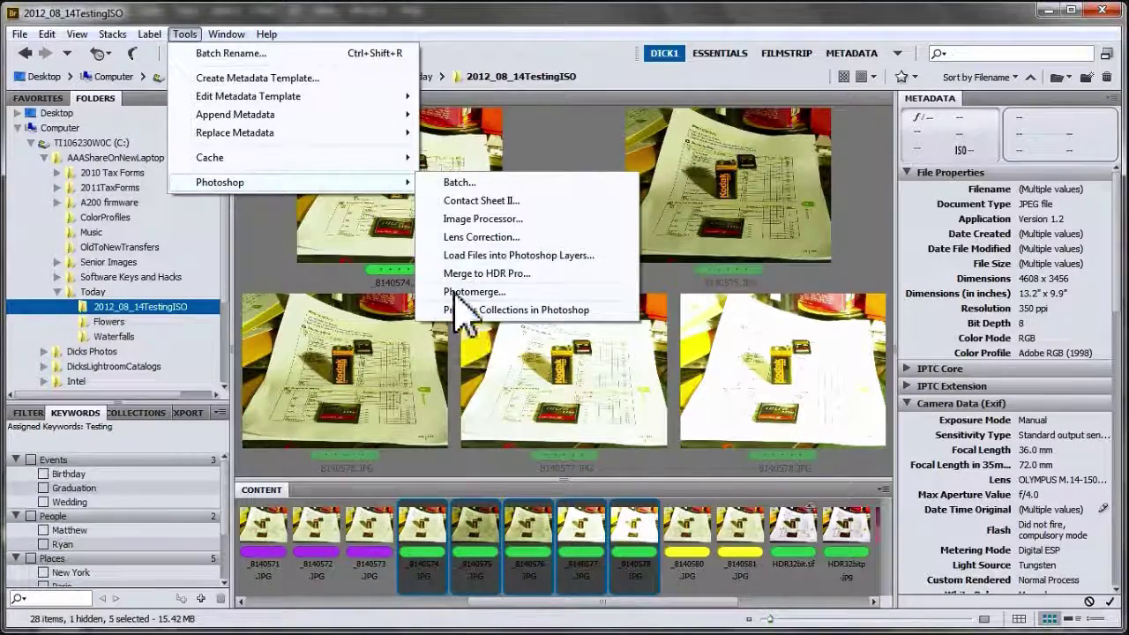
{"action": "left_click", "coordinate": [485, 276]}
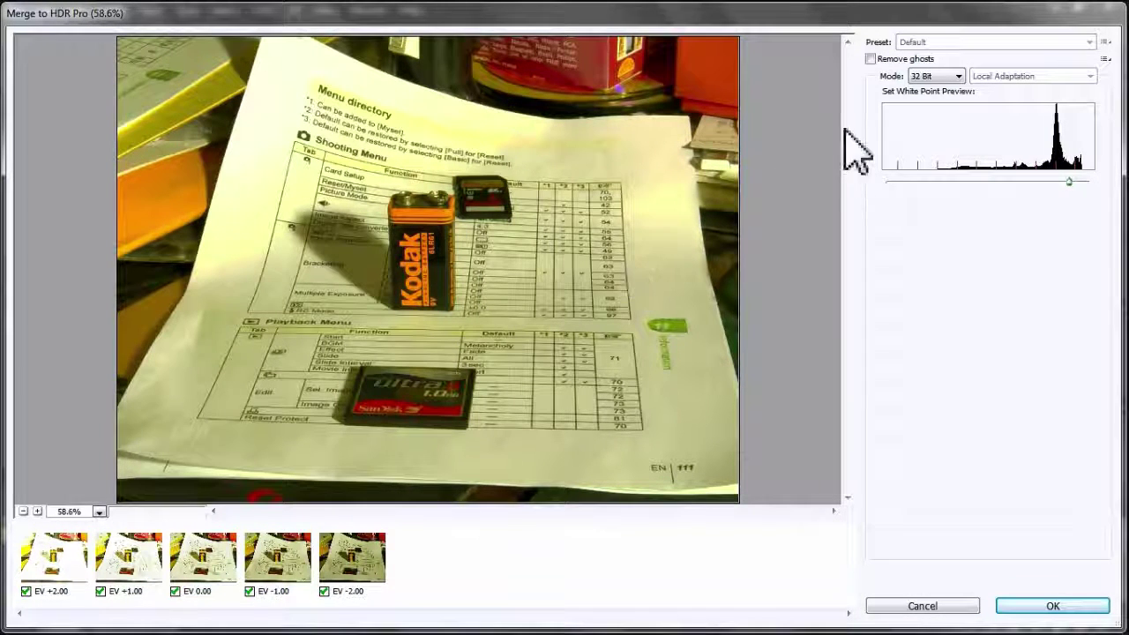
Step: Set the HDR merge Mode to 16 Bit, glancing at the Curve tab before returning to Advanced
{"action": "left_click", "coordinate": [958, 80]}
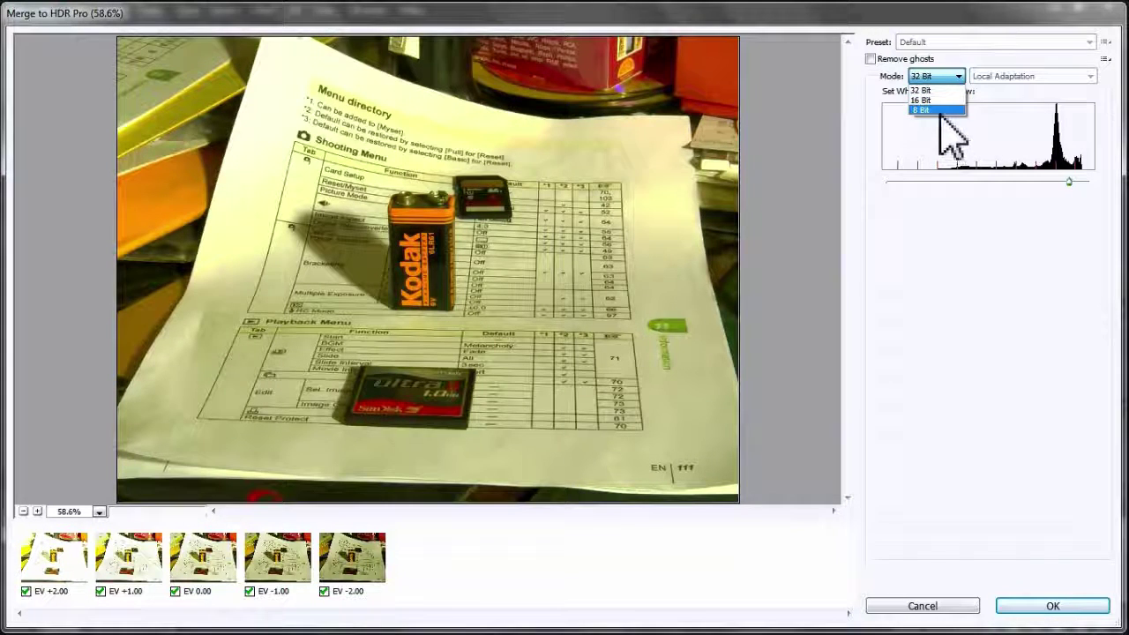
{"action": "left_click", "coordinate": [936, 100]}
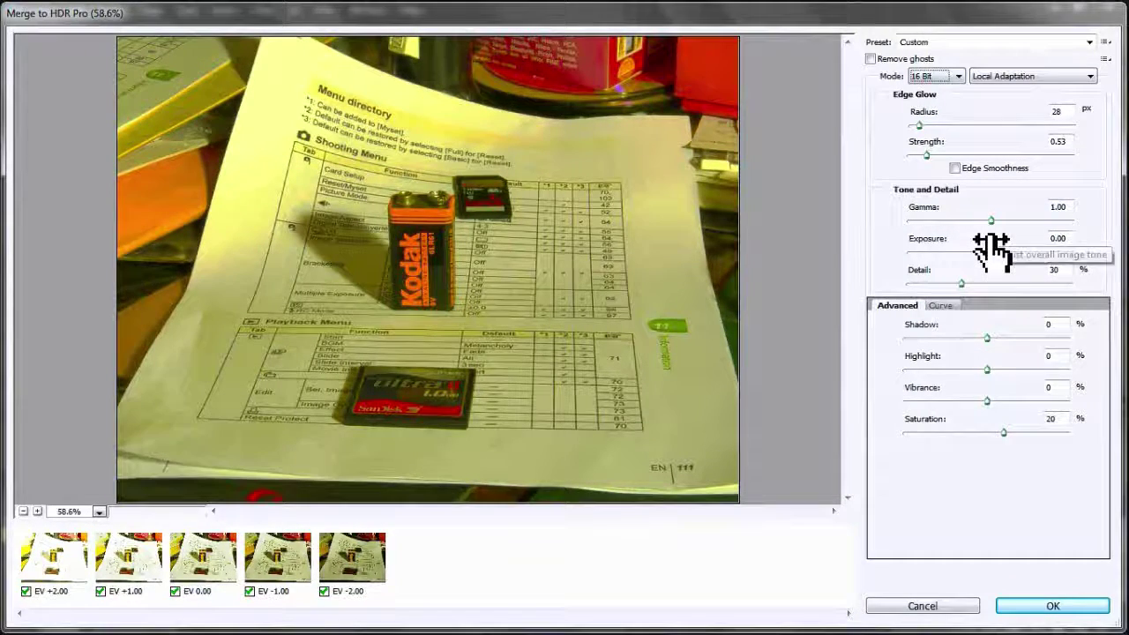
{"action": "left_click", "coordinate": [943, 306]}
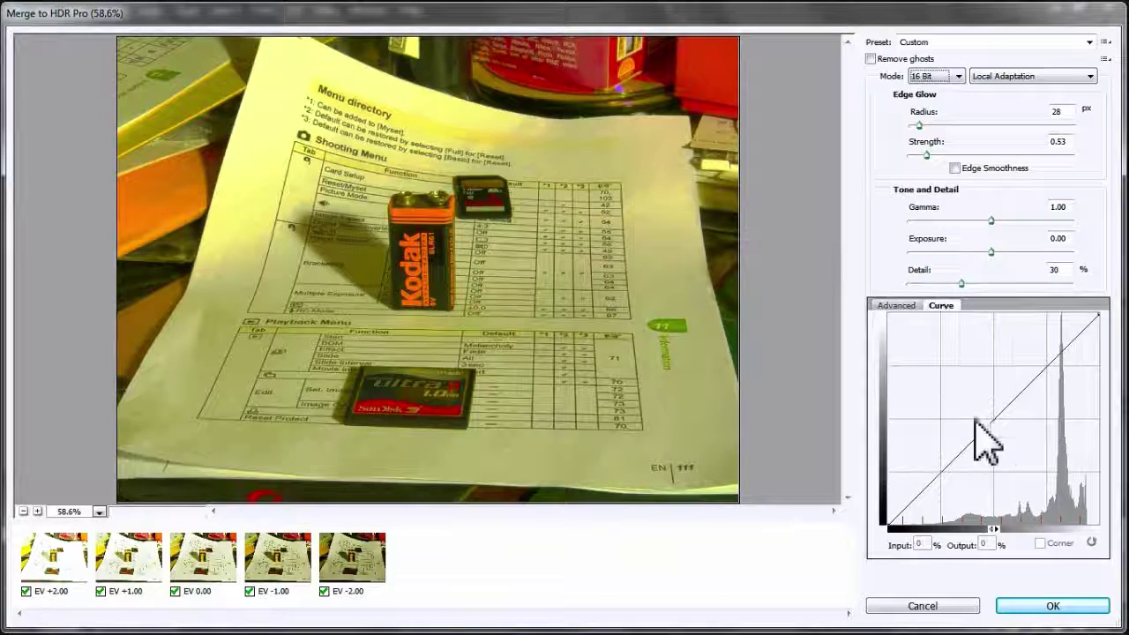
{"action": "left_click", "coordinate": [895, 306]}
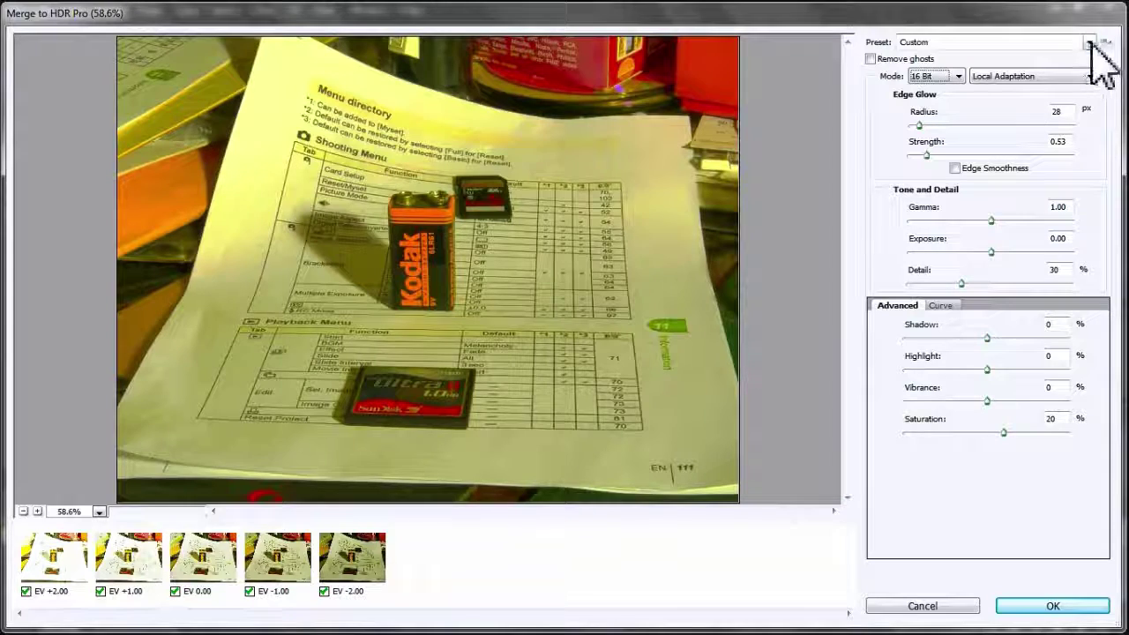
Step: Preview the Surrealistic and Photorealistic HDR presets, then return to the Default preset
{"action": "left_click", "coordinate": [1091, 43]}
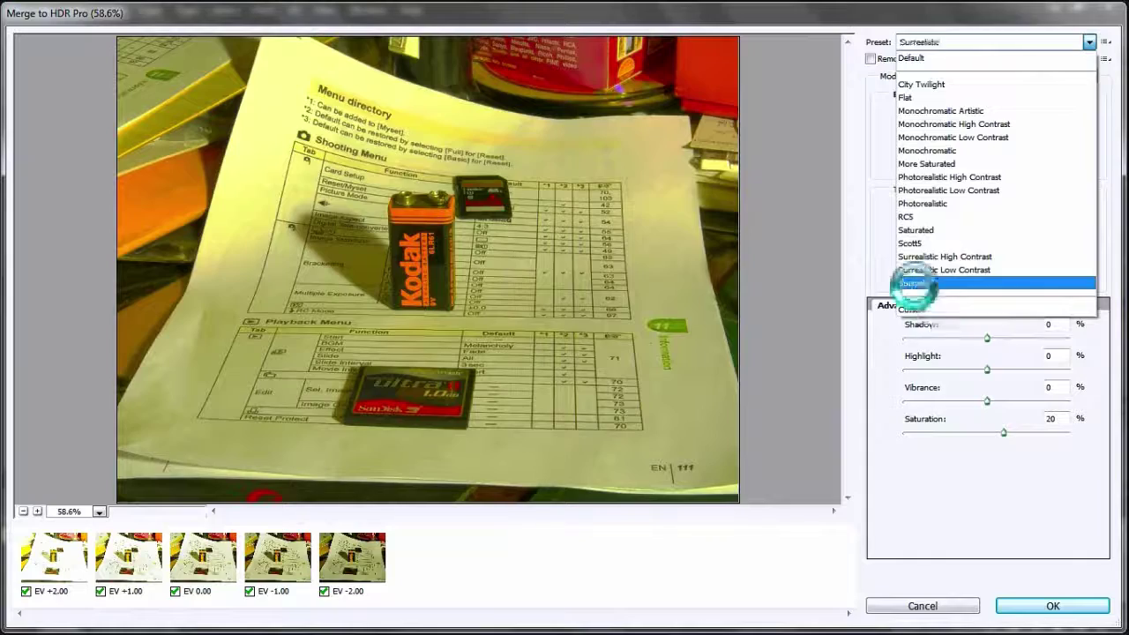
{"action": "left_click", "coordinate": [920, 284]}
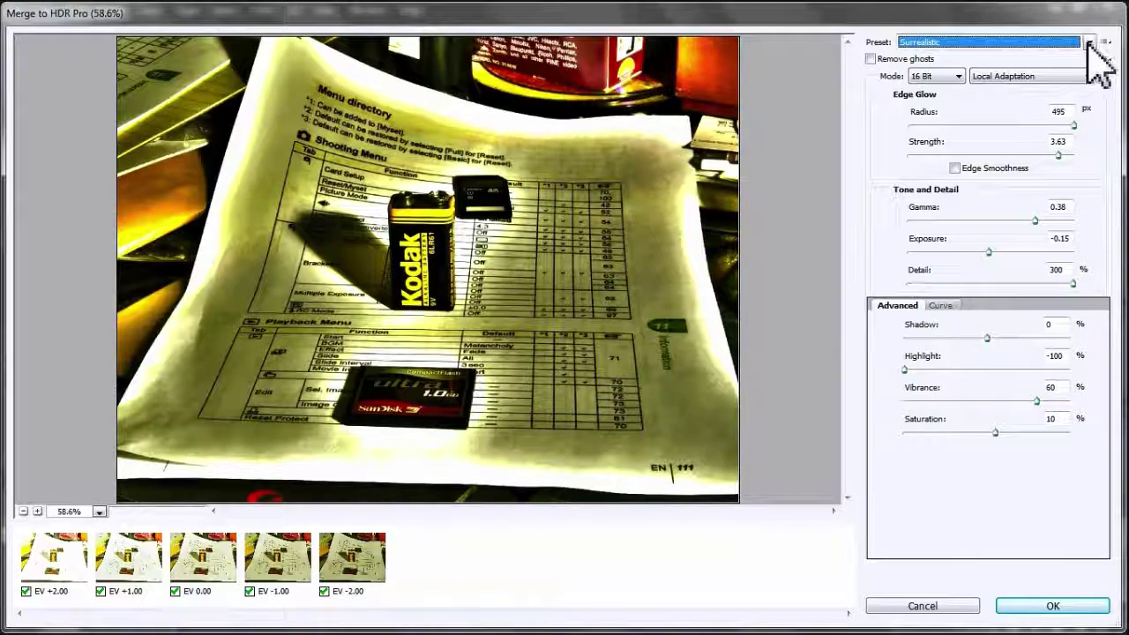
{"action": "left_click", "coordinate": [1089, 41]}
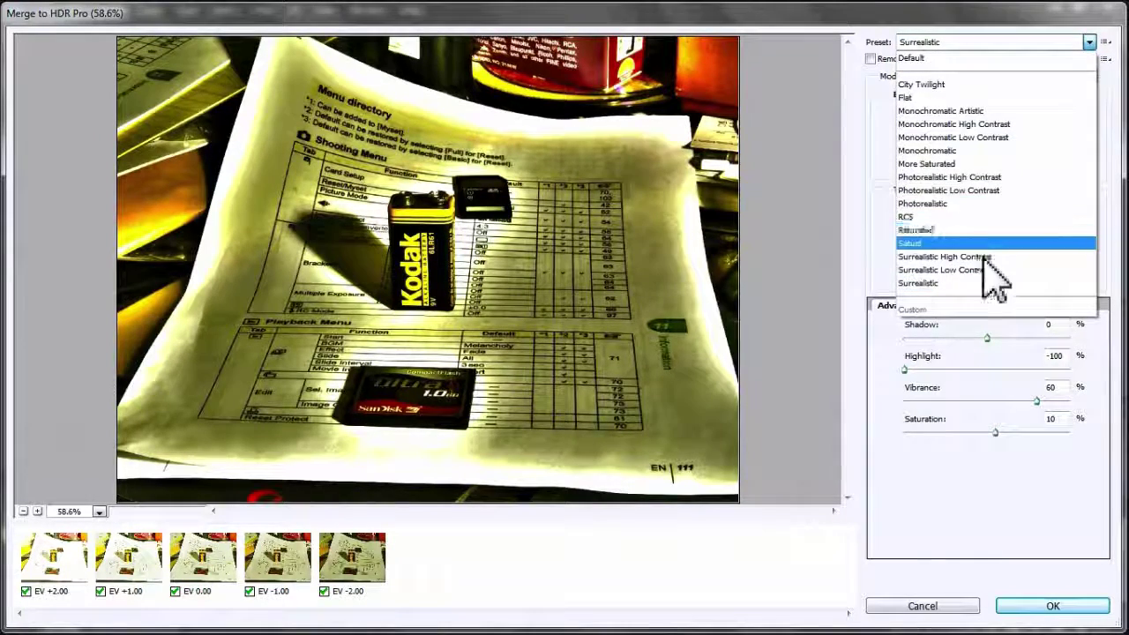
{"action": "left_click", "coordinate": [944, 203]}
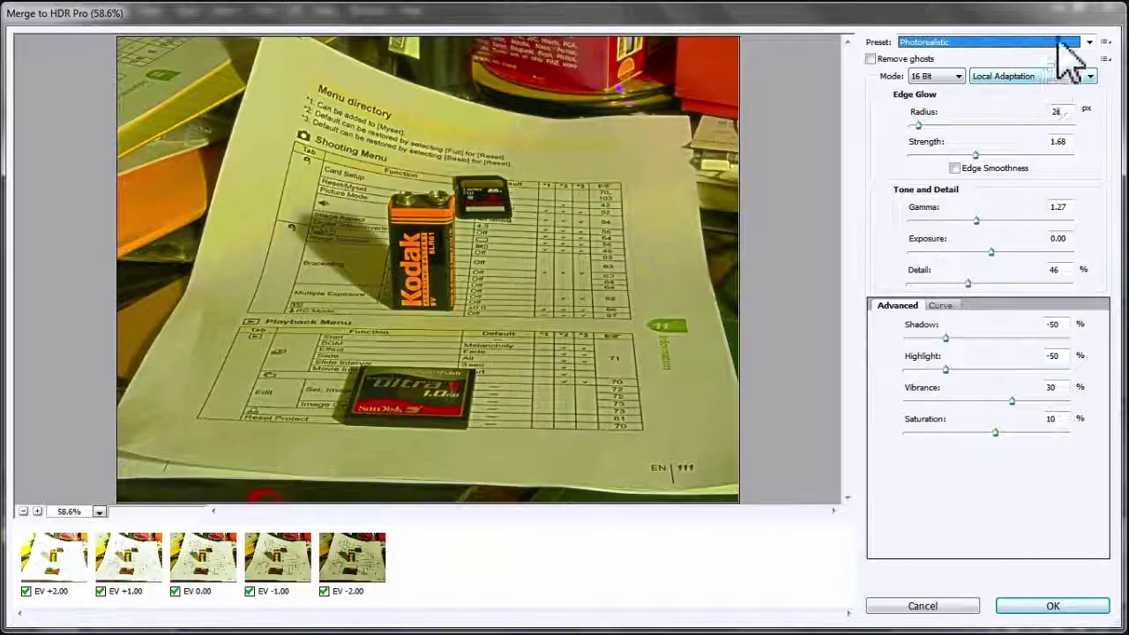
{"action": "left_click", "coordinate": [1091, 44]}
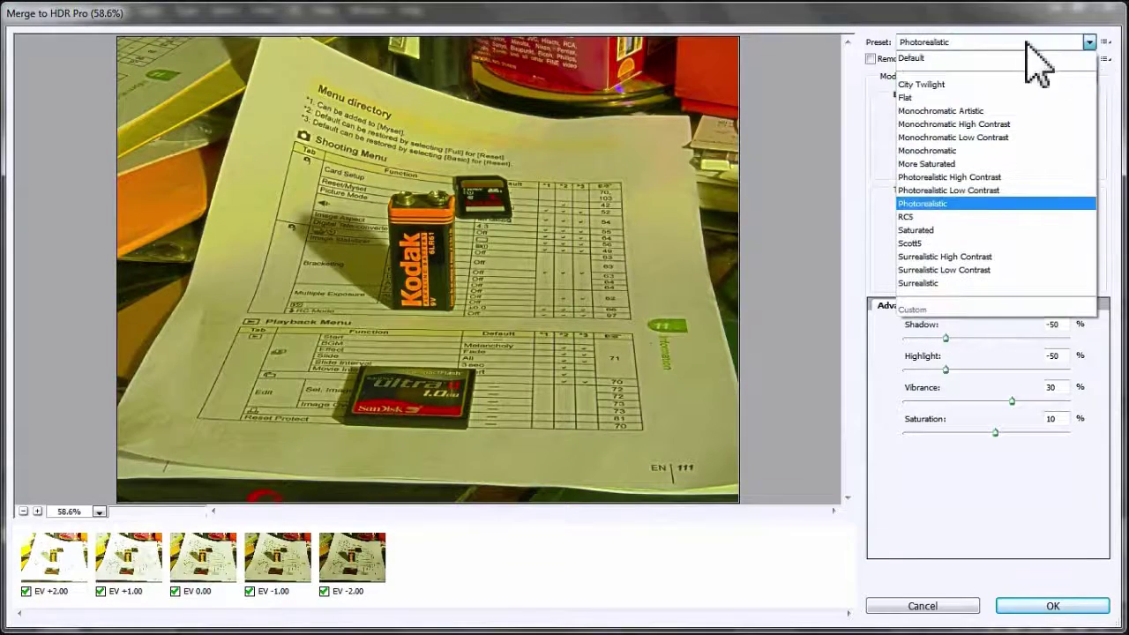
{"action": "left_click", "coordinate": [940, 58]}
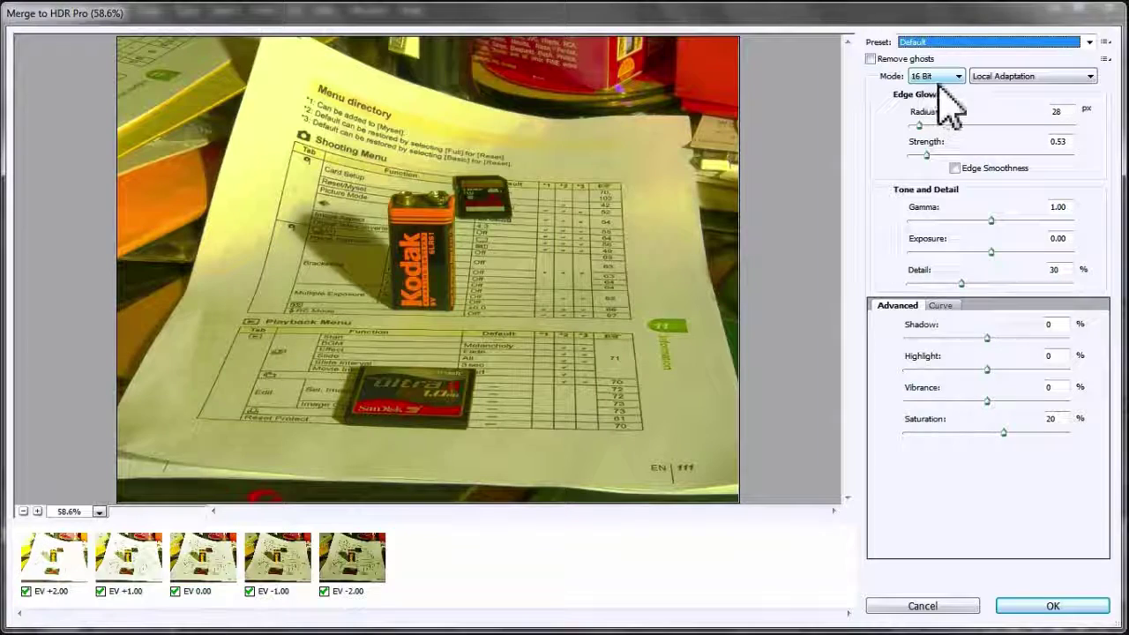
Step: Change the Merge to HDR Pro Mode back to 32 Bit
{"action": "left_click", "coordinate": [959, 77]}
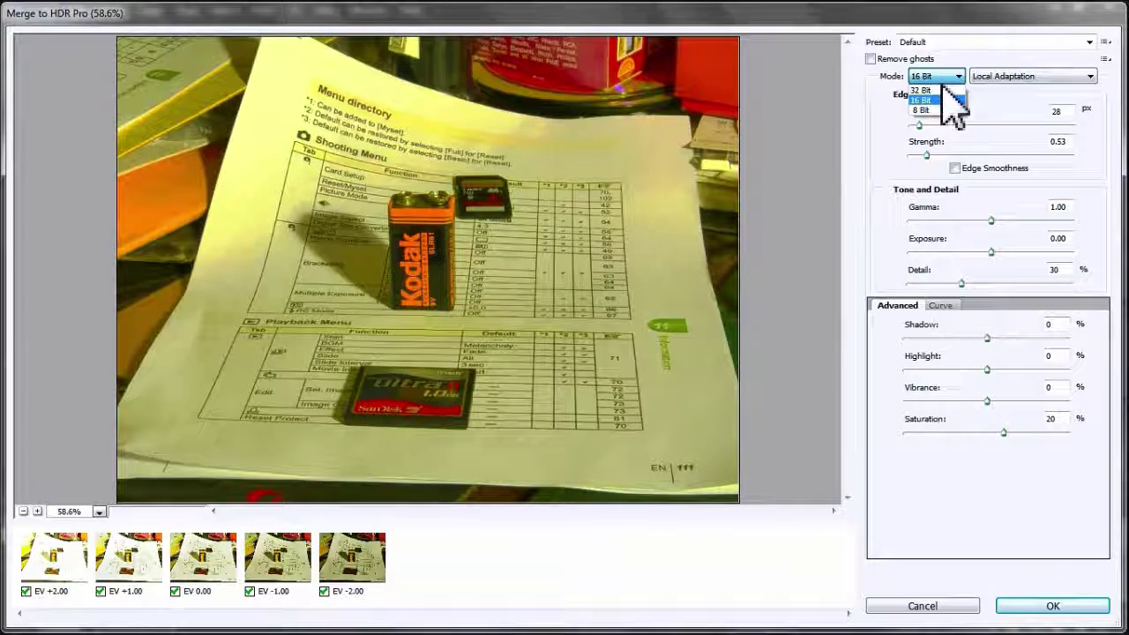
{"action": "left_click", "coordinate": [922, 90]}
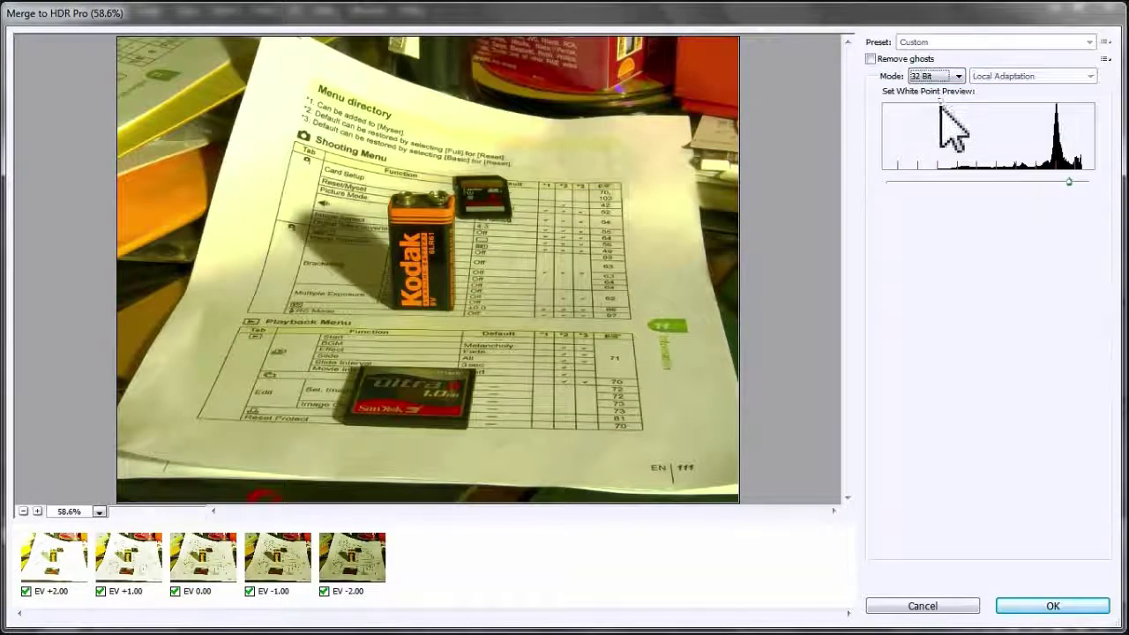
Step: Tick Remove ghosts, with the EV -1.00 exposure as the base image
{"action": "left_click", "coordinate": [871, 59]}
{"action": "left_click", "coordinate": [888, 62]}
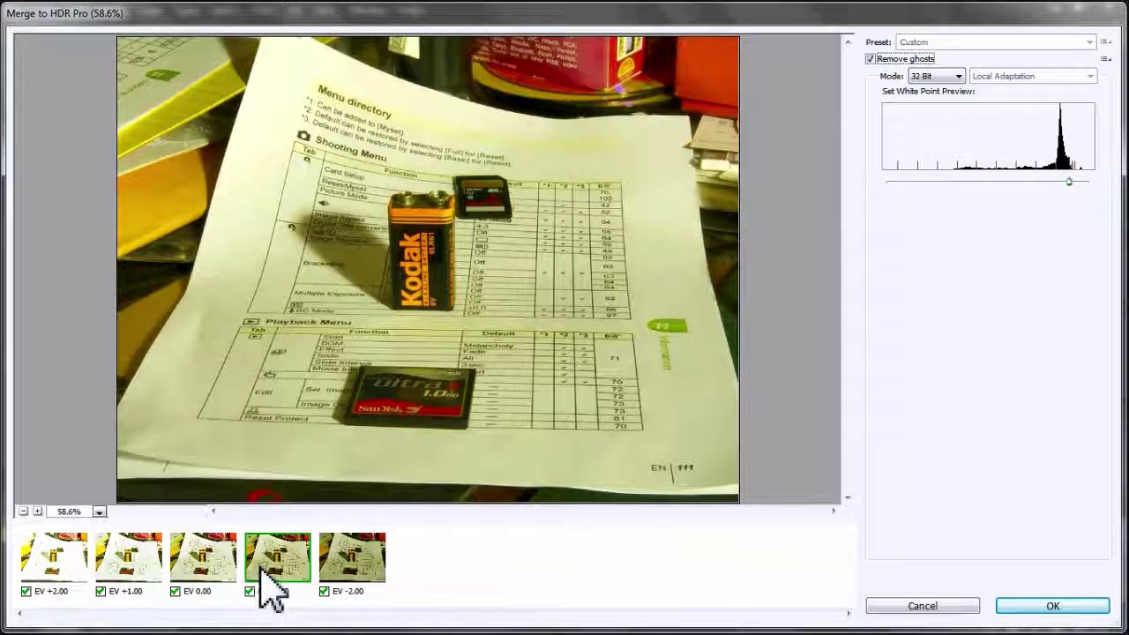
{"action": "left_click", "coordinate": [88, 587]}
{"action": "left_click", "coordinate": [130, 558]}
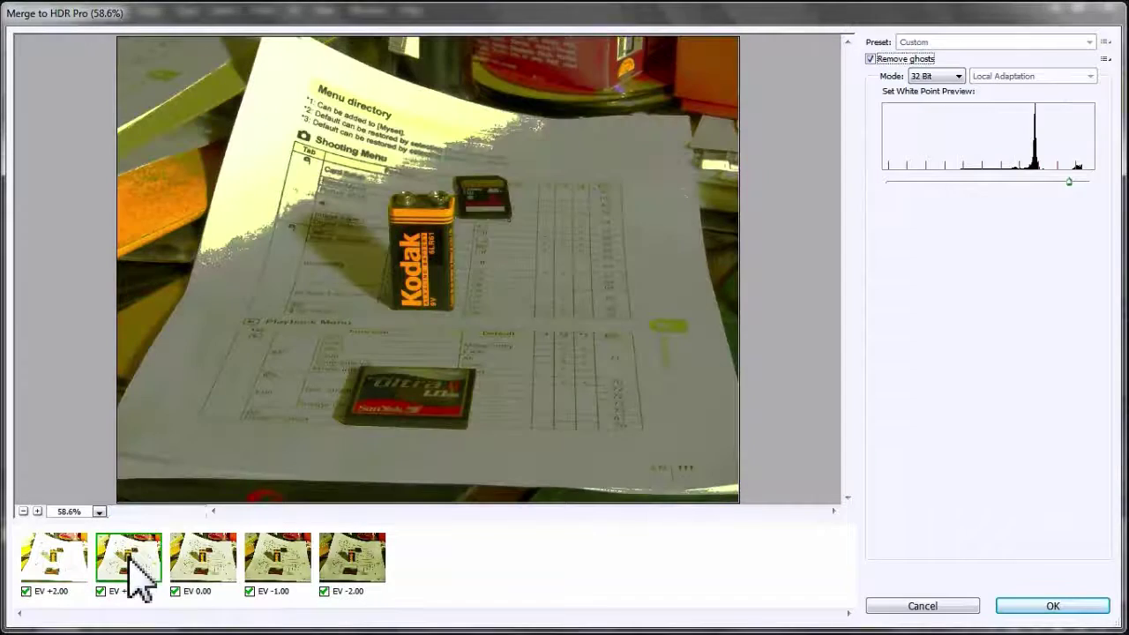
{"action": "left_click", "coordinate": [196, 569]}
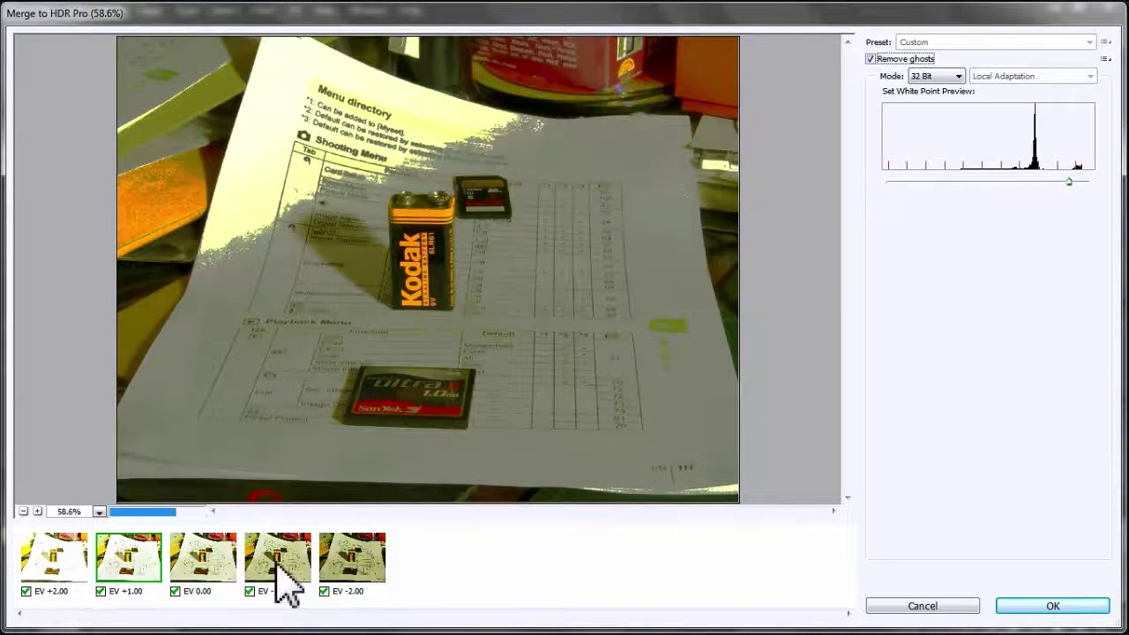
{"action": "left_click", "coordinate": [353, 577]}
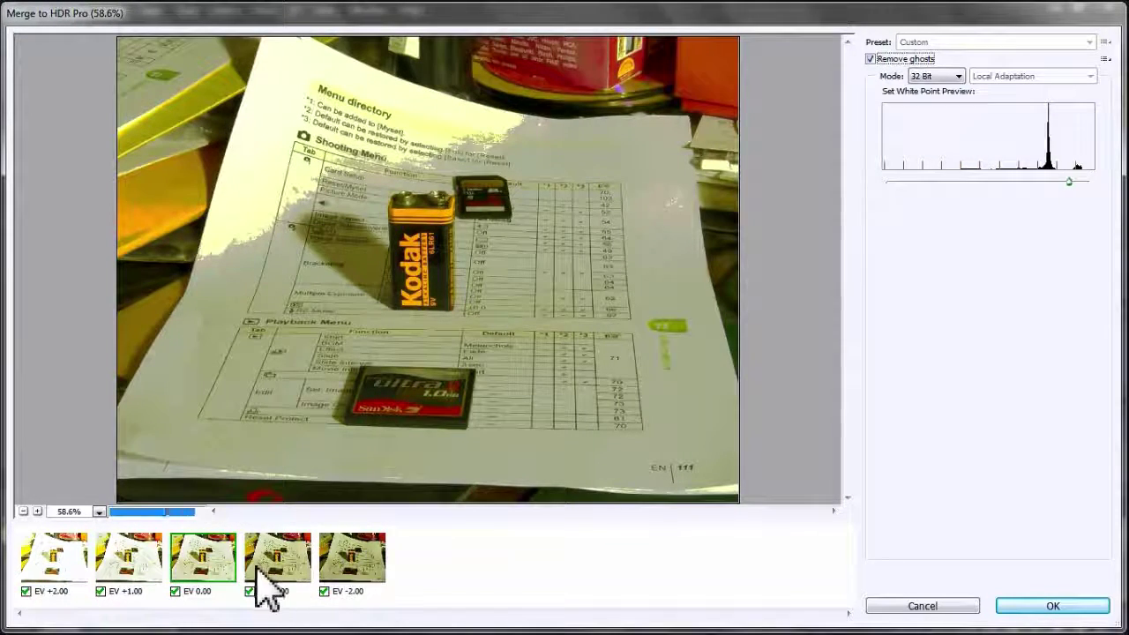
{"action": "left_click", "coordinate": [280, 566]}
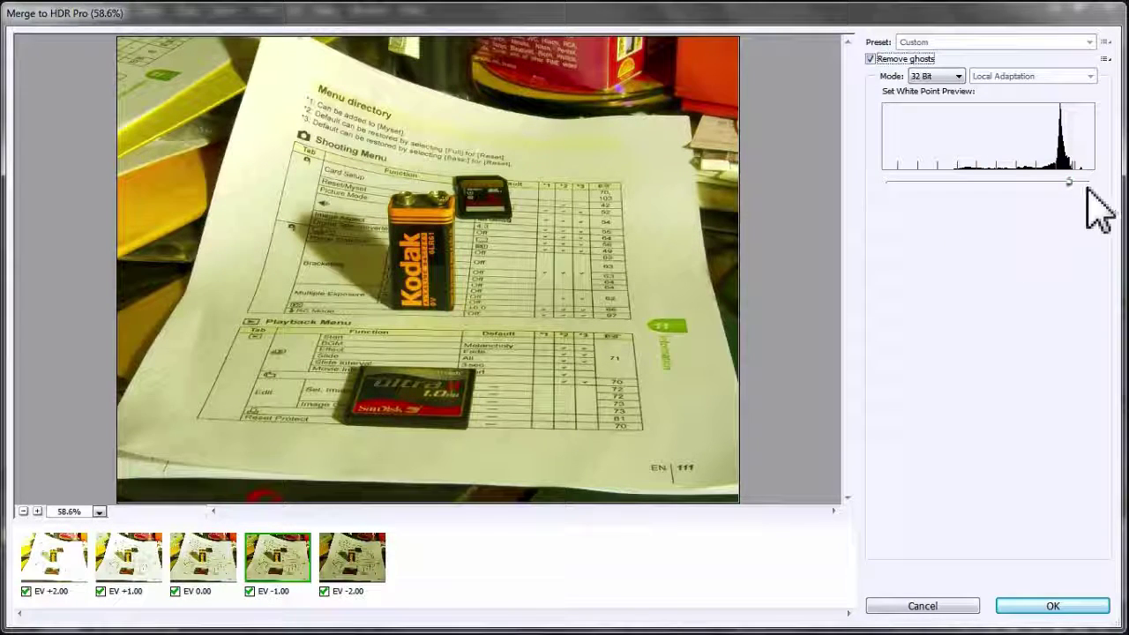
Step: Lower the white point preview slider, then run the merge into the 32-bit Untitled_HDR2 document
{"action": "left_click_drag", "start_coordinate": [1069, 185], "coordinate": [1081, 181]}
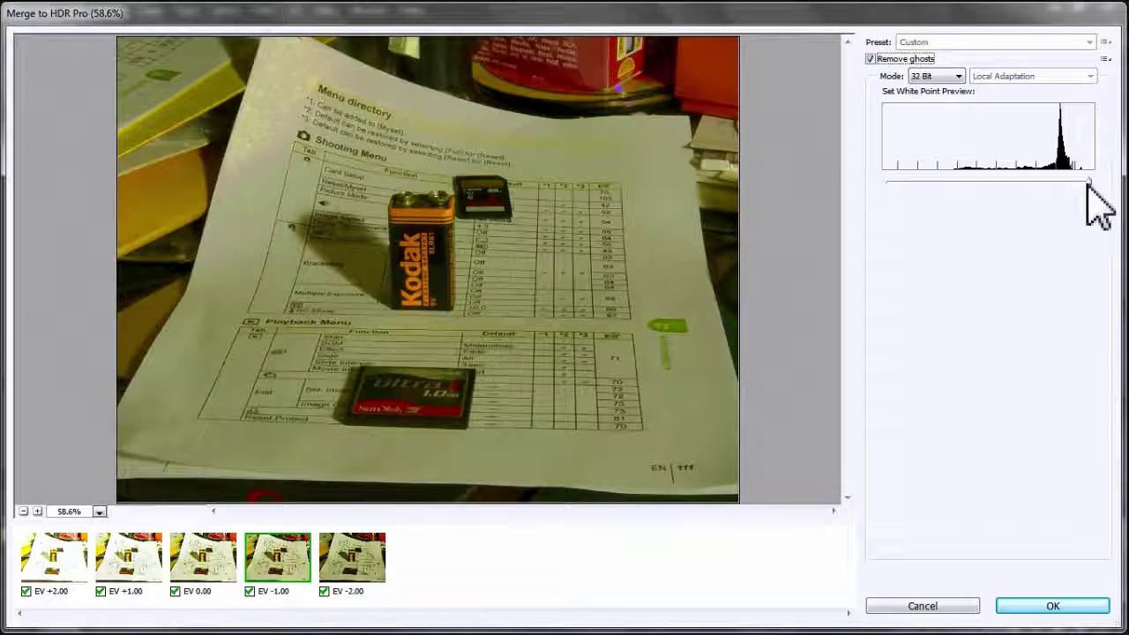
{"action": "mouse_move", "coordinate": [1085, 185]}
{"action": "left_mouse_down"}
{"action": "mouse_move", "coordinate": [909, 191]}
{"action": "mouse_move", "coordinate": [1063, 183]}
{"action": "left_mouse_up"}
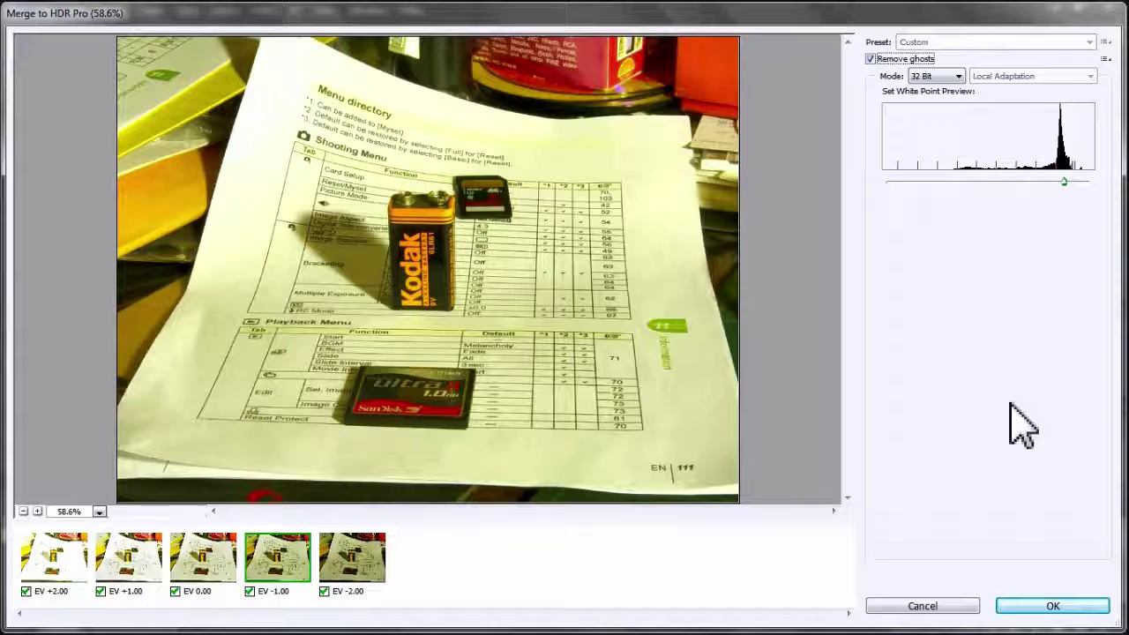
{"action": "left_click", "coordinate": [1055, 606]}
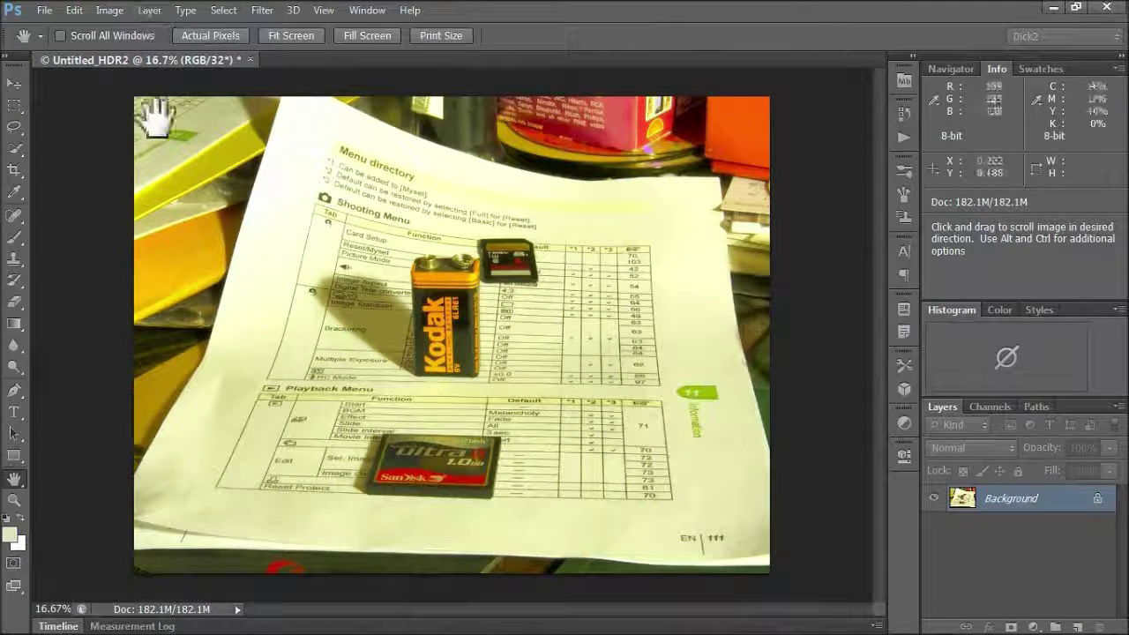
{"action": "left_click", "coordinate": [44, 11]}
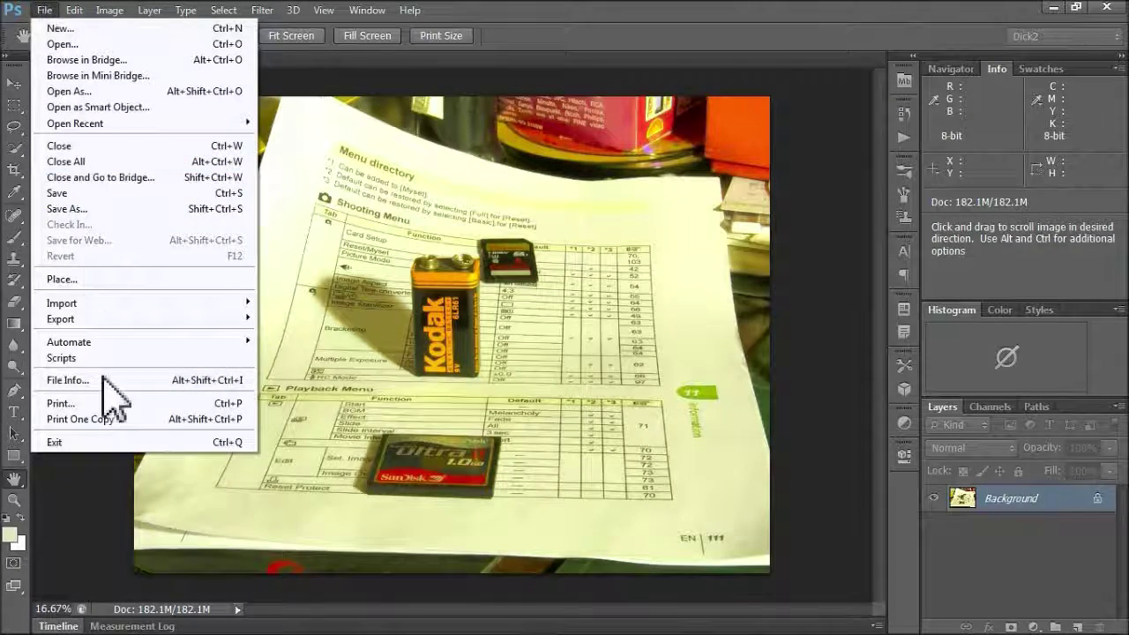
Step: Save the merged image under an edited name as a TIFF with 32 bit (Float) options
{"action": "left_click", "coordinate": [75, 210]}
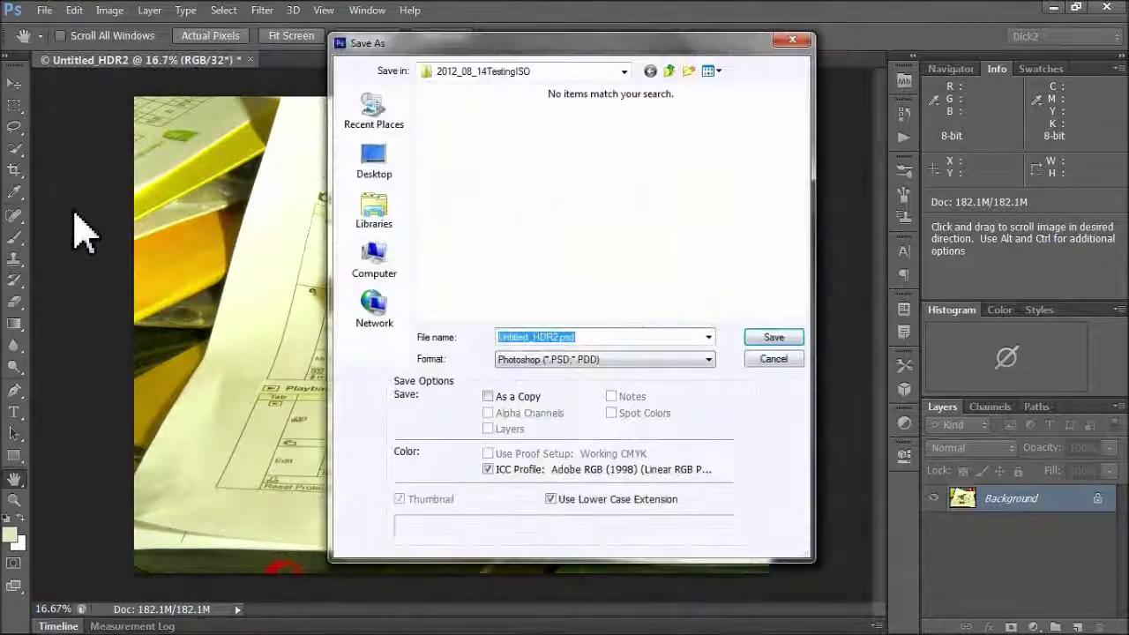
{"action": "left_click", "coordinate": [564, 359]}
{"action": "left_click", "coordinate": [524, 439]}
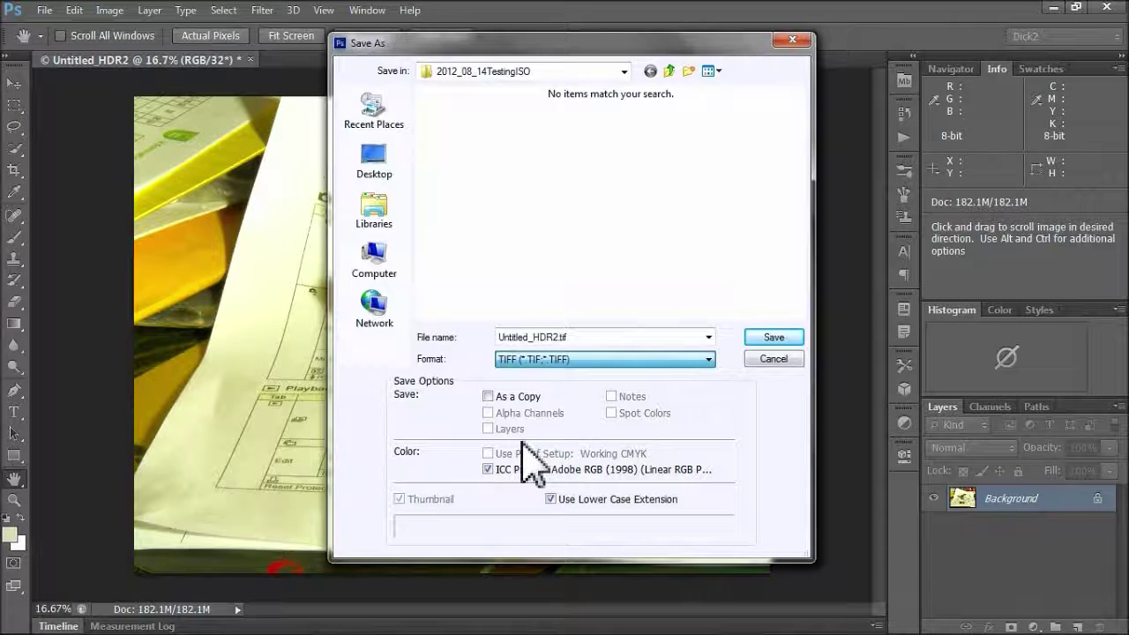
{"action": "left_click", "coordinate": [557, 336]}
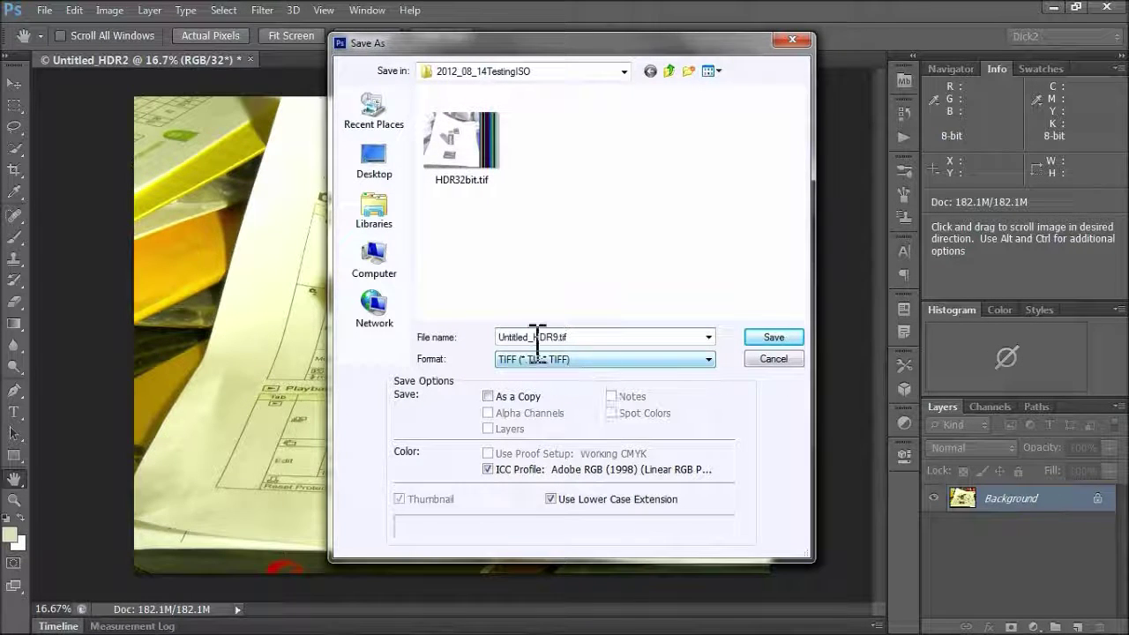
{"action": "left_click", "coordinate": [774, 340]}
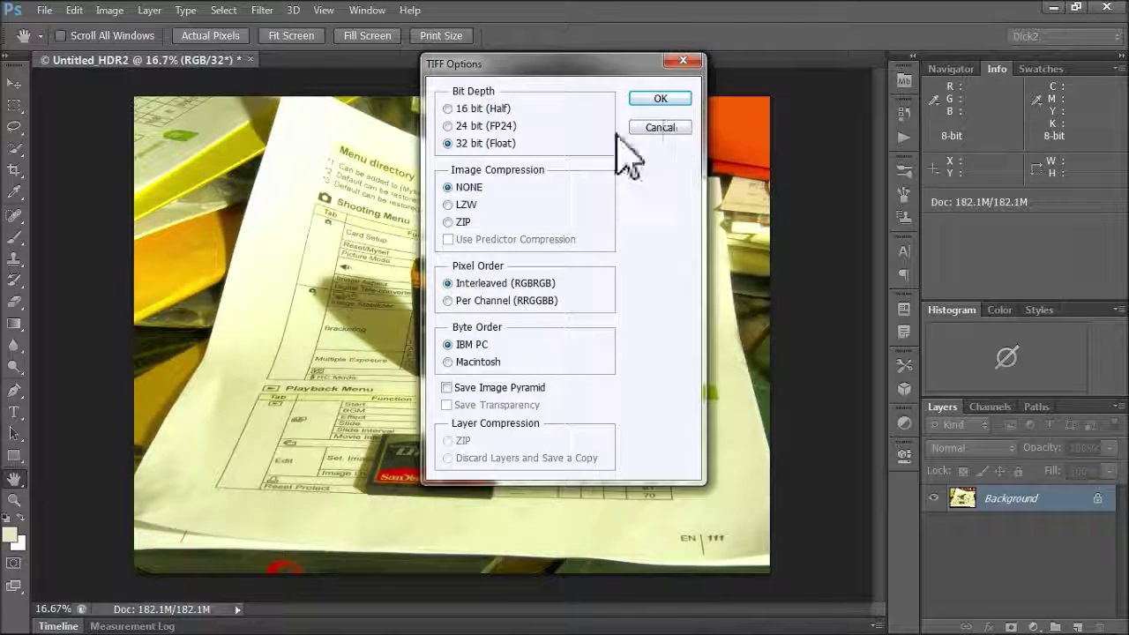
{"action": "left_click", "coordinate": [665, 105]}
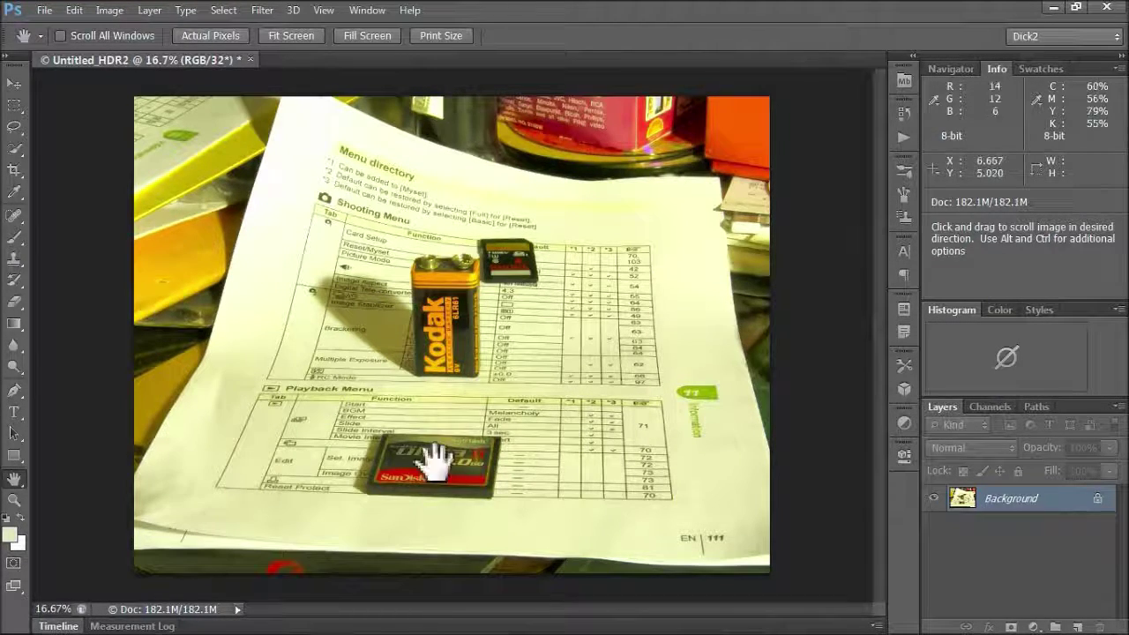
Step: Back in Bridge, select the Untitled_HDR9.tif thumbnail at the end of the filmstrip
{"action": "mouse_move", "coordinate": [566, 629]}
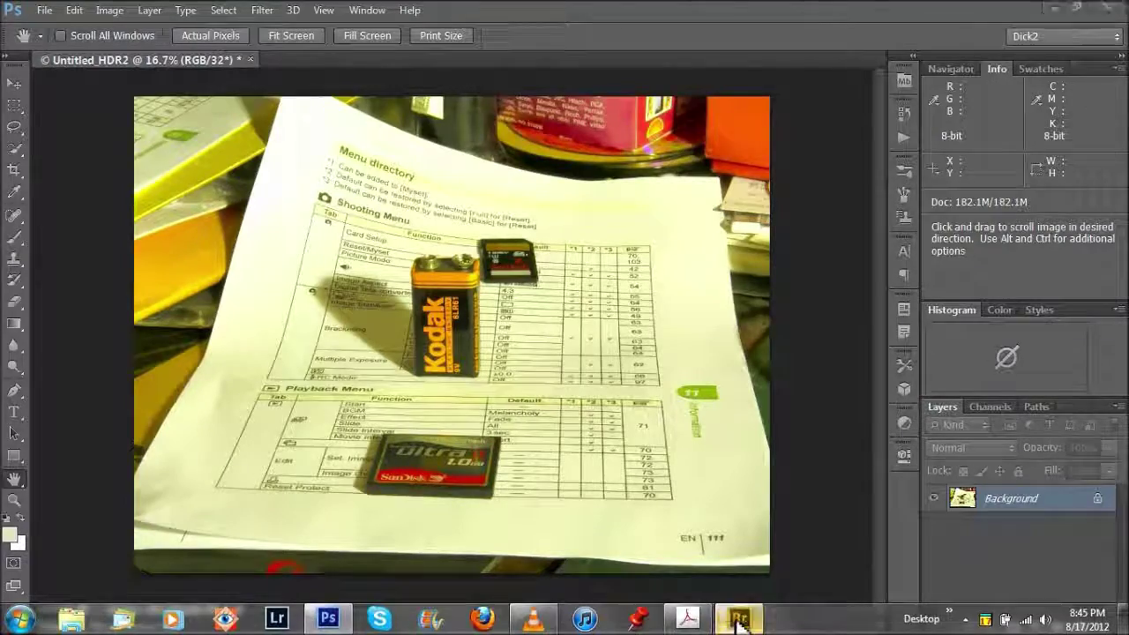
{"action": "left_click", "coordinate": [737, 618]}
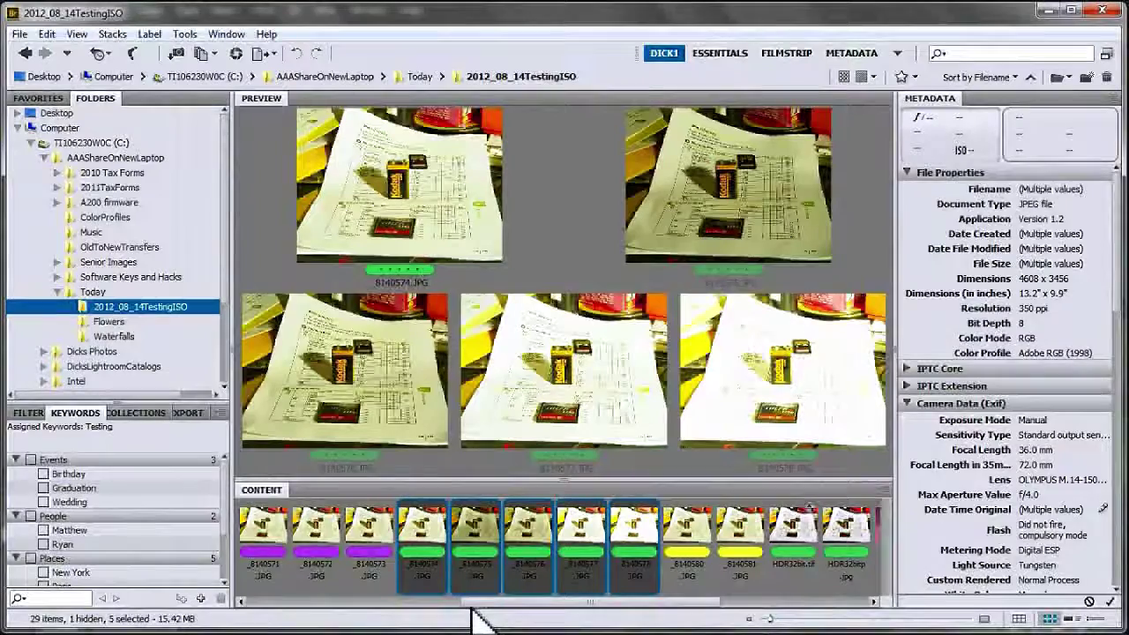
{"action": "scroll", "coordinate": [451, 608], "scroll_direction": "up", "scroll_amount": 5}
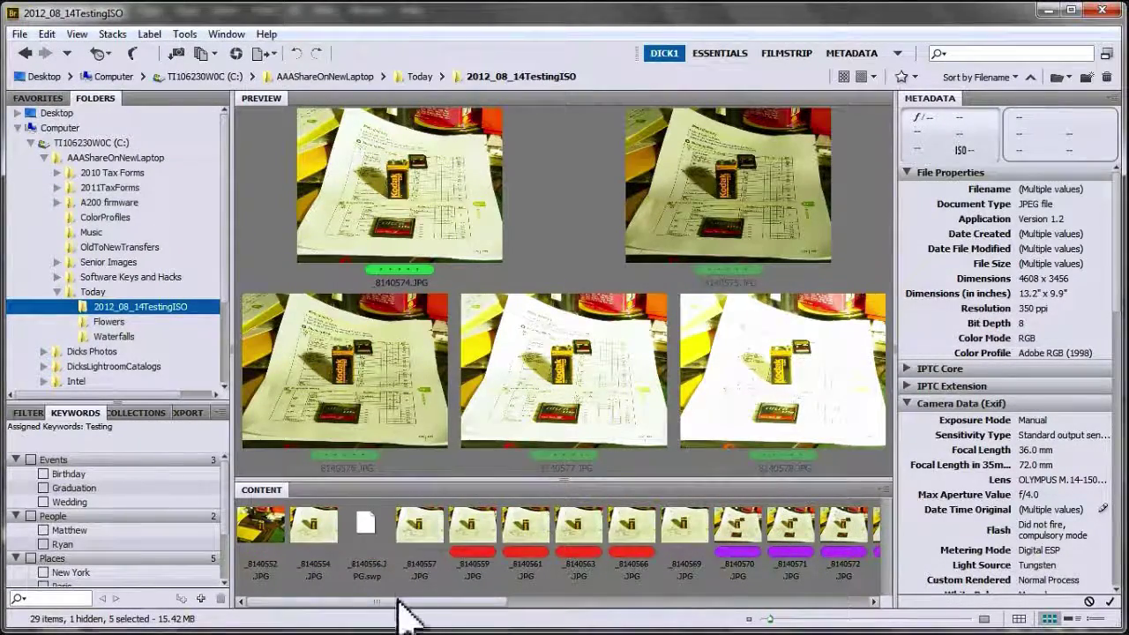
{"action": "left_click_drag", "start_coordinate": [391, 604], "coordinate": [798, 603]}
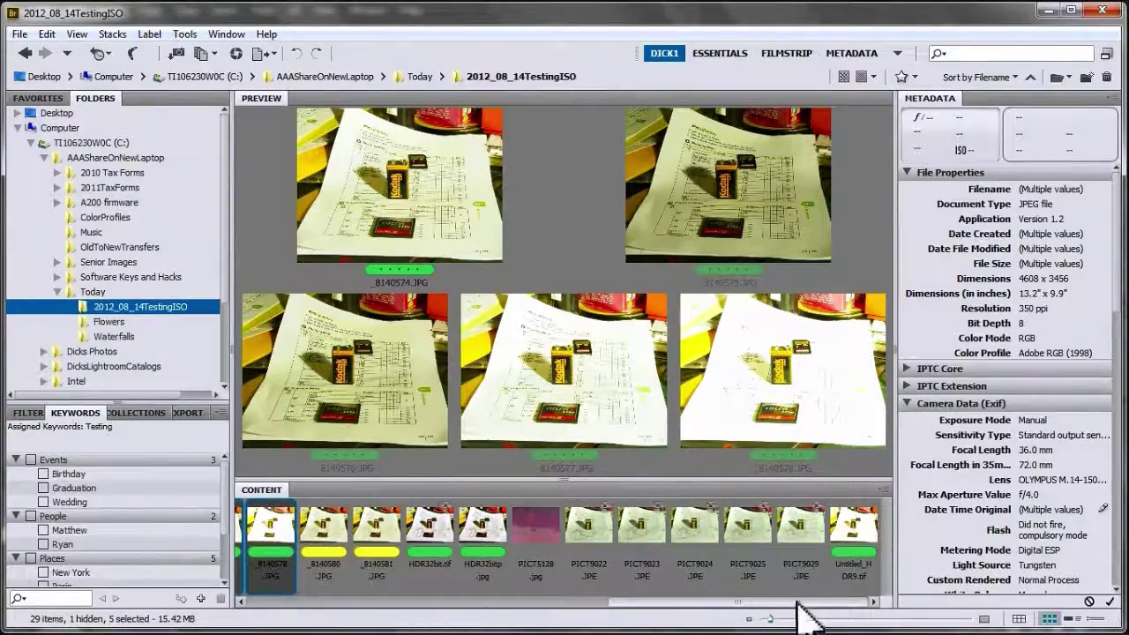
{"action": "left_click", "coordinate": [865, 556]}
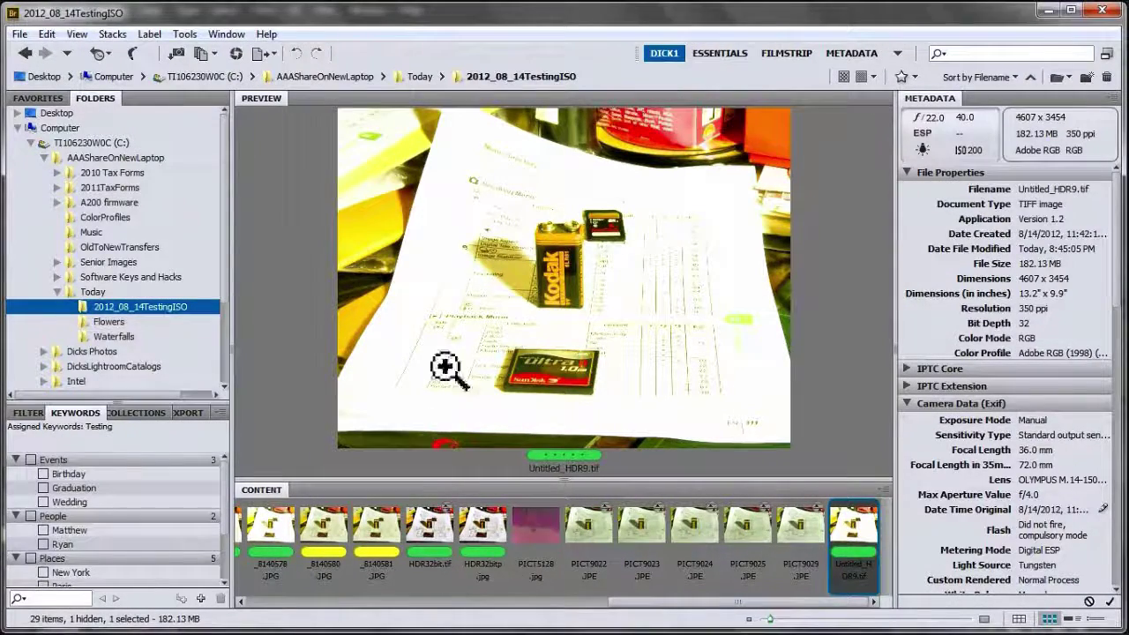
Step: Open Untitled_HDR9.tif in Camera Raw from its Bridge context menu
{"action": "right_click", "coordinate": [537, 316]}
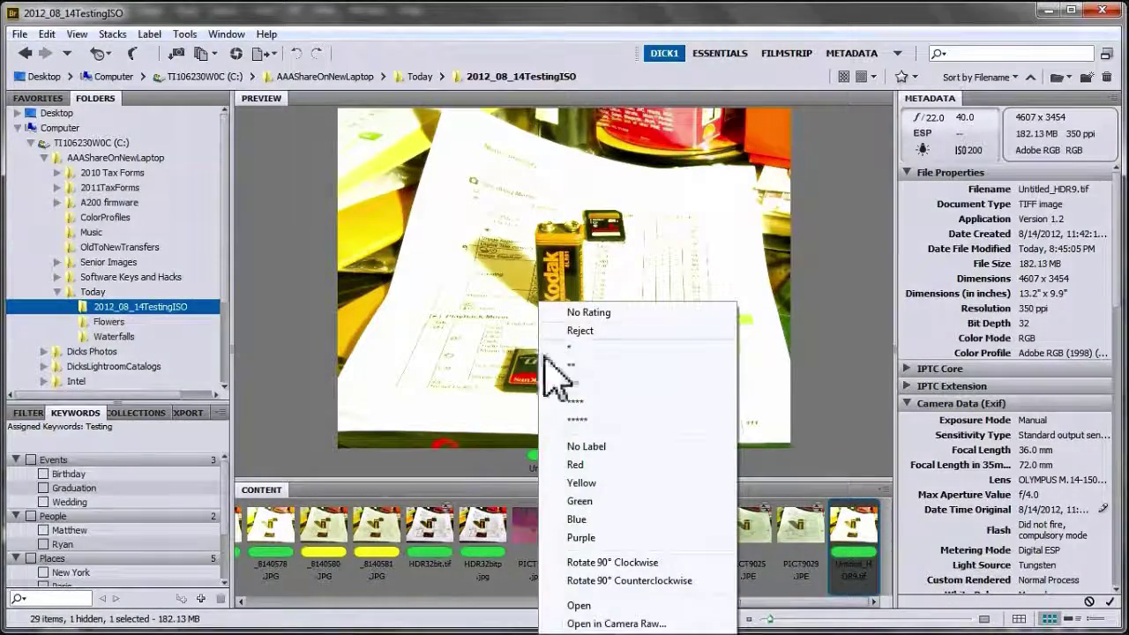
{"action": "left_click", "coordinate": [269, 375]}
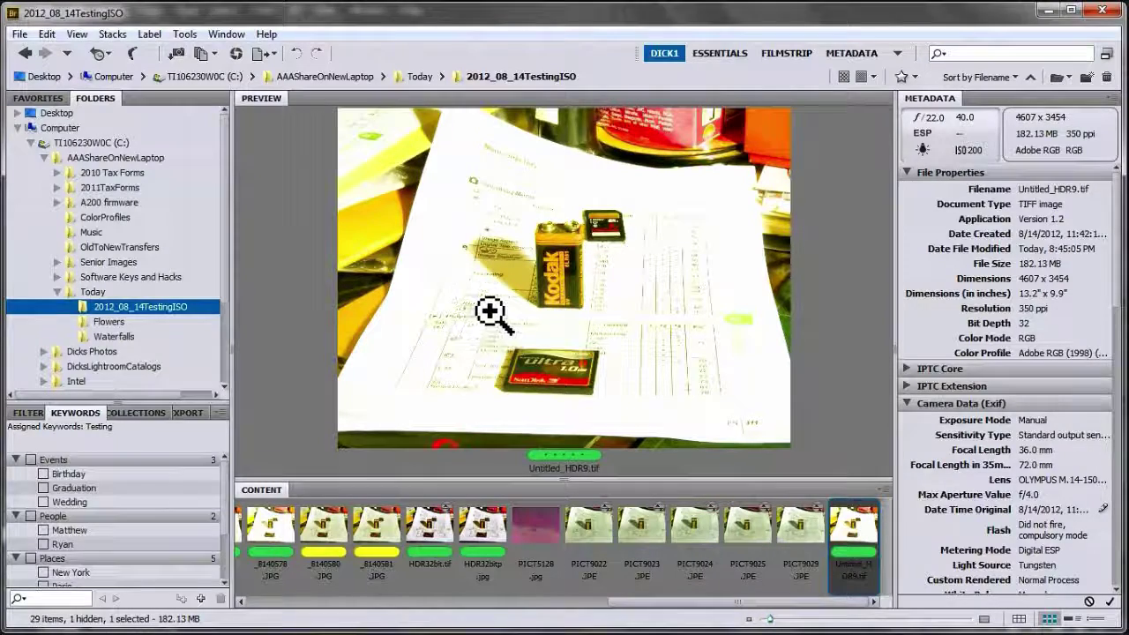
{"action": "right_click", "coordinate": [852, 535]}
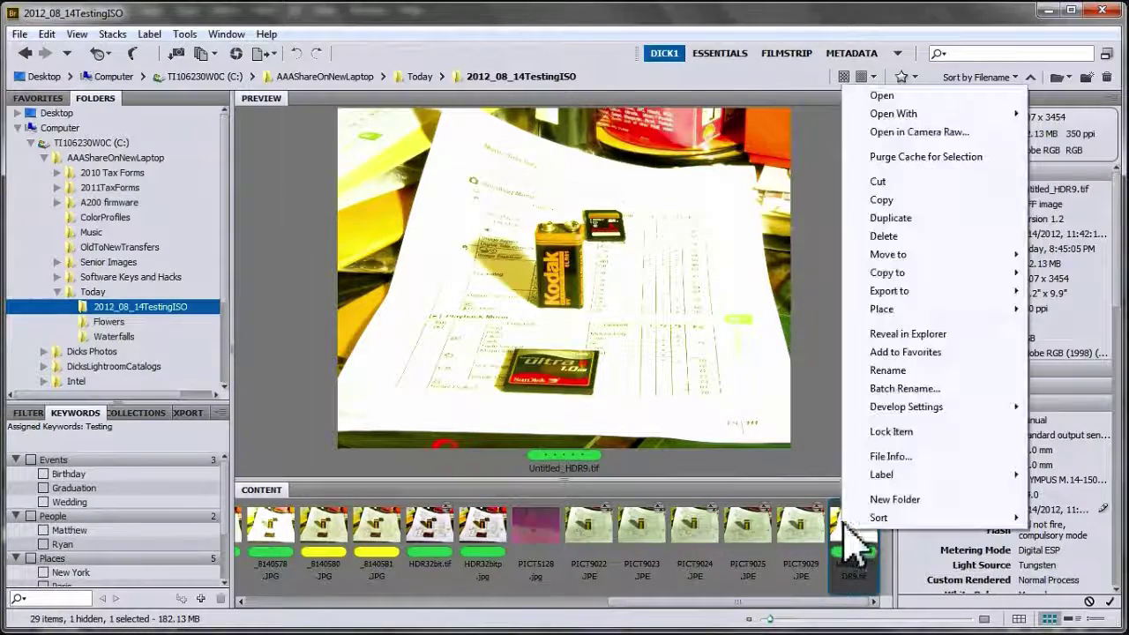
{"action": "left_click", "coordinate": [906, 132]}
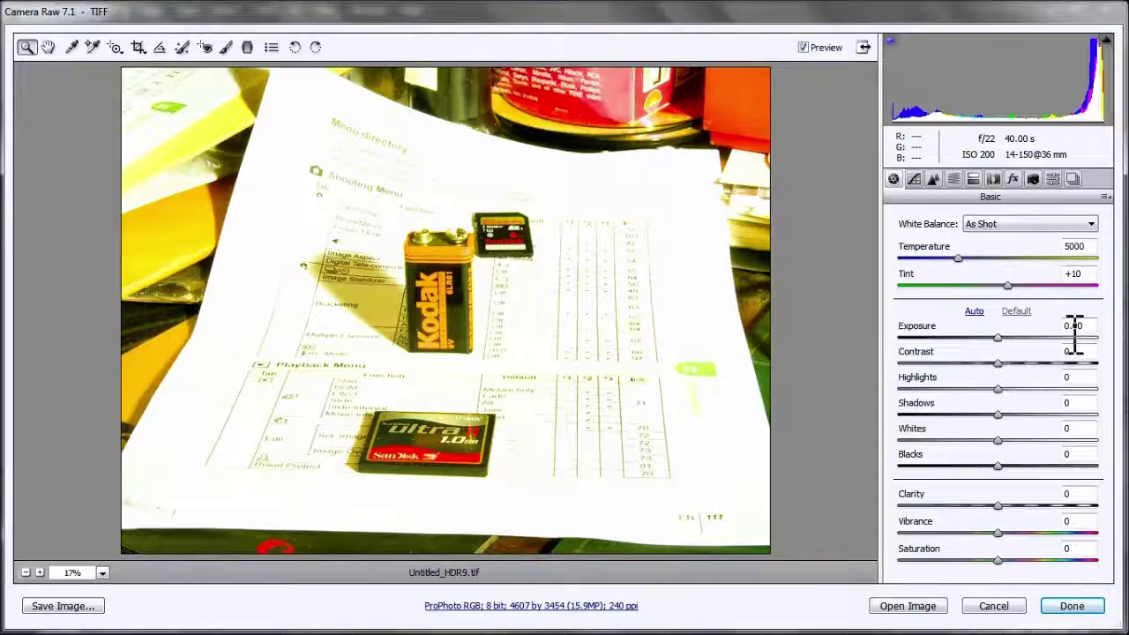
{"action": "left_click", "coordinate": [1004, 337]}
{"action": "left_click_drag", "start_coordinate": [1004, 338], "coordinate": [1112, 337]}
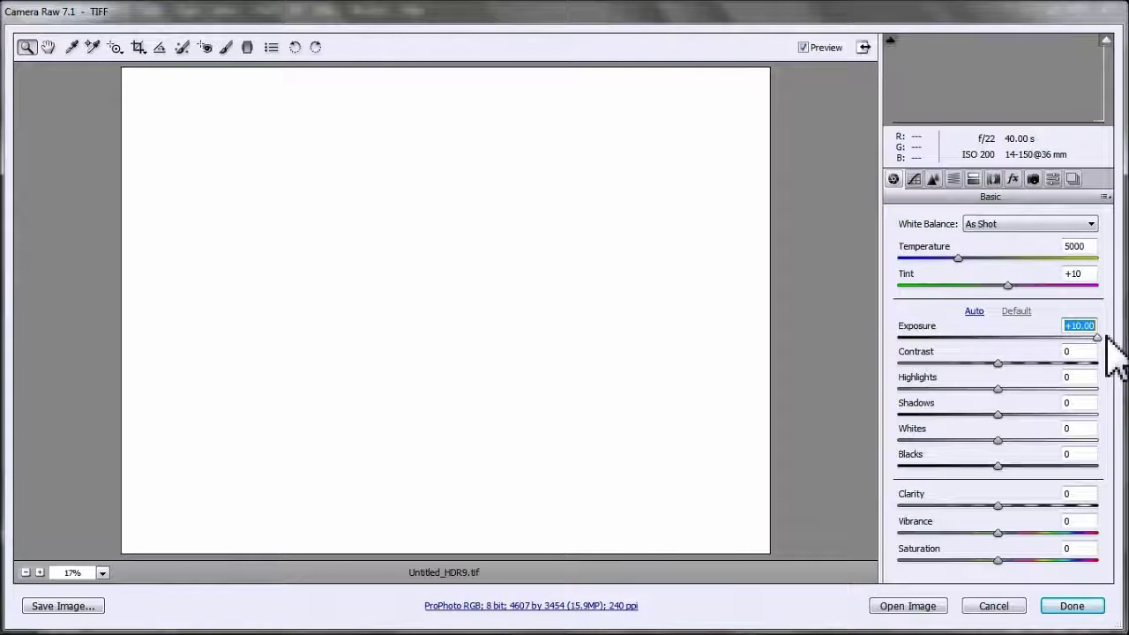
{"action": "left_click_drag", "start_coordinate": [1105, 339], "coordinate": [898, 338]}
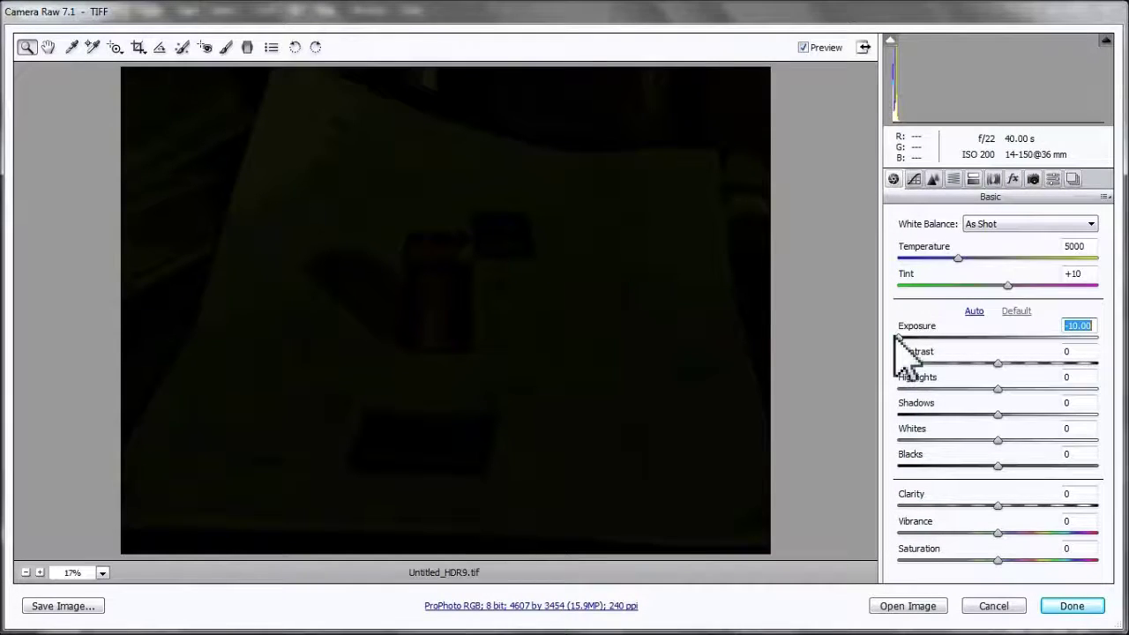
{"action": "left_click_drag", "start_coordinate": [897, 338], "coordinate": [996, 339]}
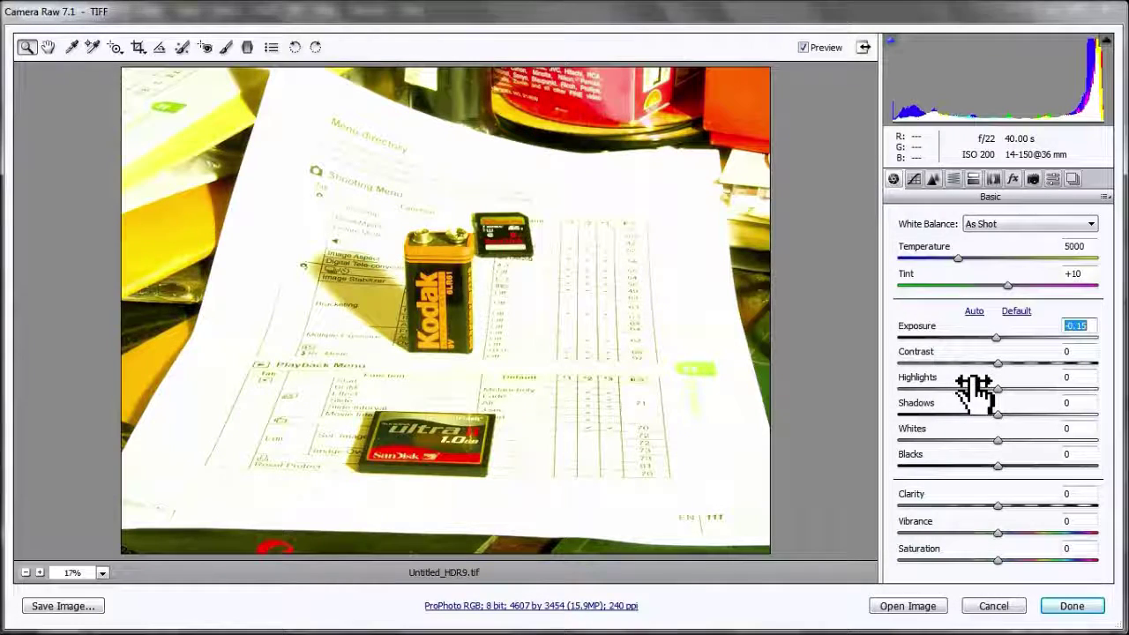
Step: Set Exposure -1.90, Contrast +21, Highlights +7, Shadows +18, Whites +7 and Blacks -63
{"action": "left_click_drag", "start_coordinate": [997, 339], "coordinate": [979, 340]}
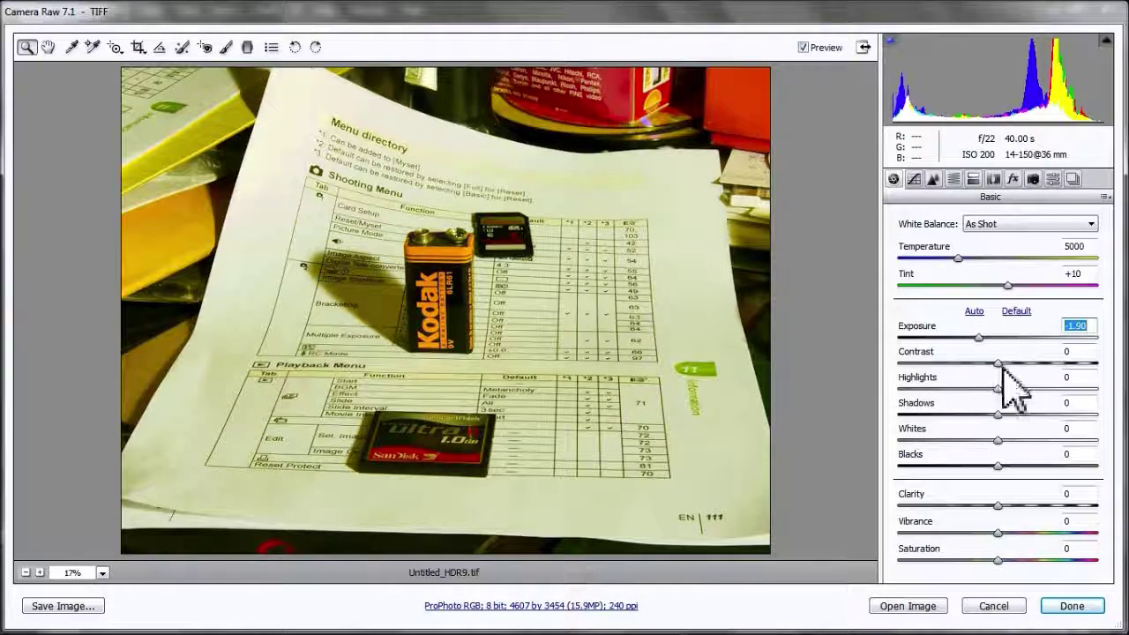
{"action": "left_click_drag", "start_coordinate": [1000, 364], "coordinate": [1019, 361]}
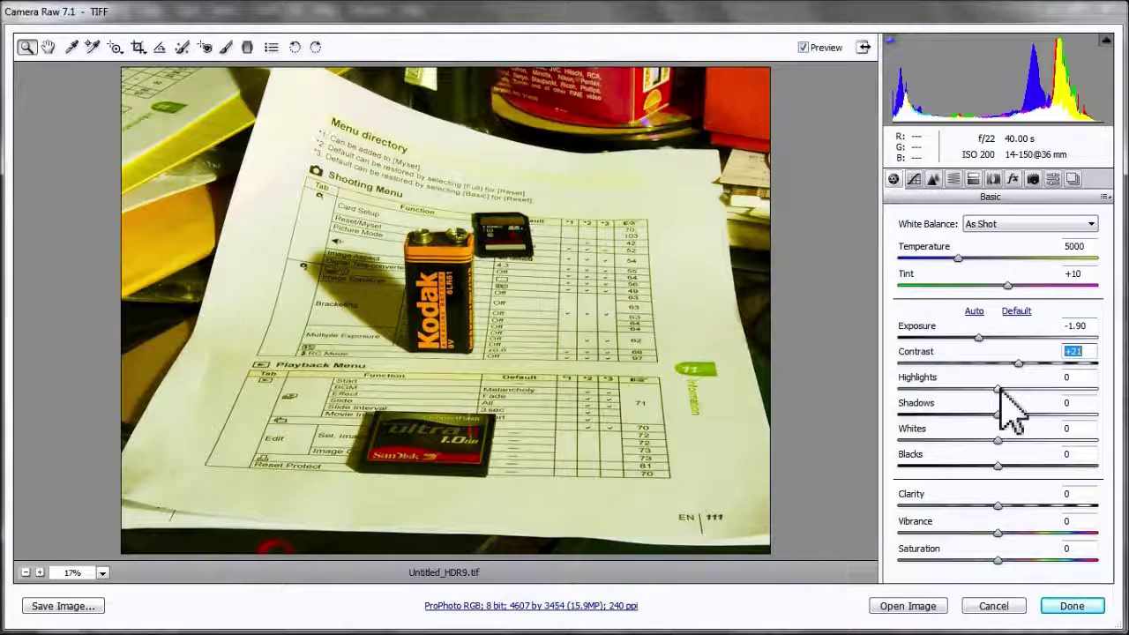
{"action": "left_click_drag", "start_coordinate": [996, 389], "coordinate": [1017, 411]}
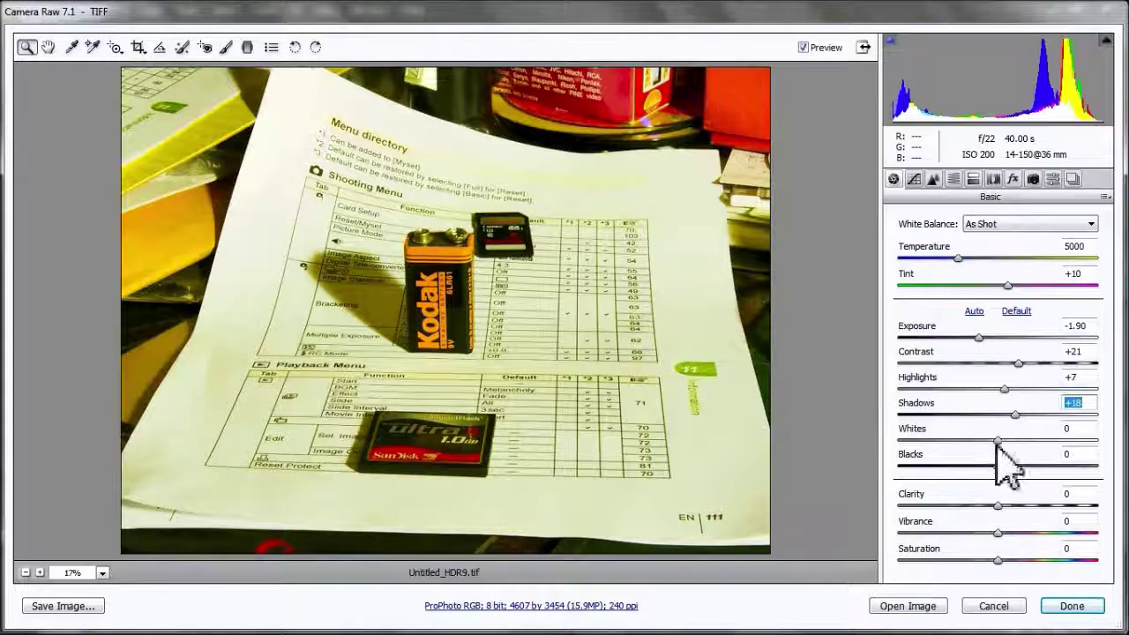
{"action": "left_click_drag", "start_coordinate": [998, 441], "coordinate": [1004, 442]}
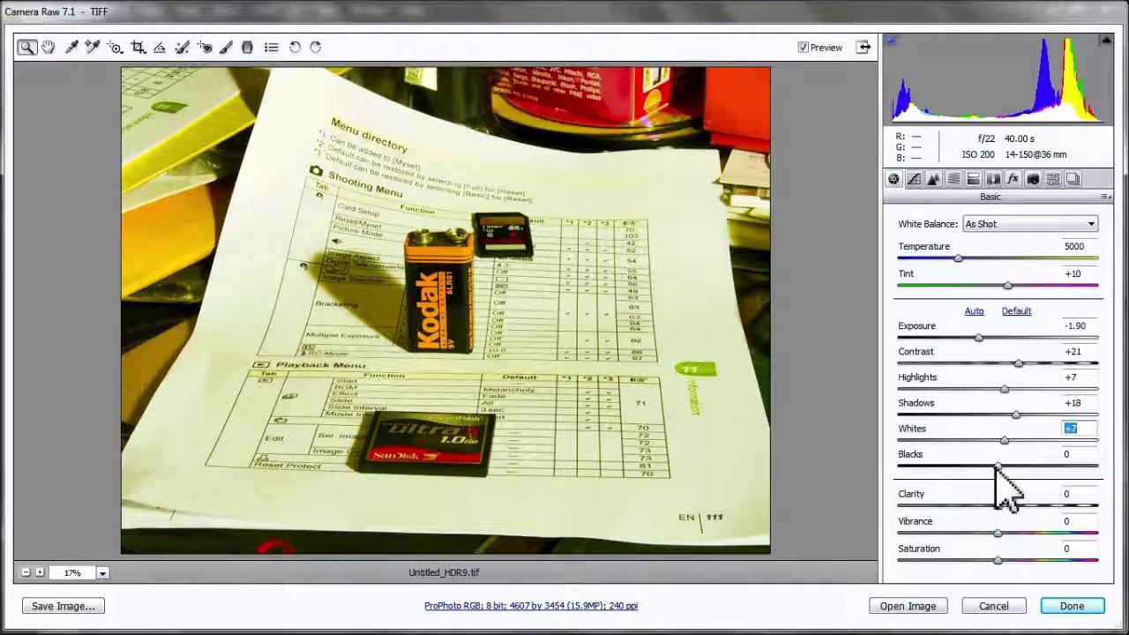
{"action": "left_click_drag", "start_coordinate": [998, 466], "coordinate": [935, 467]}
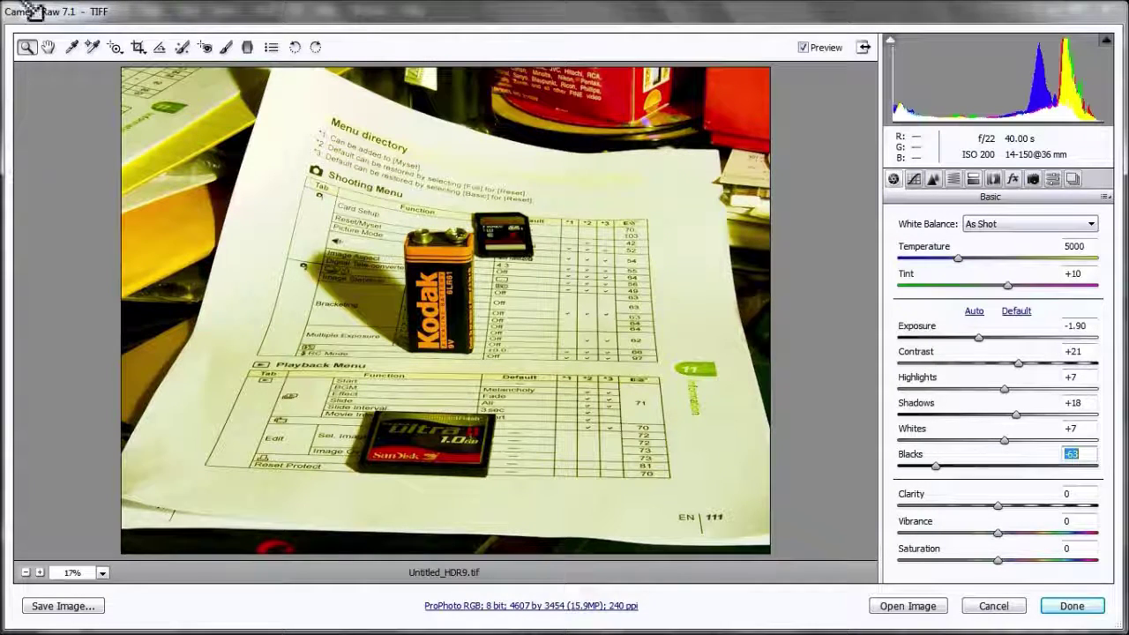
{"action": "left_click", "coordinate": [72, 48]}
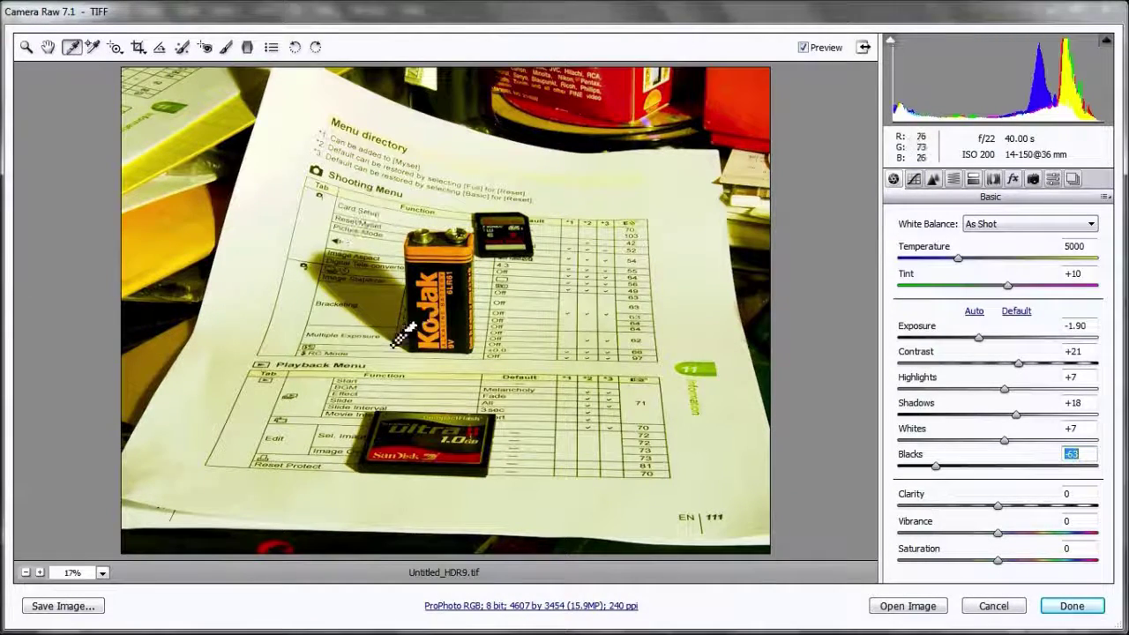
Step: Sample the white paper for a custom white balance of Temperature 4200, Tint +33
{"action": "left_click", "coordinate": [537, 408]}
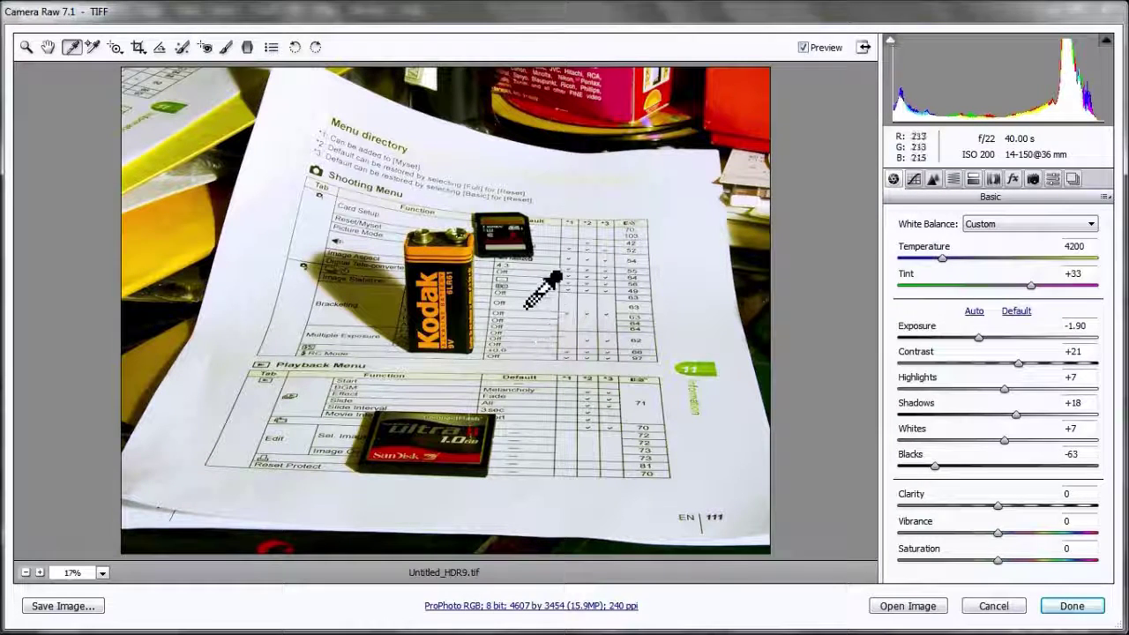
Step: Raise Clarity to +43 and Vibrance to +33, with Saturation at +8
{"action": "left_click_drag", "start_coordinate": [999, 507], "coordinate": [1043, 506]}
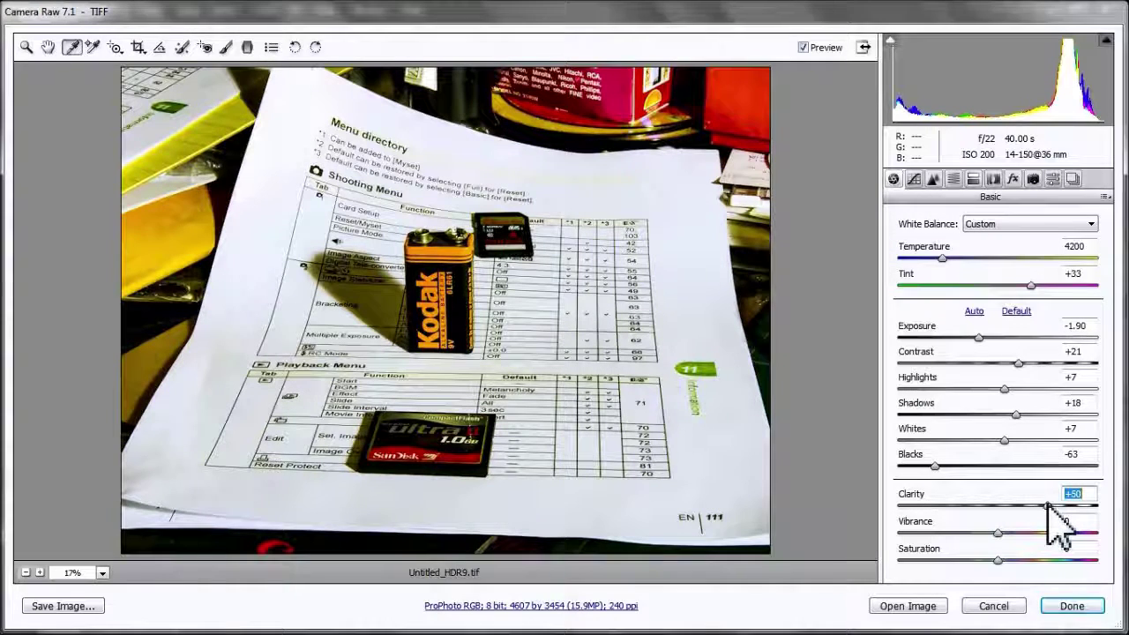
{"action": "left_click_drag", "start_coordinate": [998, 534], "coordinate": [1012, 562]}
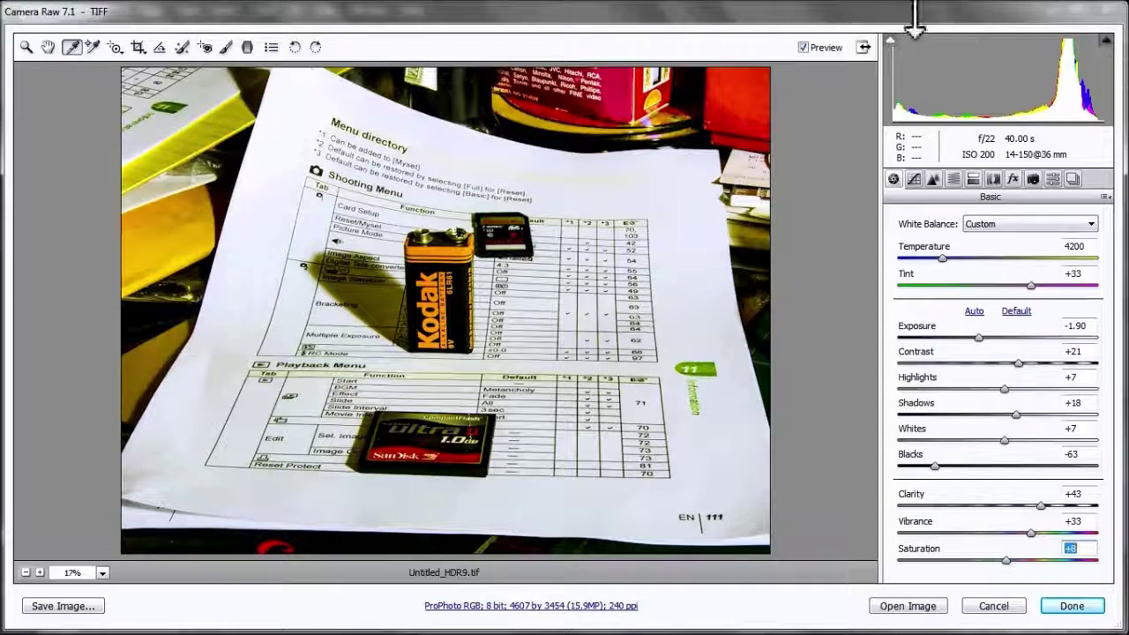
Step: Close Camera Raw with its edits applied and switch to the Dick's Tips PDF in Acrobat
{"action": "left_click", "coordinate": [1069, 609]}
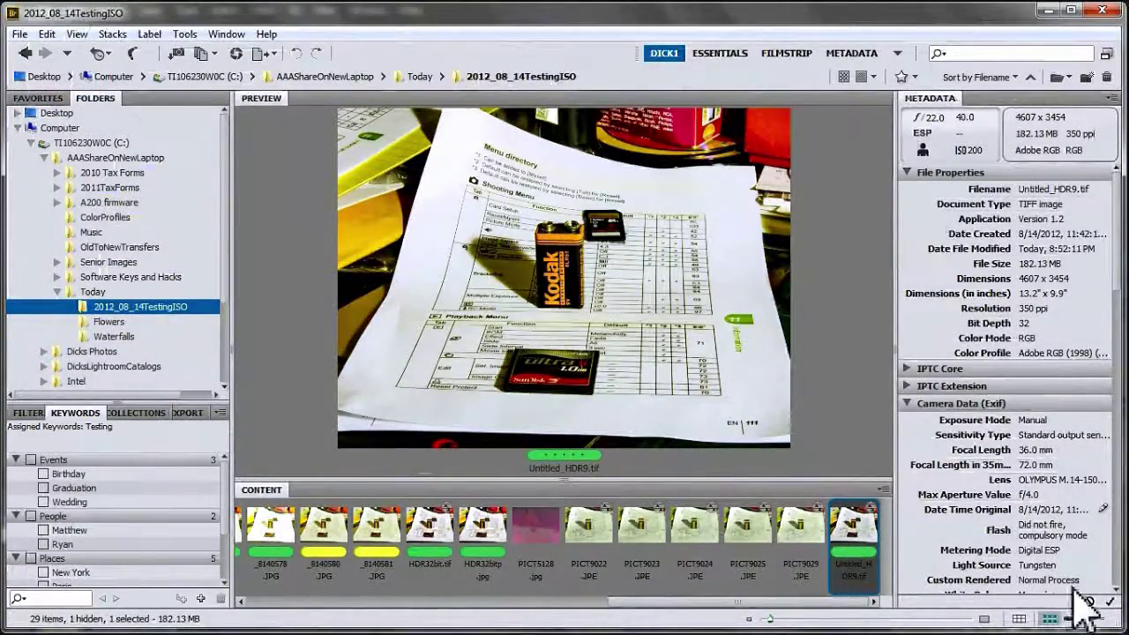
{"action": "mouse_move", "coordinate": [1057, 618]}
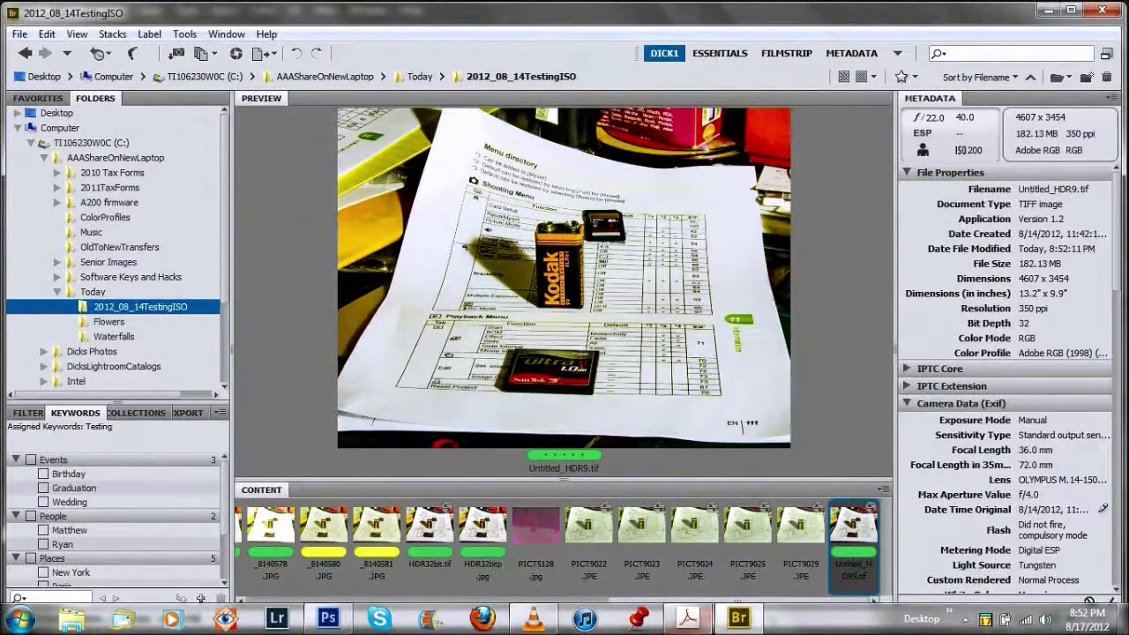
{"action": "left_click", "coordinate": [691, 618]}
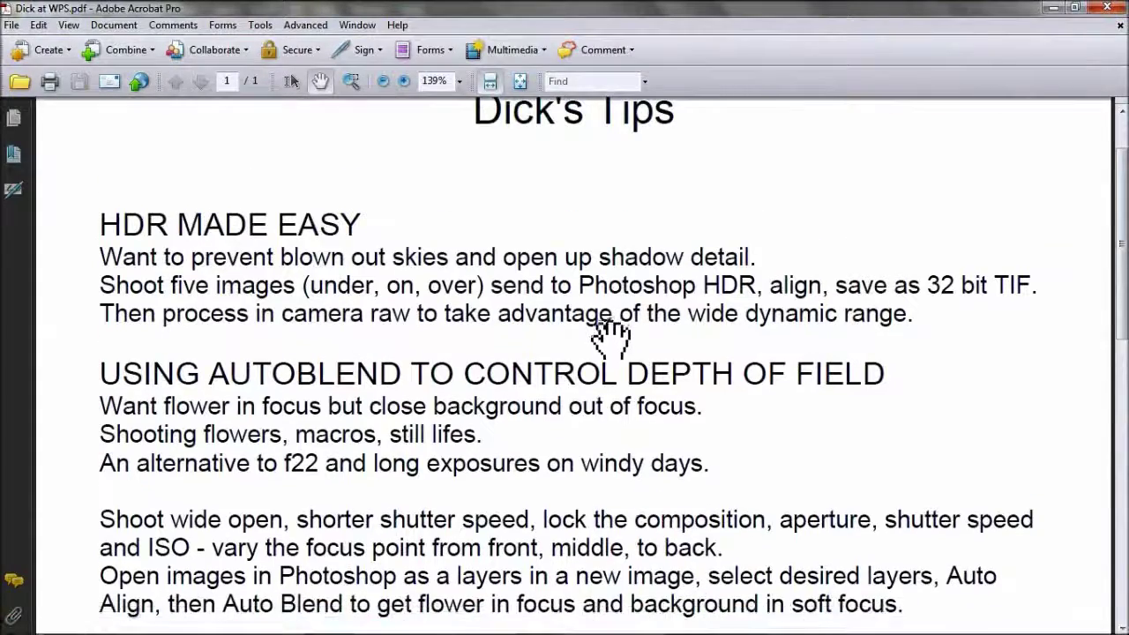
Step: Scroll through the autoblend tips, then open PICT6952 from the Flowers folder full screen in FastStone
{"action": "scroll", "coordinate": [610, 333], "scroll_direction": "down", "scroll_amount": 2}
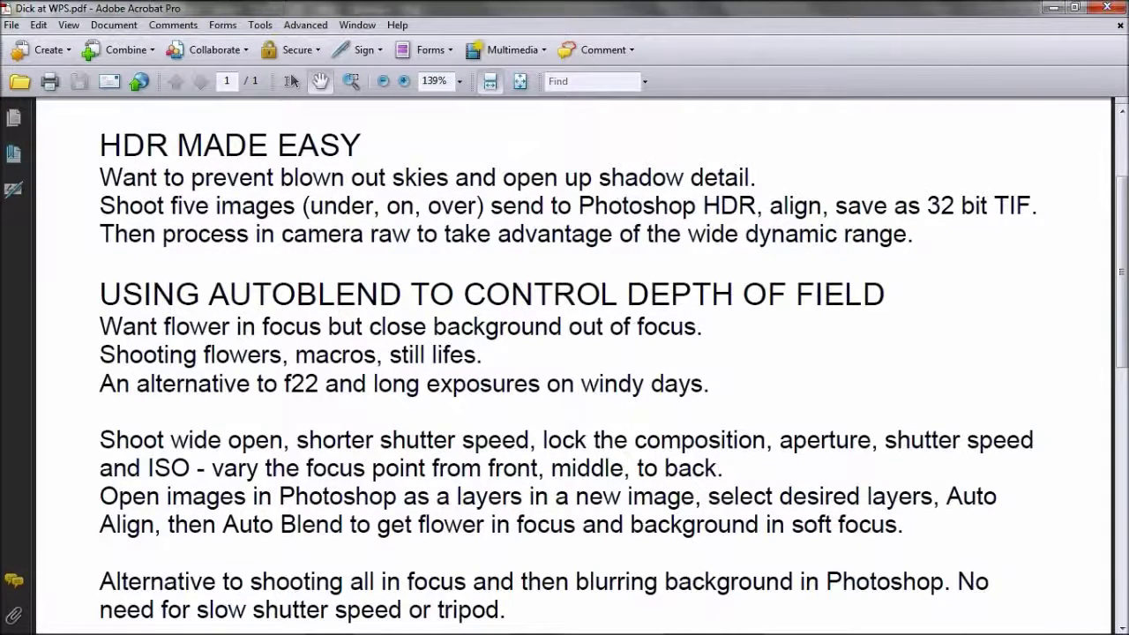
{"action": "mouse_move", "coordinate": [886, 627]}
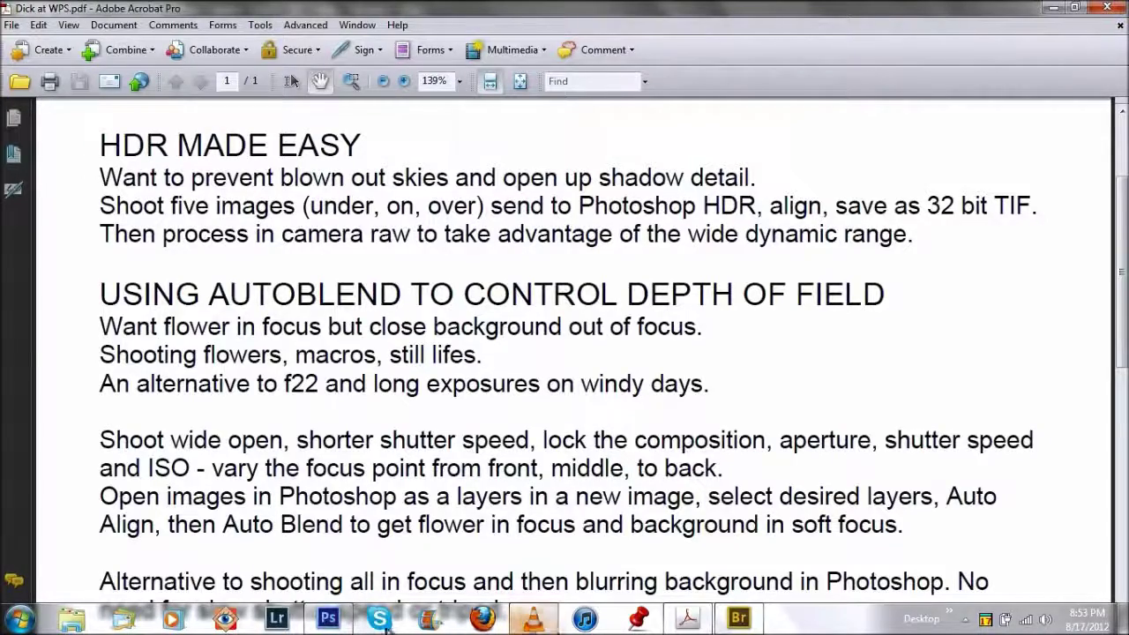
{"action": "left_click", "coordinate": [226, 622]}
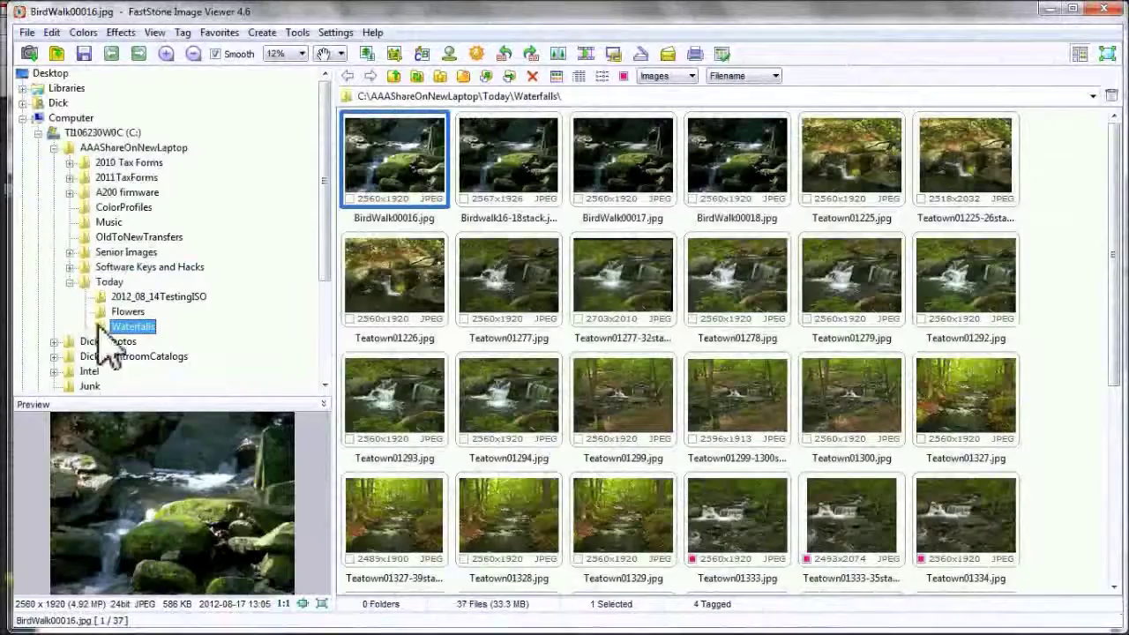
{"action": "left_click", "coordinate": [128, 311]}
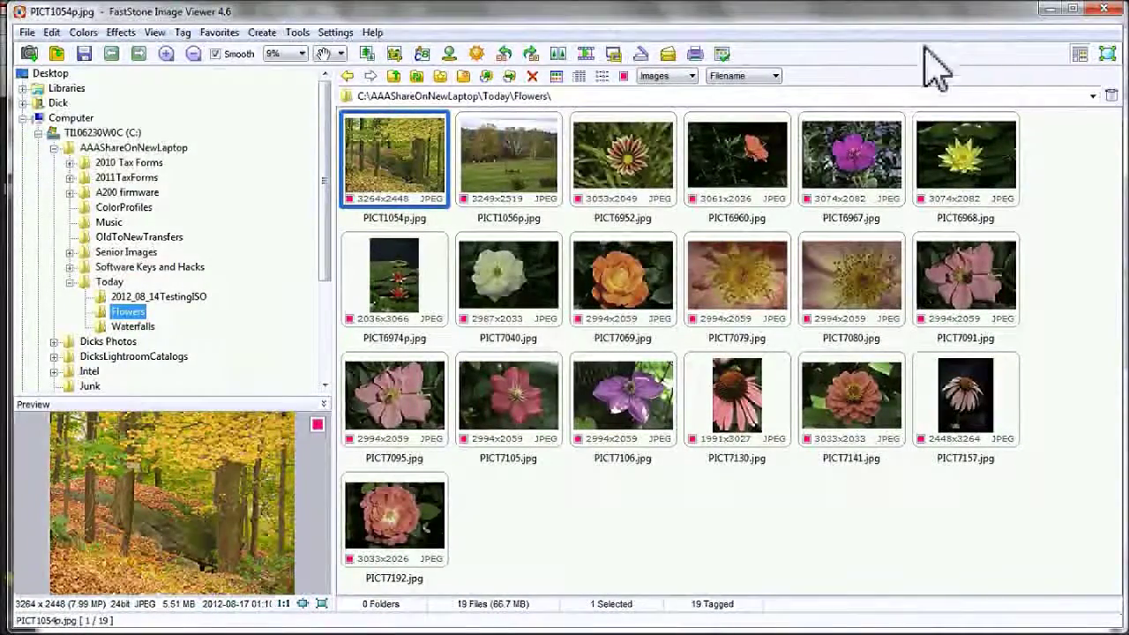
{"action": "left_click", "coordinate": [606, 158]}
{"action": "double_click", "coordinate": [607, 157]}
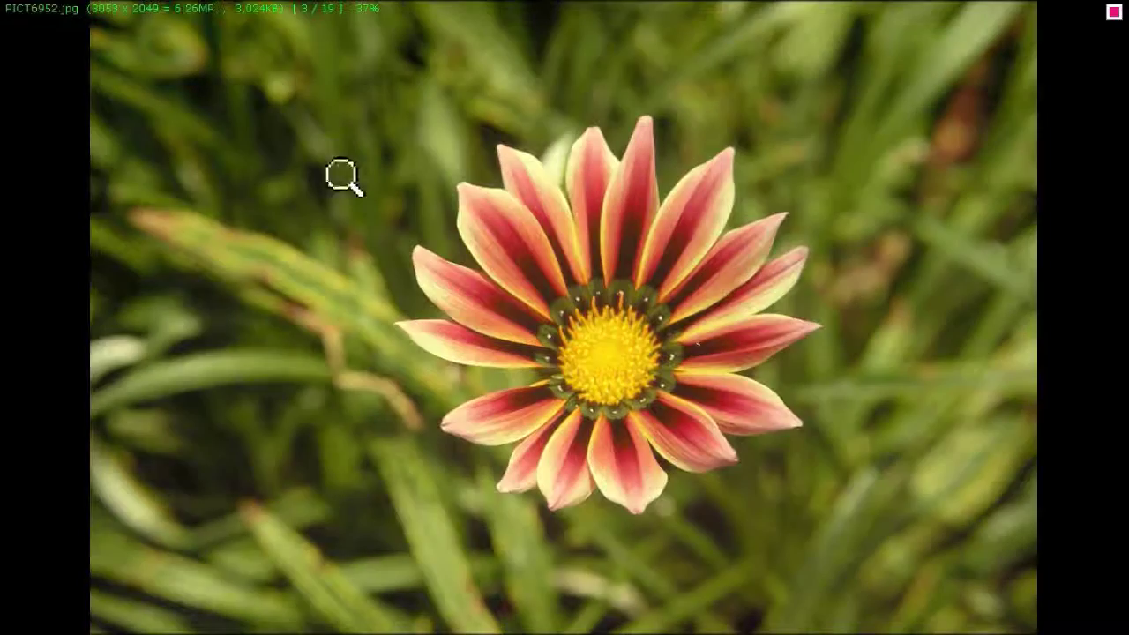
Step: Switch the full-screen view to the first thumbnail, the autumn photo PICT1054p
{"action": "mouse_move", "coordinate": [114, 76]}
{"action": "left_click", "coordinate": [49, 84]}
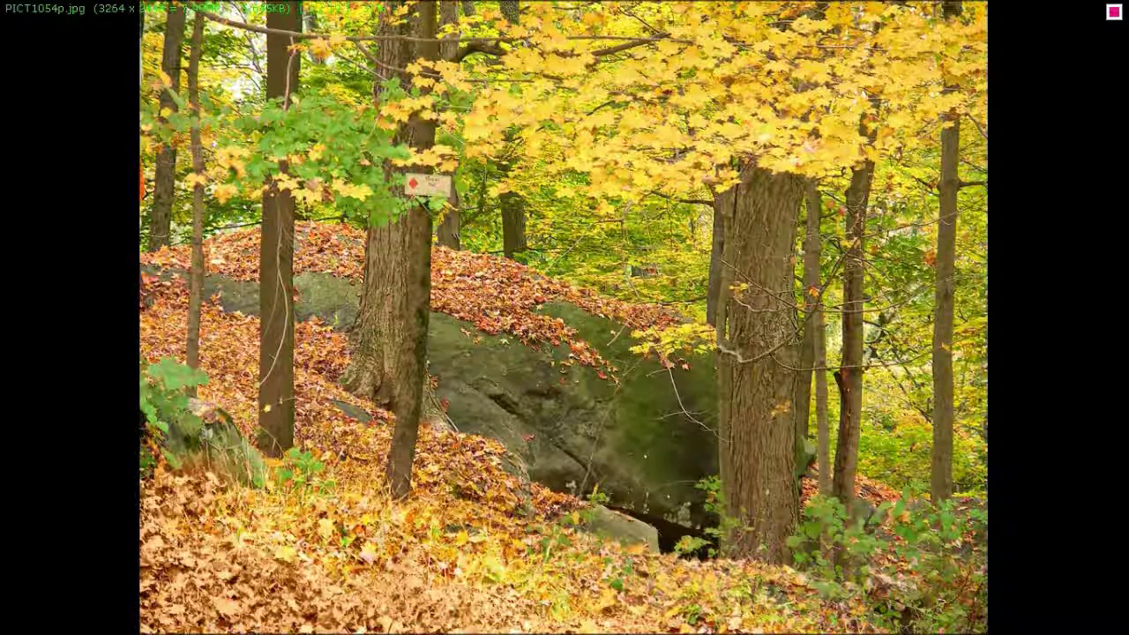
{"action": "mouse_move", "coordinate": [164, 485]}
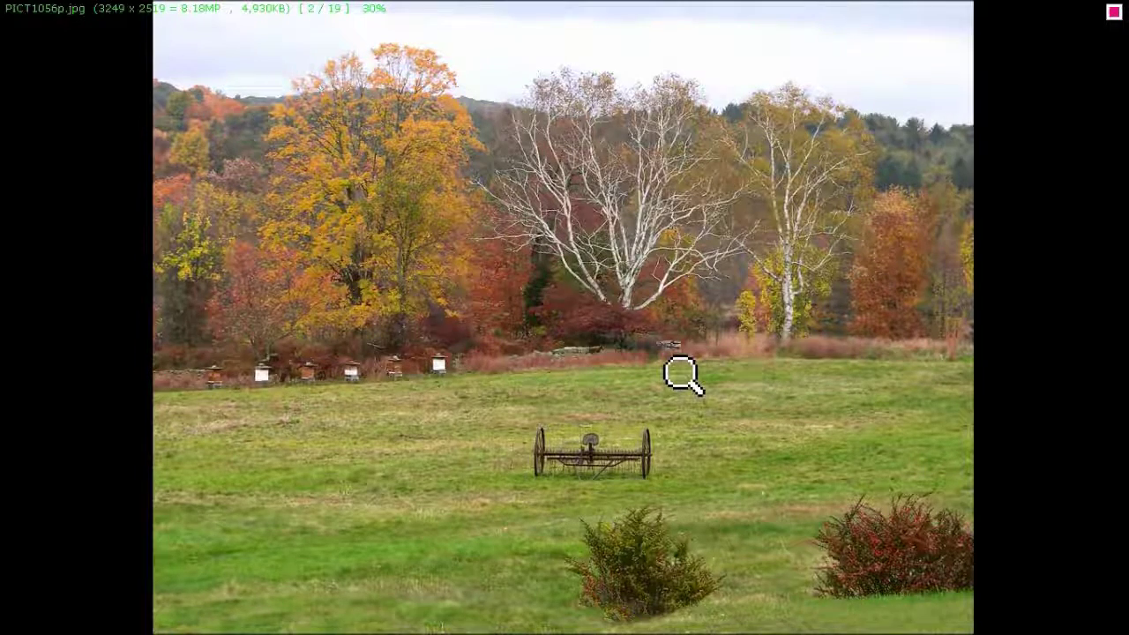
Step: Advance to image 3 of 19, PICT6952.jpg, with the mouse wheel
{"action": "scroll", "coordinate": [683, 375], "scroll_direction": "down", "scroll_amount": 1}
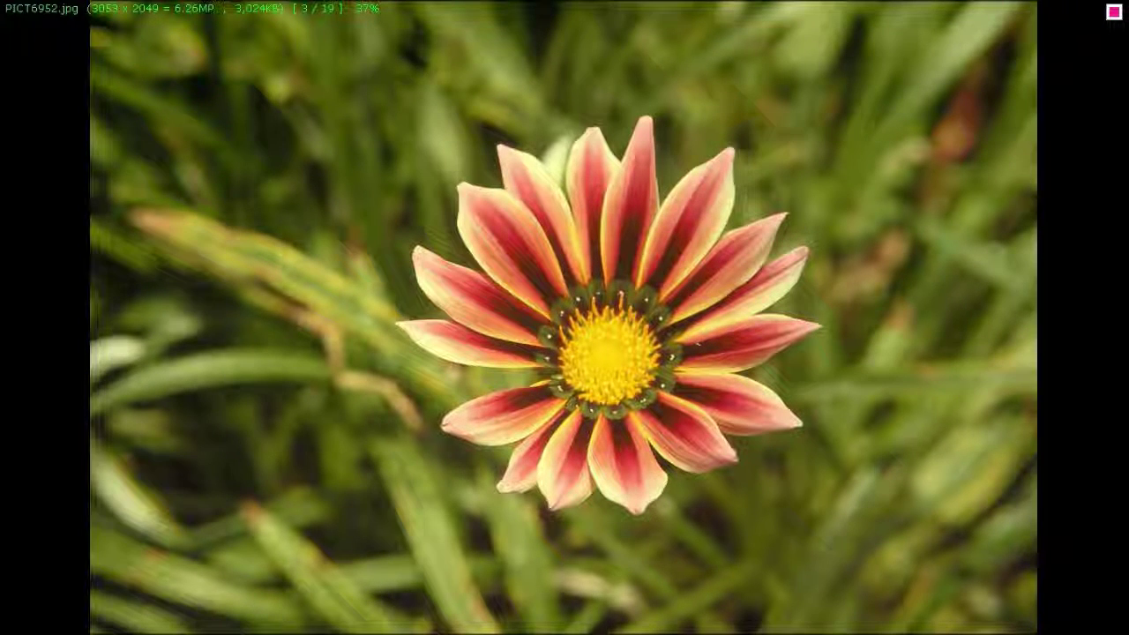
Step: Step full screen through the hibiscus, water lily, rose and clematis photos
{"action": "left_click", "coordinate": [338, 378]}
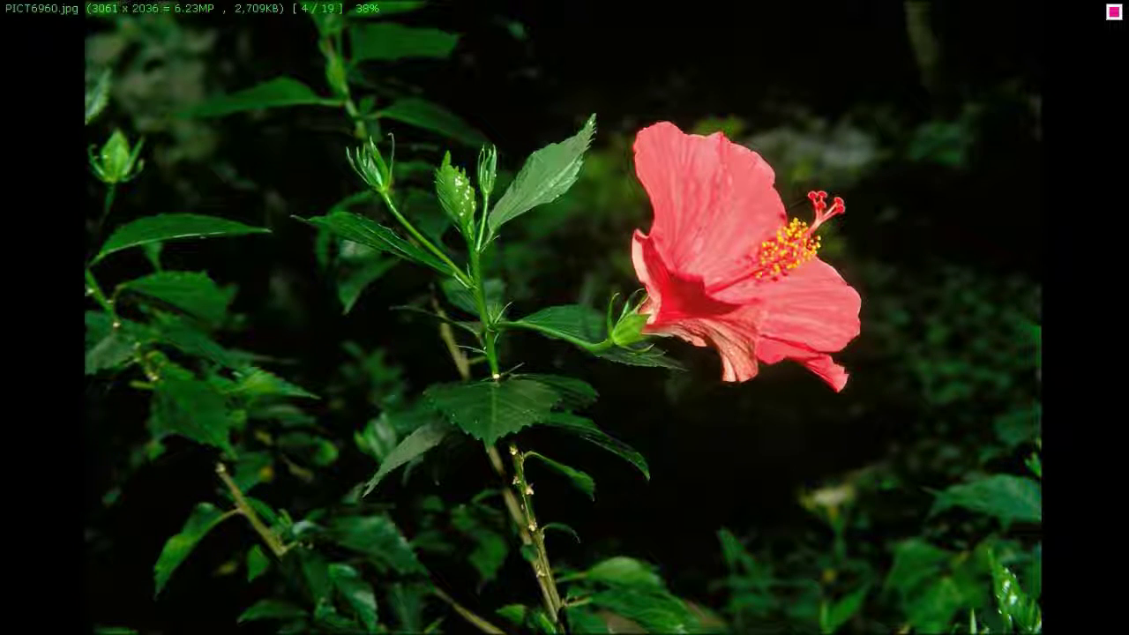
{"action": "key", "text": "space"}
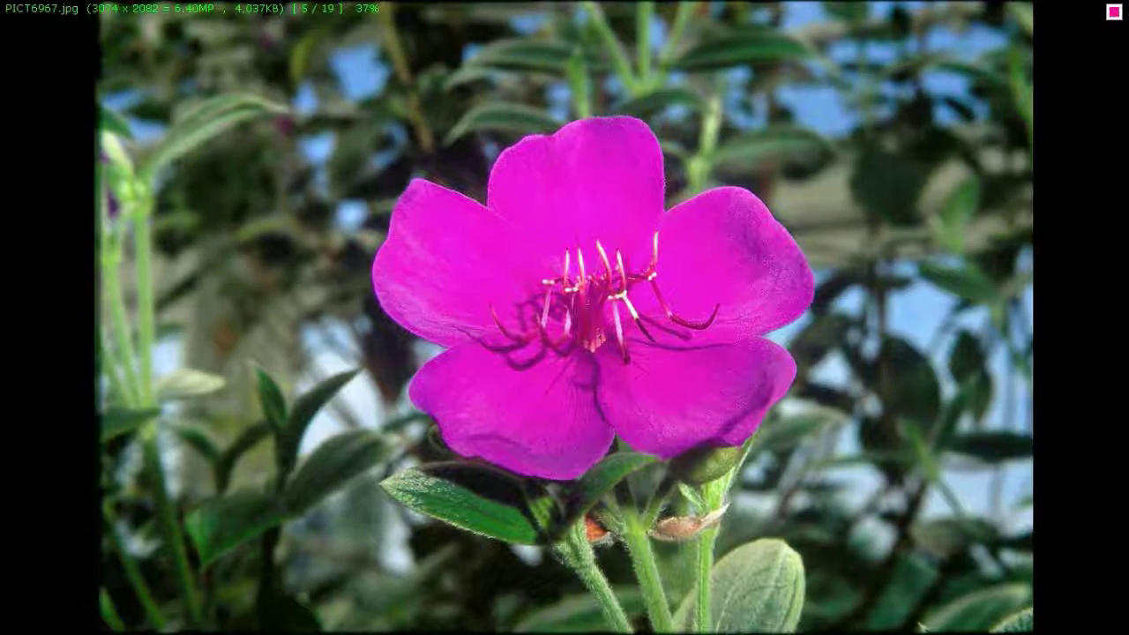
{"action": "key", "text": "space"}
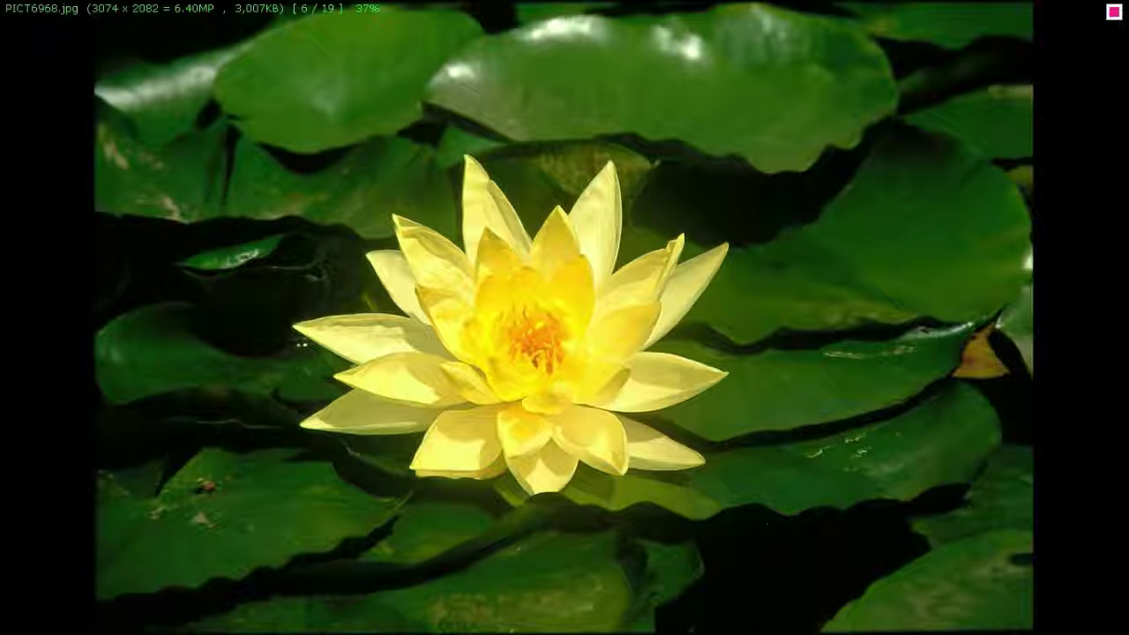
{"action": "key", "text": "space"}
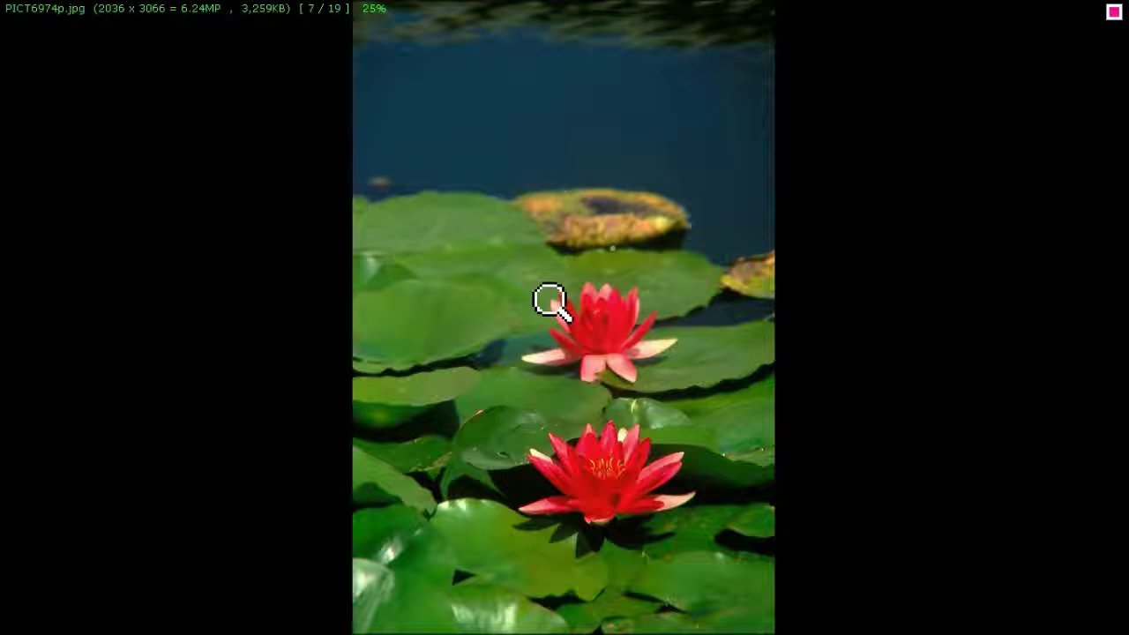
{"action": "key", "text": "space"}
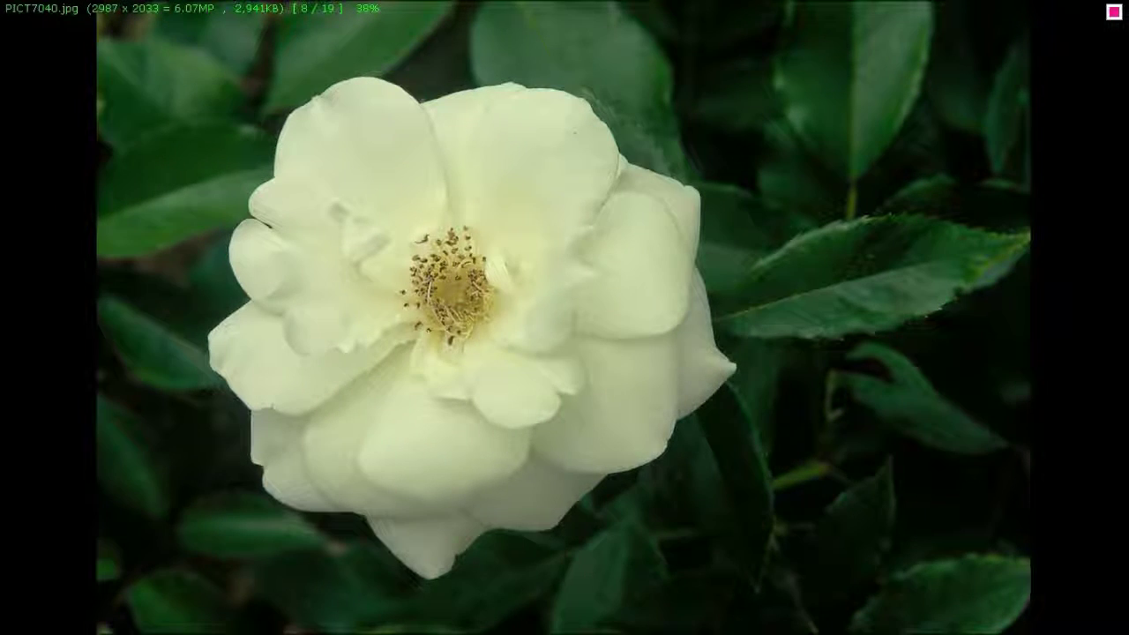
{"action": "key", "text": "space"}
{"action": "key", "text": "space"}
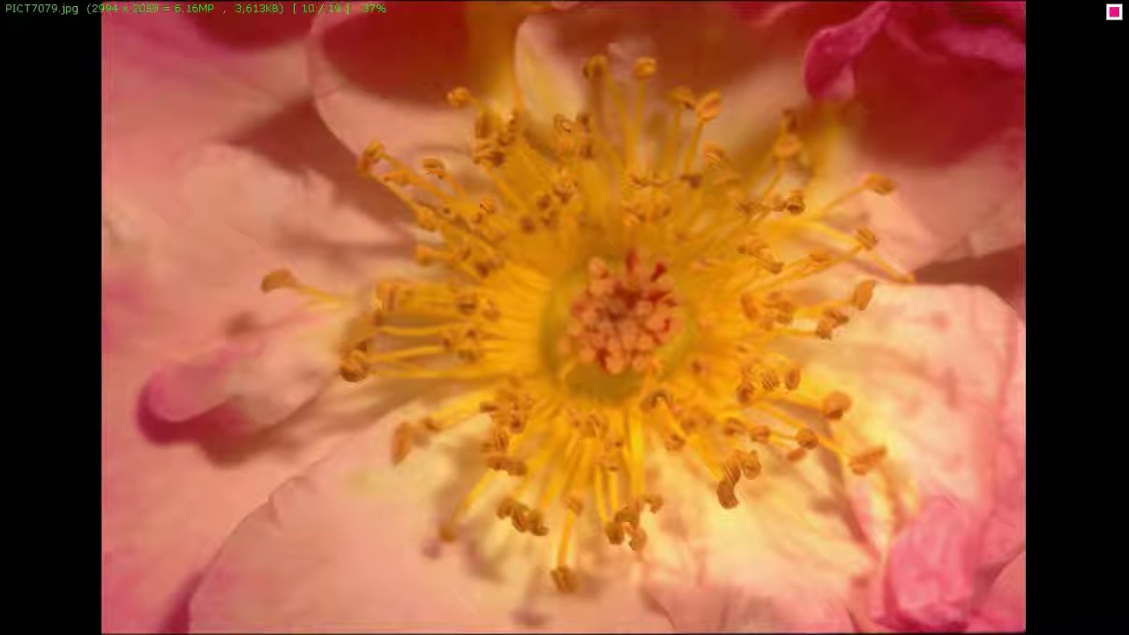
{"action": "key", "text": "space"}
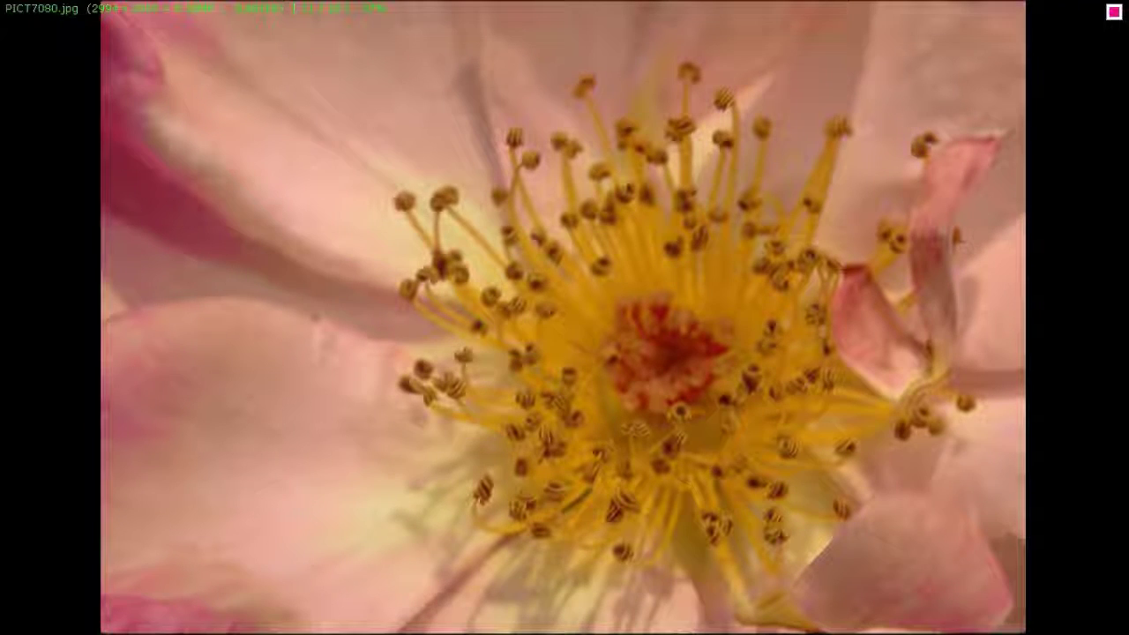
{"action": "left_click", "coordinate": [547, 297]}
{"action": "left_click", "coordinate": [547, 298]}
{"action": "left_click", "coordinate": [546, 297]}
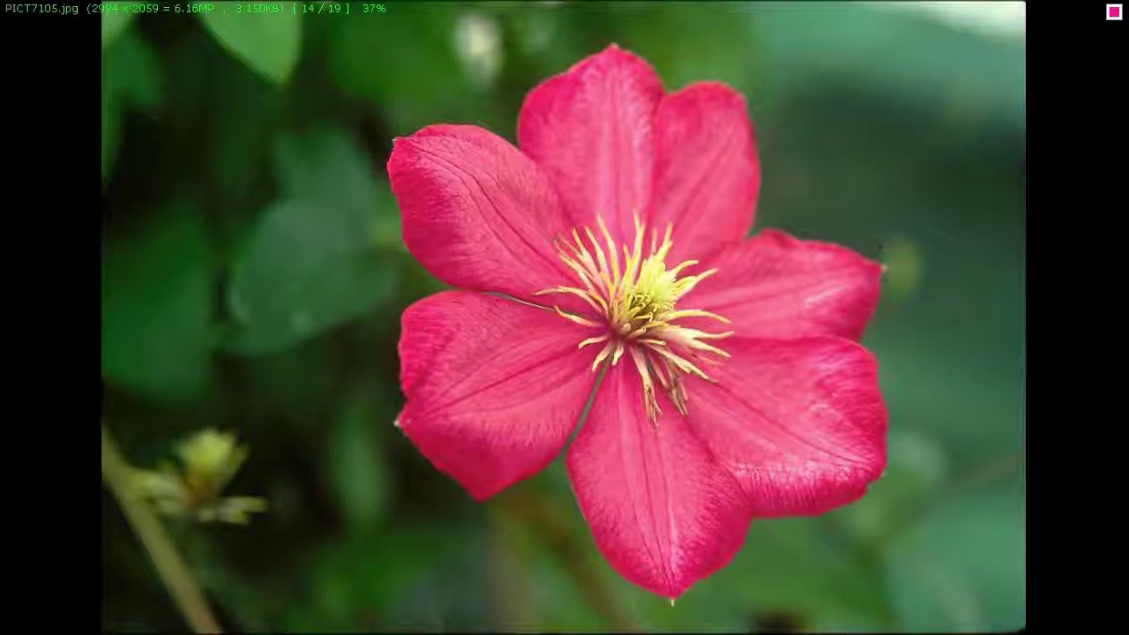
{"action": "left_click", "coordinate": [546, 297]}
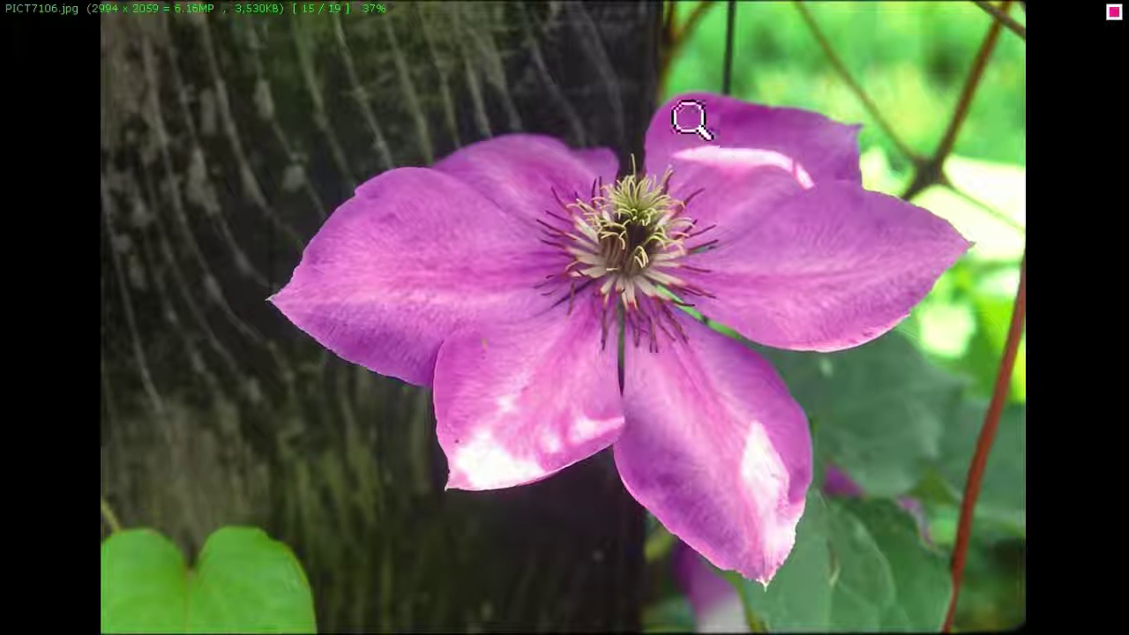
Step: Advance to the last photo, PICT7192.jpg (19 of 19), then return to the thumbnail browser
{"action": "key", "text": "Right"}
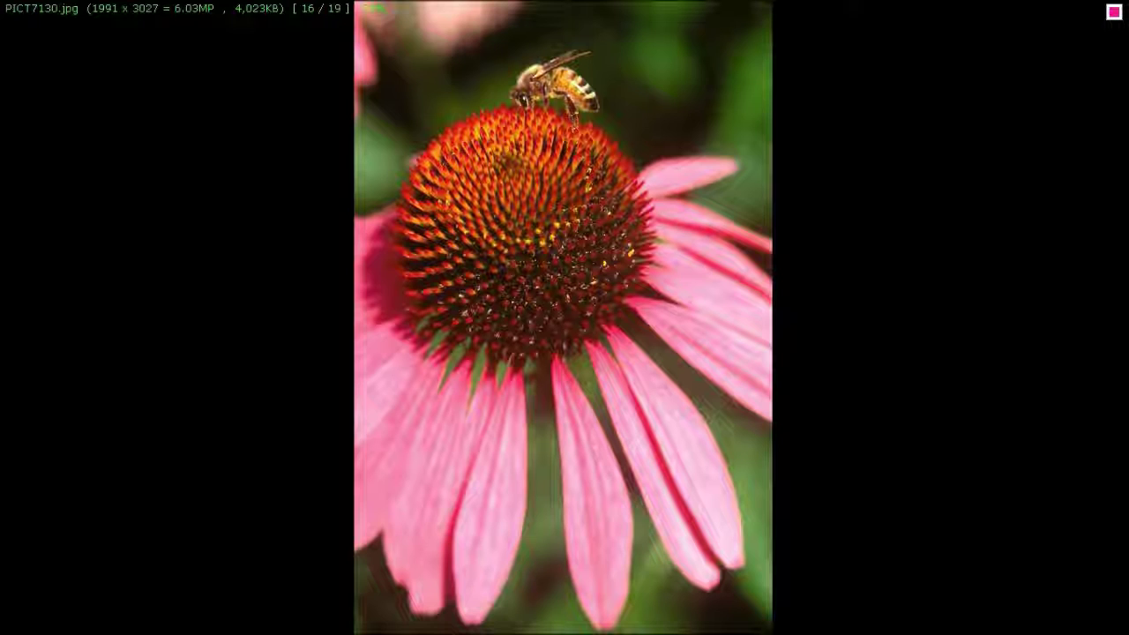
{"action": "key", "text": "Right"}
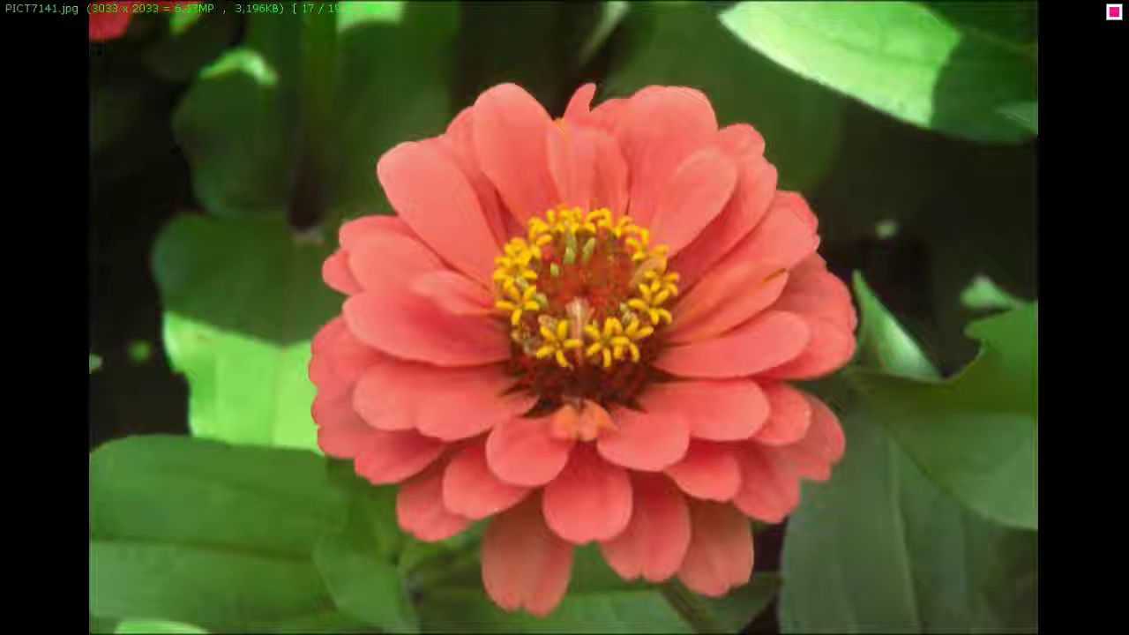
{"action": "key", "text": "Right"}
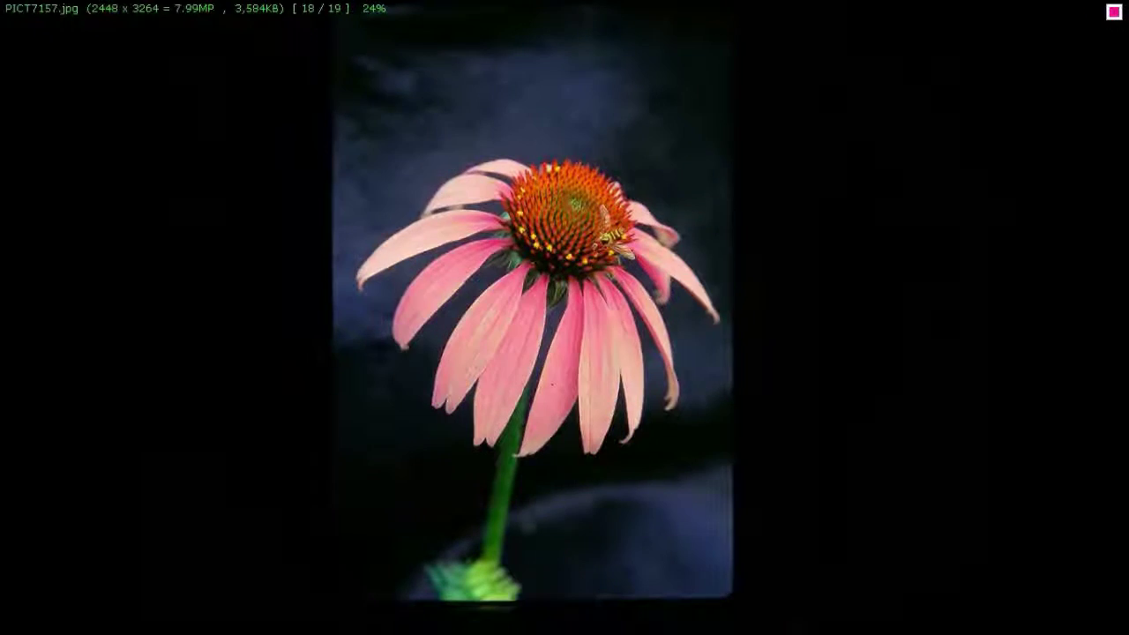
{"action": "key", "text": "Right"}
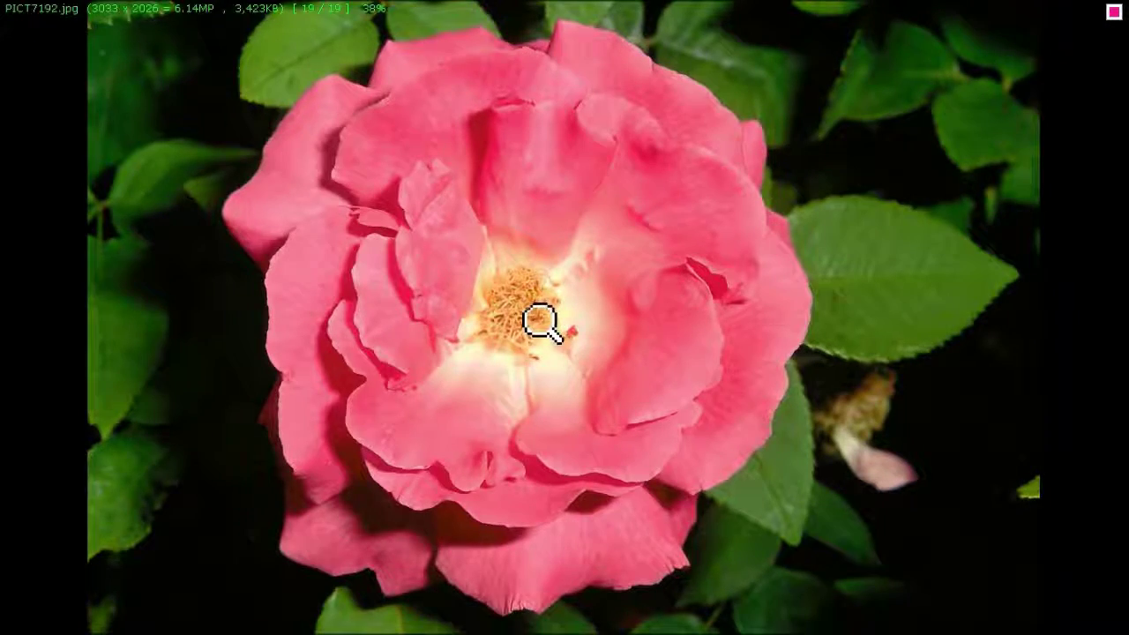
{"action": "key", "text": "Escape"}
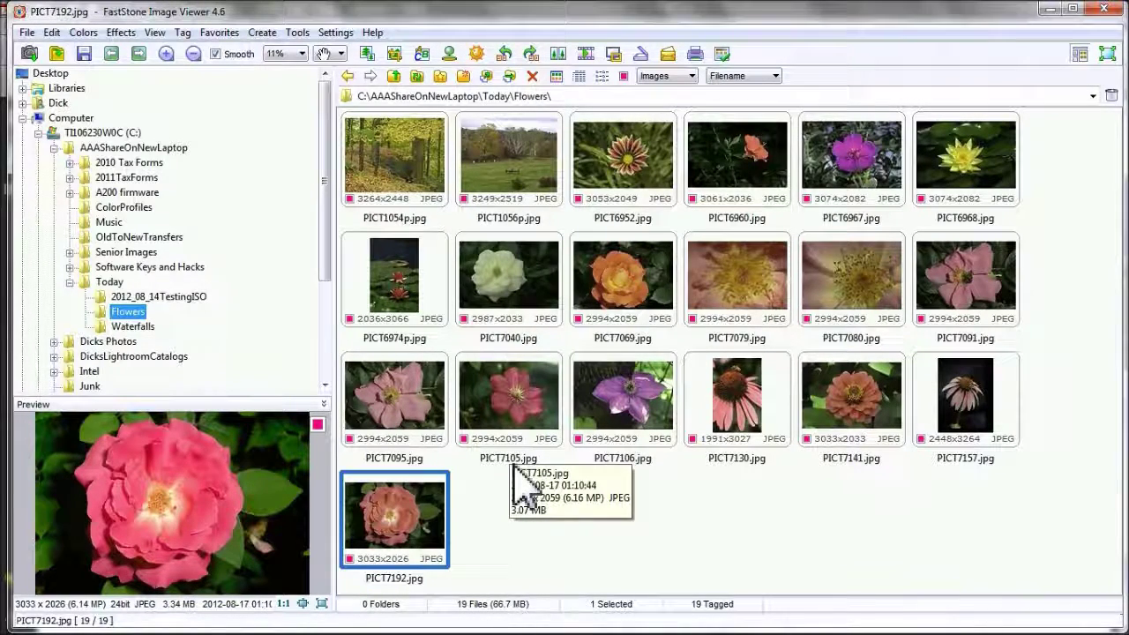
{"action": "mouse_move", "coordinate": [675, 628]}
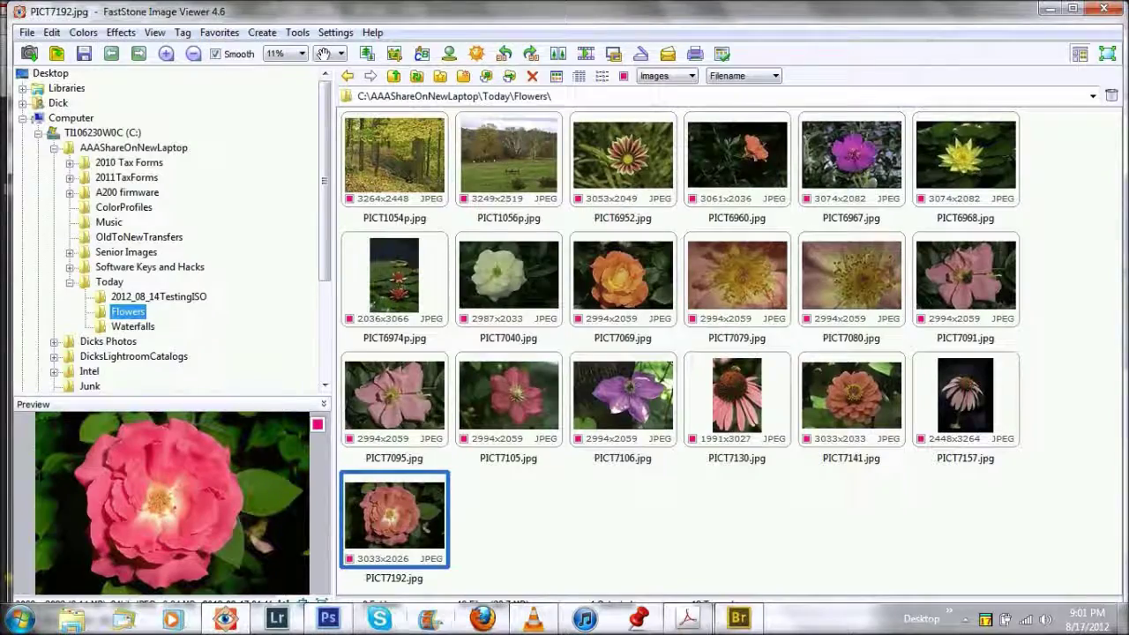
{"action": "left_click", "coordinate": [738, 618]}
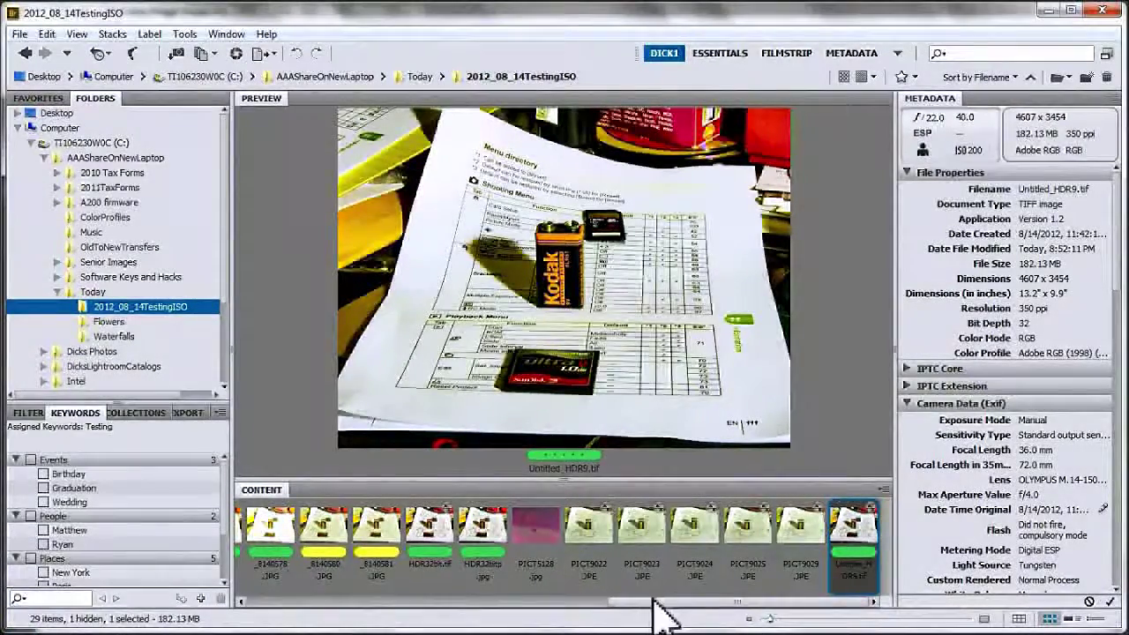
Step: Select the four focus shots _8140570 through _8140573 in Bridge
{"action": "scroll", "coordinate": [651, 606], "scroll_direction": "left", "scroll_amount": 2}
{"action": "left_click_drag", "start_coordinate": [617, 604], "coordinate": [375, 601]}
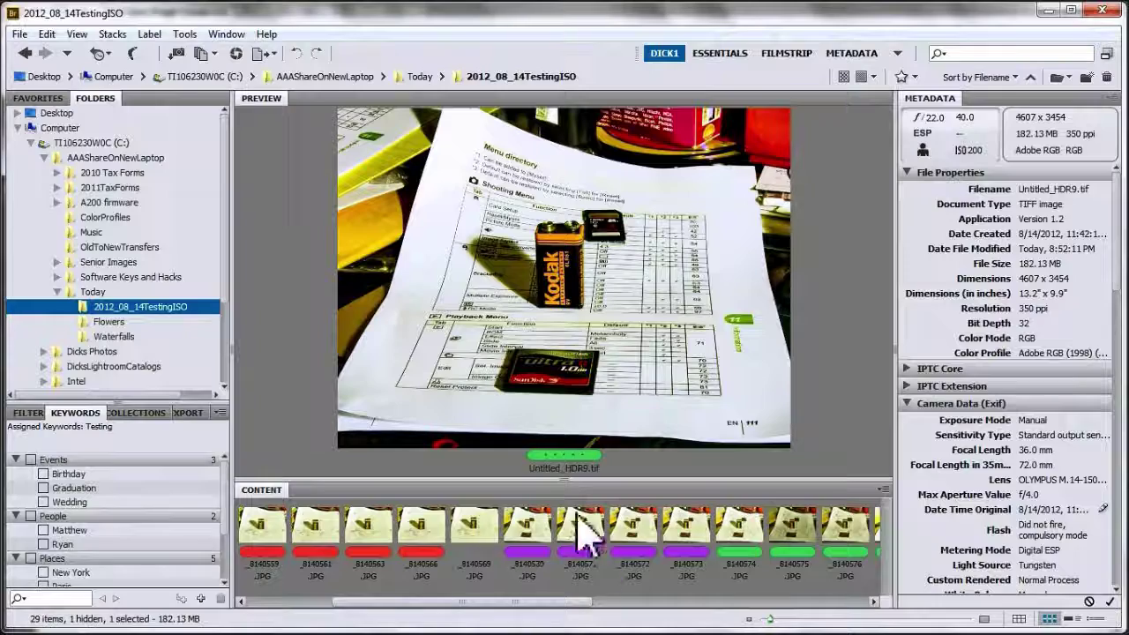
{"action": "left_click", "coordinate": [524, 527]}
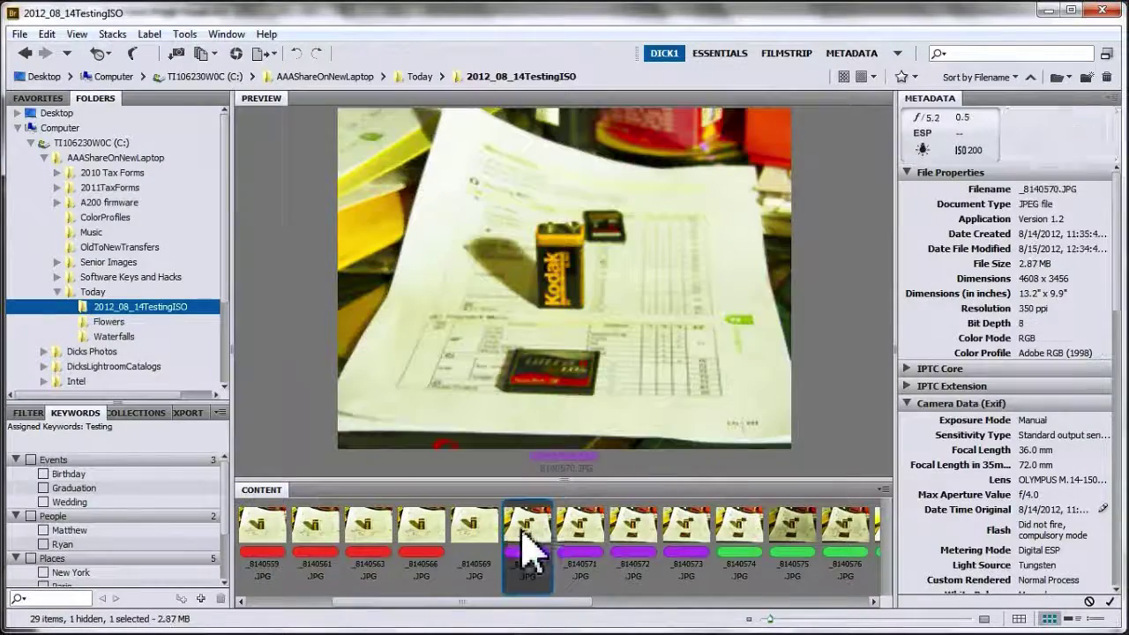
{"action": "left_click", "coordinate": [690, 547], "text": "shift"}
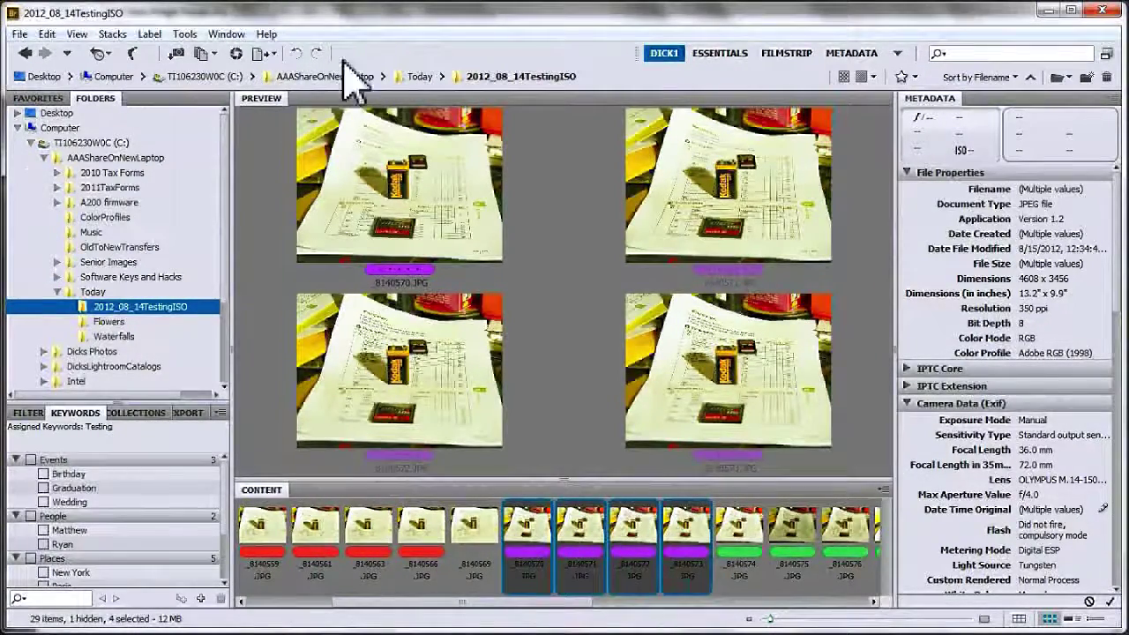
Step: Load the selected shots into Photoshop as layers via Tools > Photoshop
{"action": "left_click", "coordinate": [185, 34]}
{"action": "mouse_move", "coordinate": [220, 185]}
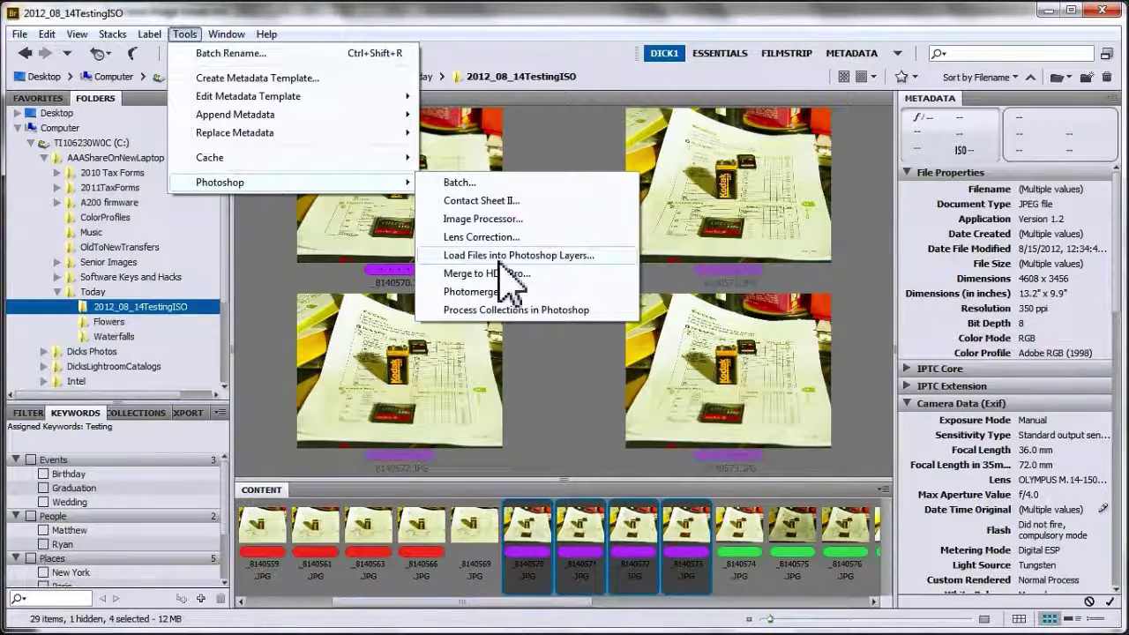
{"action": "left_click", "coordinate": [538, 273]}
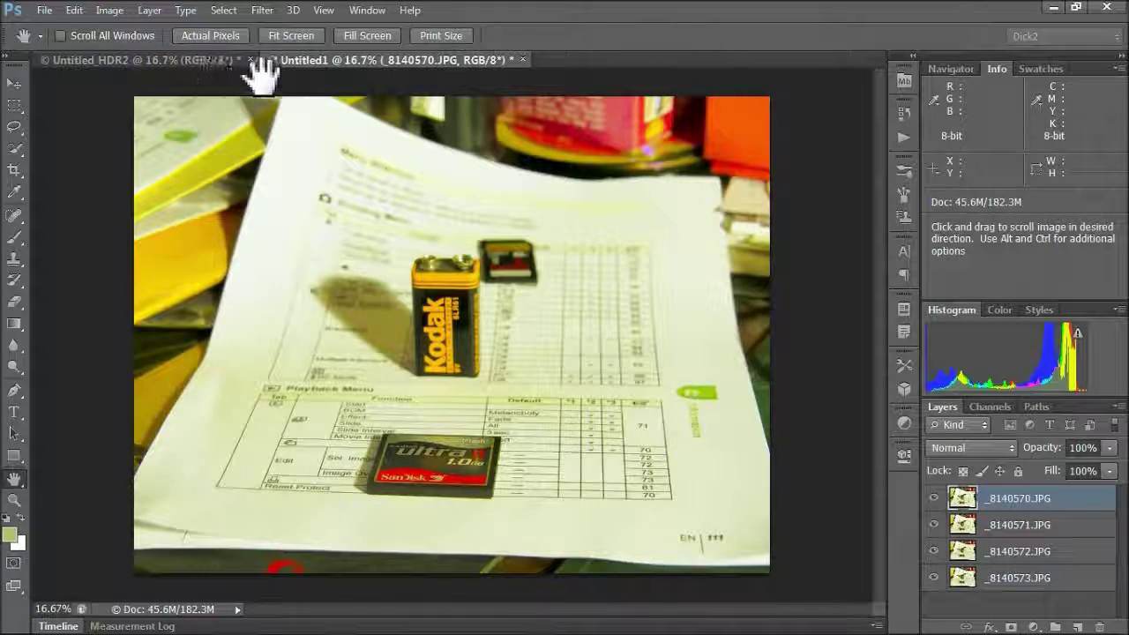
Step: Close the Untitled_HDR2 document without saving its changes
{"action": "left_click", "coordinate": [181, 59]}
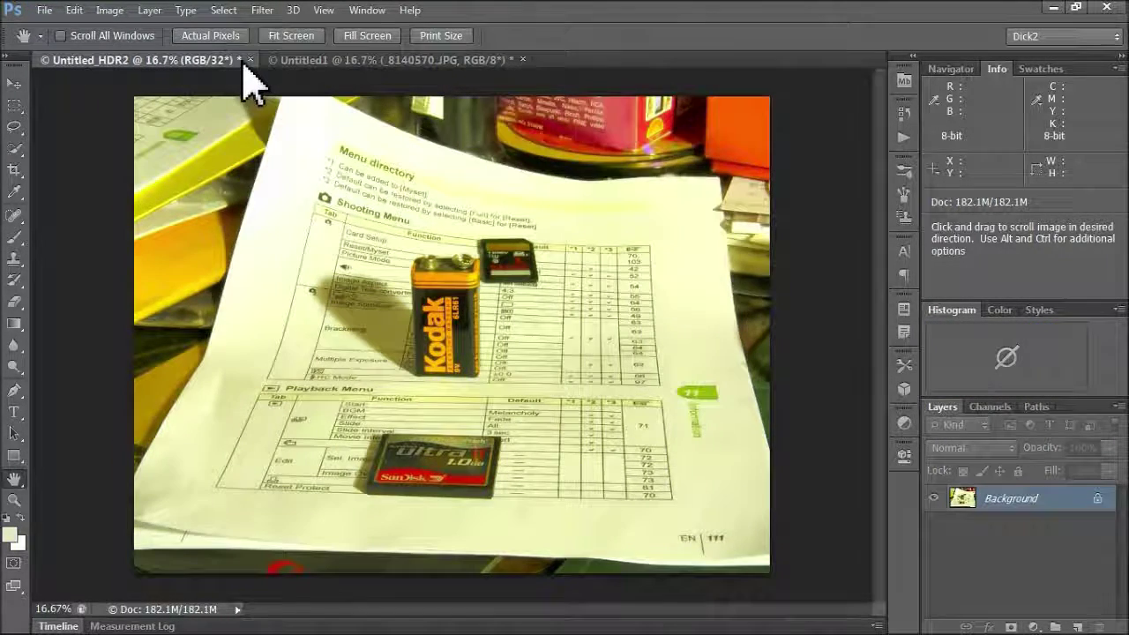
{"action": "left_click", "coordinate": [250, 59]}
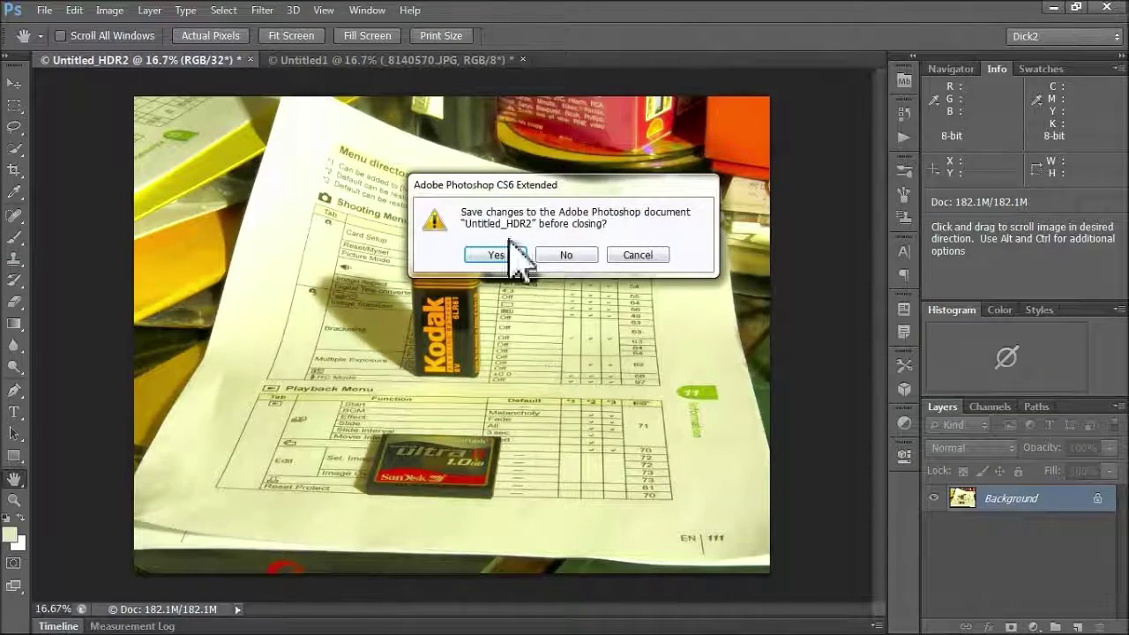
{"action": "left_click", "coordinate": [565, 256]}
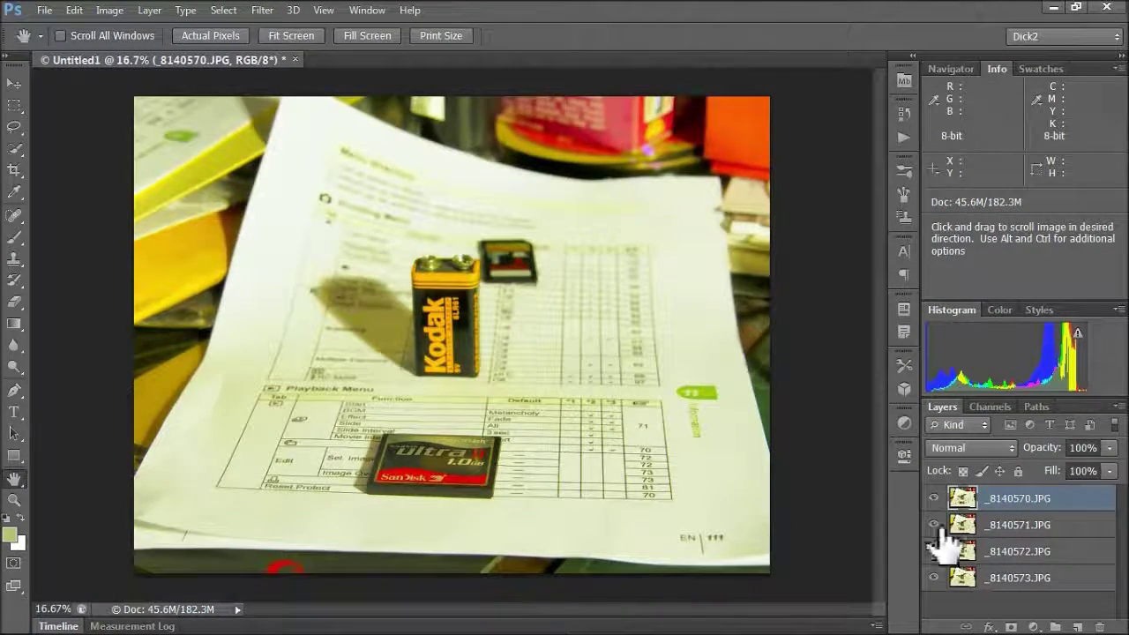
Step: Hide layer _8140570.JPG to show the next shot, panning over the battery and page
{"action": "scroll", "coordinate": [476, 461], "scroll_direction": "up", "scroll_amount": 4}
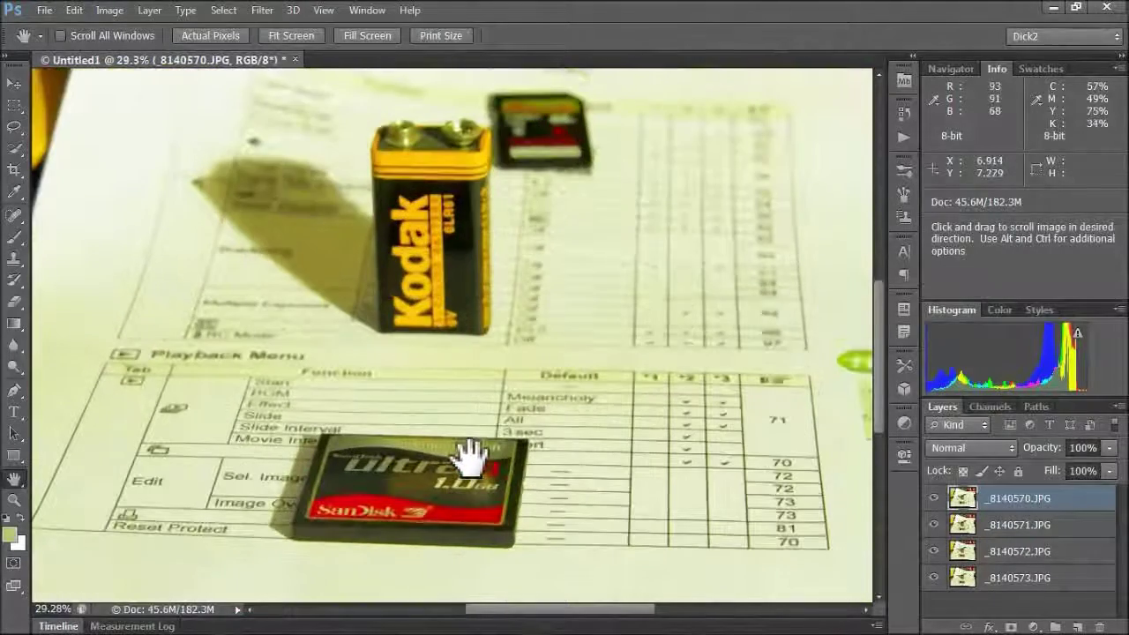
{"action": "left_click_drag", "start_coordinate": [481, 523], "coordinate": [467, 485]}
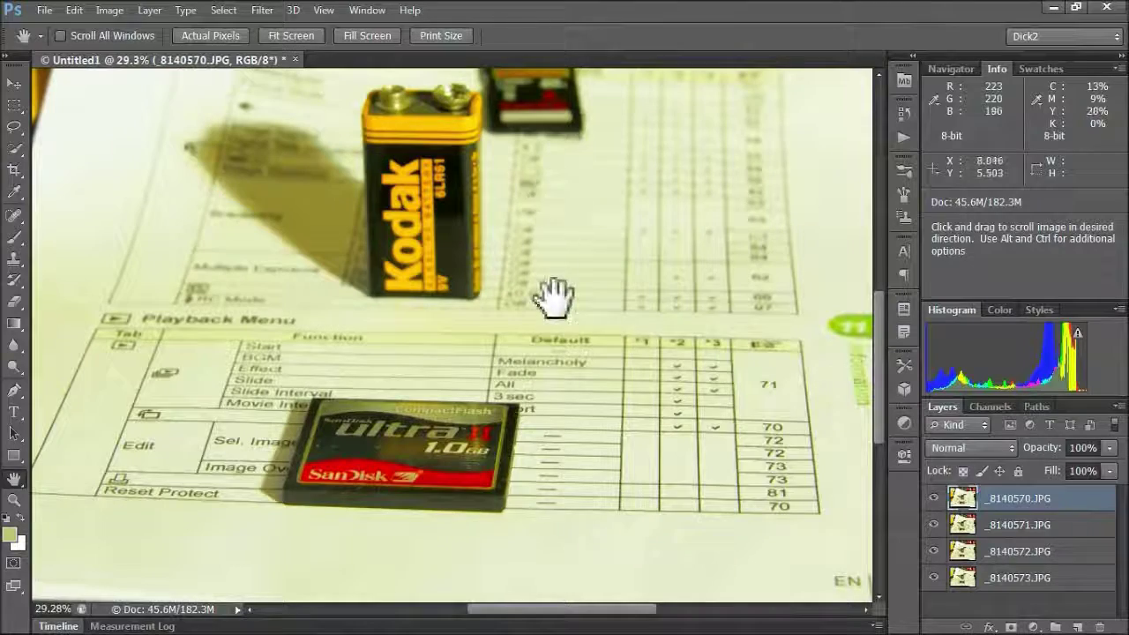
{"action": "left_click_drag", "start_coordinate": [575, 209], "coordinate": [549, 412]}
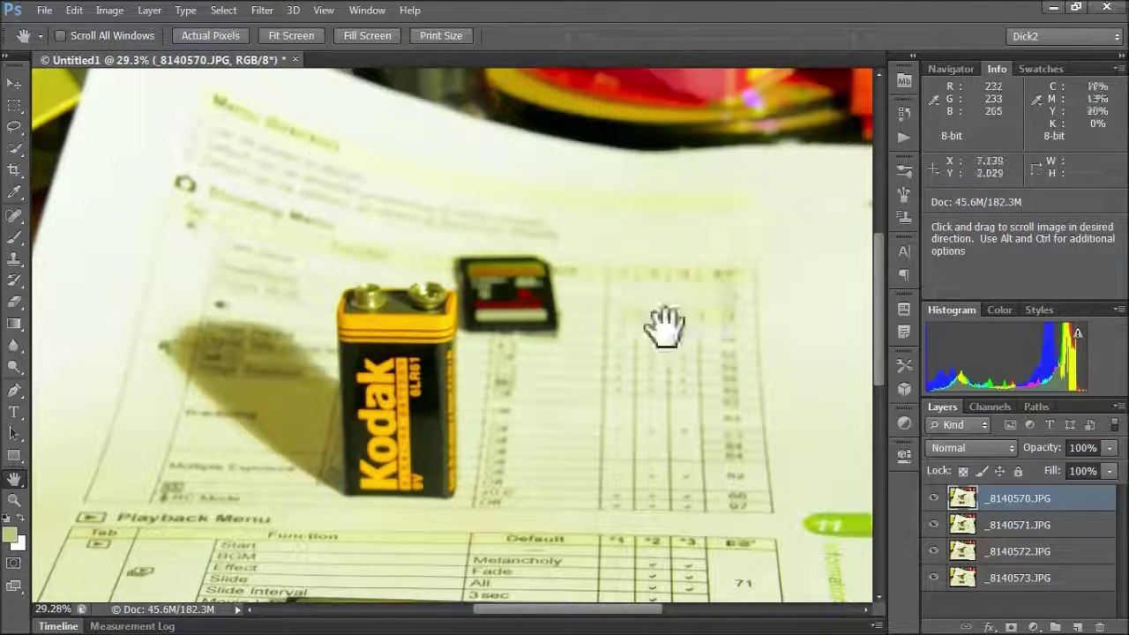
{"action": "left_click_drag", "start_coordinate": [635, 379], "coordinate": [630, 202]}
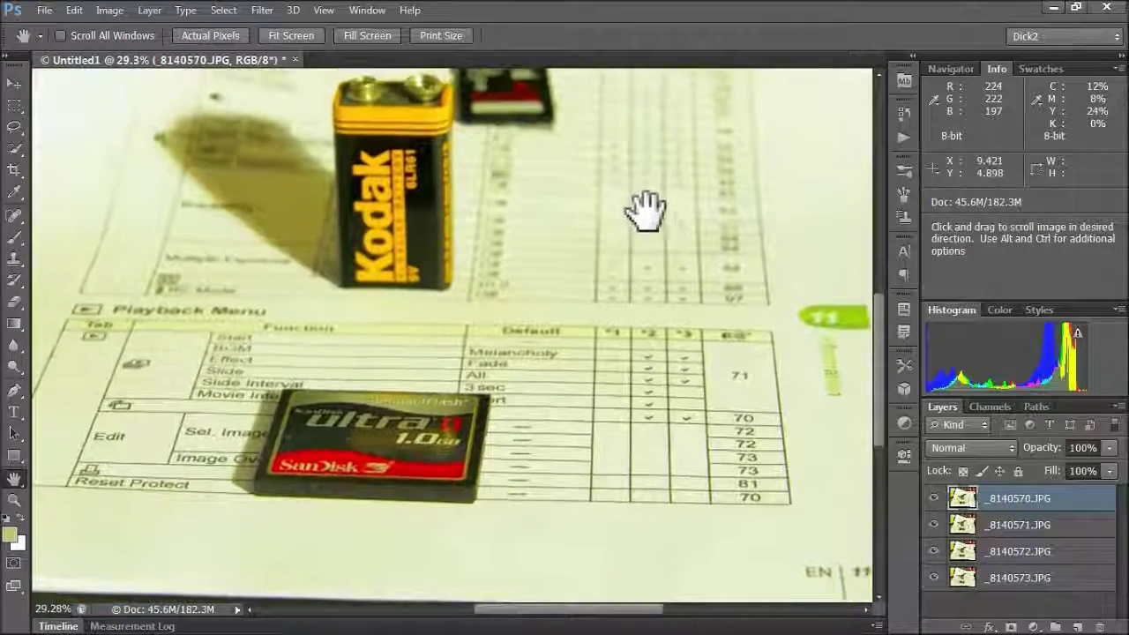
{"action": "left_click", "coordinate": [934, 499]}
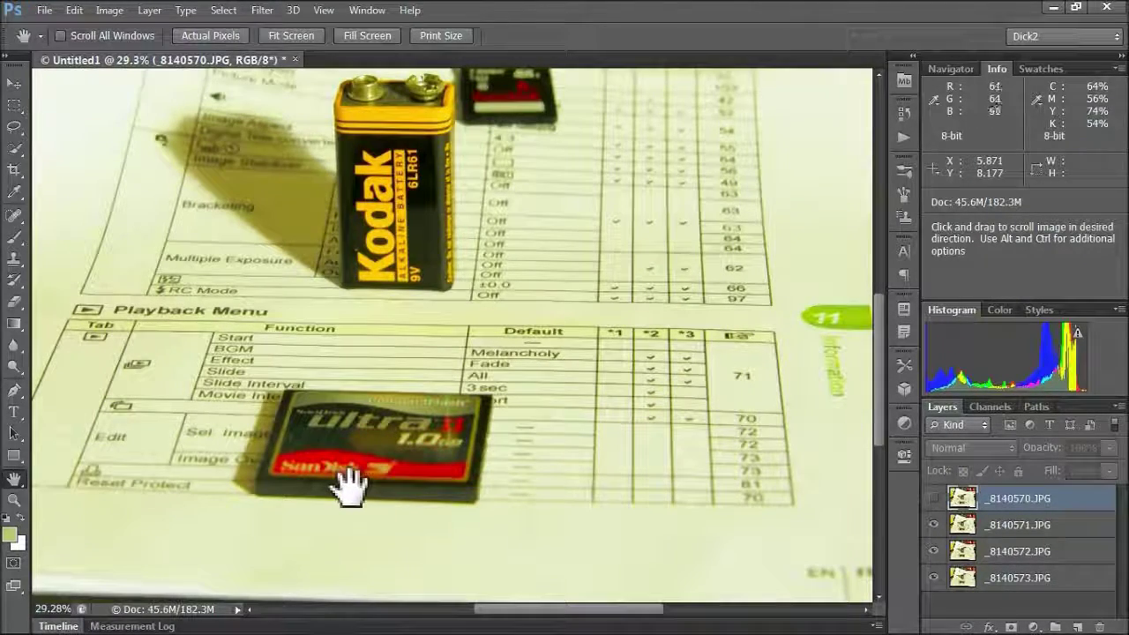
{"action": "left_click_drag", "start_coordinate": [491, 285], "coordinate": [485, 419]}
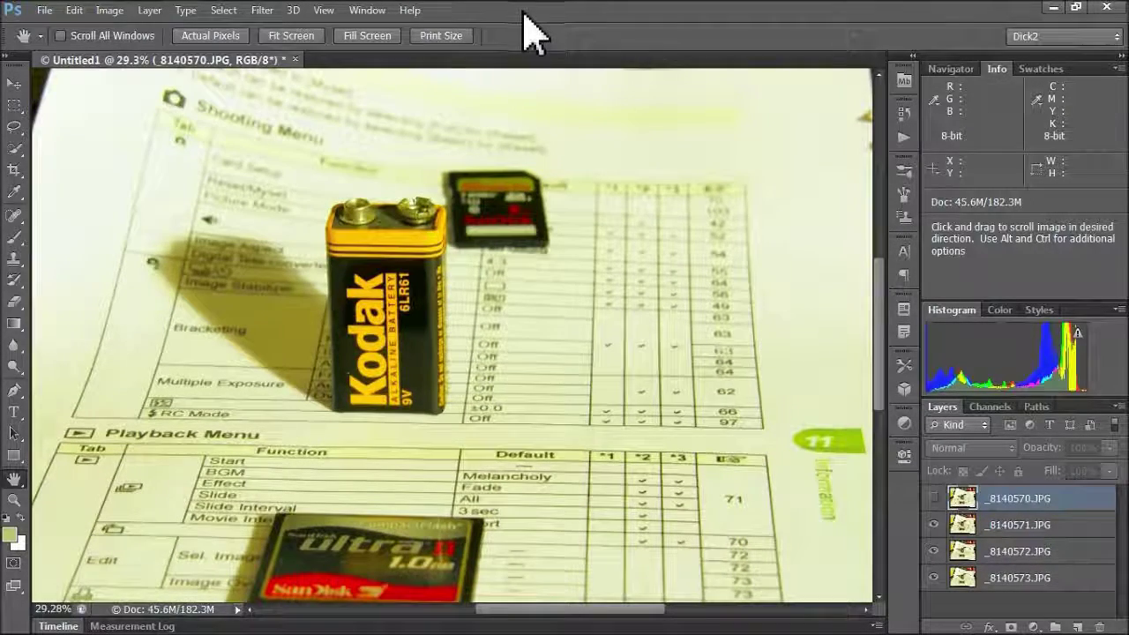
Step: Hide _8140571 and _8140572 to compare focus, then show and select all four layers
{"action": "left_click", "coordinate": [933, 525]}
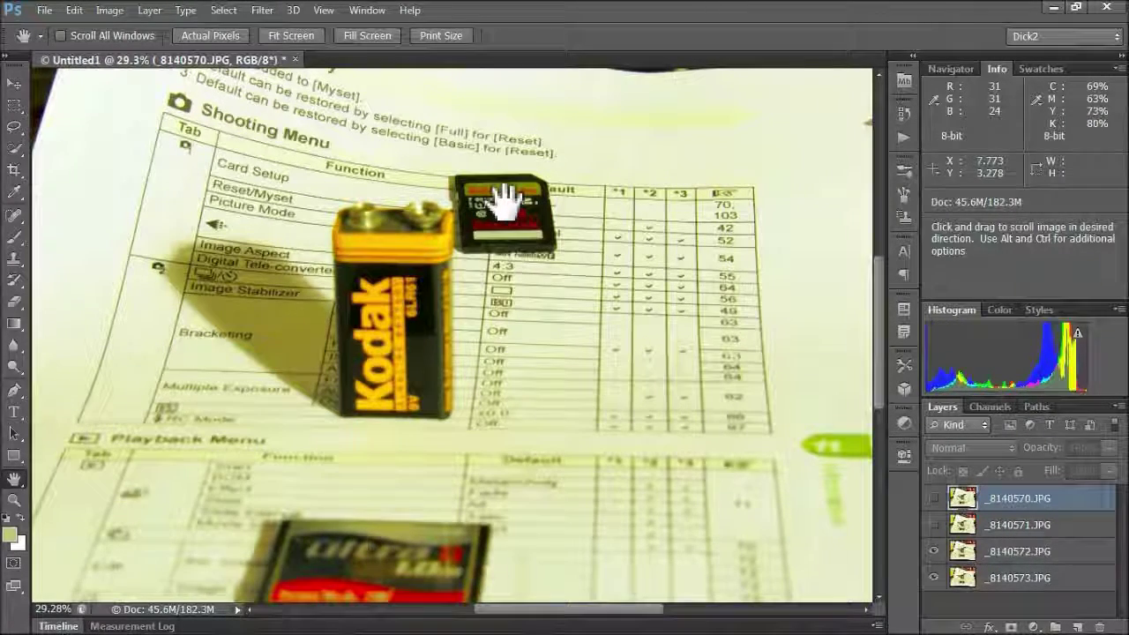
{"action": "left_click_drag", "start_coordinate": [516, 205], "coordinate": [512, 362]}
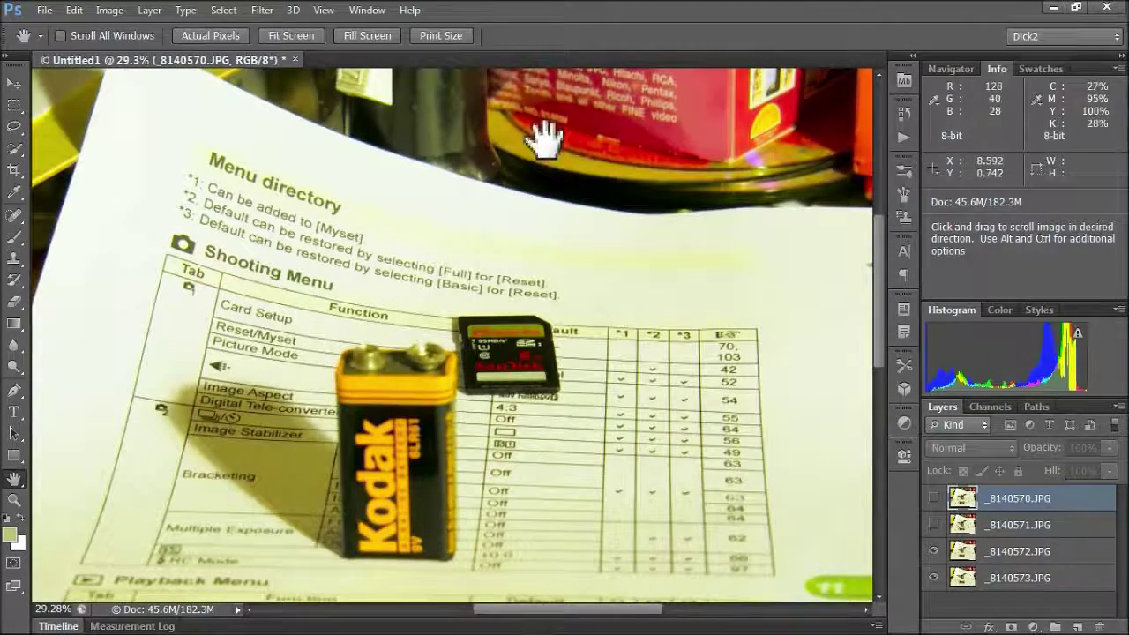
{"action": "left_click", "coordinate": [934, 552]}
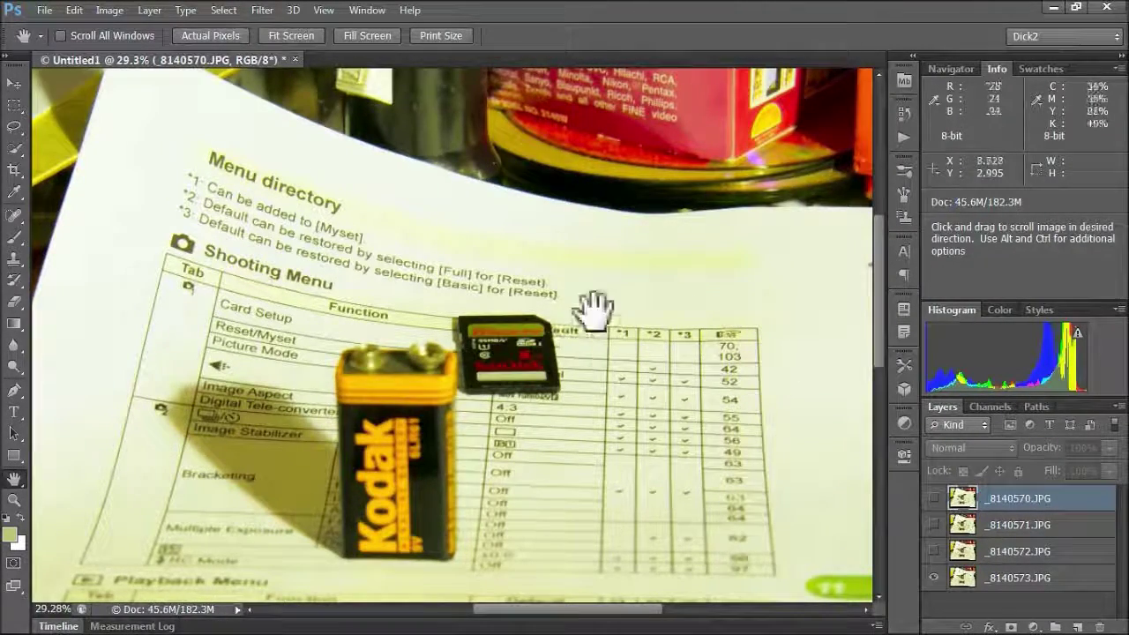
{"action": "left_click_drag", "start_coordinate": [622, 486], "coordinate": [668, 252]}
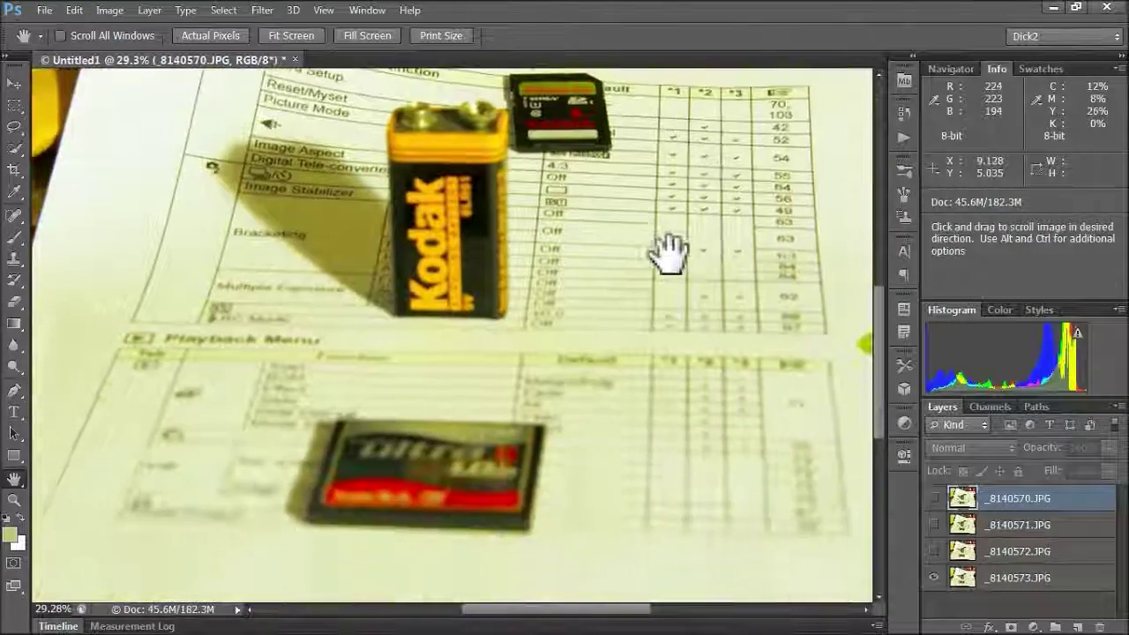
{"action": "left_click_drag", "start_coordinate": [723, 358], "coordinate": [683, 392]}
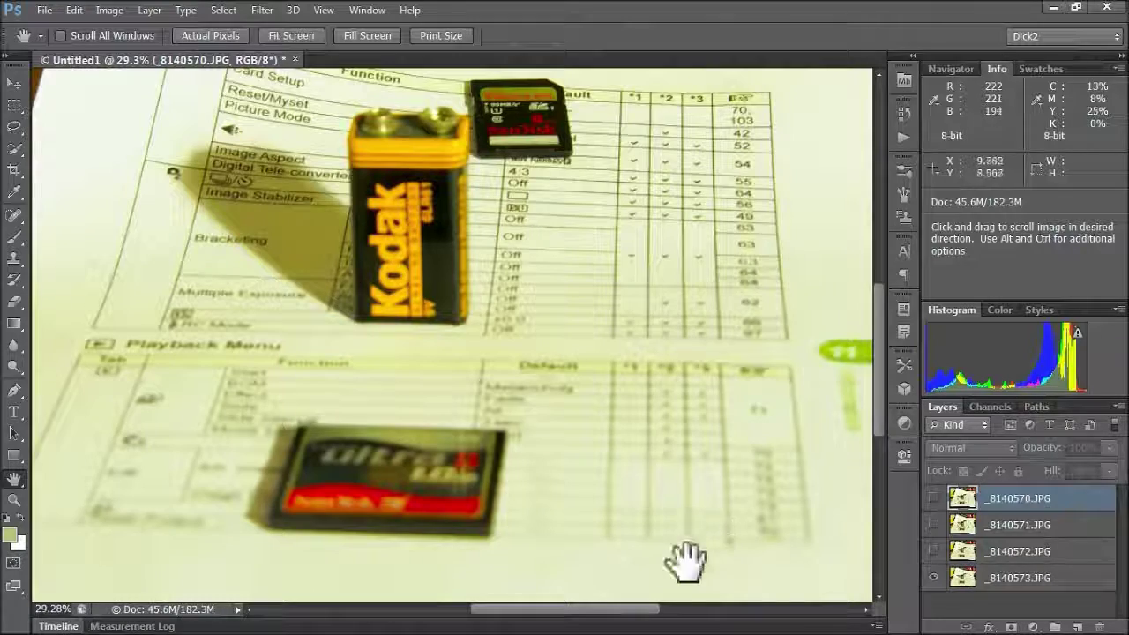
{"action": "left_click_drag", "start_coordinate": [933, 498], "coordinate": [929, 556]}
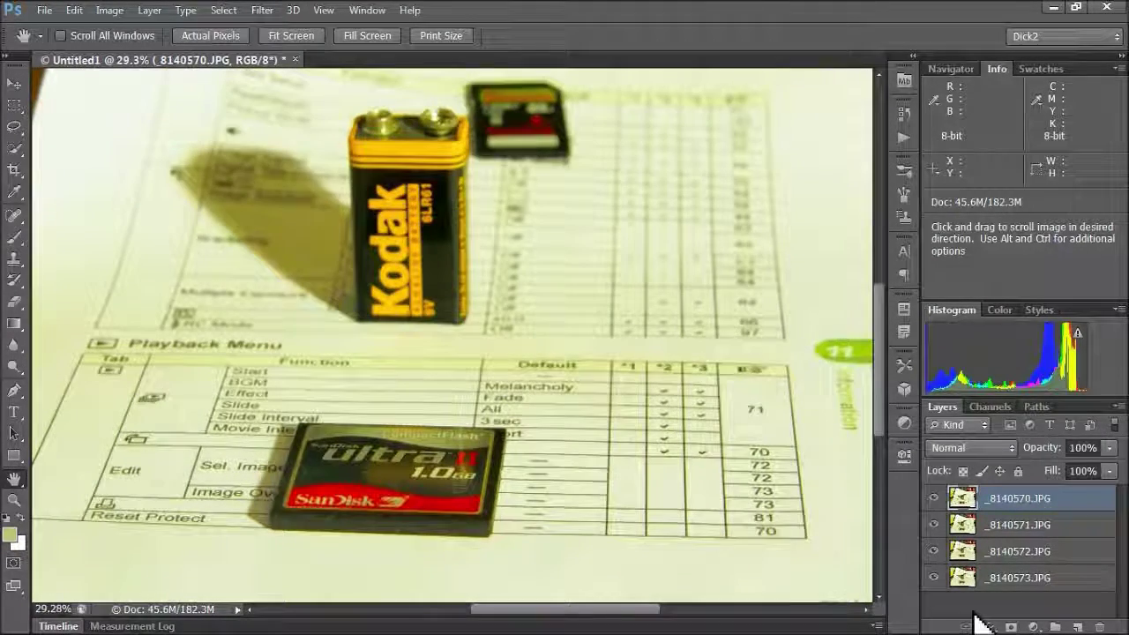
{"action": "left_click", "coordinate": [1023, 582], "text": "shift"}
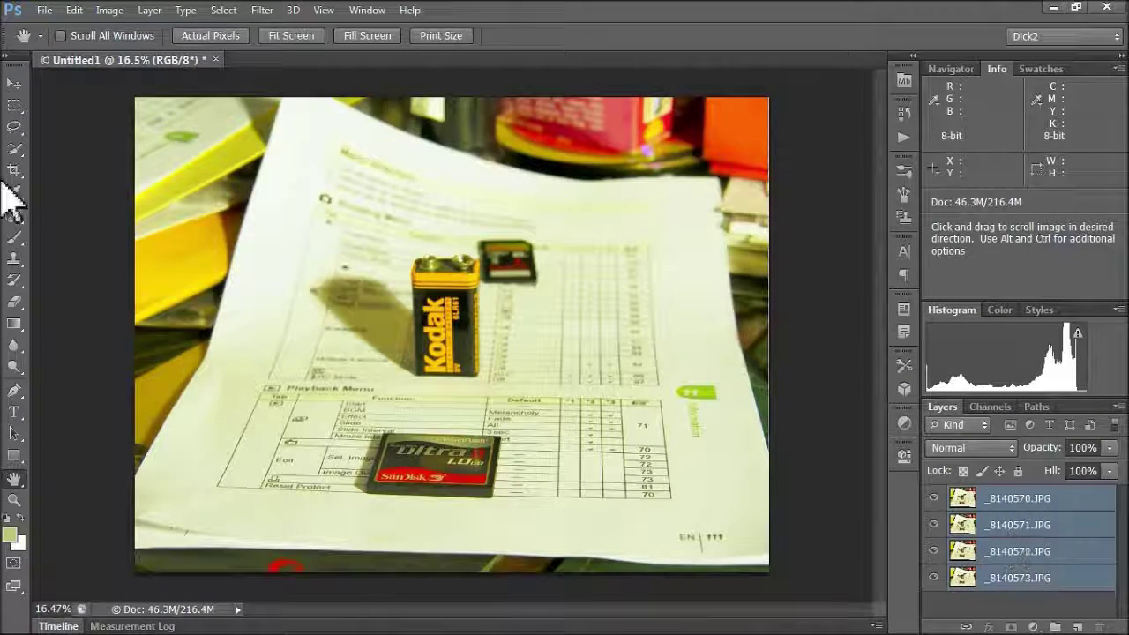
Step: Run Edit > Auto-Blend Layers with Stack Images and Seamless Tones and Colors
{"action": "left_click", "coordinate": [74, 11]}
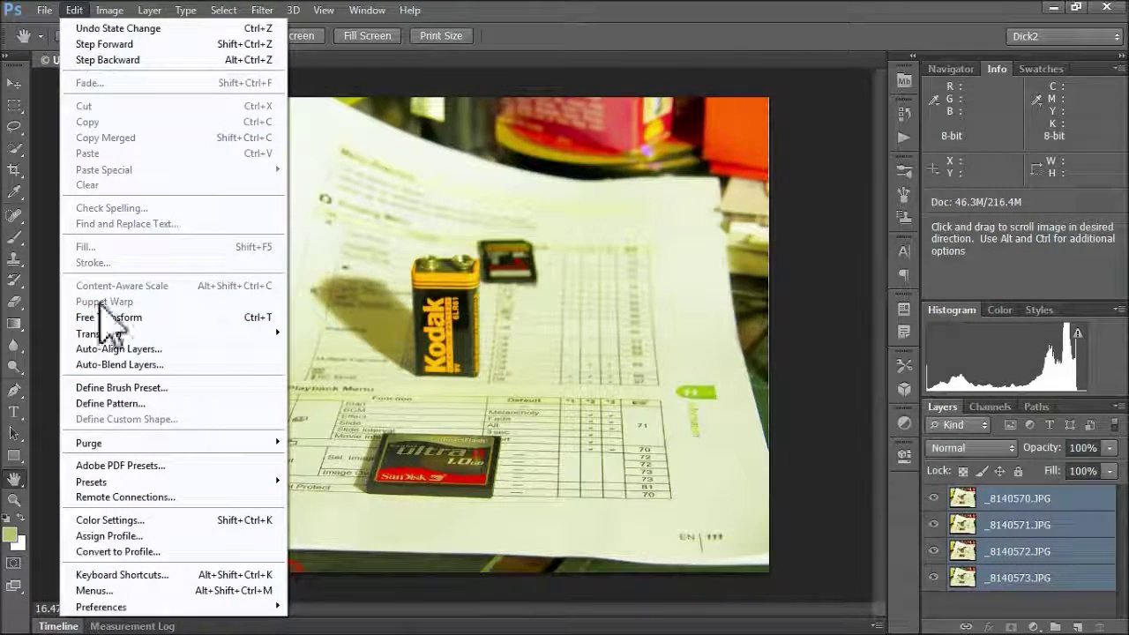
{"action": "left_click", "coordinate": [123, 386]}
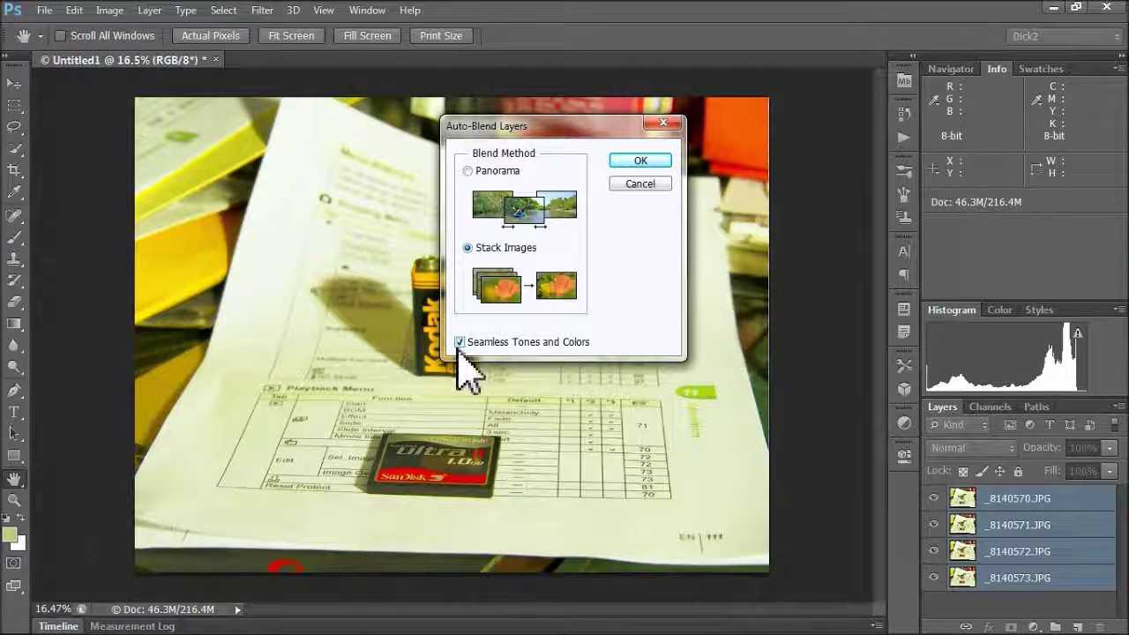
{"action": "left_click", "coordinate": [640, 161]}
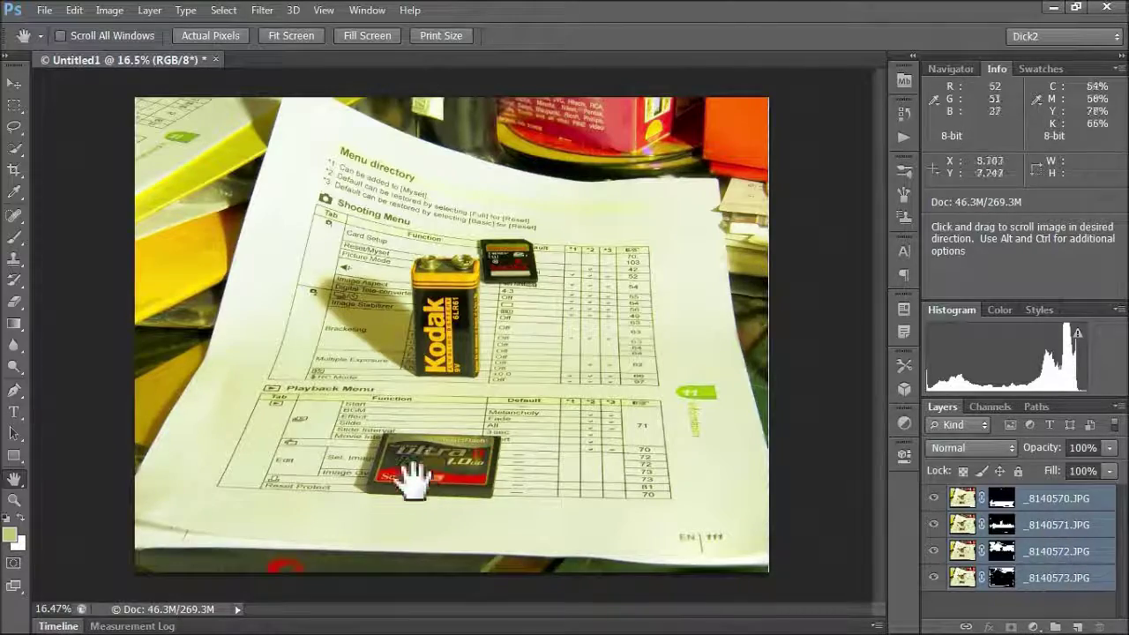
Step: Zoom in and pan over the battery, Menu heading and SD card to check sharpness
{"action": "scroll", "coordinate": [411, 486], "scroll_direction": "up", "scroll_amount": 3}
{"action": "left_click_drag", "start_coordinate": [423, 494], "coordinate": [399, 407]}
{"action": "left_click_drag", "start_coordinate": [454, 199], "coordinate": [462, 345]}
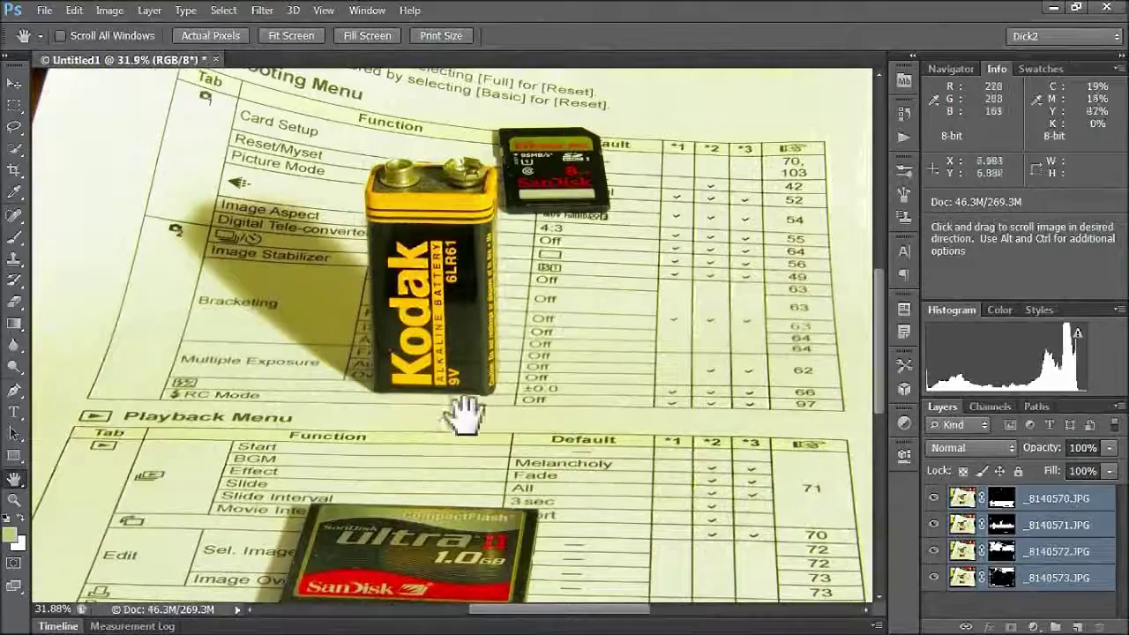
{"action": "left_click_drag", "start_coordinate": [461, 285], "coordinate": [415, 421]}
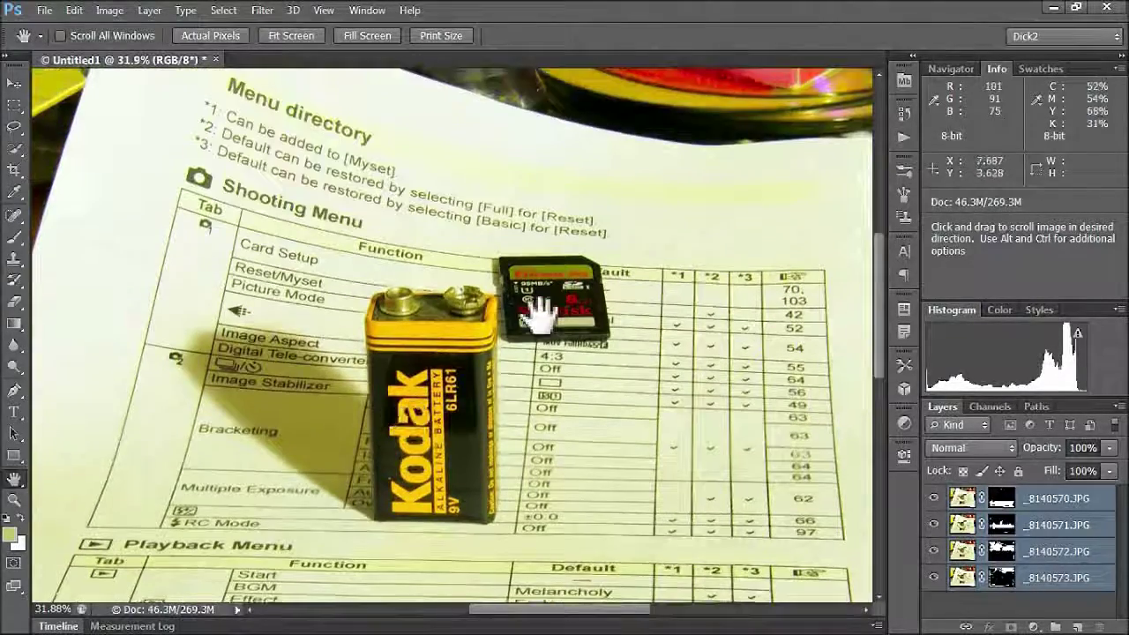
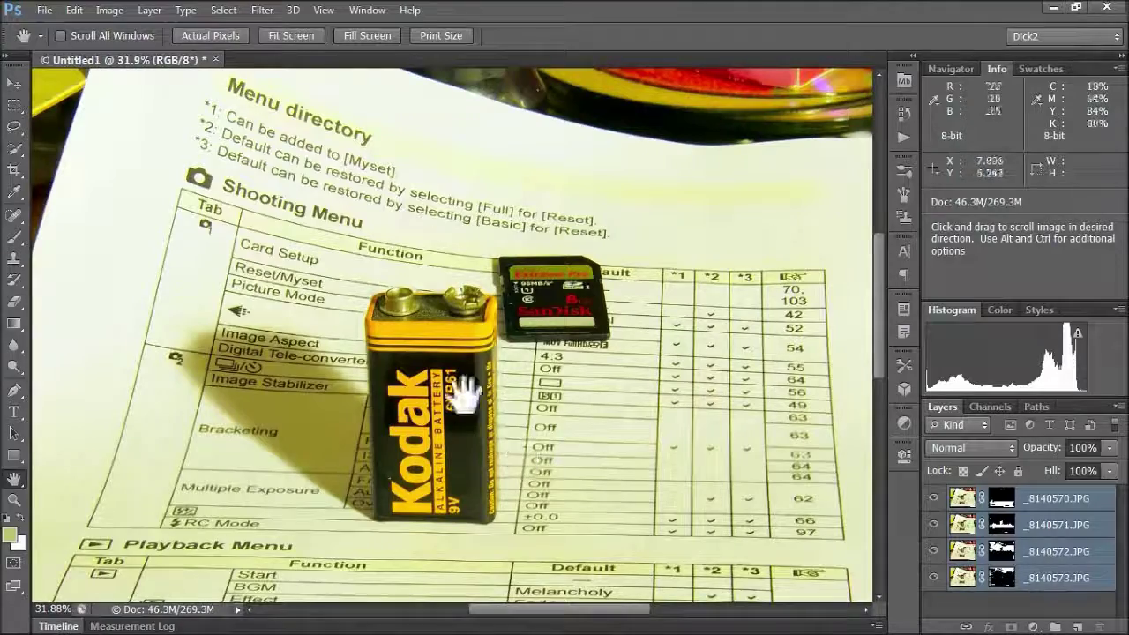
Step: Zoom out until the whole battery and memory-card composite fits the window at about 15.6%
{"action": "scroll", "coordinate": [529, 406], "scroll_direction": "down", "scroll_amount": 3}
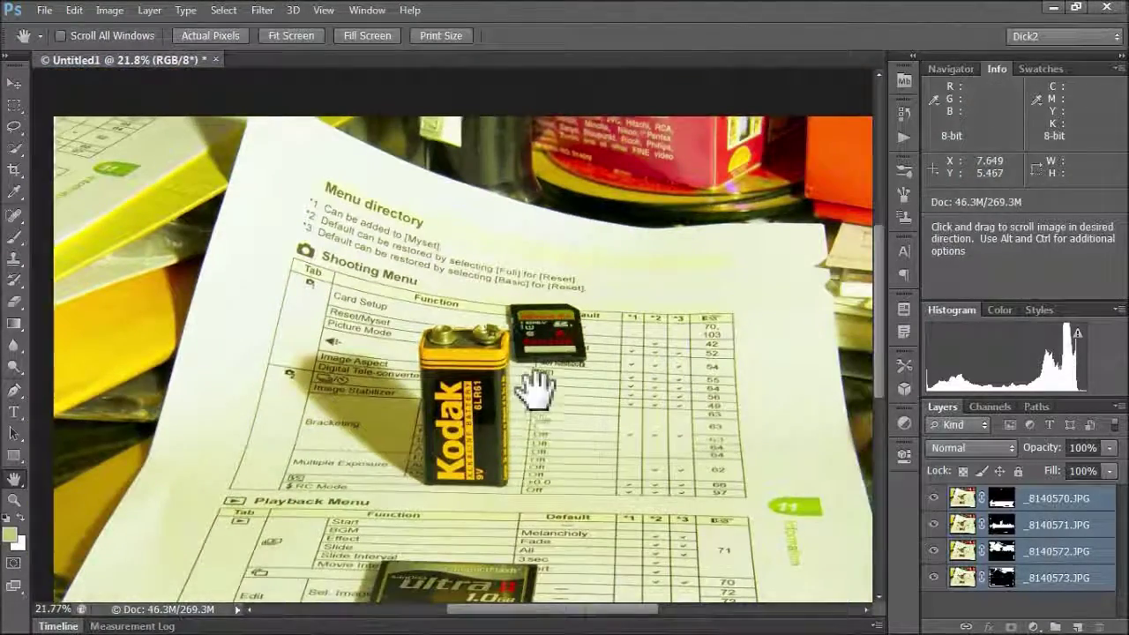
{"action": "scroll", "coordinate": [537, 385], "scroll_direction": "down", "scroll_amount": 3}
{"action": "scroll", "coordinate": [529, 397], "scroll_direction": "up", "scroll_amount": 1}
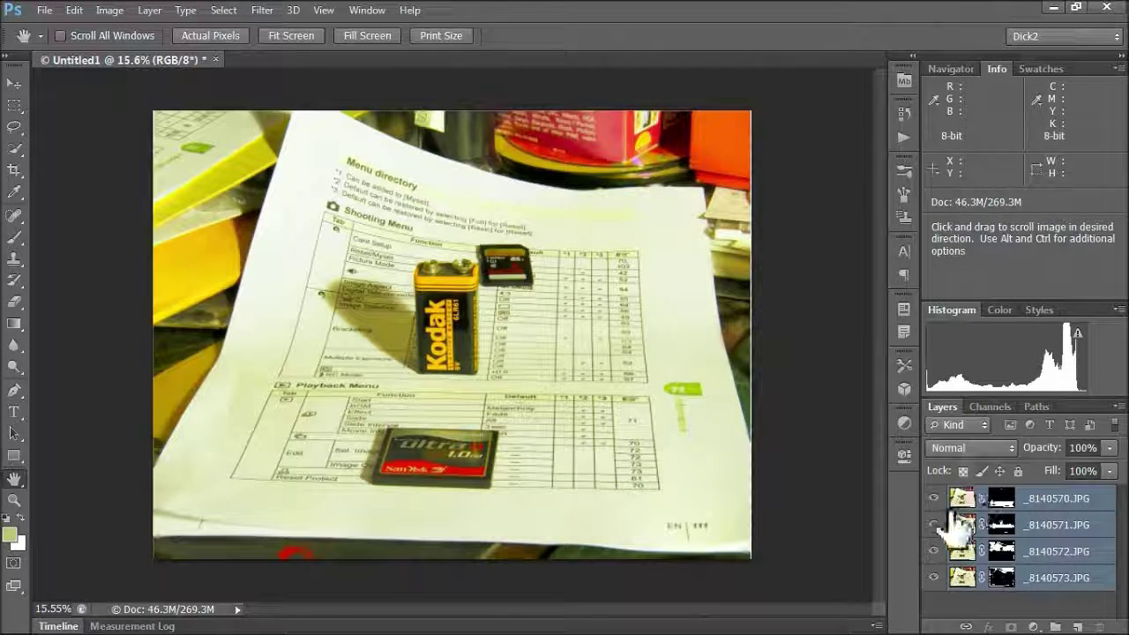
Step: Revert the History to the Auto-Align Layers state, removing the auto-blend layer masks
{"action": "left_click", "coordinate": [905, 114]}
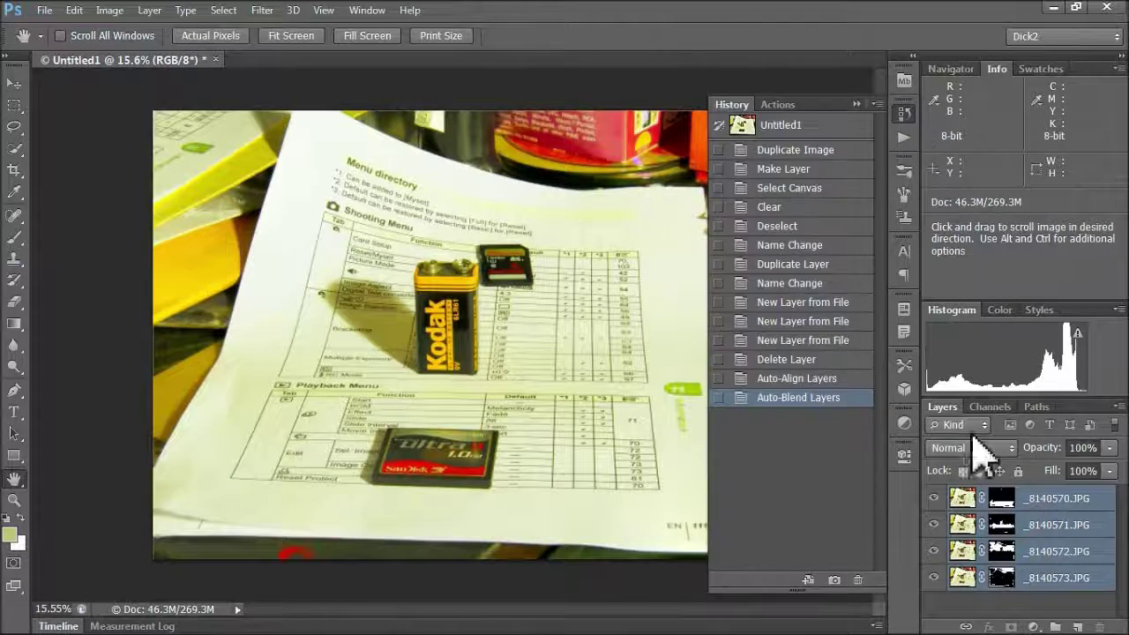
{"action": "left_click", "coordinate": [787, 379]}
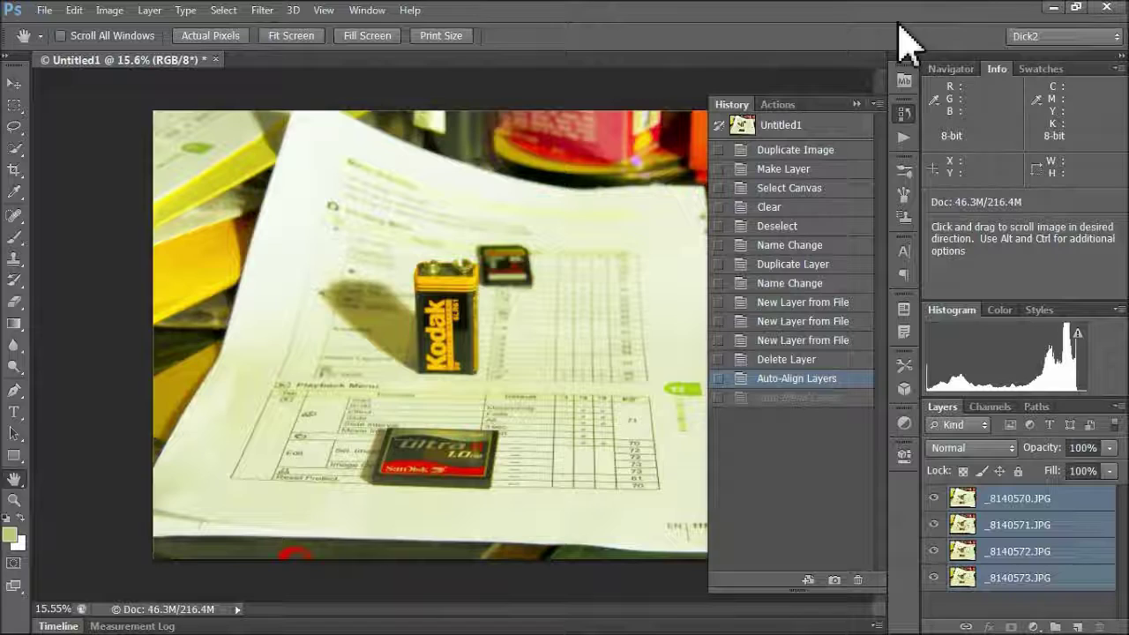
{"action": "left_click", "coordinate": [92, 221]}
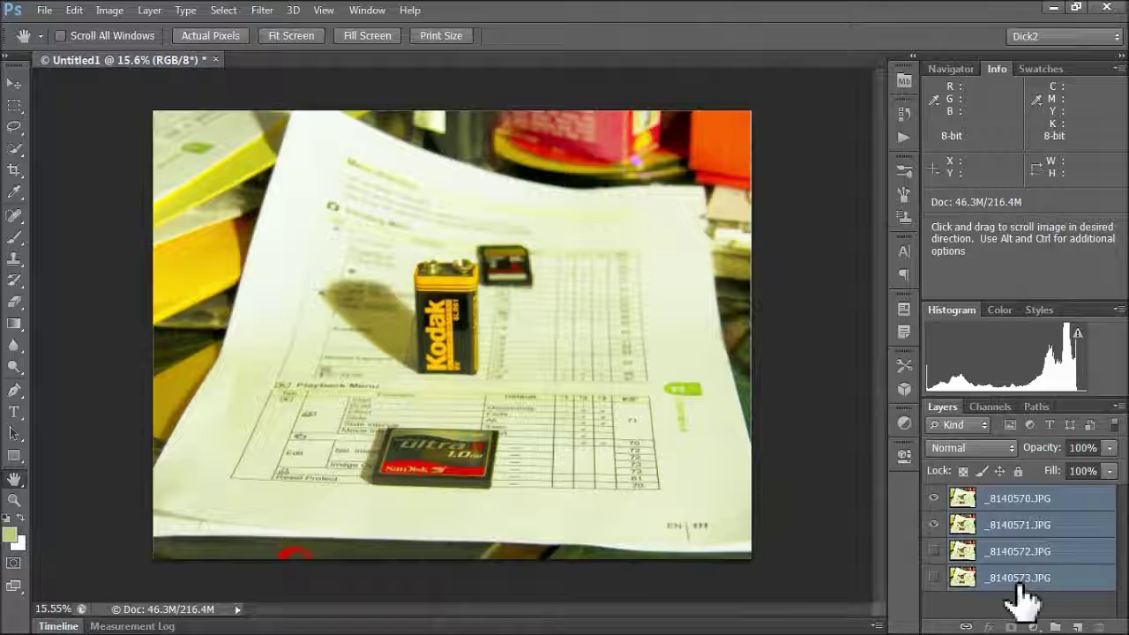
Step: Select layers _8140570 and _8140571, and make _8140572 and _8140573 visible again
{"action": "left_click", "coordinate": [1064, 502]}
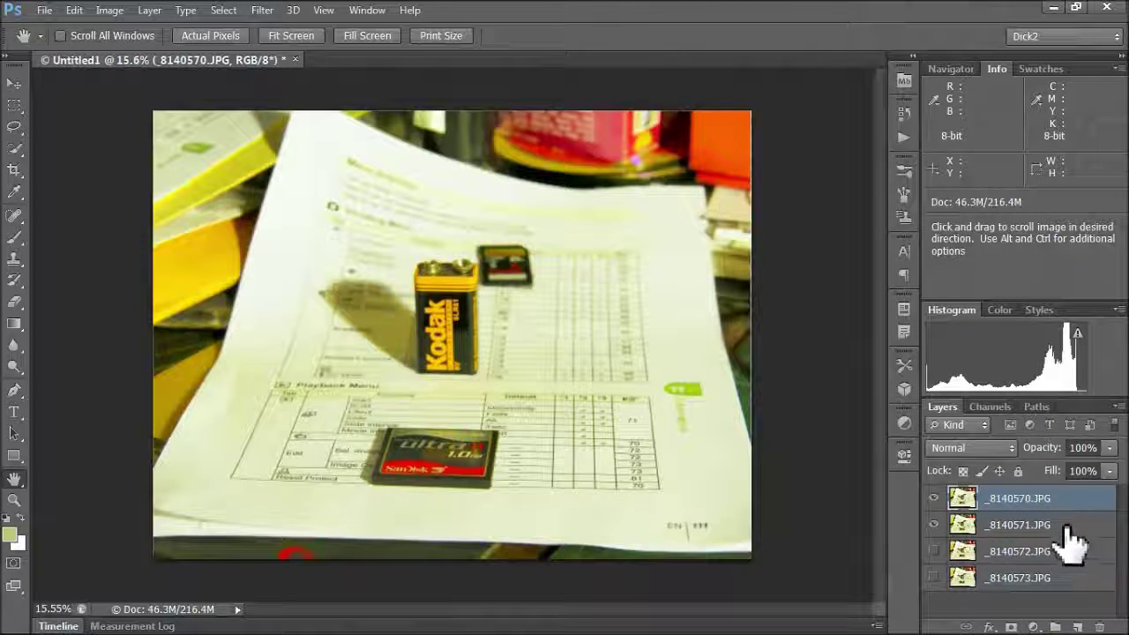
{"action": "left_click", "coordinate": [1069, 529], "text": "shift"}
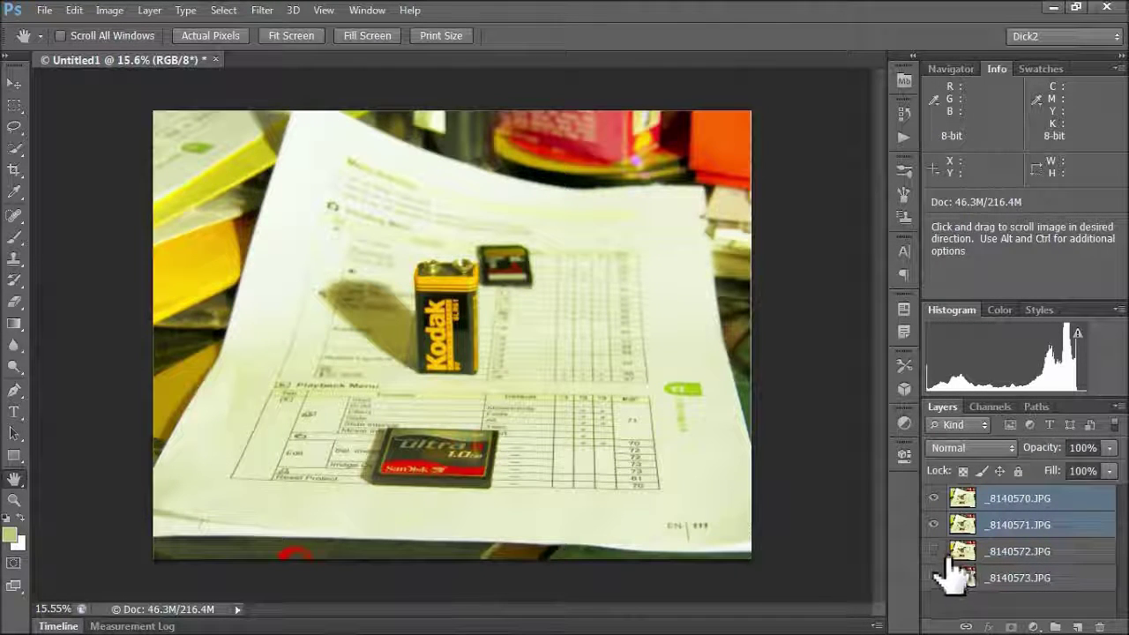
{"action": "left_click_drag", "start_coordinate": [939, 555], "coordinate": [937, 583]}
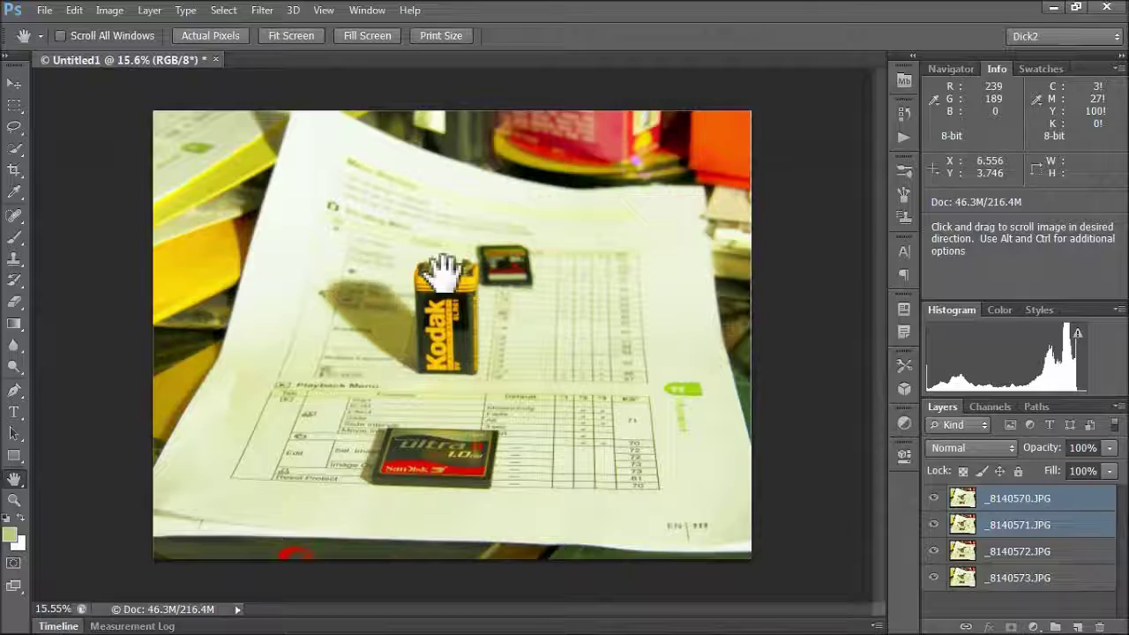
{"action": "left_click", "coordinate": [74, 11]}
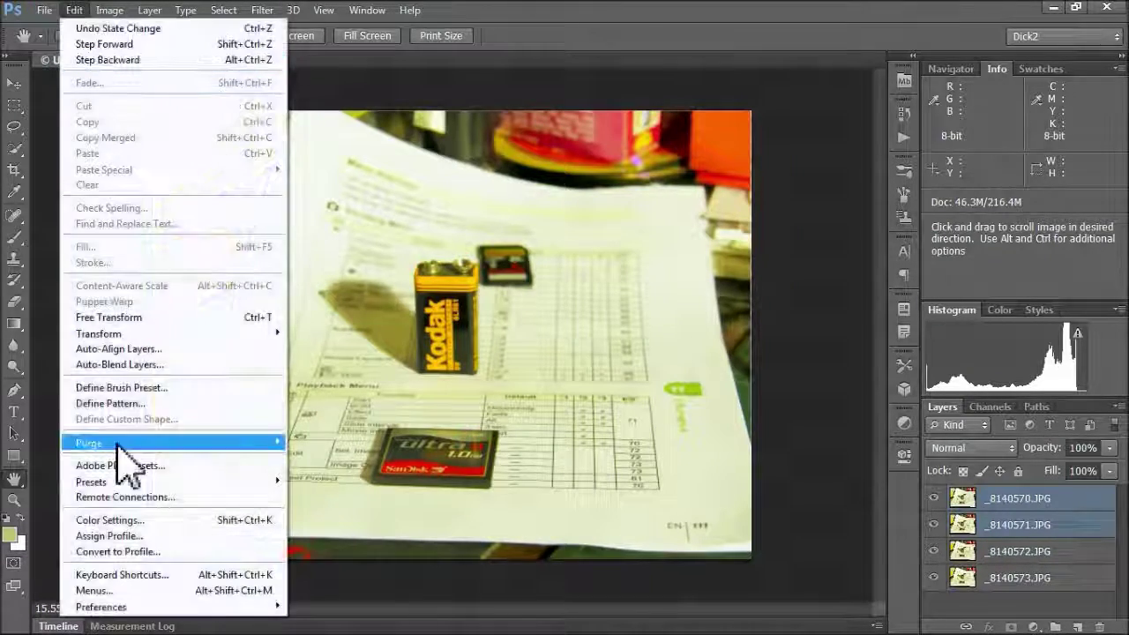
Step: Auto-blend _8140570 and _8140571 as Stack Images with Seamless Tones and Colors
{"action": "left_click", "coordinate": [120, 374]}
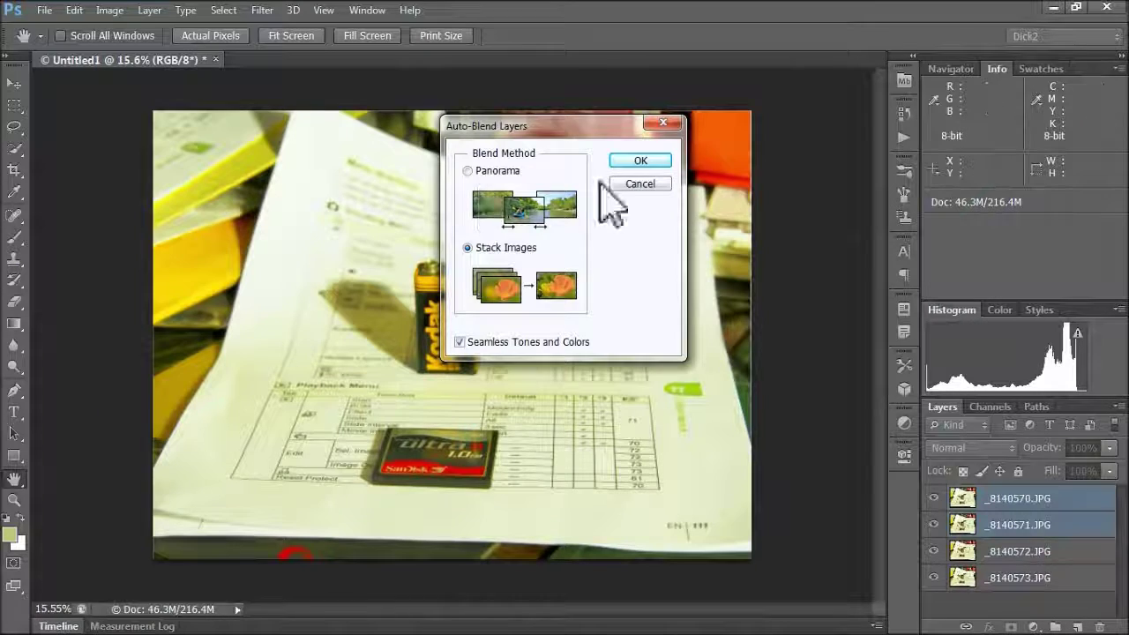
{"action": "left_click", "coordinate": [637, 162]}
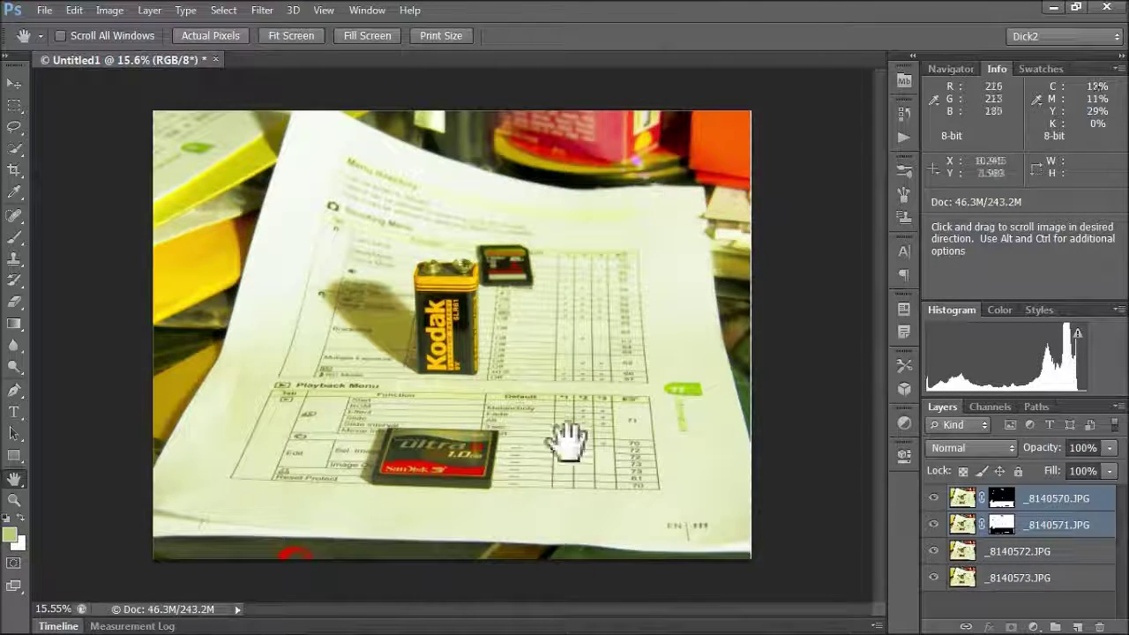
{"action": "scroll", "coordinate": [465, 467], "scroll_direction": "up", "scroll_amount": 5}
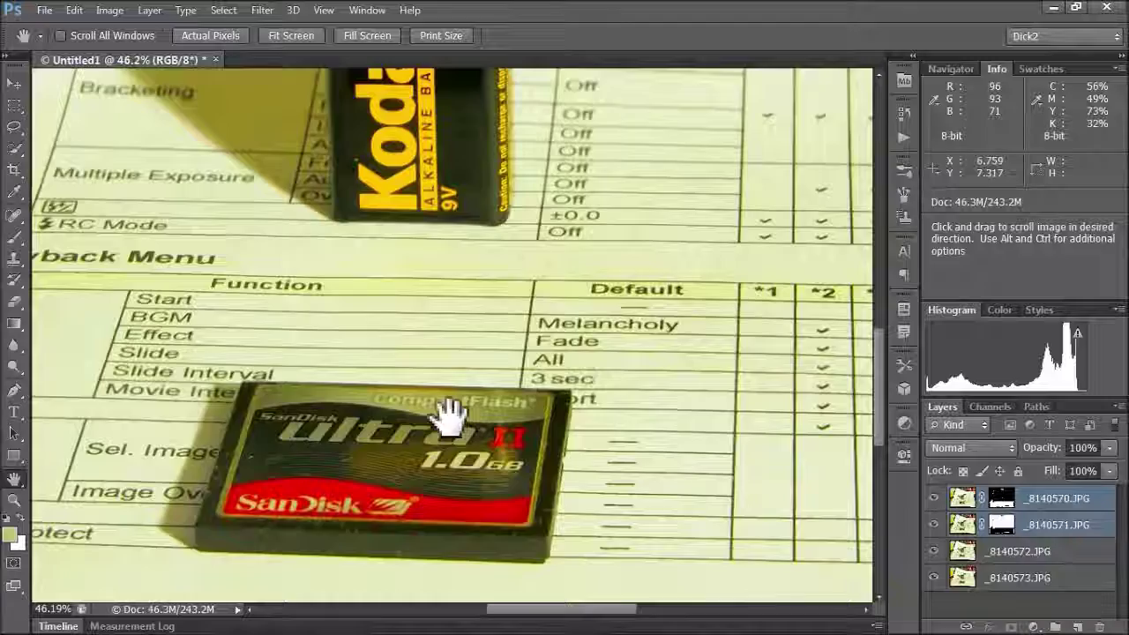
Step: Zoom in on the CompactFlash card and pan over the Kodak battery, SD card and Menu directory heading
{"action": "scroll", "coordinate": [448, 422], "scroll_direction": "down", "scroll_amount": 2}
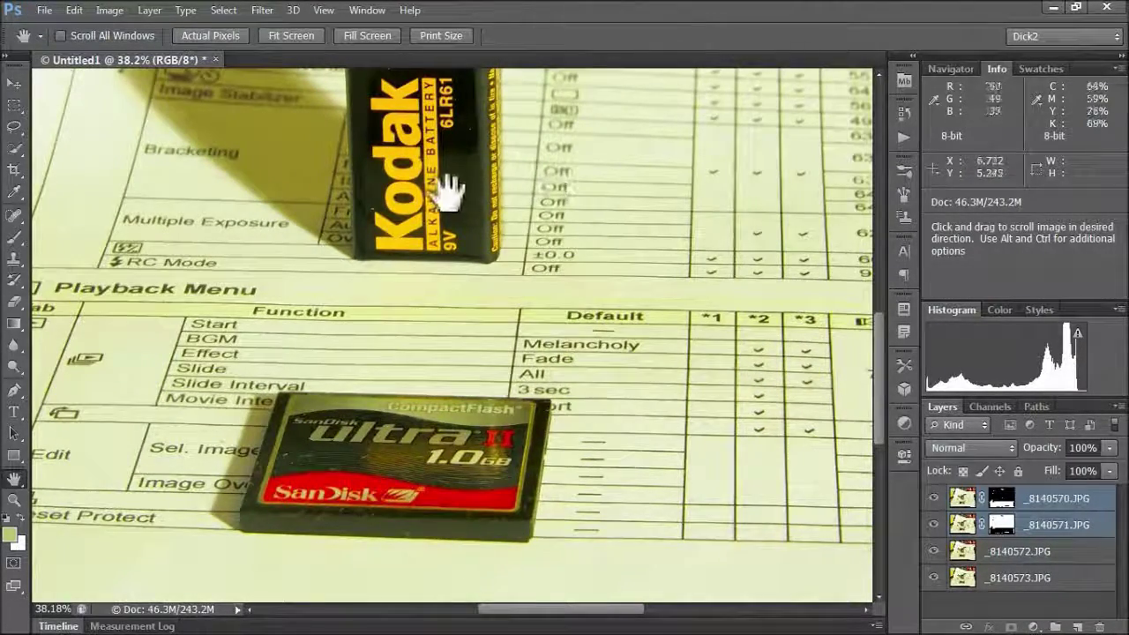
{"action": "left_click_drag", "start_coordinate": [449, 194], "coordinate": [441, 401]}
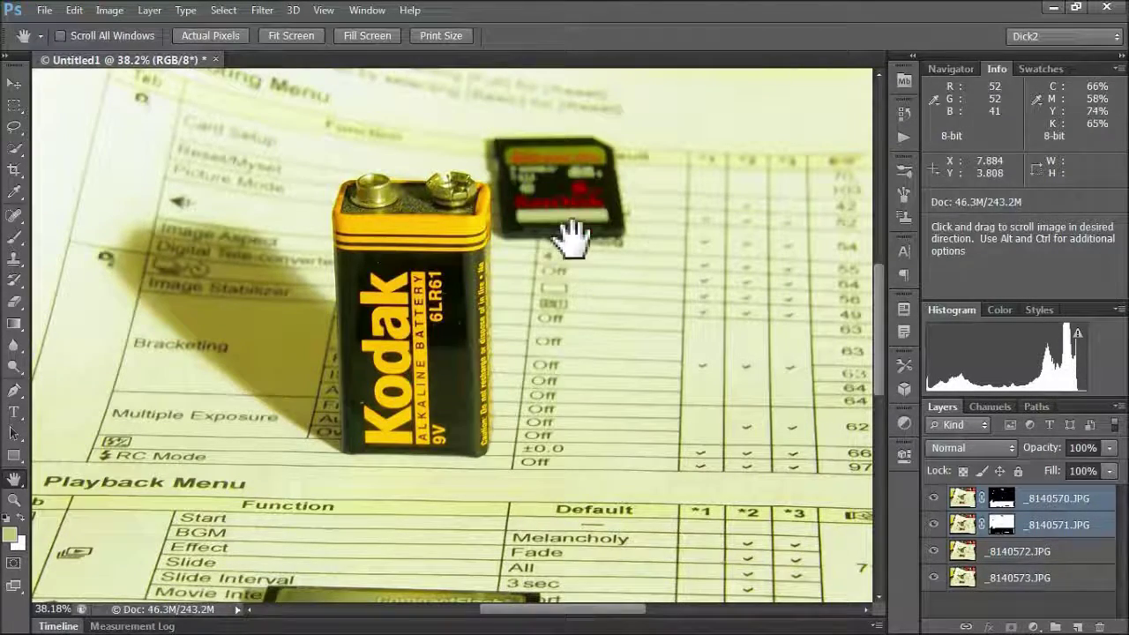
{"action": "left_click_drag", "start_coordinate": [599, 366], "coordinate": [635, 428]}
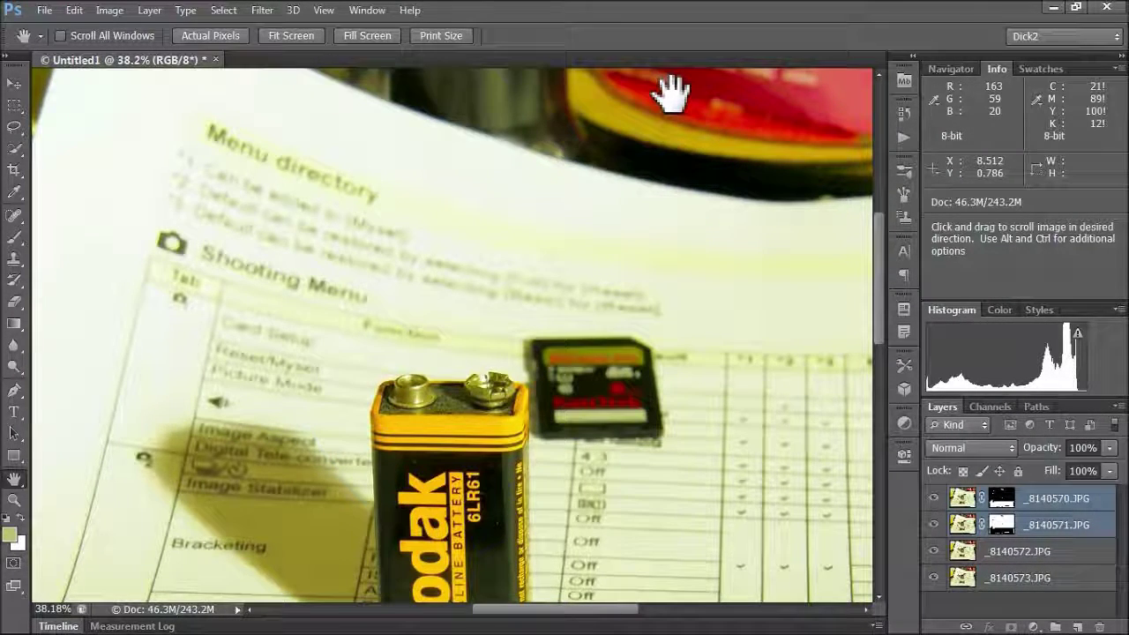
{"action": "right_click", "coordinate": [213, 63]}
Step: Close Untitled1 without saving and bring the Acrobat notes PDF to the front
{"action": "left_click", "coordinate": [215, 60]}
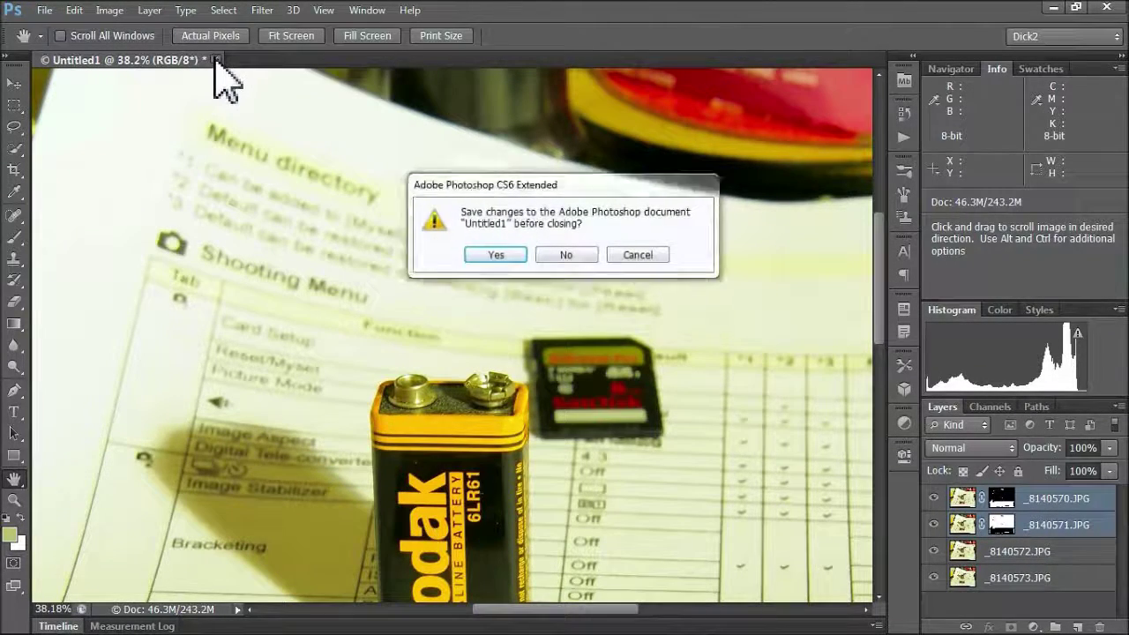
{"action": "left_click", "coordinate": [563, 255]}
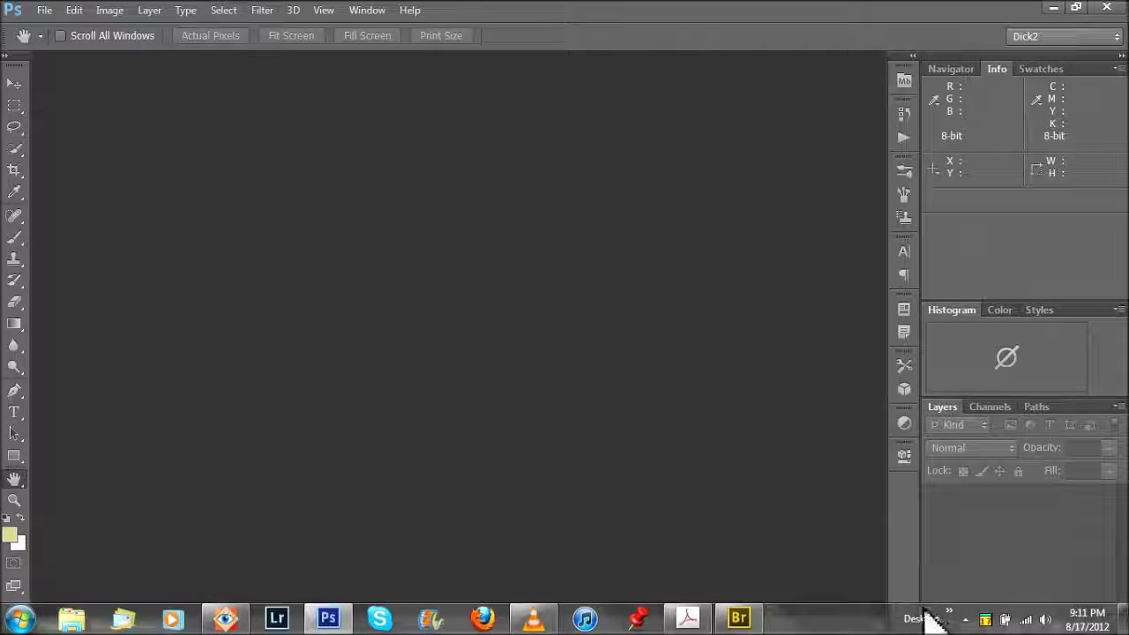
{"action": "mouse_move", "coordinate": [687, 625]}
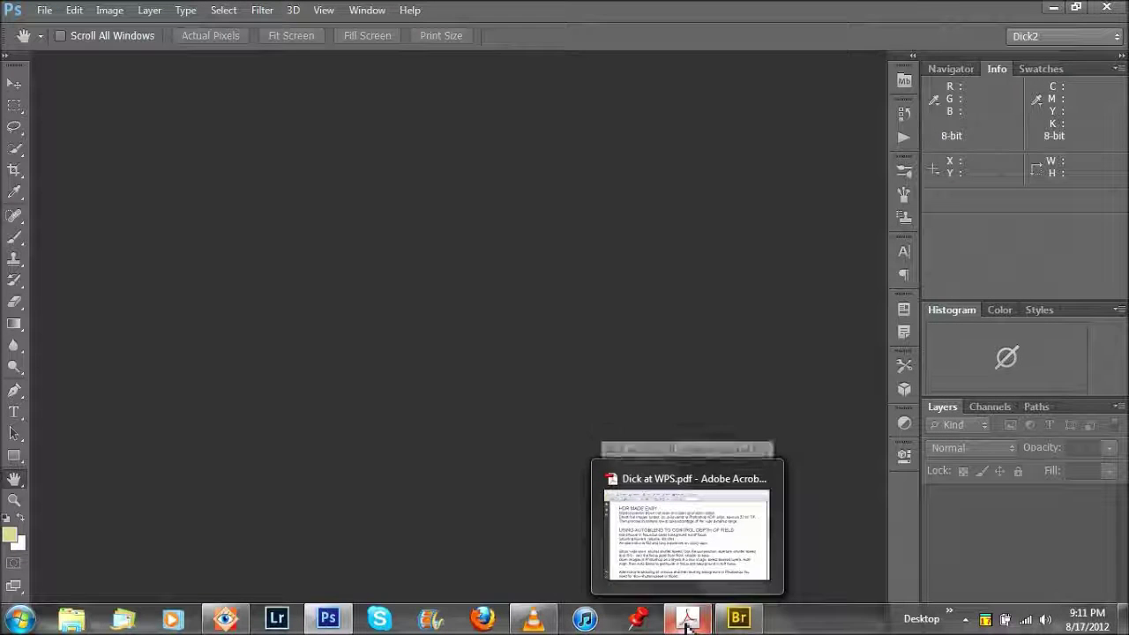
{"action": "mouse_move", "coordinate": [536, 626]}
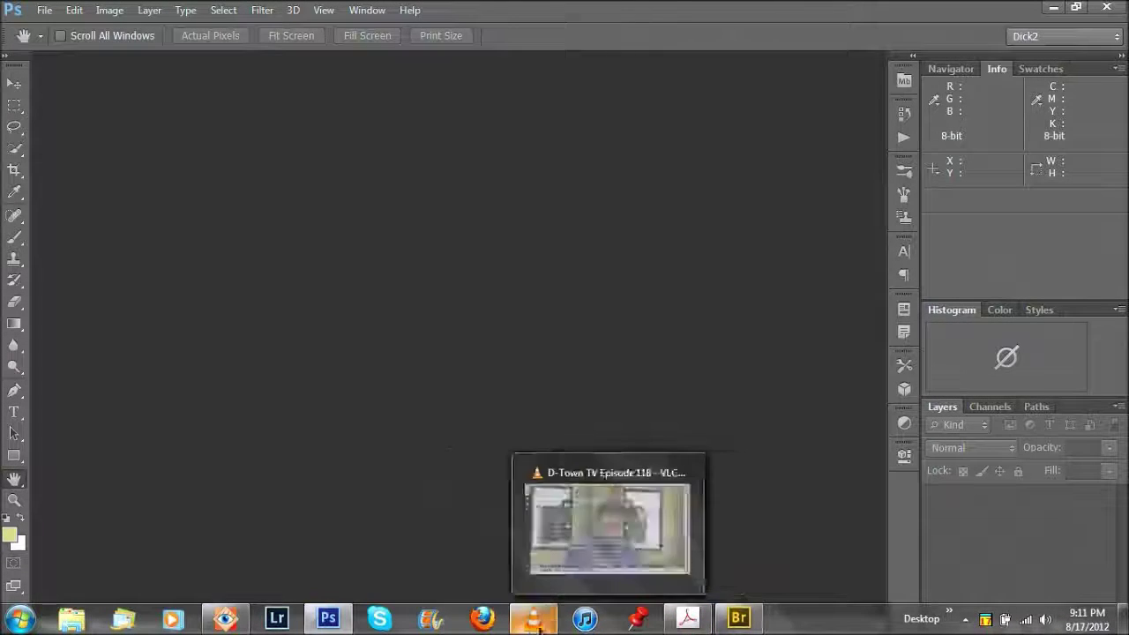
{"action": "left_click", "coordinate": [687, 620]}
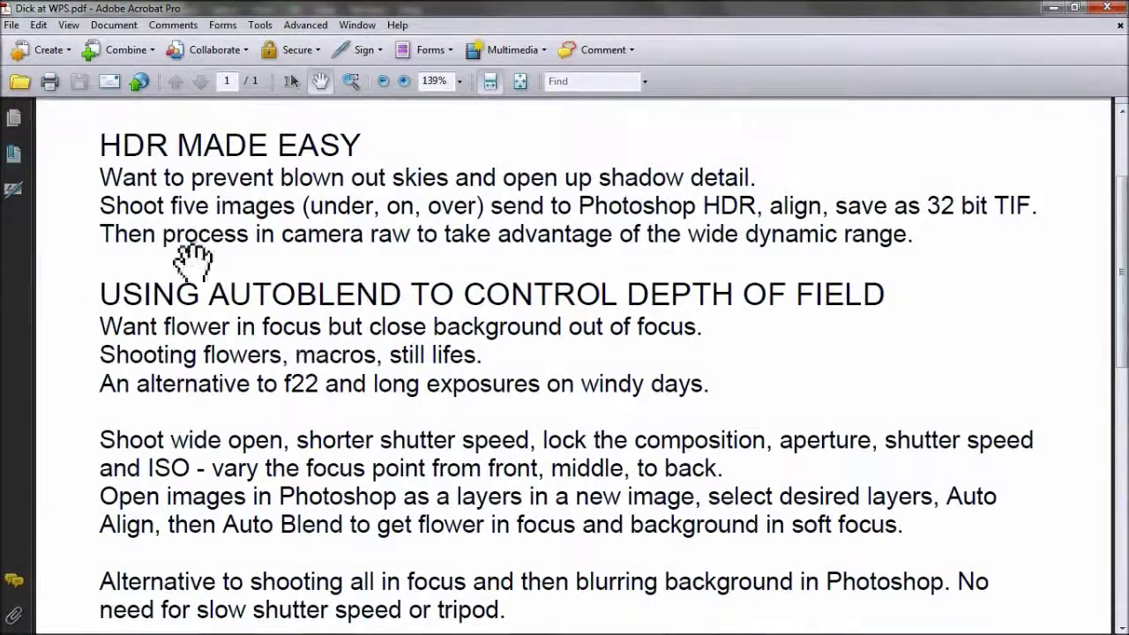
Step: Scroll the PDF to show the Using Autoblend to Control Depth of Field section and image-stacking heading
{"action": "scroll", "coordinate": [310, 358], "scroll_direction": "down", "scroll_amount": 1}
{"action": "scroll", "coordinate": [312, 357], "scroll_direction": "down", "scroll_amount": 1}
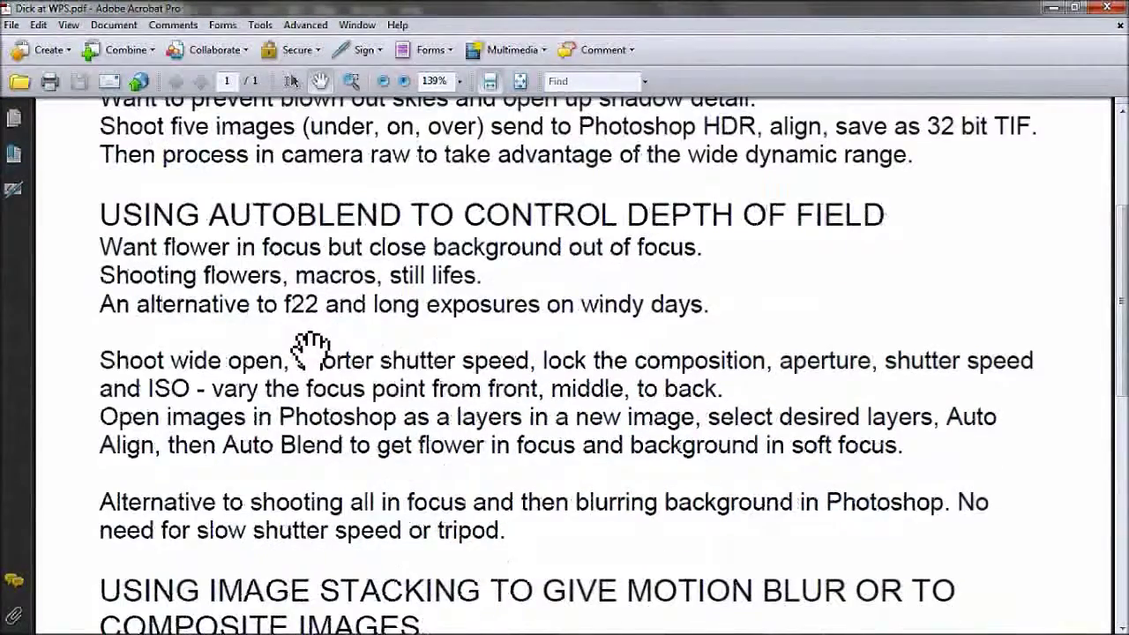
{"action": "scroll", "coordinate": [304, 353], "scroll_direction": "down", "scroll_amount": 1}
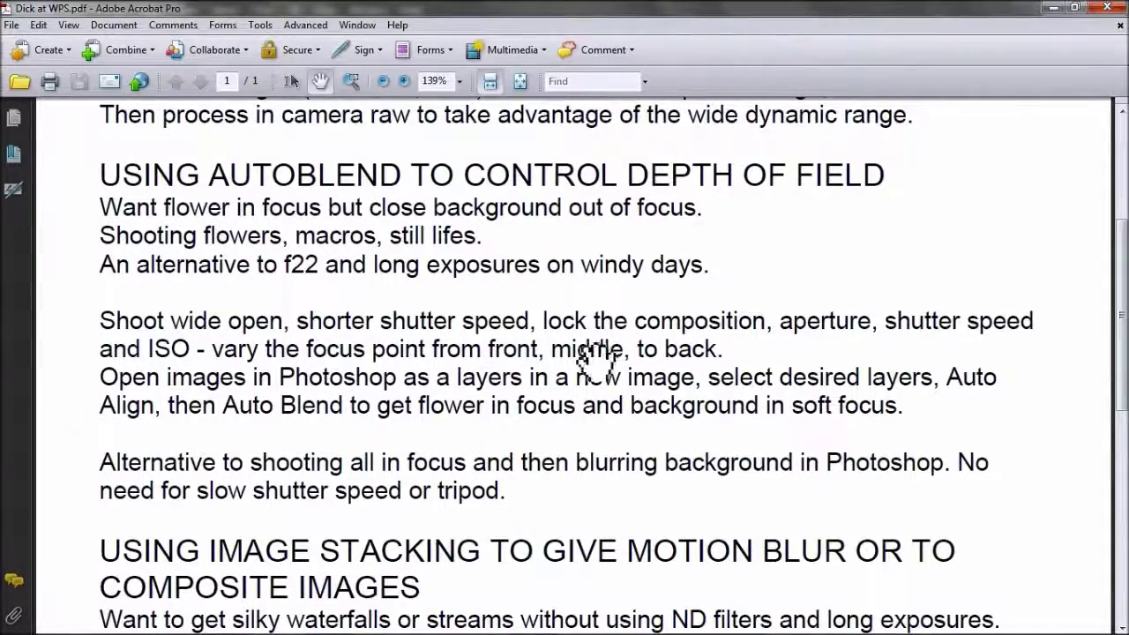
{"action": "scroll", "coordinate": [596, 355], "scroll_direction": "down", "scroll_amount": 10}
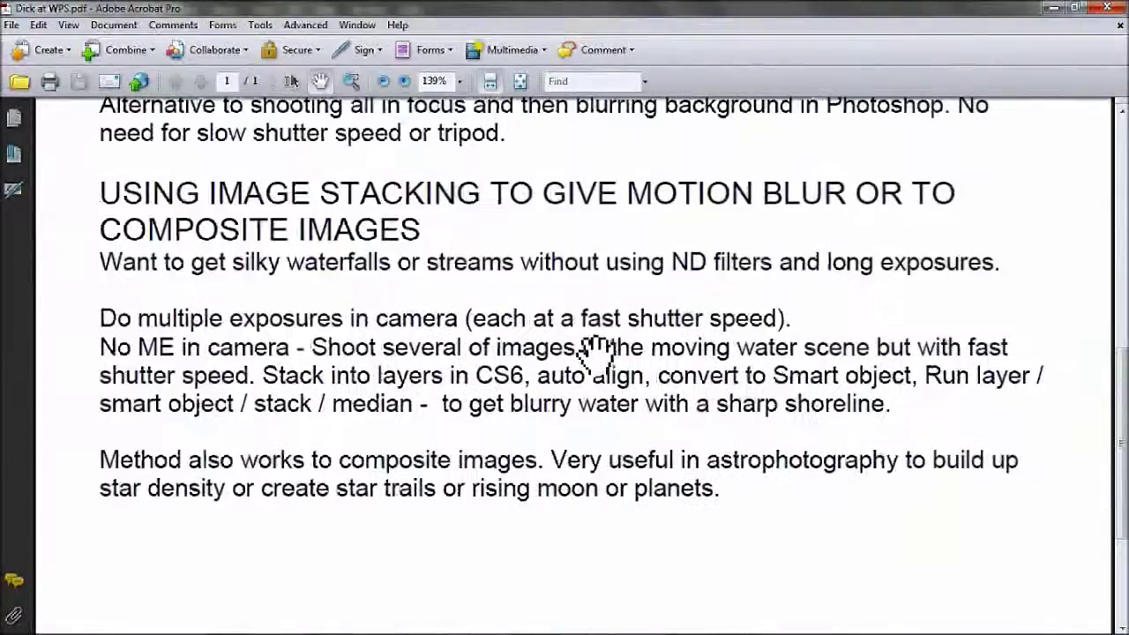
{"action": "scroll", "coordinate": [597, 353], "scroll_direction": "down", "scroll_amount": 1}
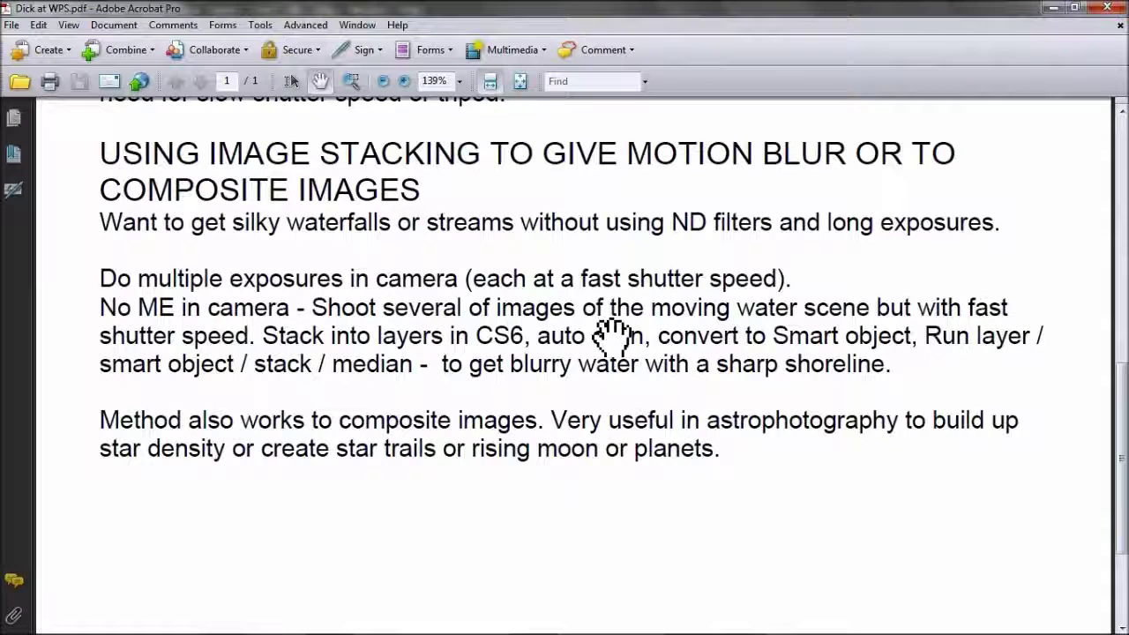
{"action": "mouse_move", "coordinate": [613, 632]}
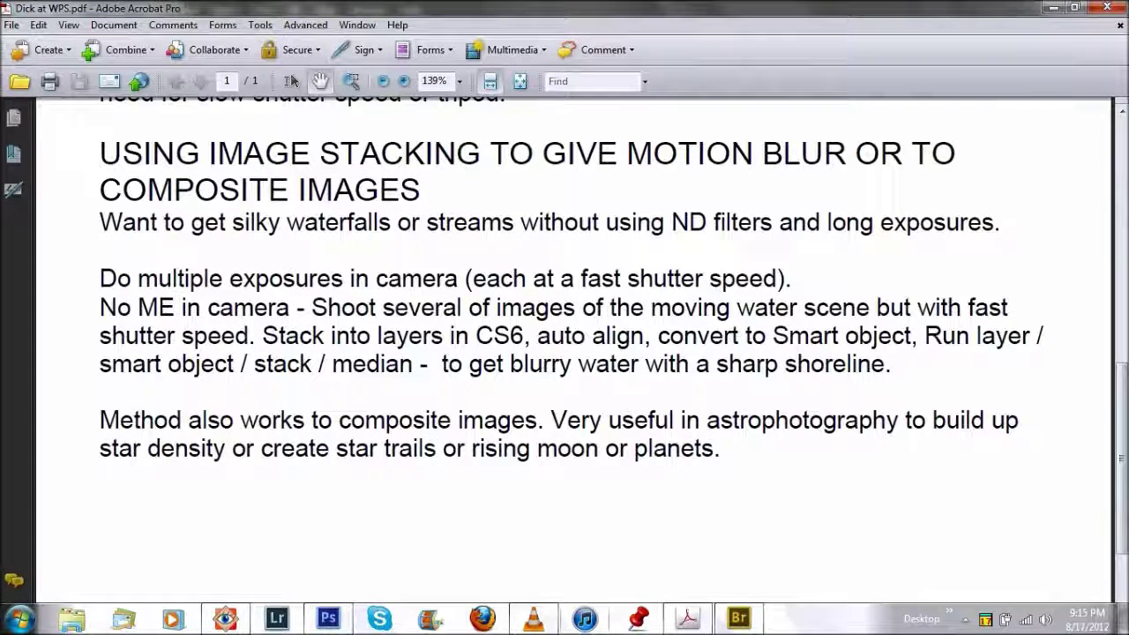
{"action": "mouse_move", "coordinate": [741, 621]}
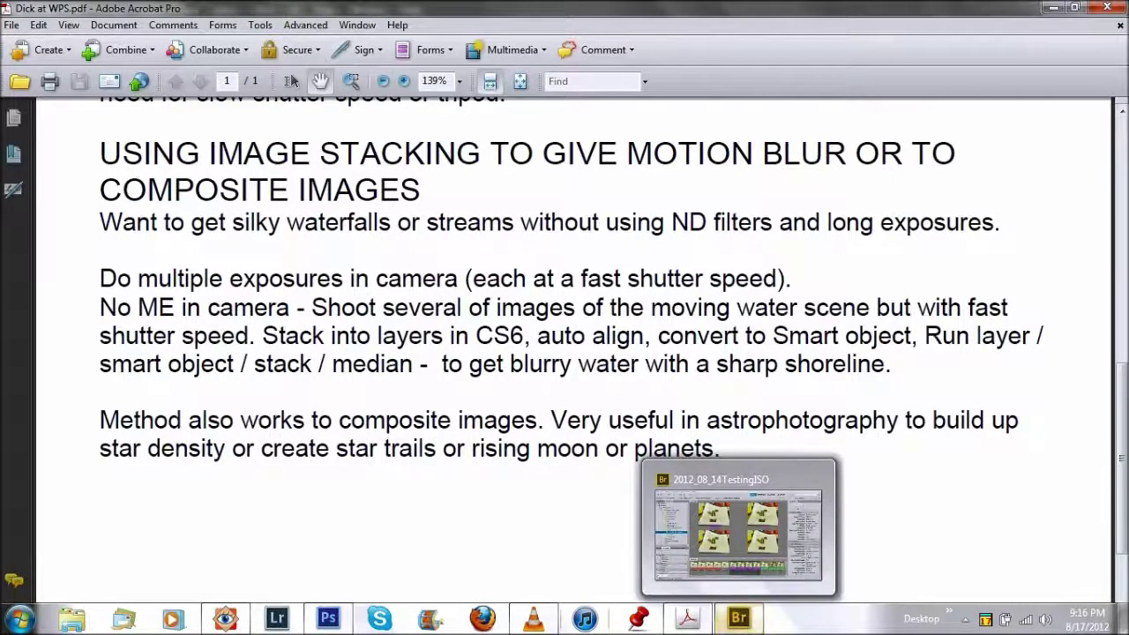
{"action": "mouse_move", "coordinate": [687, 618]}
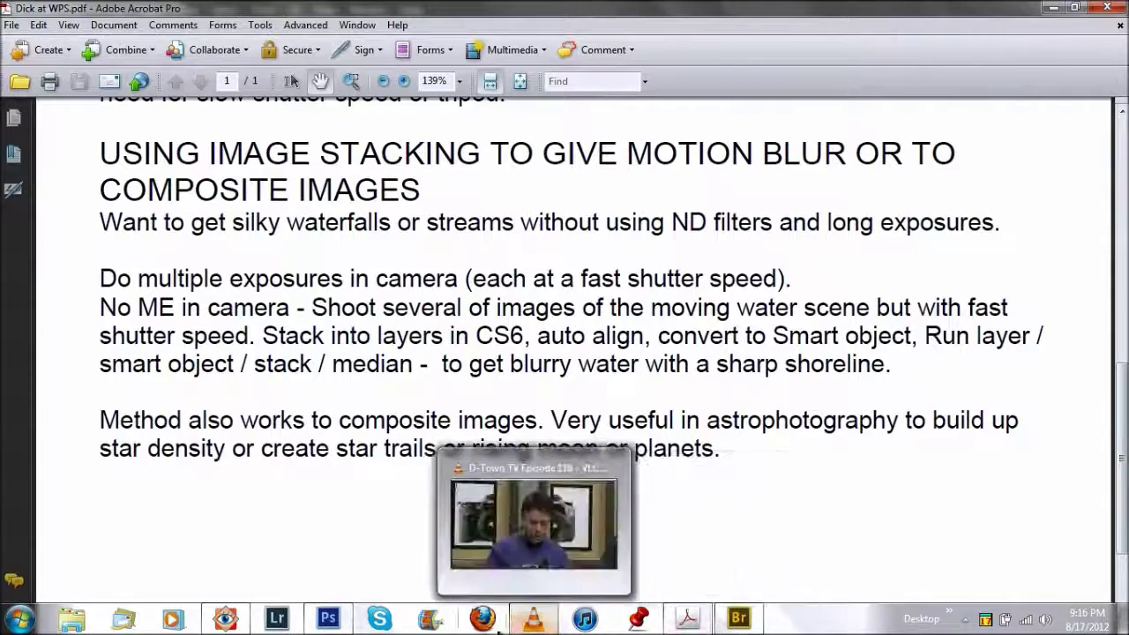
{"action": "left_click", "coordinate": [530, 617]}
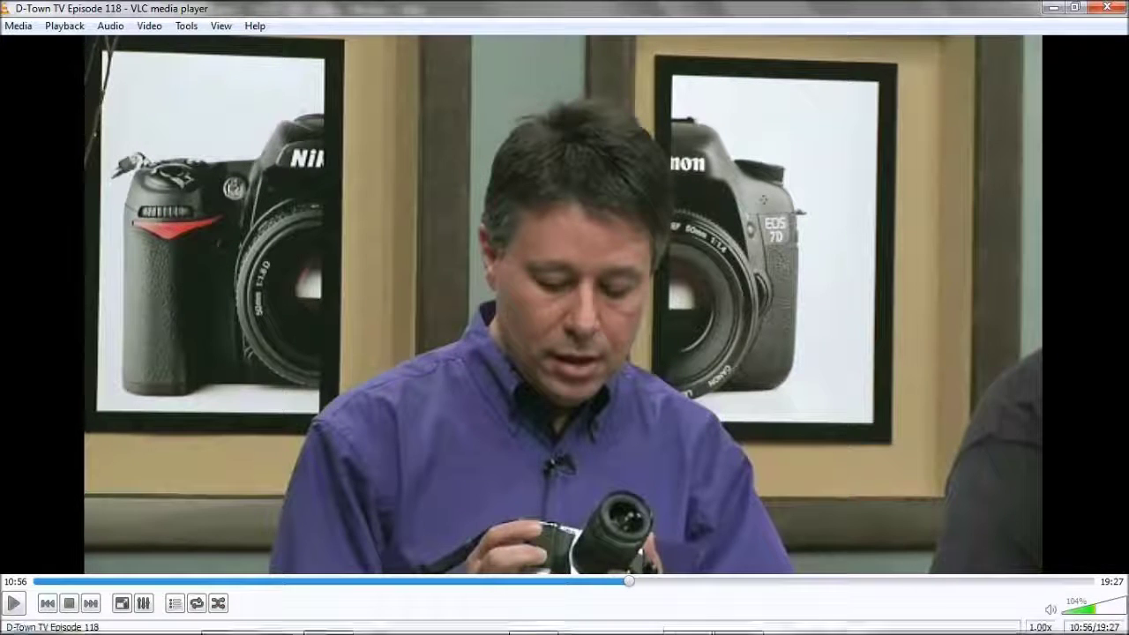
Step: Resume the D-Town TV episode and raise VLC's volume from 104% to about 112%
{"action": "left_click", "coordinate": [15, 604]}
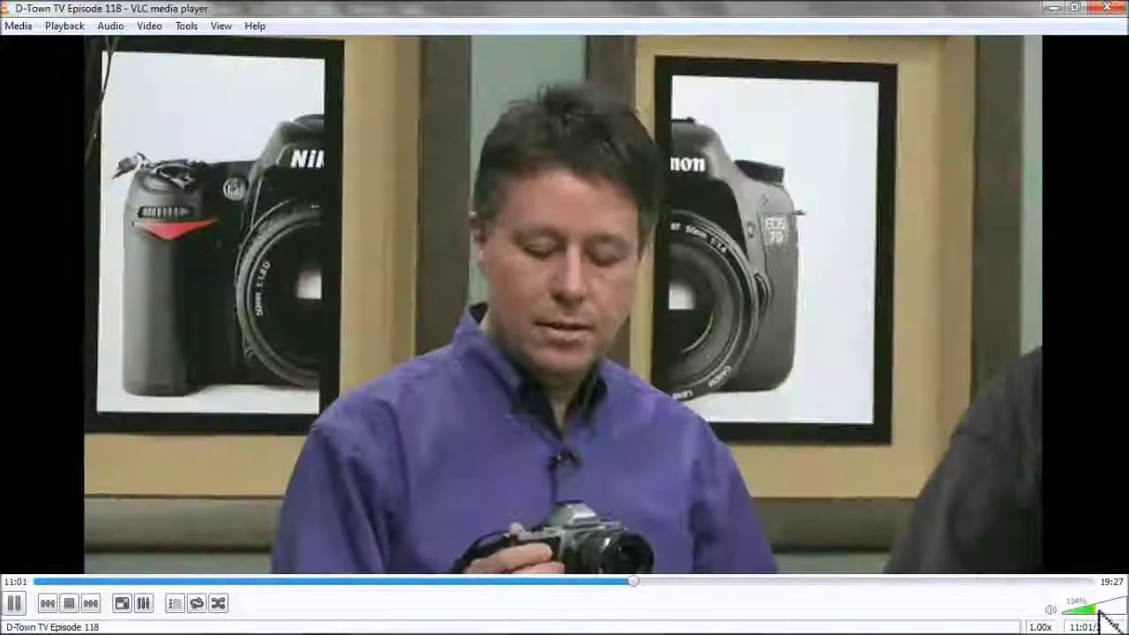
{"action": "left_click", "coordinate": [1107, 608]}
{"action": "left_click", "coordinate": [1109, 610]}
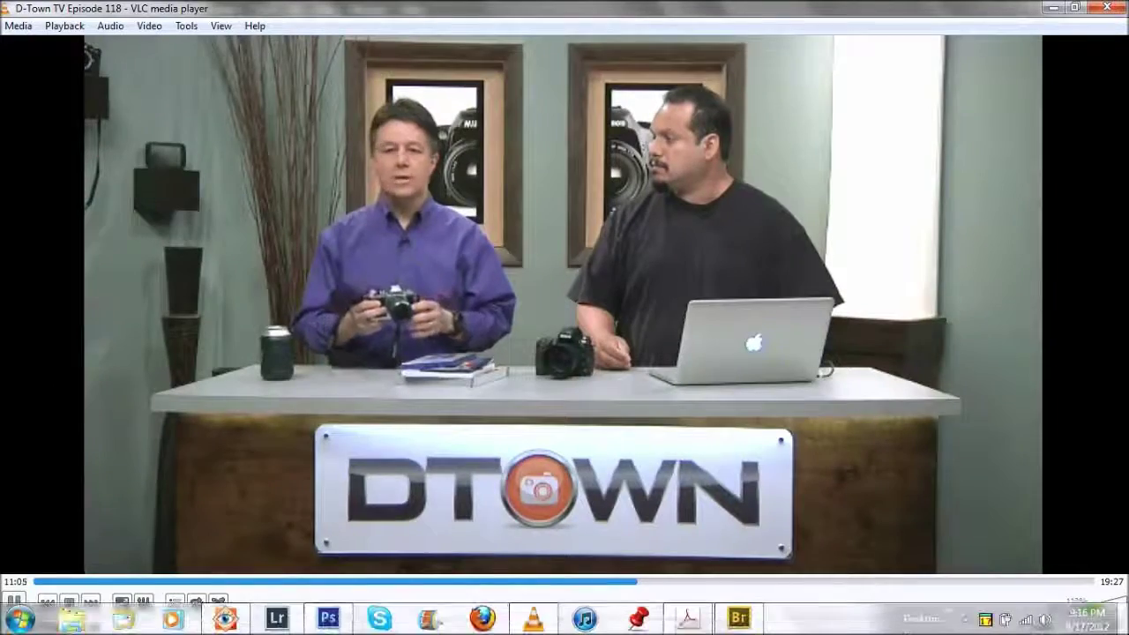
{"action": "left_click", "coordinate": [1124, 618]}
{"action": "left_click", "coordinate": [1124, 617]}
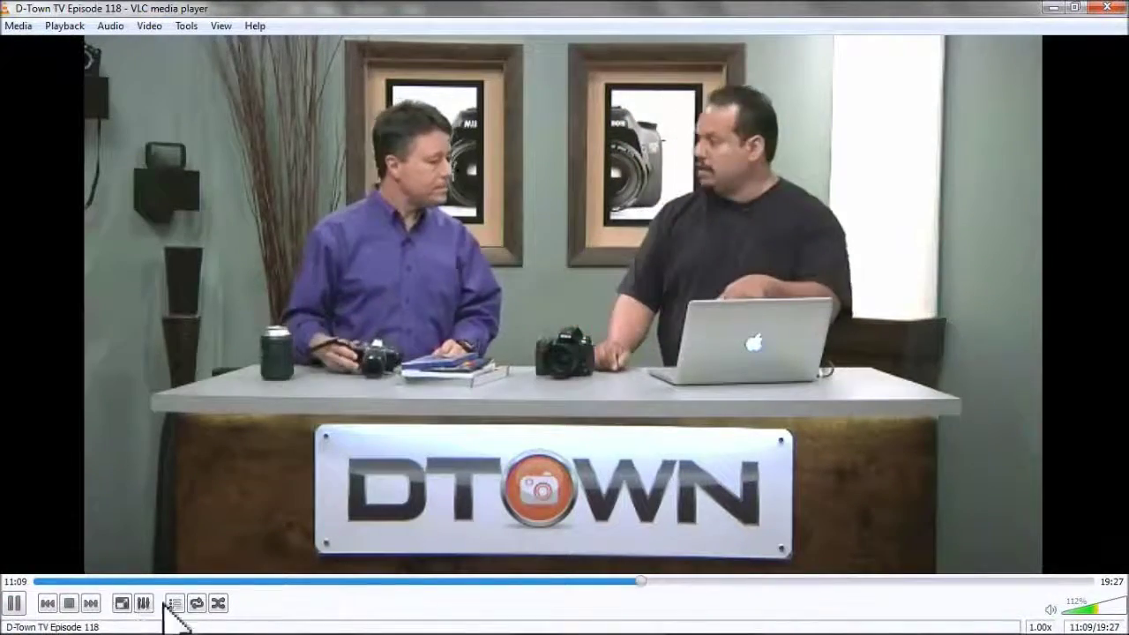
{"action": "mouse_move", "coordinate": [165, 615]}
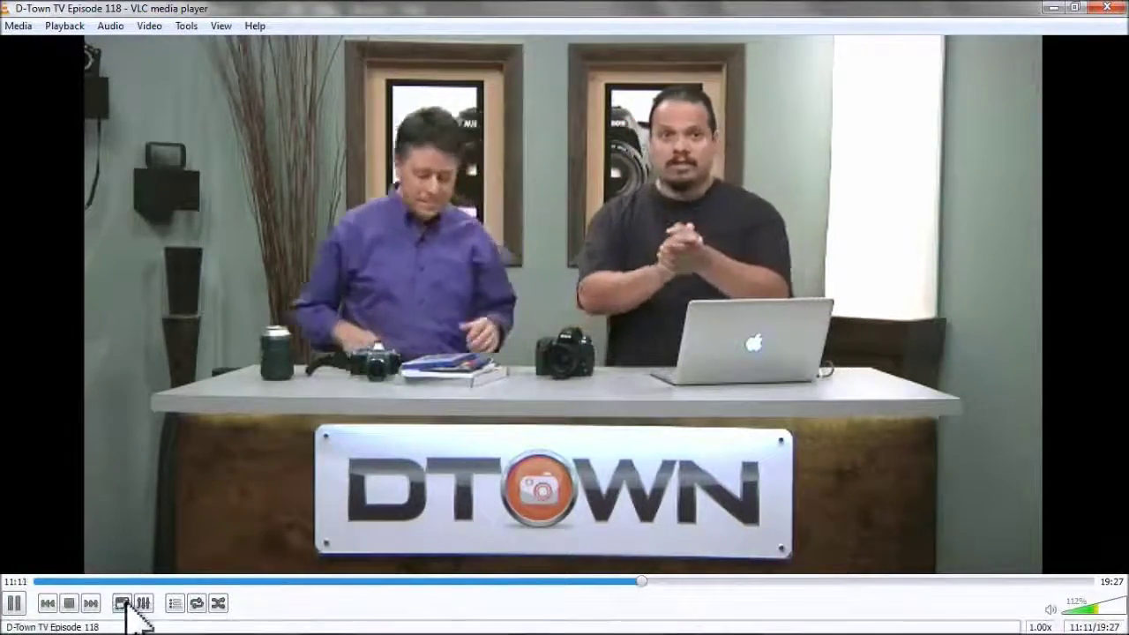
Step: Play D-Town TV Episode 118 full screen in VLC through the stacked river-layers demo
{"action": "left_click", "coordinate": [122, 602]}
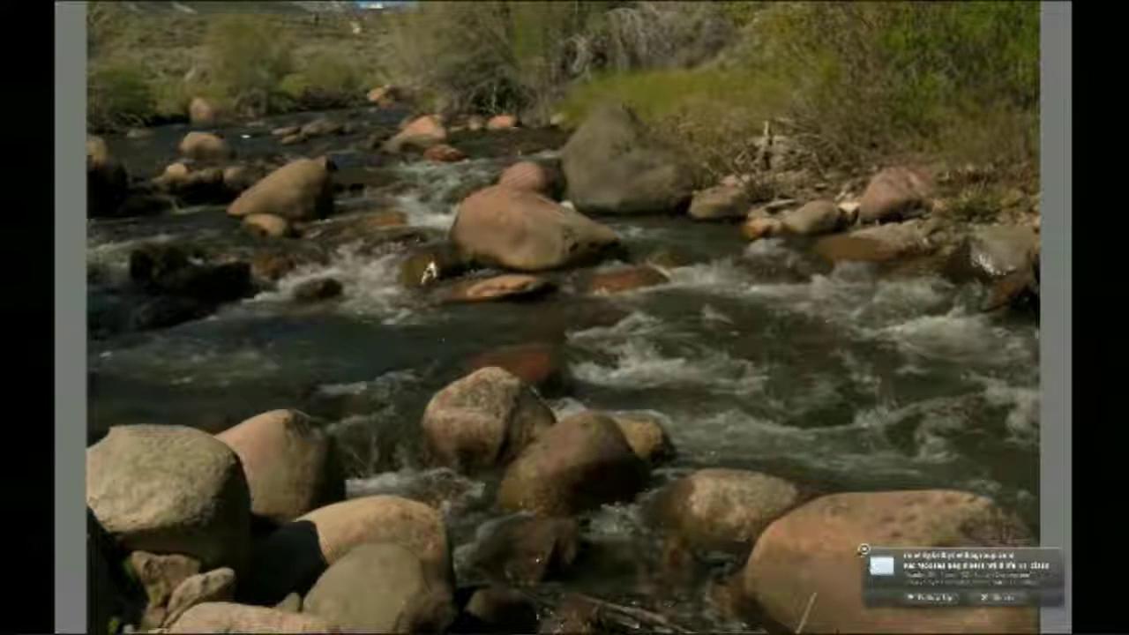
{"action": "left_click", "coordinate": [864, 549]}
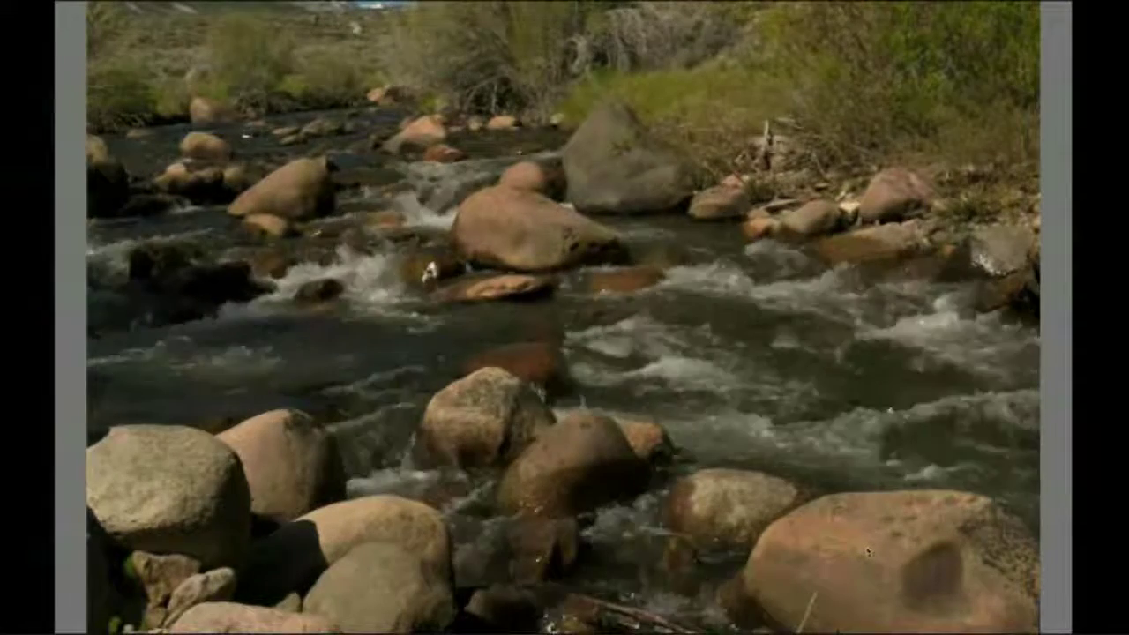
{"action": "key", "text": "Escape"}
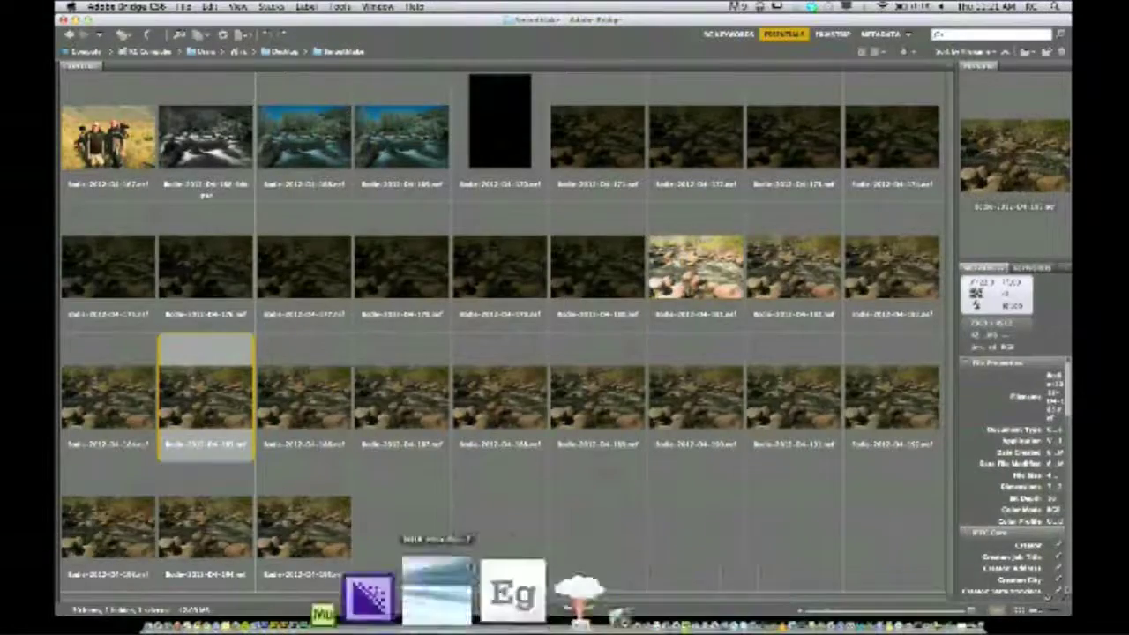
{"action": "left_click", "coordinate": [391, 587]}
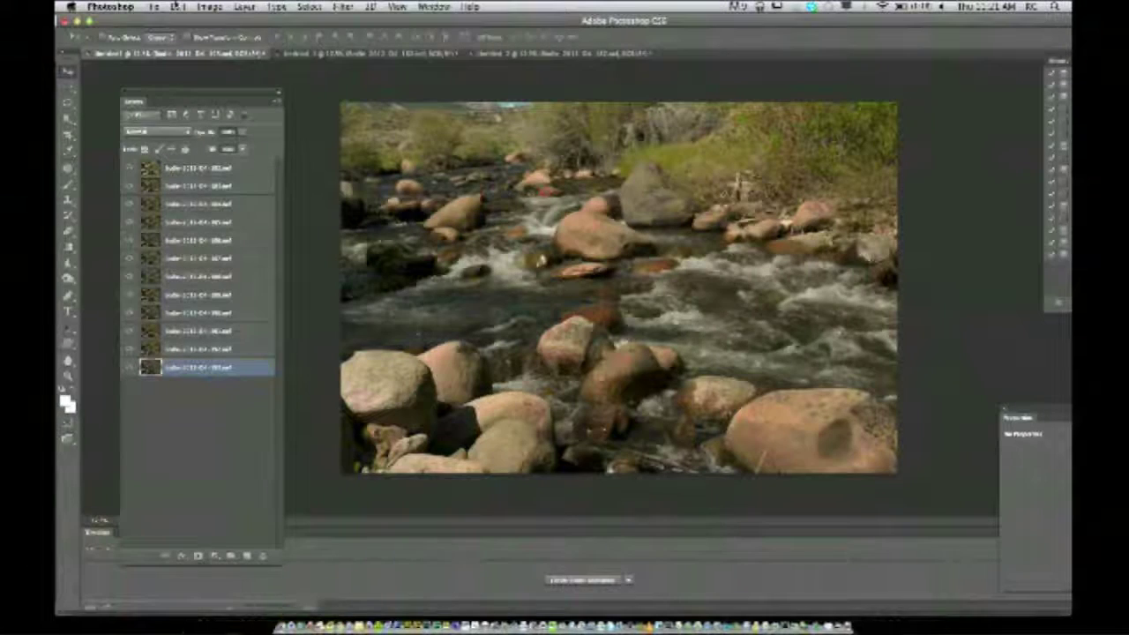
{"action": "left_click", "coordinate": [154, 6]}
{"action": "mouse_move", "coordinate": [220, 273]}
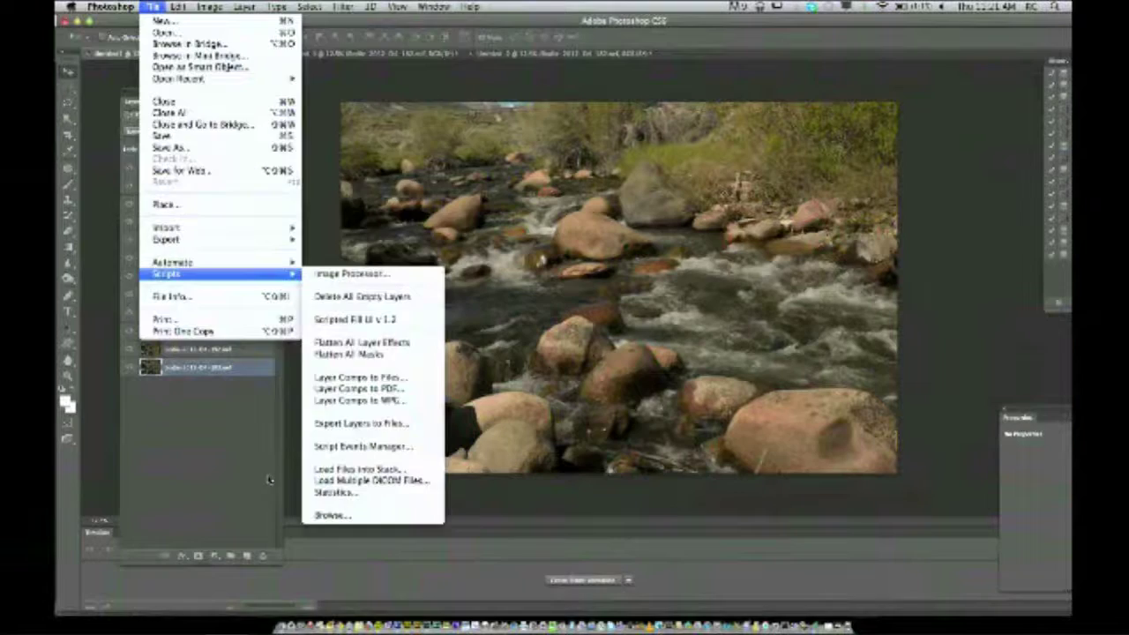
{"action": "mouse_move", "coordinate": [302, 7]}
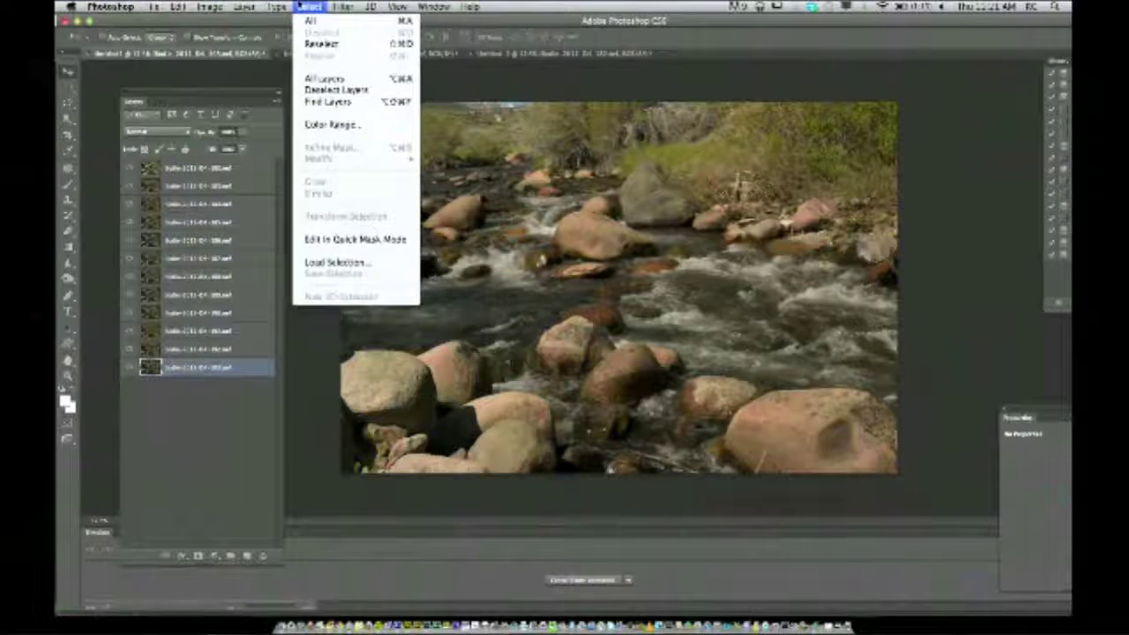
{"action": "left_click", "coordinate": [254, 67]}
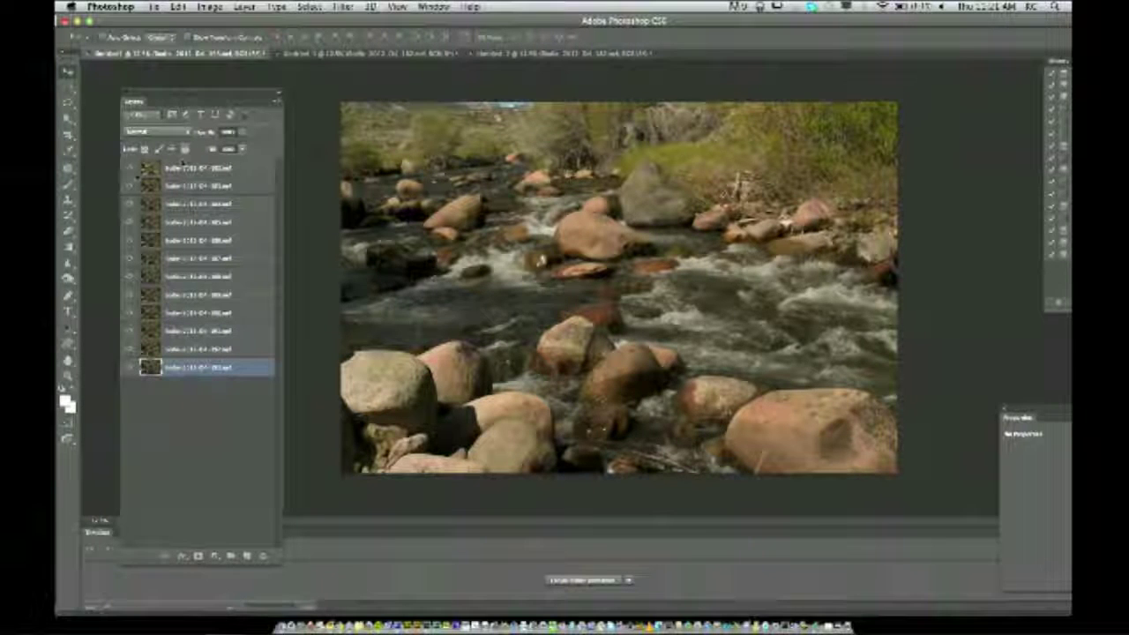
{"action": "left_click", "coordinate": [130, 170]}
{"action": "left_click", "coordinate": [131, 169]}
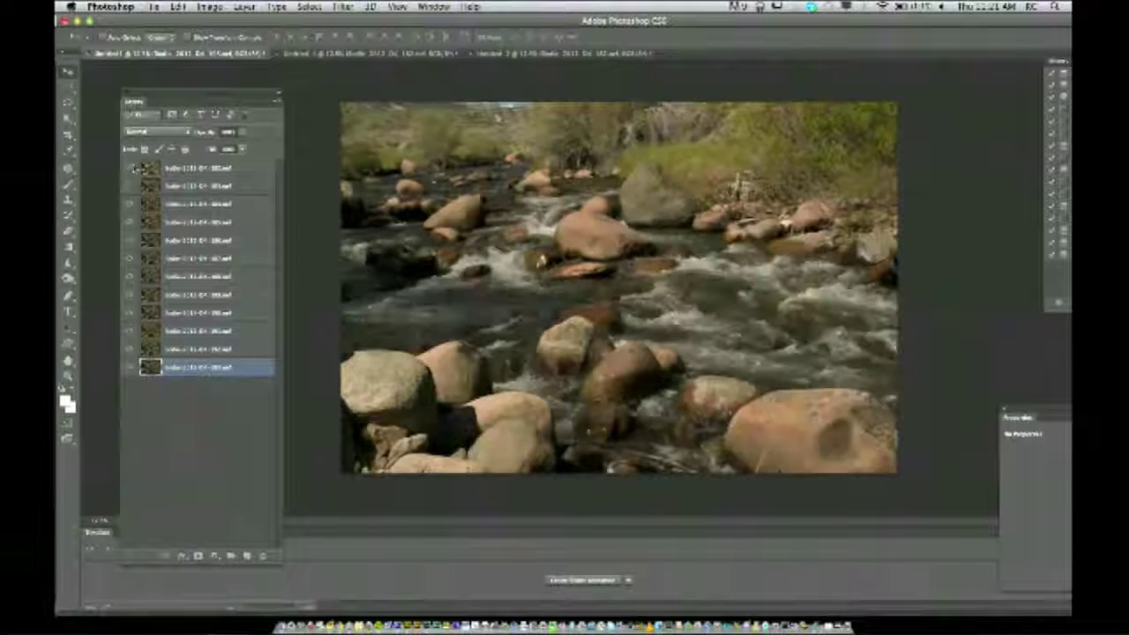
{"action": "left_click", "coordinate": [247, 7]}
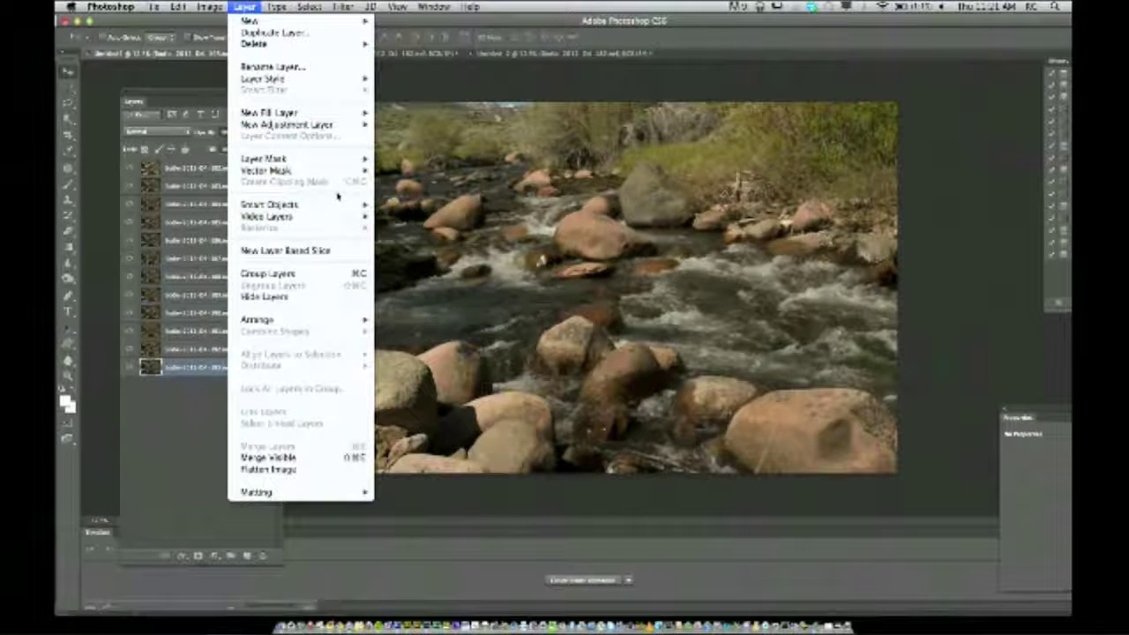
{"action": "mouse_move", "coordinate": [336, 206]}
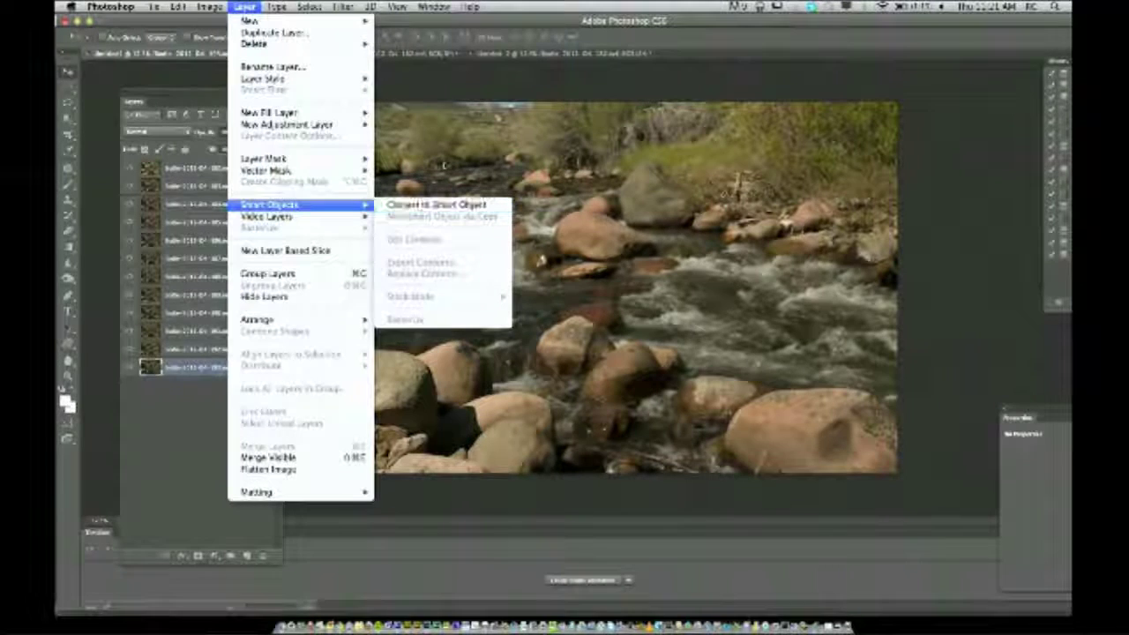
{"action": "key", "text": "Escape"}
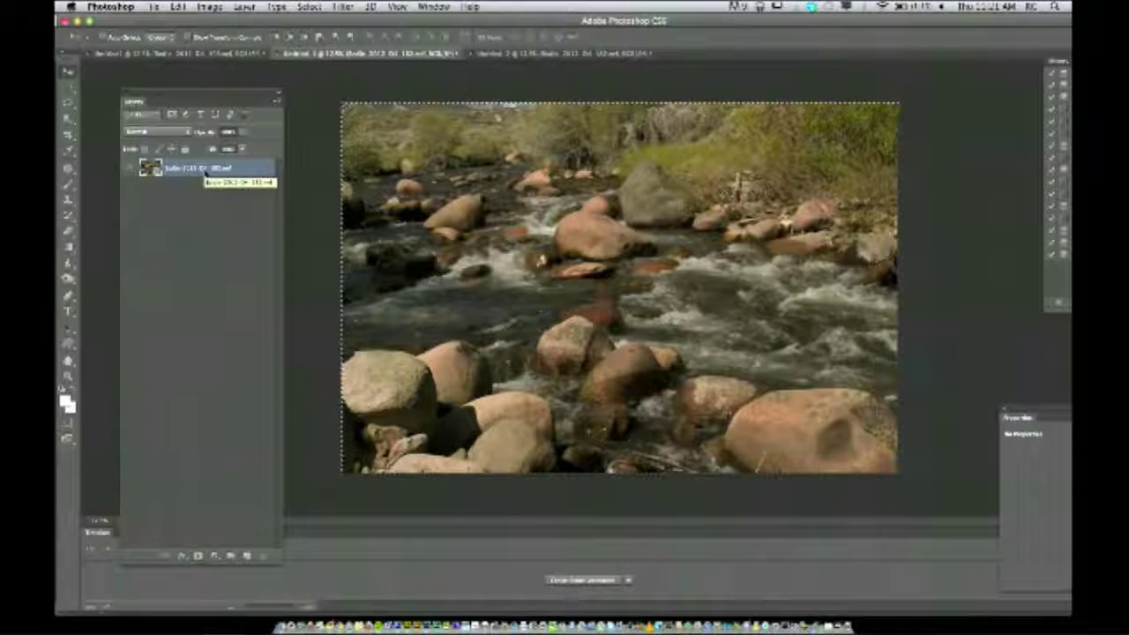
{"action": "left_click", "coordinate": [245, 6]}
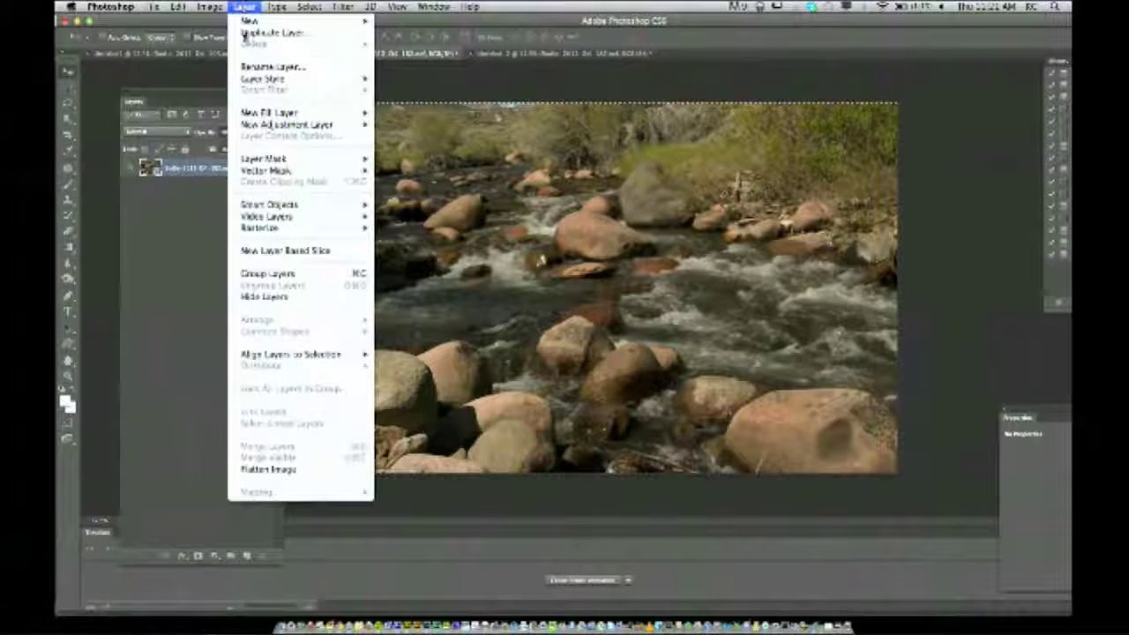
{"action": "mouse_move", "coordinate": [291, 205]}
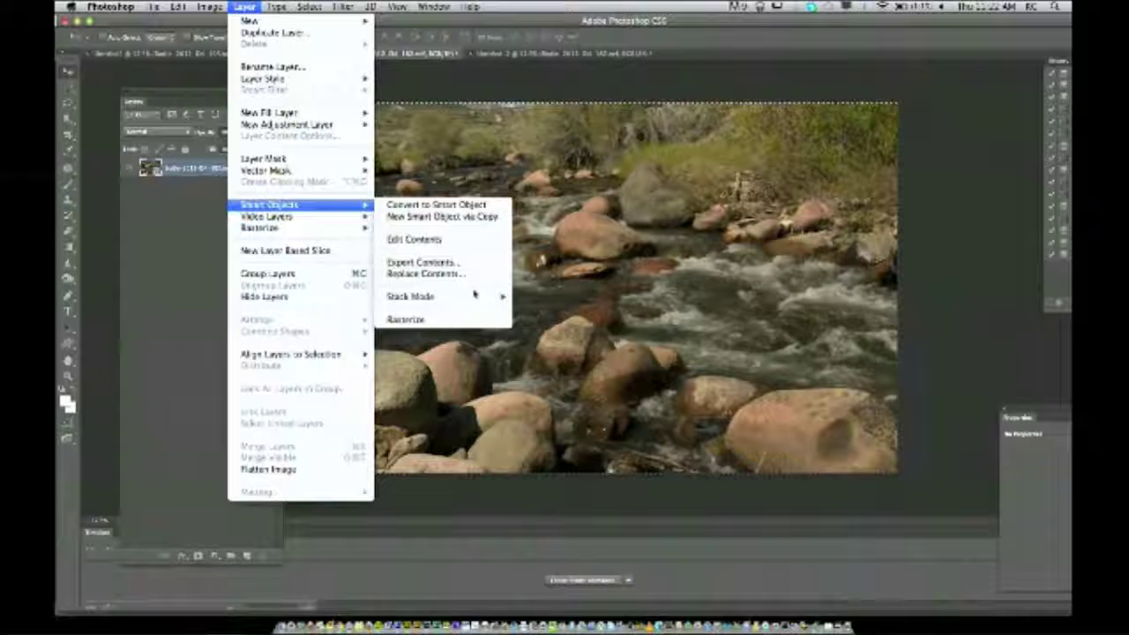
{"action": "mouse_move", "coordinate": [476, 298]}
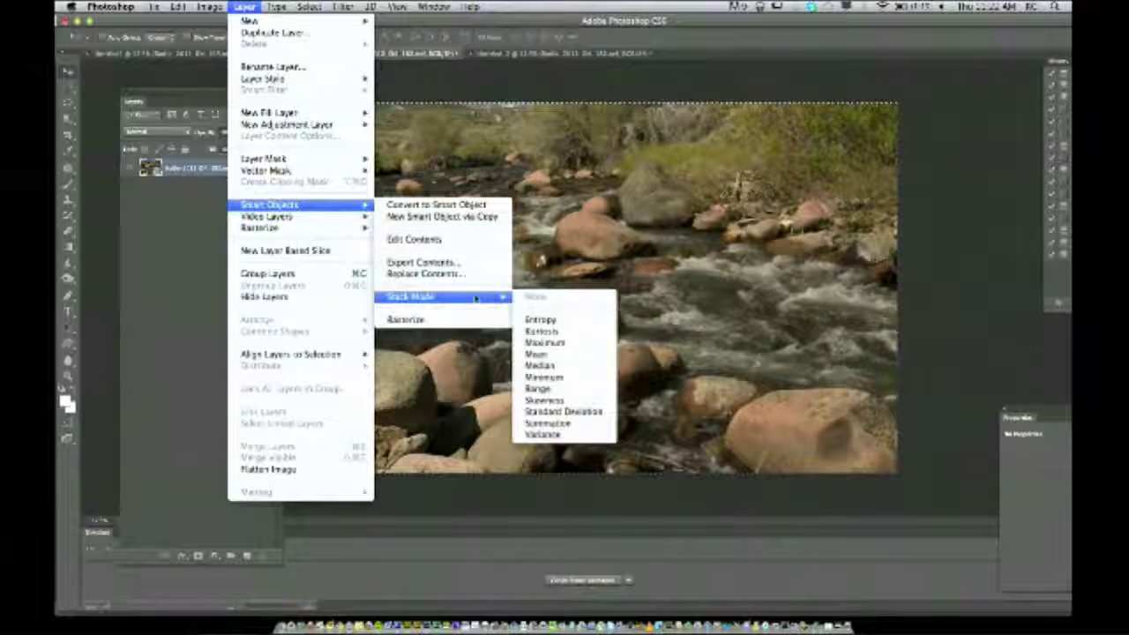
{"action": "left_click", "coordinate": [580, 356]}
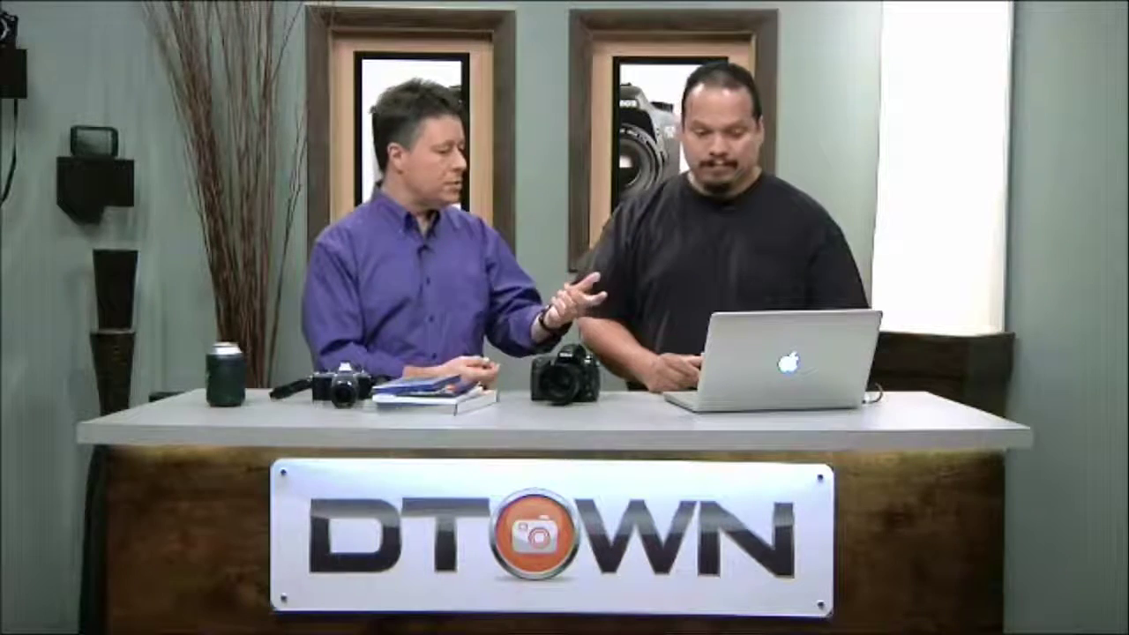
Step: Pause the episode at 12:42 and return VLC from full screen to its normal window
{"action": "mouse_move", "coordinate": [91, 623]}
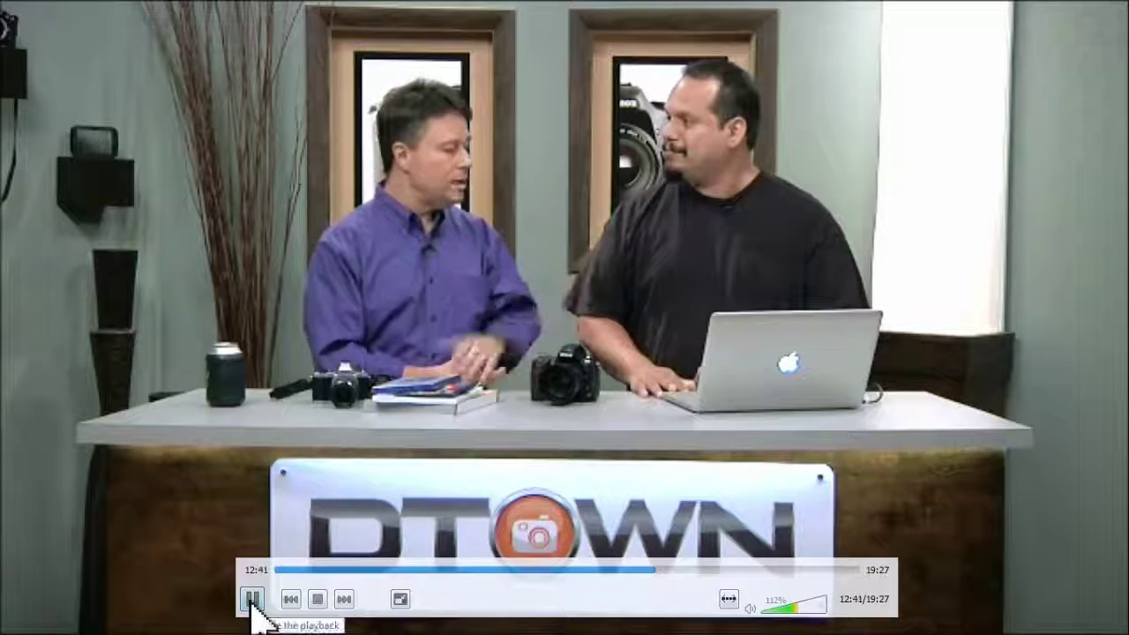
{"action": "left_click", "coordinate": [251, 599]}
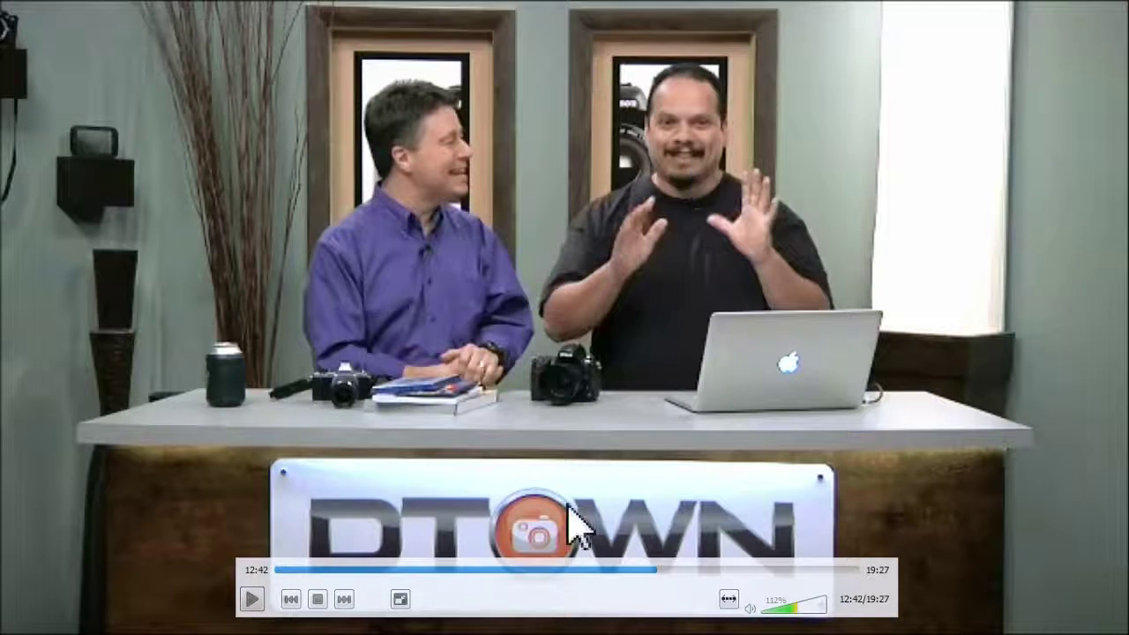
{"action": "left_click", "coordinate": [402, 600]}
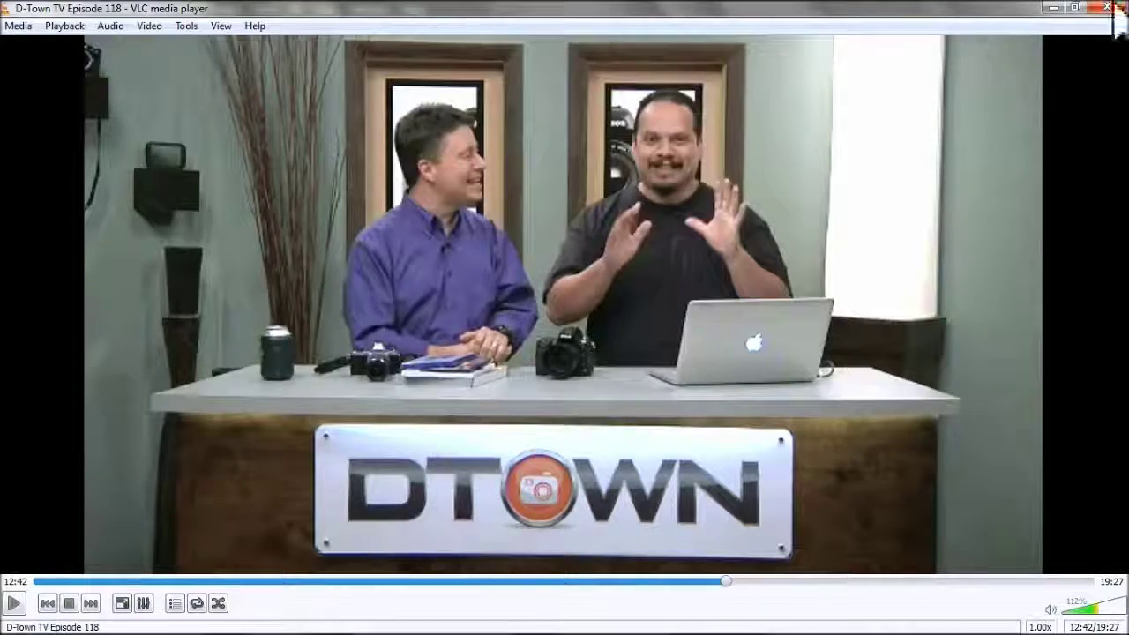
Step: Close the VLC window and then the Acrobat notes PDF, leaving Photoshop's empty workspace
{"action": "left_click", "coordinate": [1108, 8]}
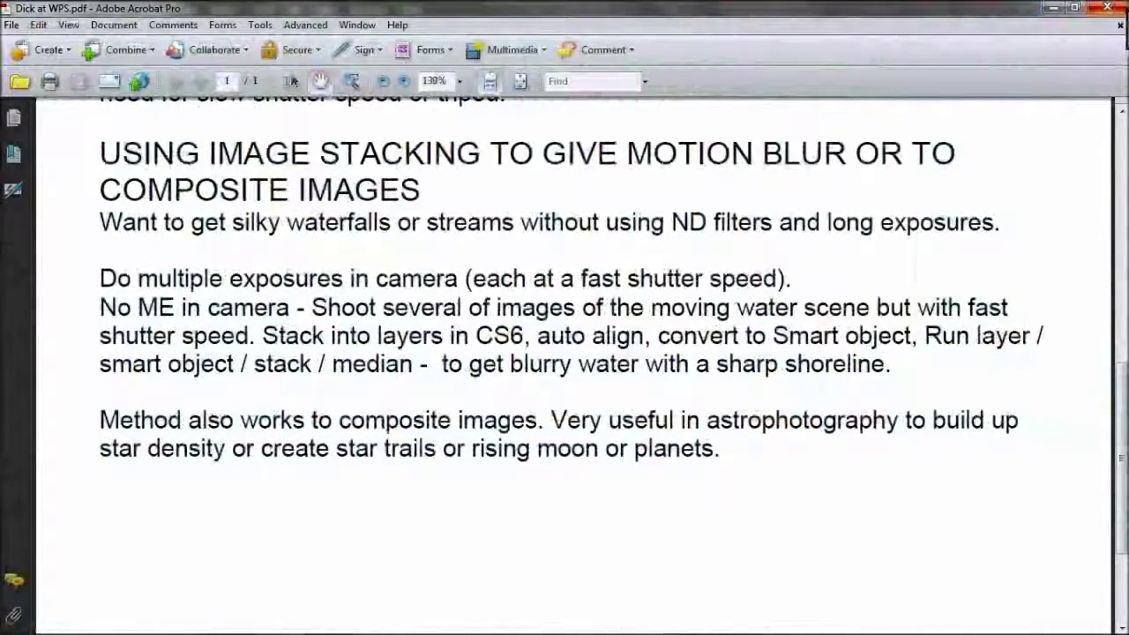
{"action": "left_click", "coordinate": [1107, 7]}
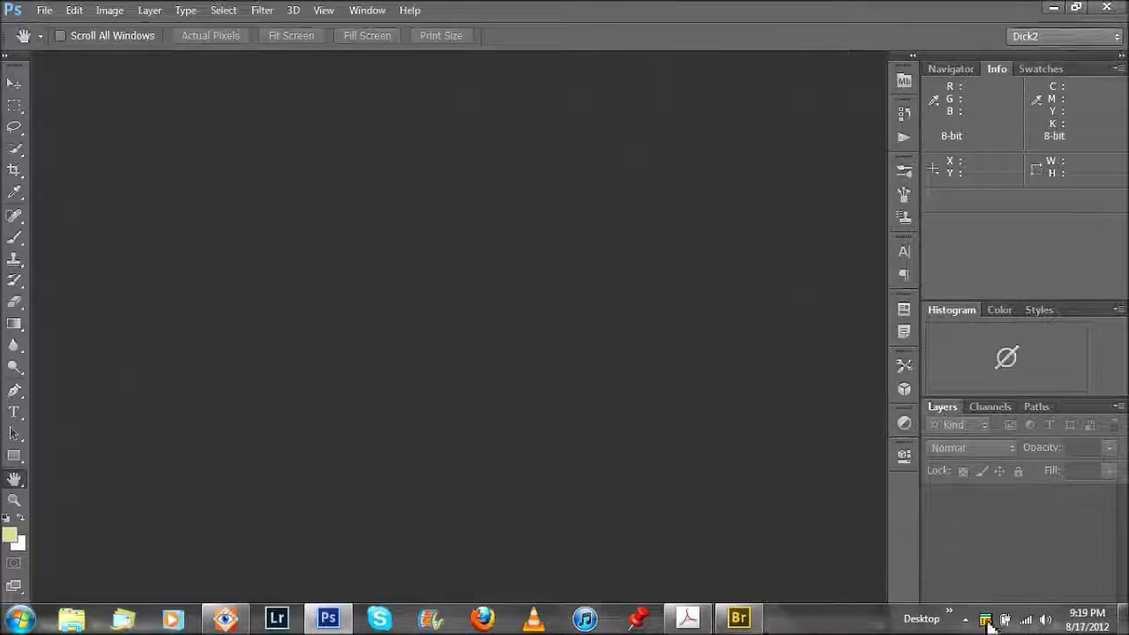
Step: Bring Adobe Bridge forward, open the Waterfalls folder and scroll through its thumbnails
{"action": "left_click", "coordinate": [727, 621]}
{"action": "mouse_move", "coordinate": [711, 617]}
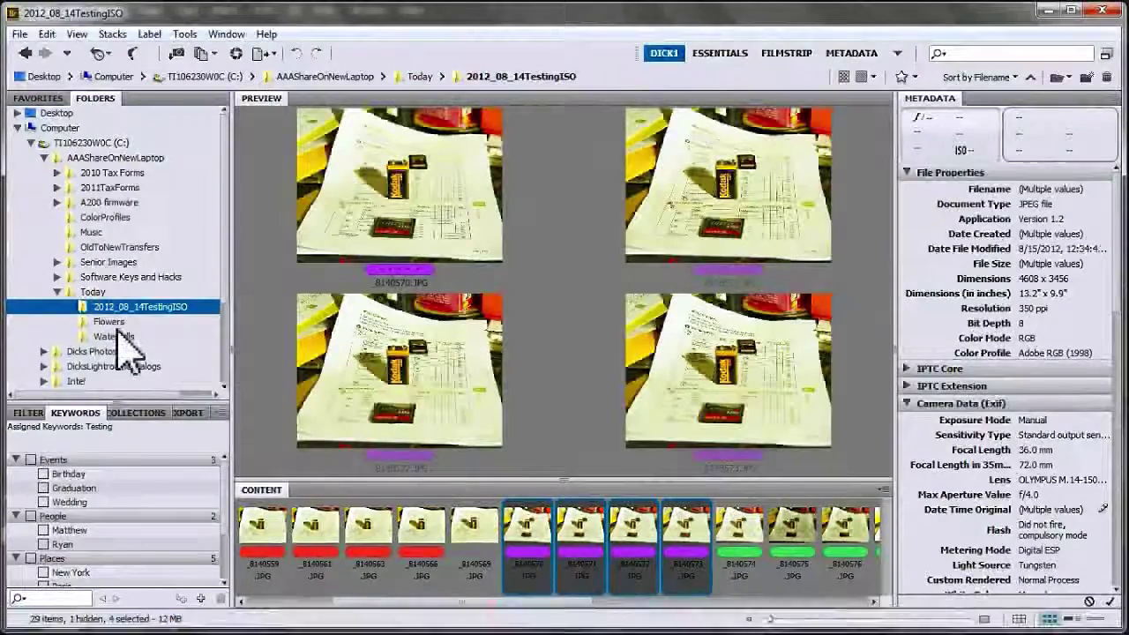
{"action": "left_click", "coordinate": [619, 601]}
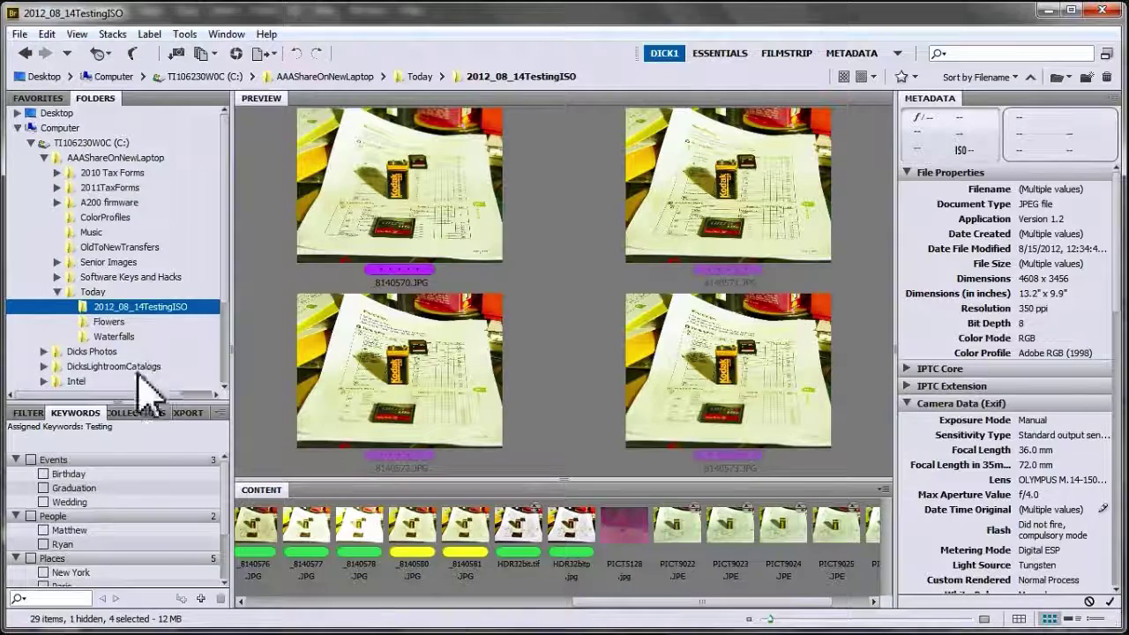
{"action": "left_click", "coordinate": [113, 336]}
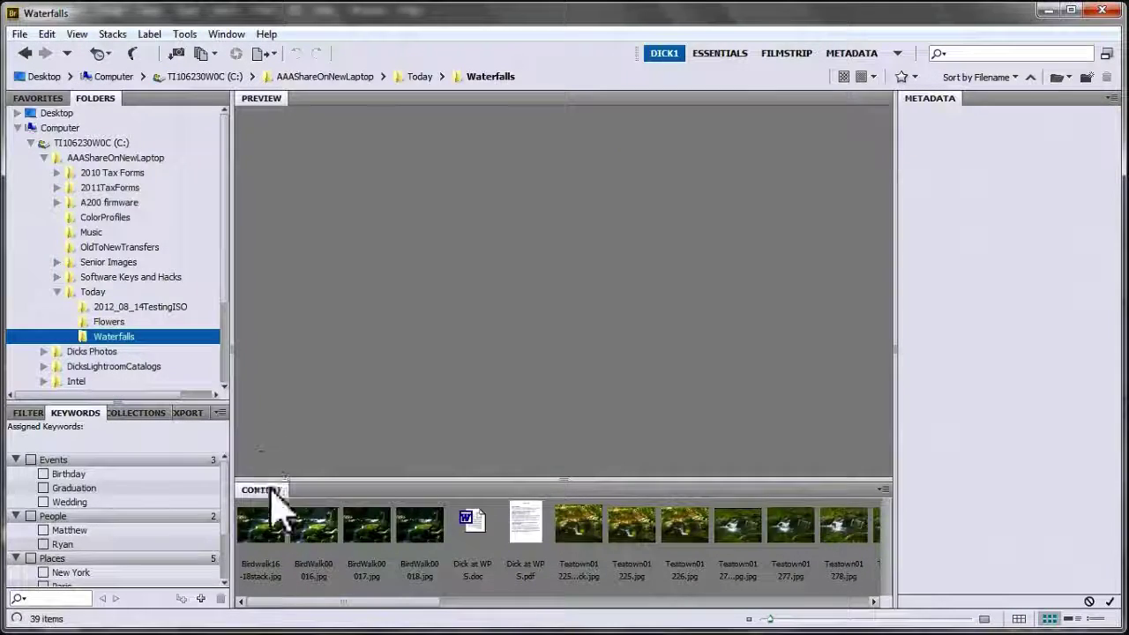
{"action": "left_click", "coordinate": [492, 603]}
{"action": "left_click_drag", "start_coordinate": [553, 607], "coordinate": [254, 607]}
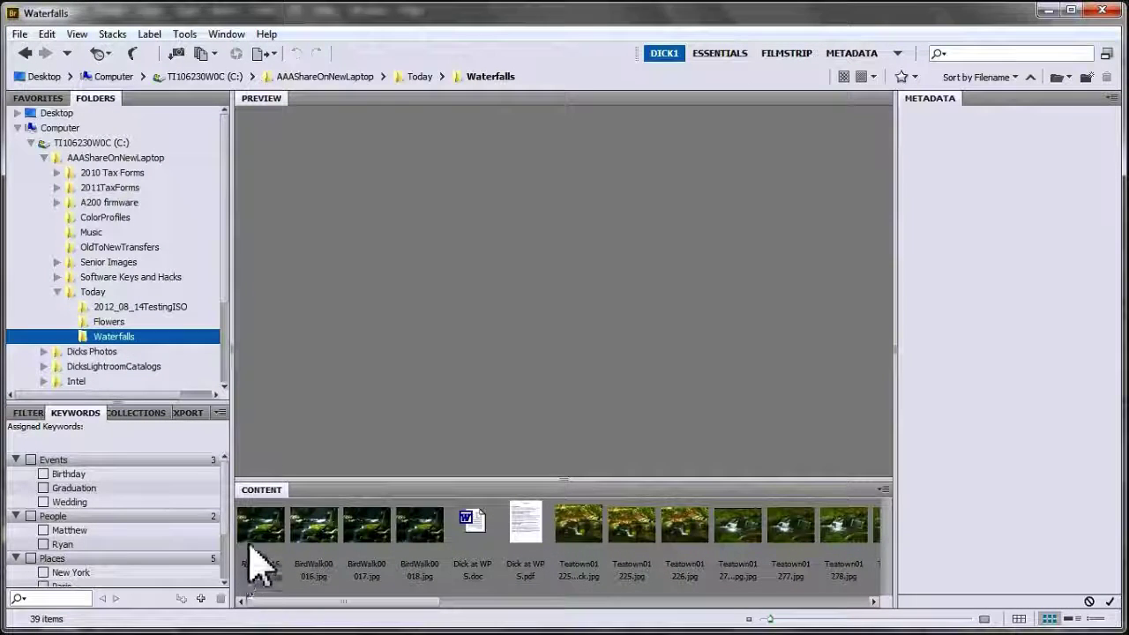
{"action": "left_click", "coordinate": [505, 604]}
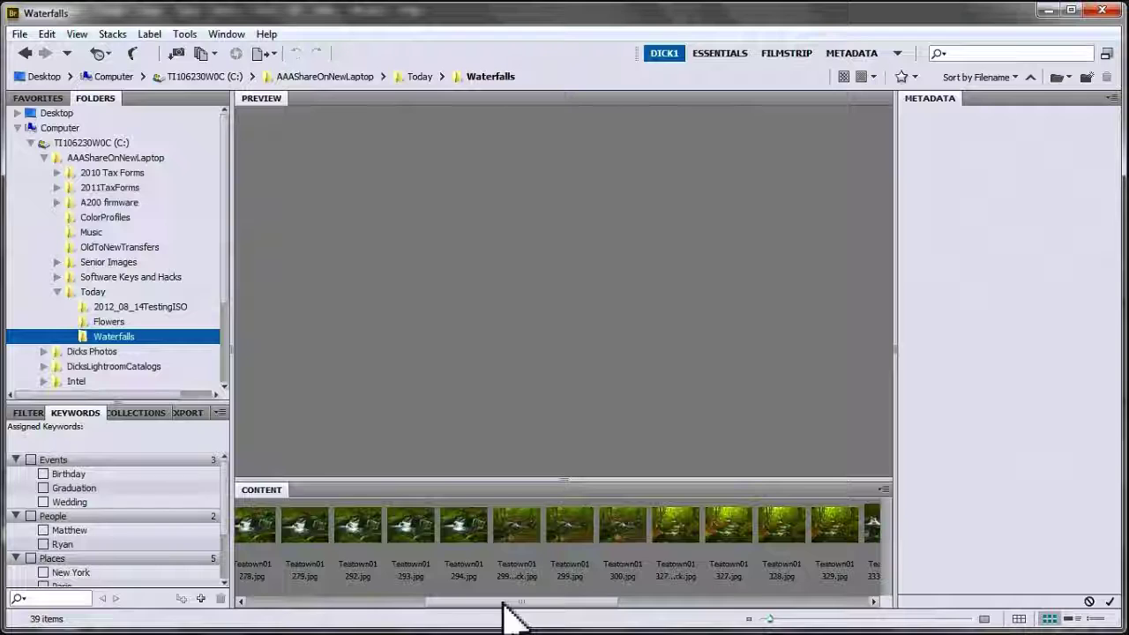
{"action": "left_click_drag", "start_coordinate": [477, 604], "coordinate": [228, 592]}
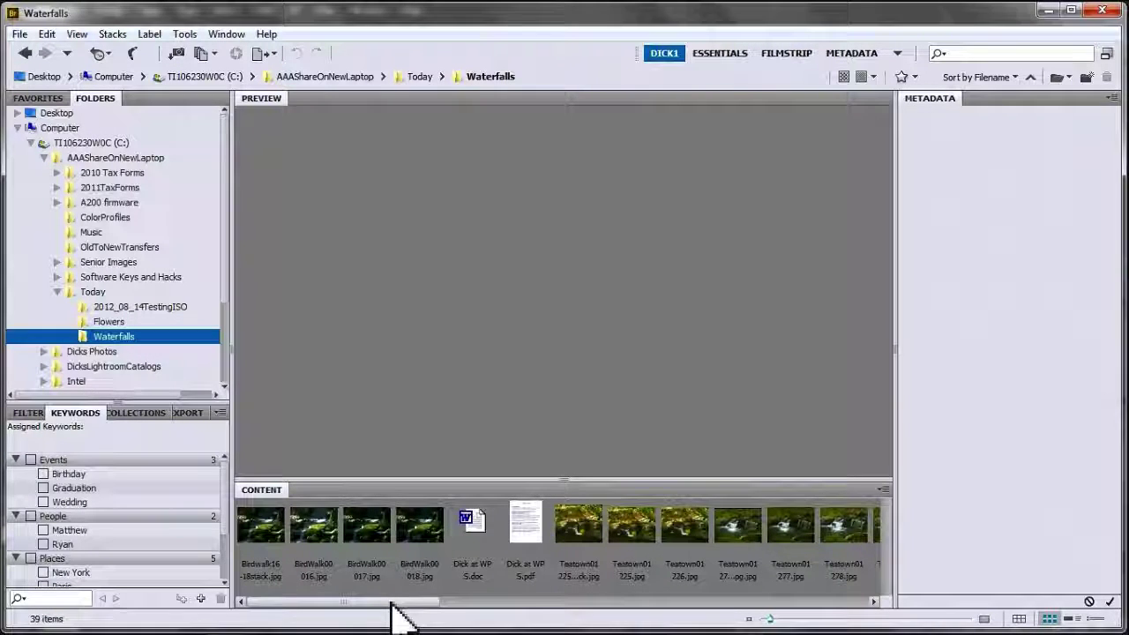
Step: Scroll right to the Teatown 436–454 thumbnails and preview Teatown01449-51stack
{"action": "left_click", "coordinate": [874, 602]}
{"action": "left_click", "coordinate": [874, 602]}
{"action": "left_click", "coordinate": [874, 602]}
{"action": "left_click", "coordinate": [874, 602]}
{"action": "left_click", "coordinate": [873, 602]}
{"action": "left_click", "coordinate": [874, 602]}
{"action": "left_click", "coordinate": [873, 601]}
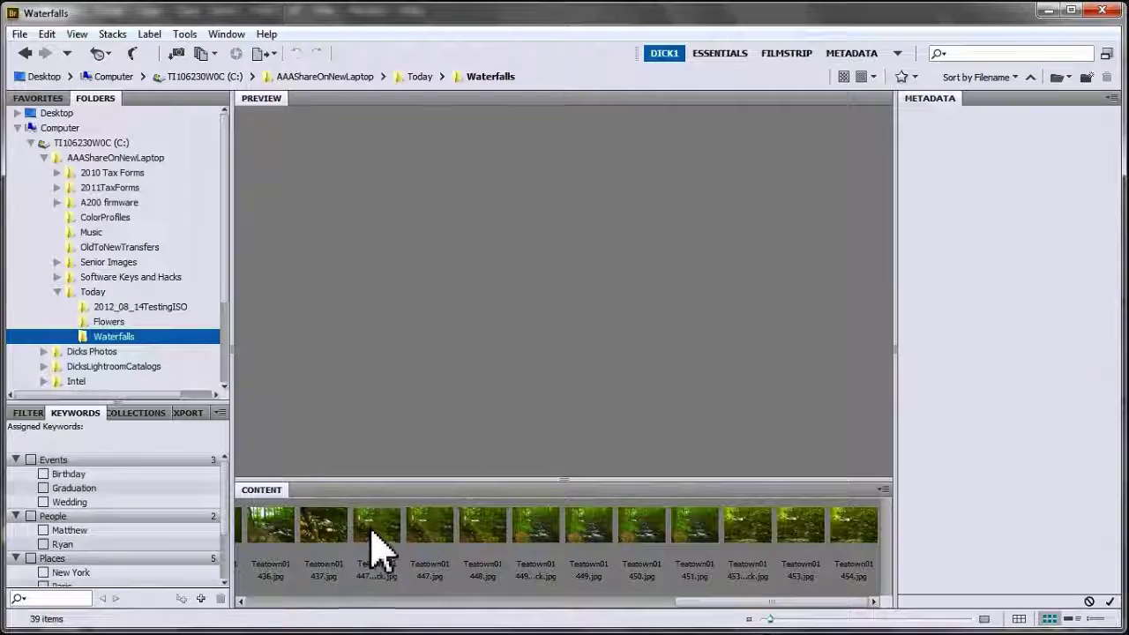
{"action": "left_click", "coordinate": [537, 529]}
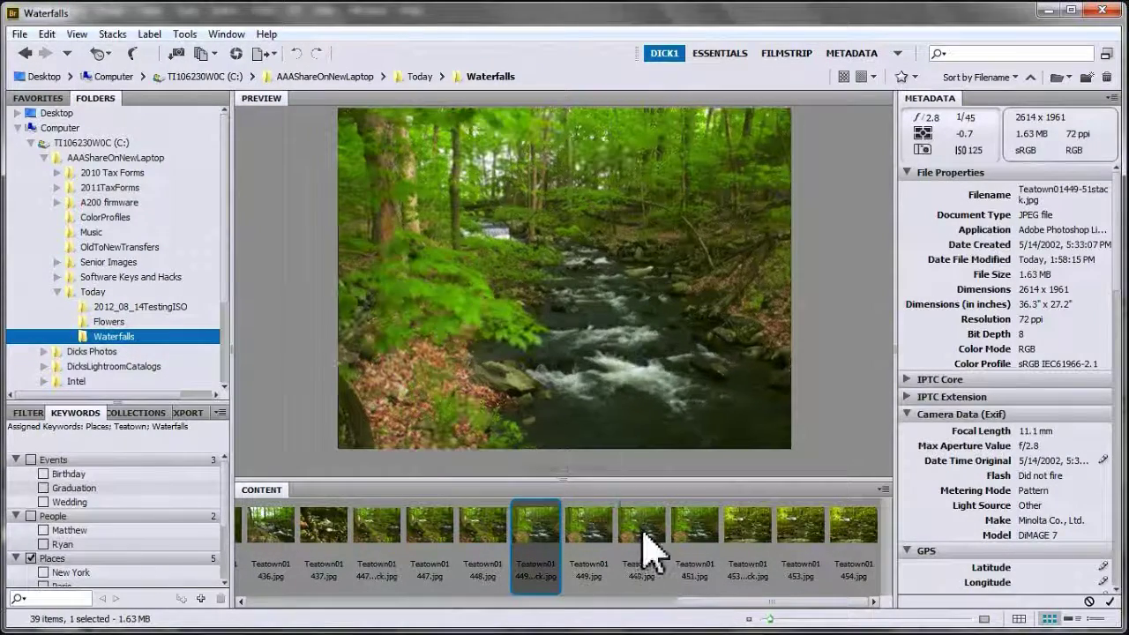
Step: Preview Teatown01450, Teatown01453-54stack and the Teatown01277-32stack waterfall photo
{"action": "left_click", "coordinate": [650, 548]}
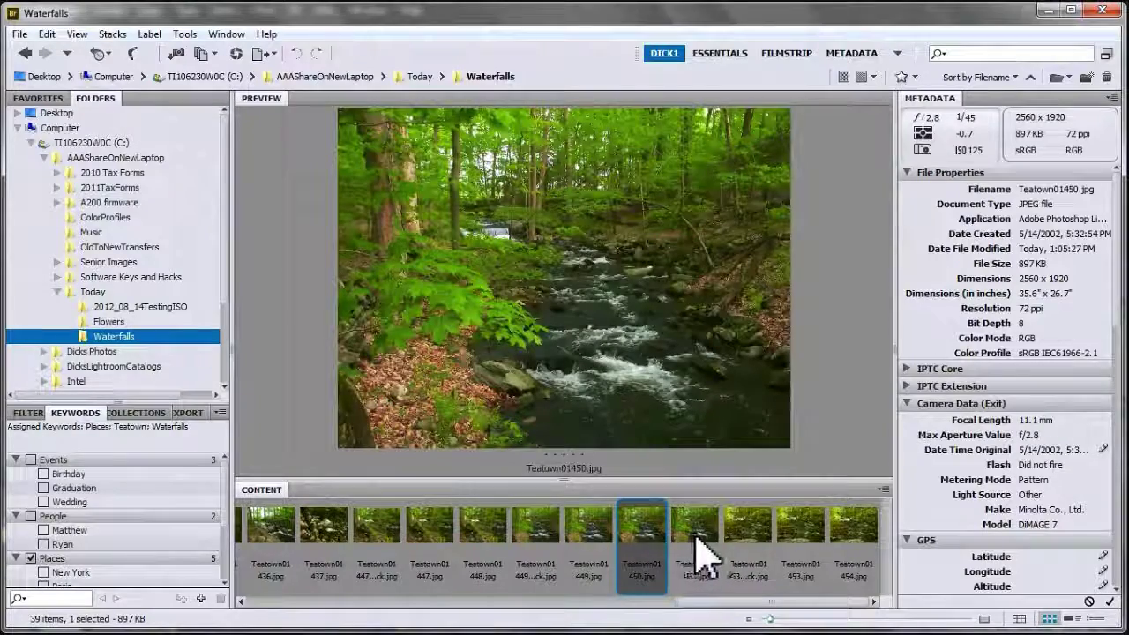
{"action": "left_click", "coordinate": [760, 540]}
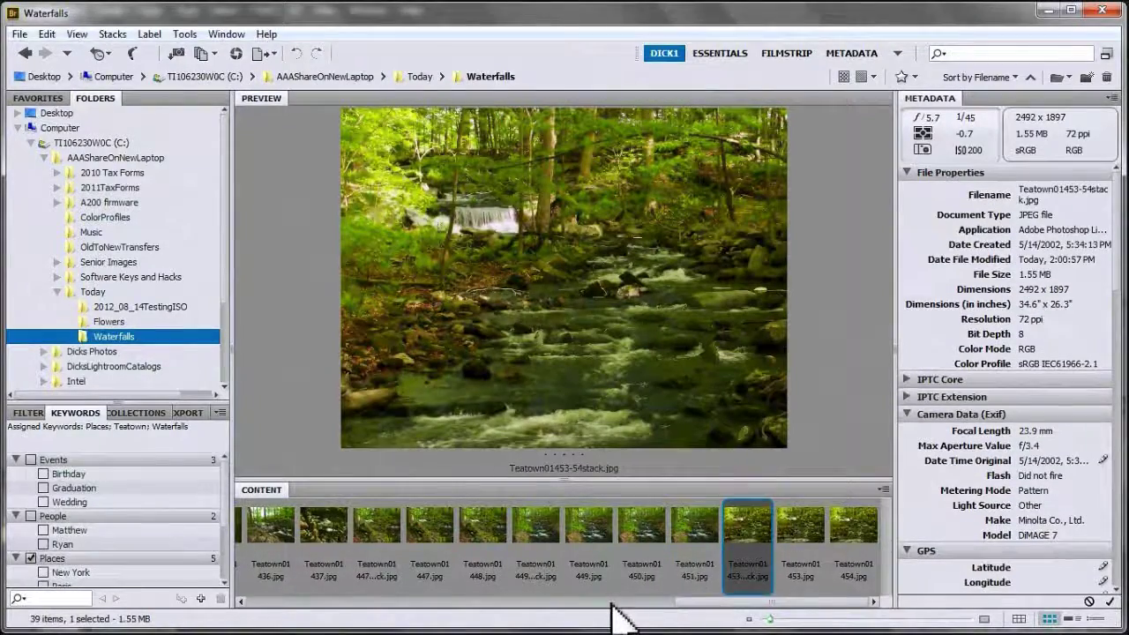
{"action": "left_click_drag", "start_coordinate": [726, 602], "coordinate": [416, 600]}
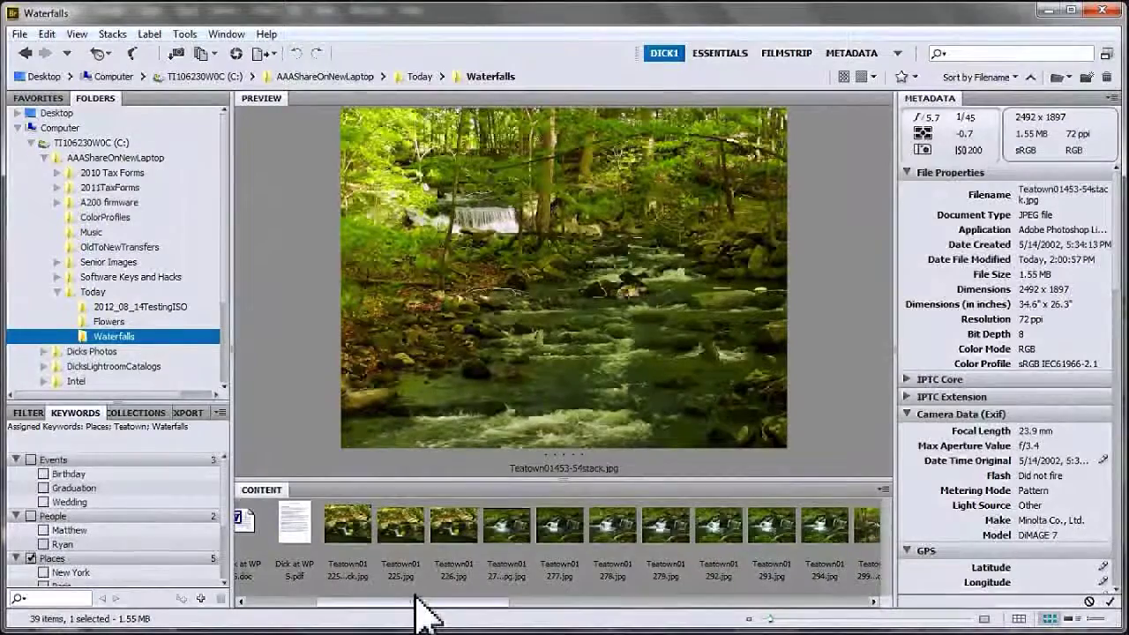
{"action": "left_click", "coordinate": [509, 534]}
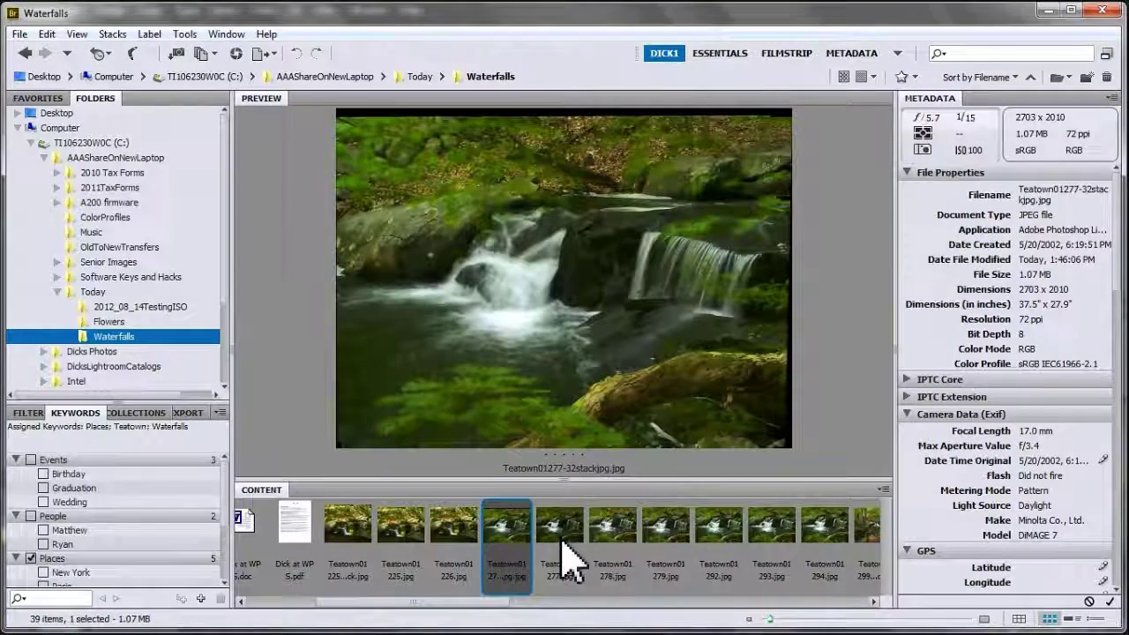
Step: Compare Teatown01277, 01278, 01279, 01292 and 01293 side by side
{"action": "left_click", "coordinate": [561, 543], "text": "ctrl"}
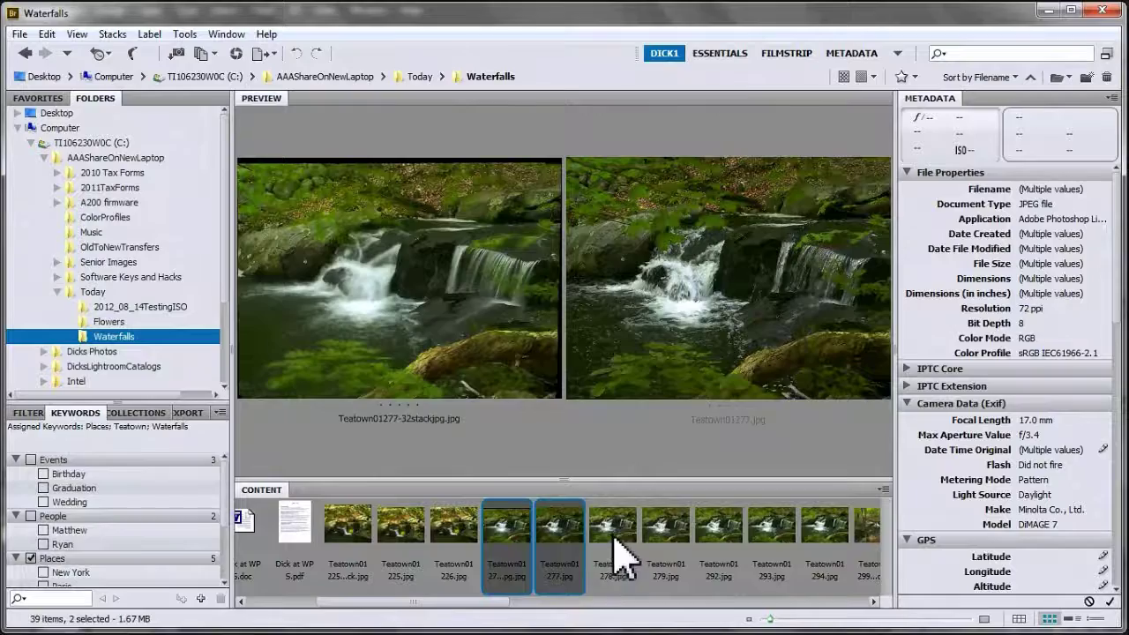
{"action": "left_click", "coordinate": [620, 556], "text": "ctrl"}
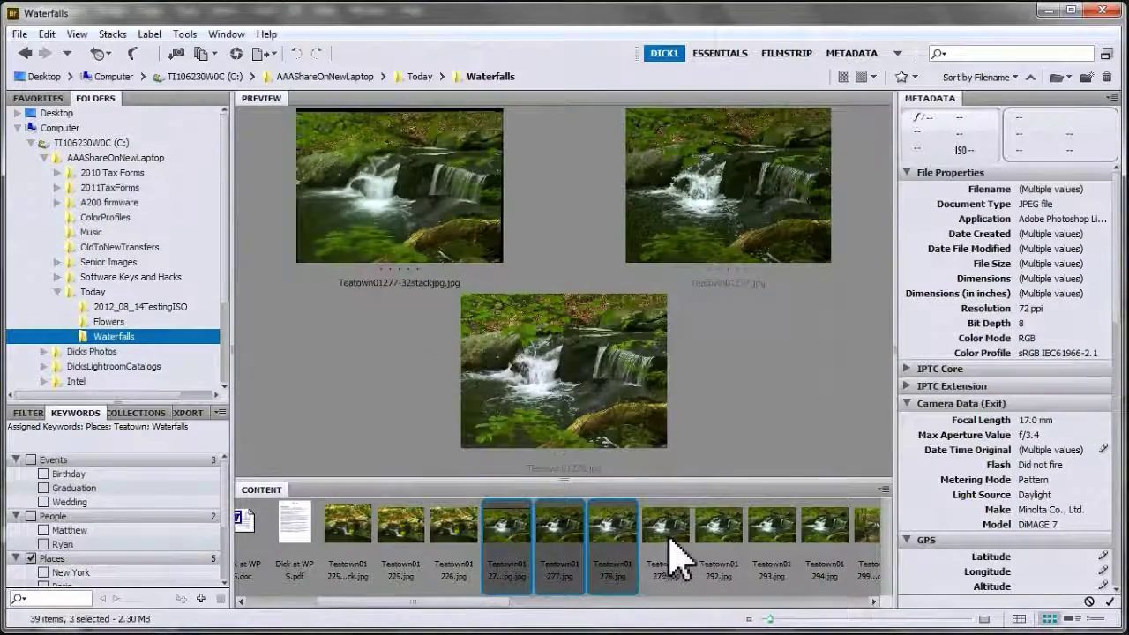
{"action": "left_click", "coordinate": [677, 554], "text": "ctrl"}
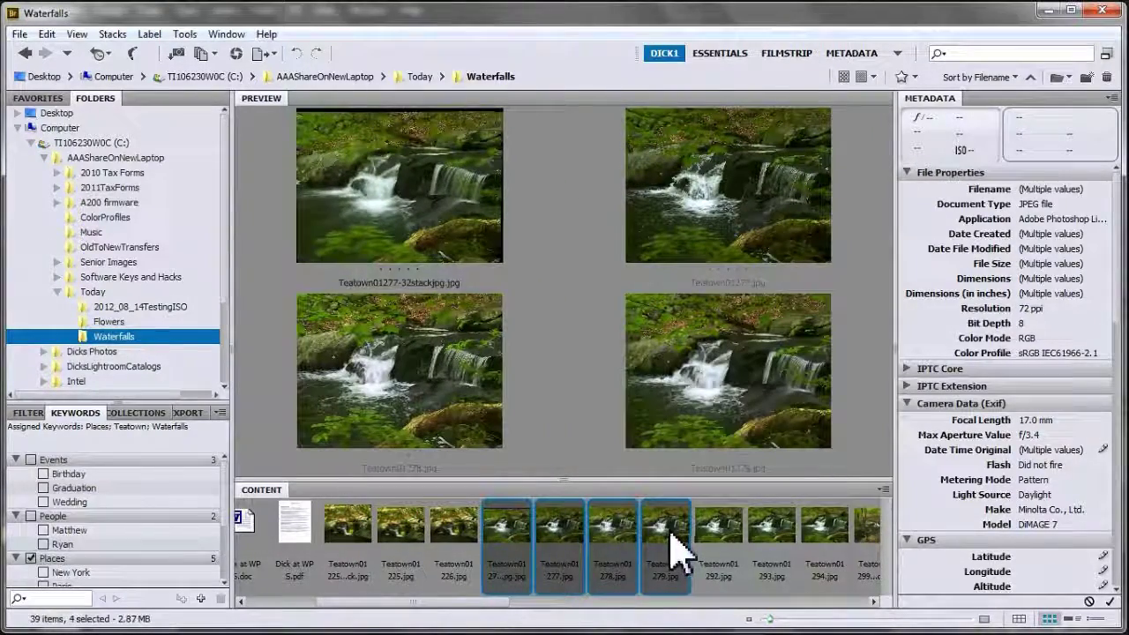
{"action": "left_click", "coordinate": [724, 552], "text": "ctrl"}
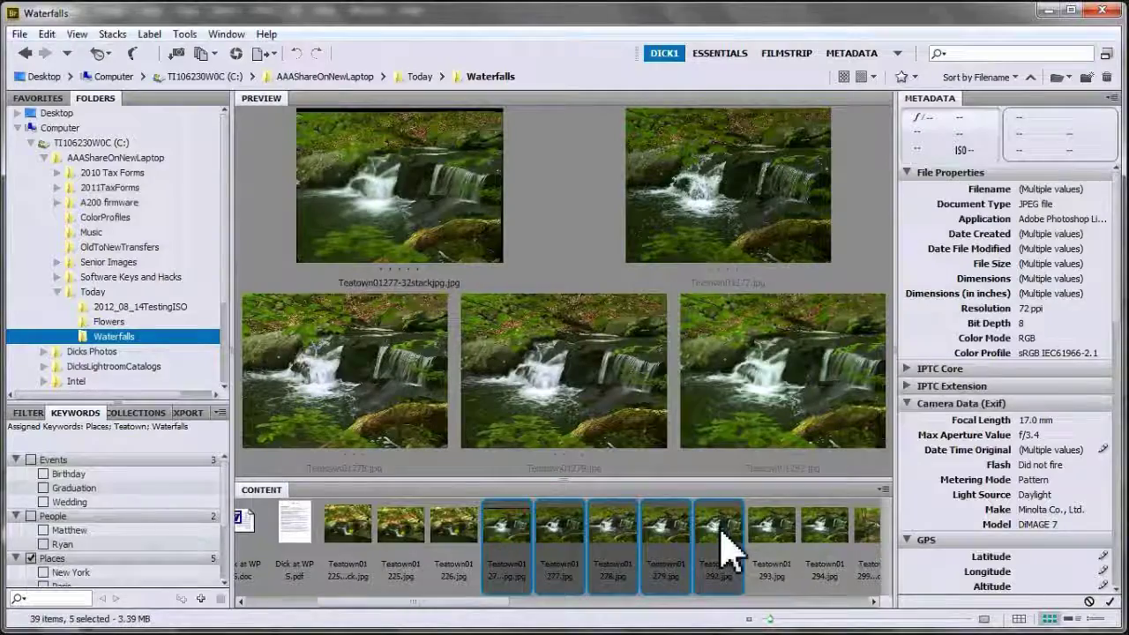
{"action": "left_click", "coordinate": [776, 554], "text": "ctrl"}
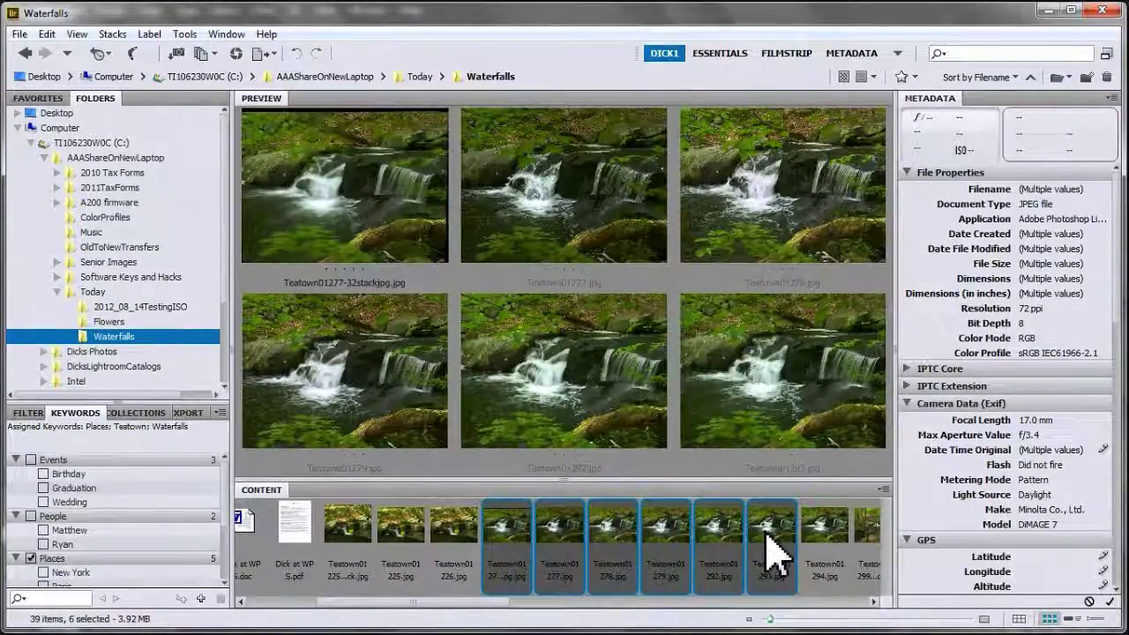
Step: Preview the 32stack, 01277, 01278, 01279 and 01292 shots individually
{"action": "left_click", "coordinate": [512, 557]}
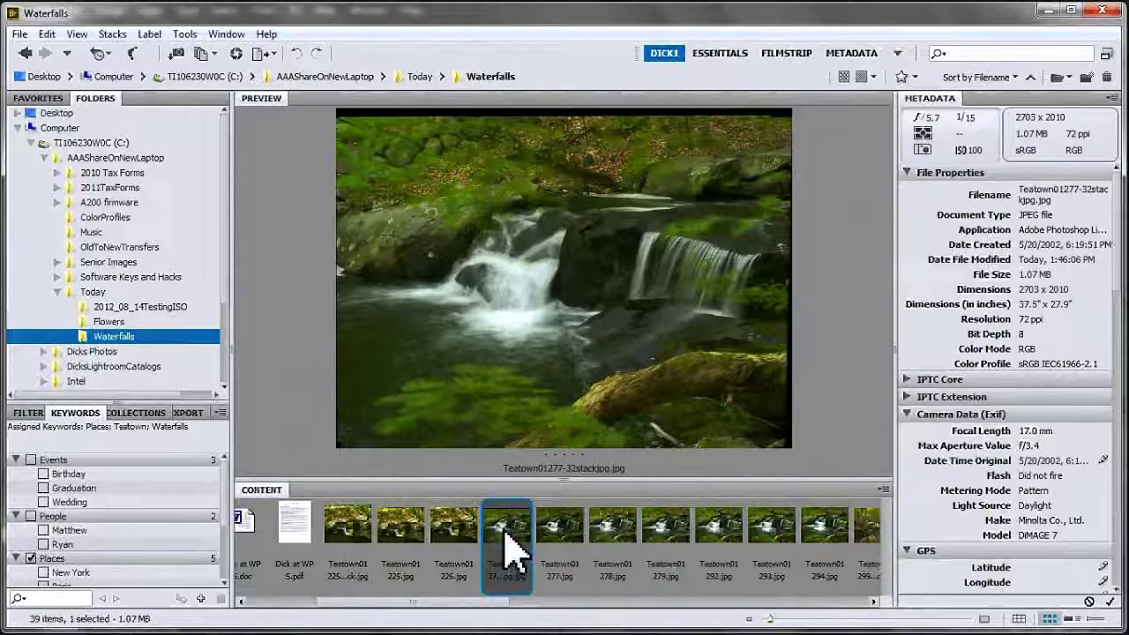
{"action": "left_click", "coordinate": [557, 548]}
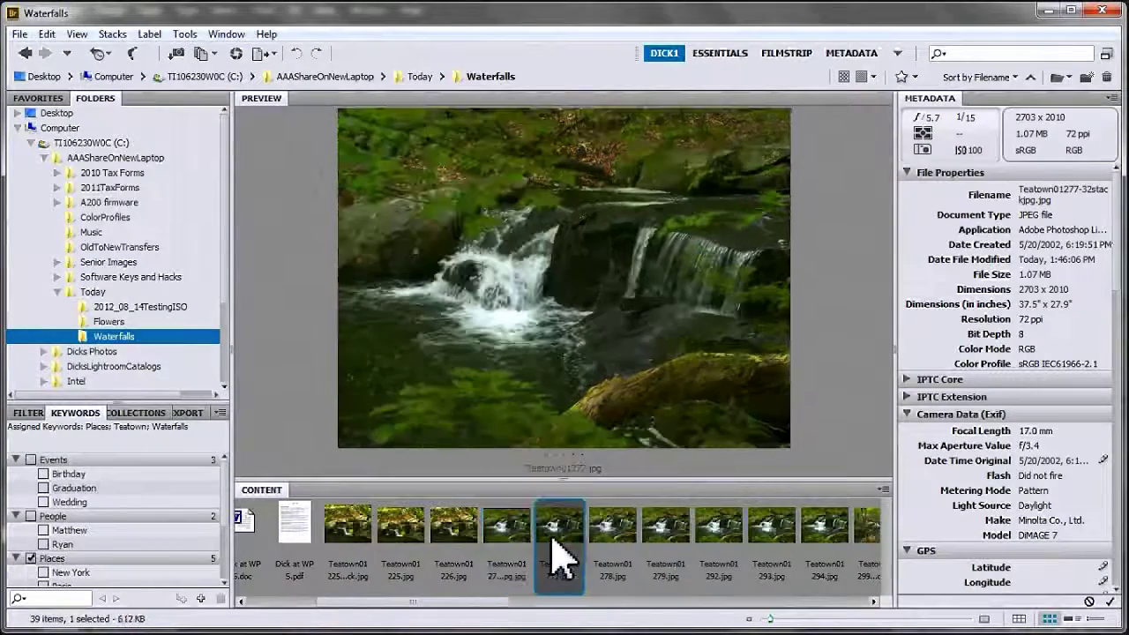
{"action": "left_click", "coordinate": [630, 548]}
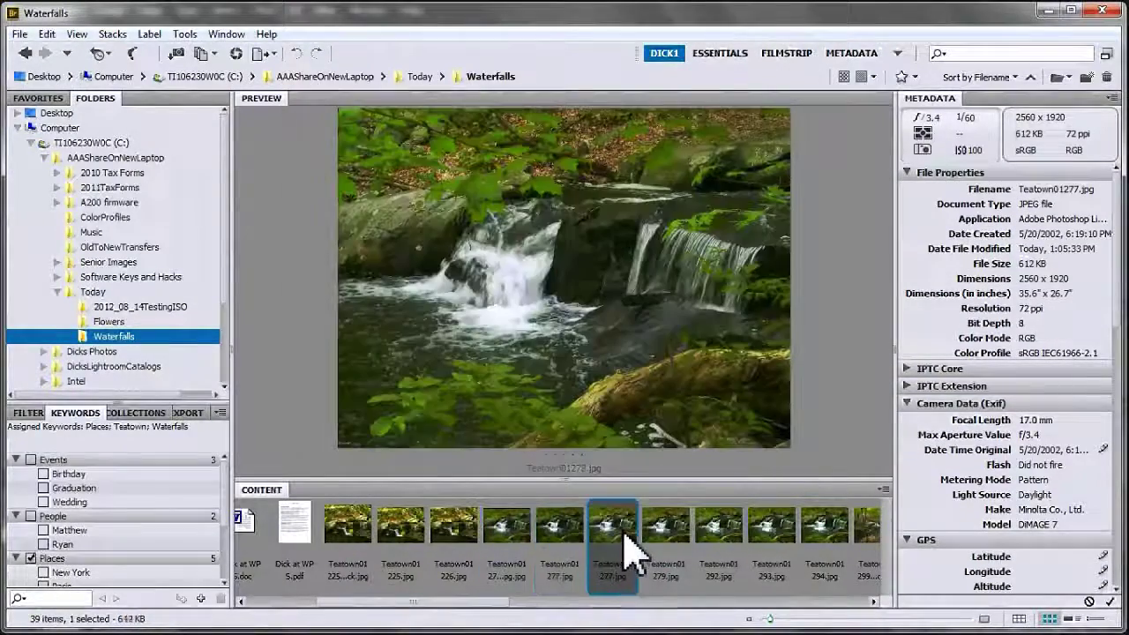
{"action": "left_click", "coordinate": [667, 547]}
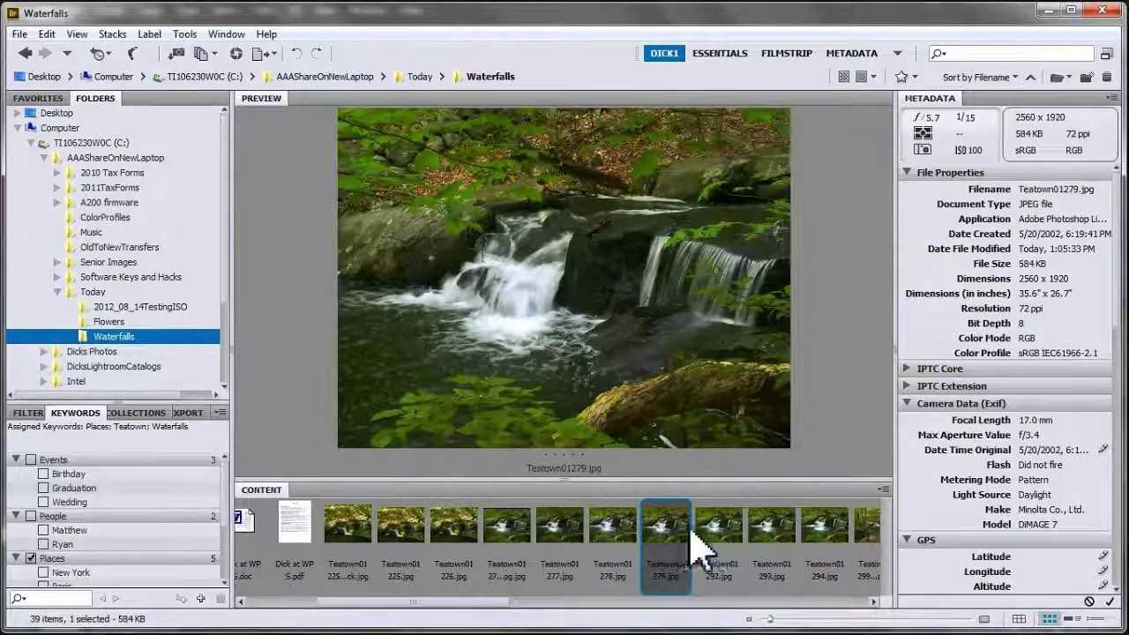
{"action": "left_click", "coordinate": [730, 540]}
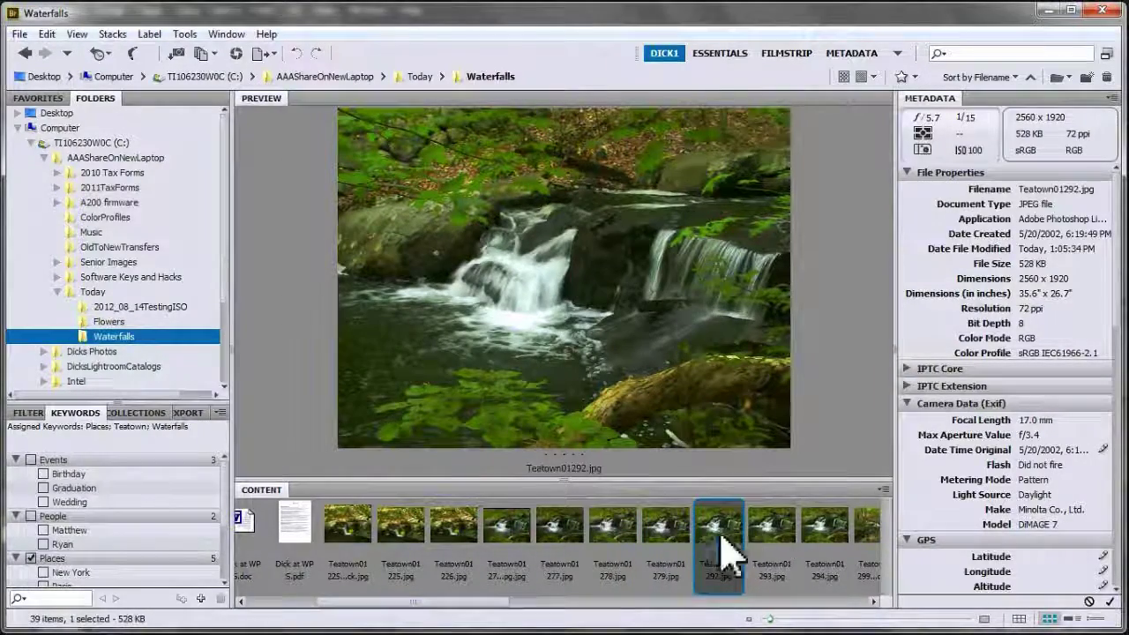
Step: Recheck the 32stack and 01277–01279 shots, then select Teatown01277, 01278 and 01279 together
{"action": "left_click", "coordinate": [511, 534]}
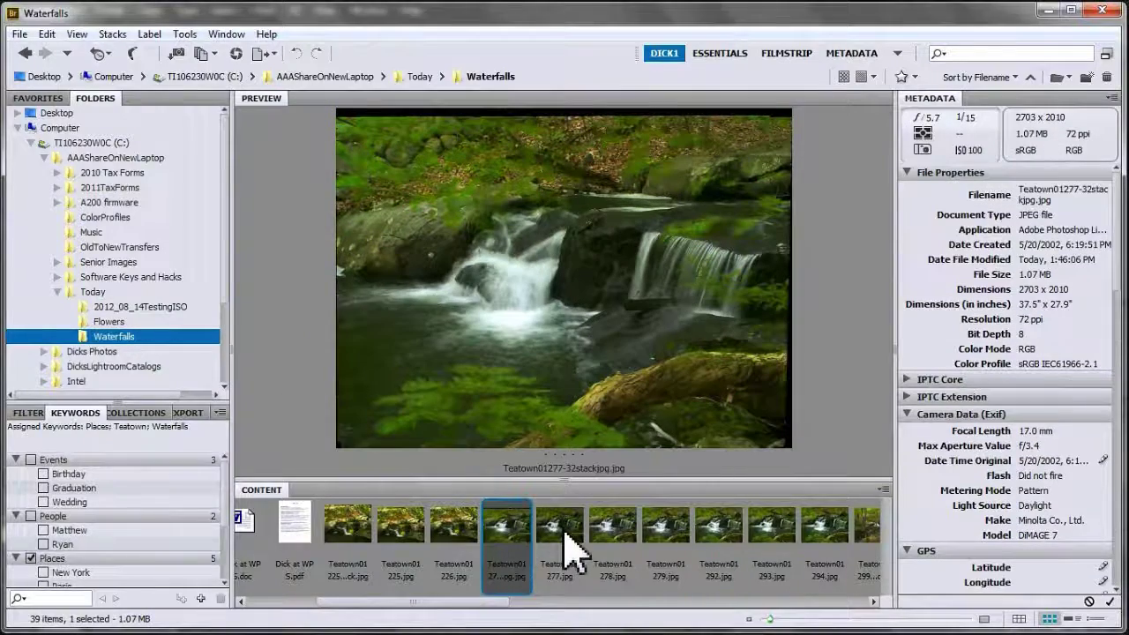
{"action": "left_click", "coordinate": [564, 538]}
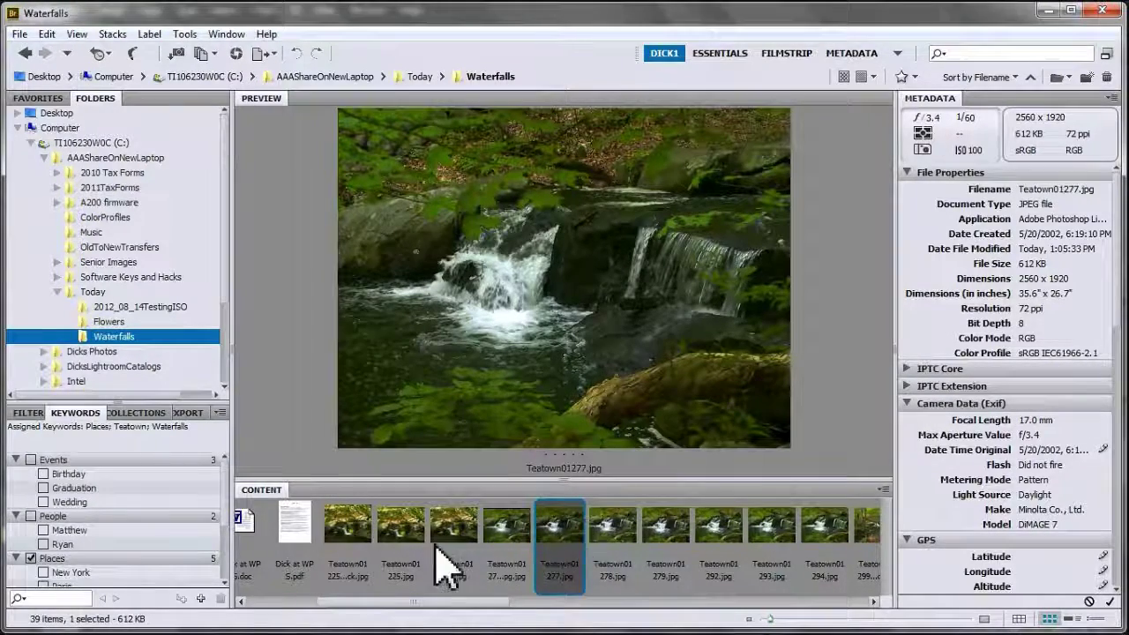
{"action": "left_click", "coordinate": [615, 549]}
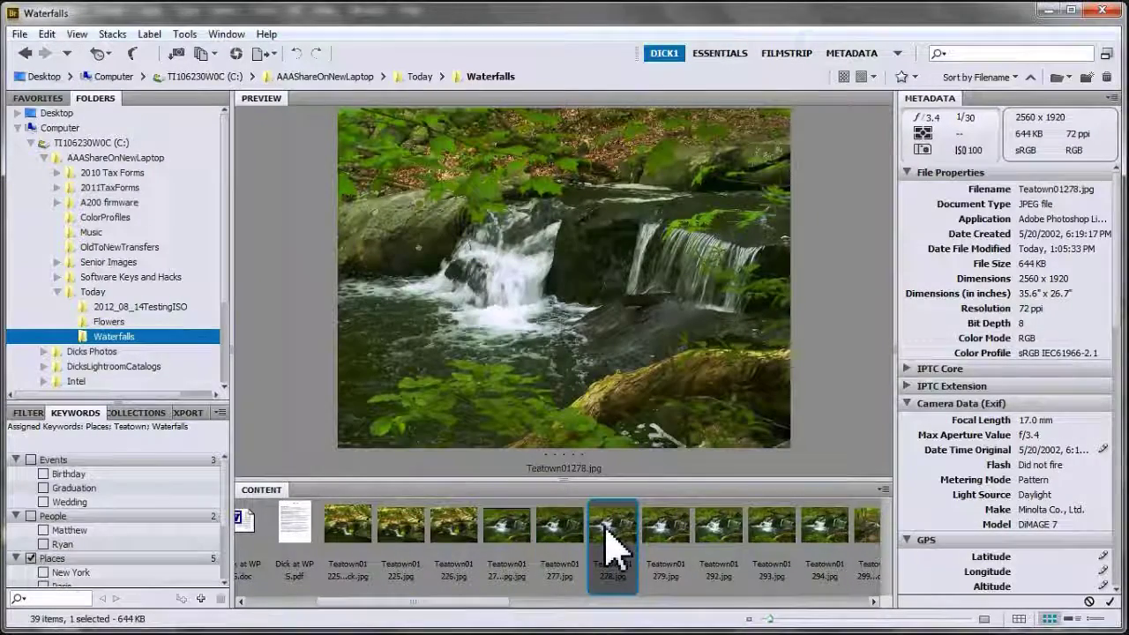
{"action": "left_click", "coordinate": [657, 531]}
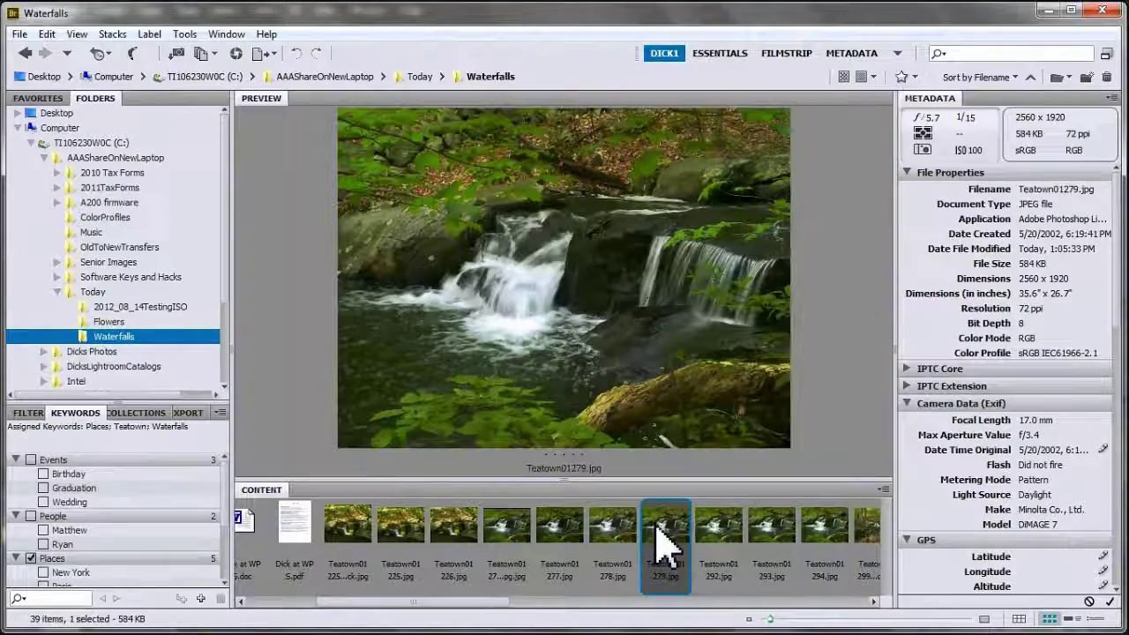
{"action": "left_click", "coordinate": [556, 543], "text": "ctrl"}
{"action": "left_click", "coordinate": [613, 548], "text": "ctrl"}
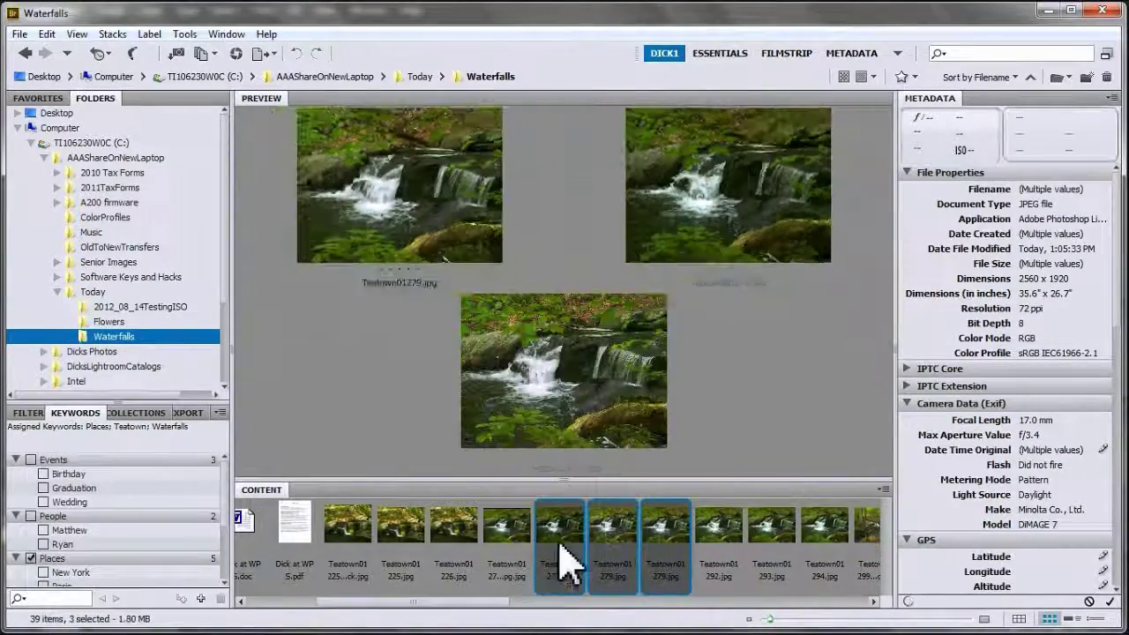
Step: Send Teatown01277–01279 to Photoshop via Tools > Photoshop > Load Files into Photoshop Layers
{"action": "left_click", "coordinate": [226, 35]}
{"action": "left_click", "coordinate": [226, 35]}
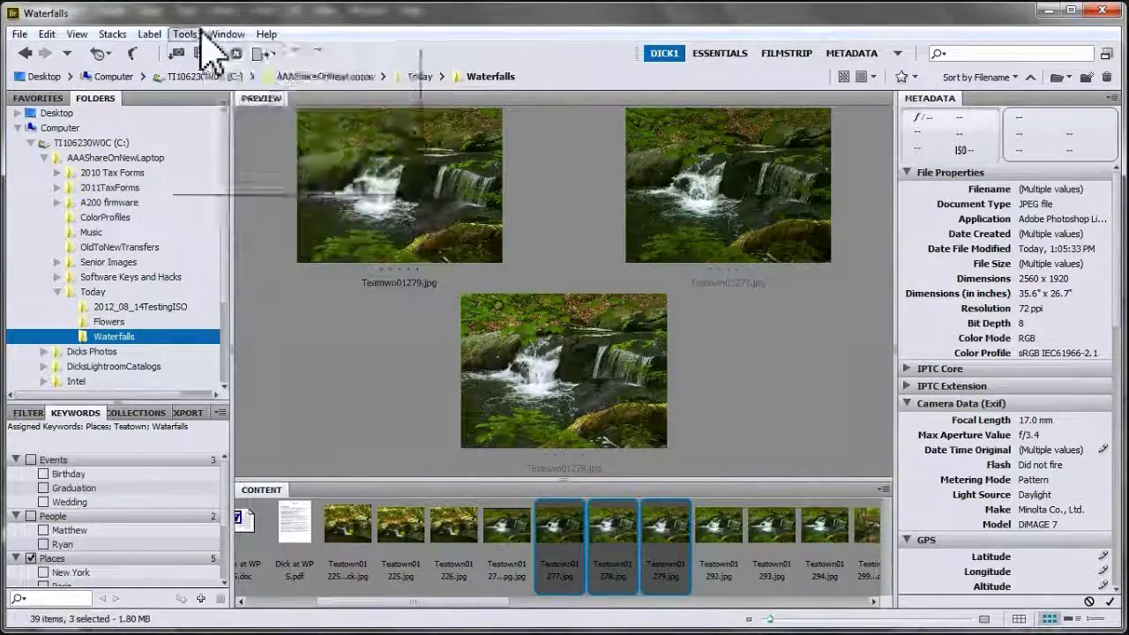
{"action": "left_click", "coordinate": [185, 33]}
{"action": "mouse_move", "coordinate": [231, 182]}
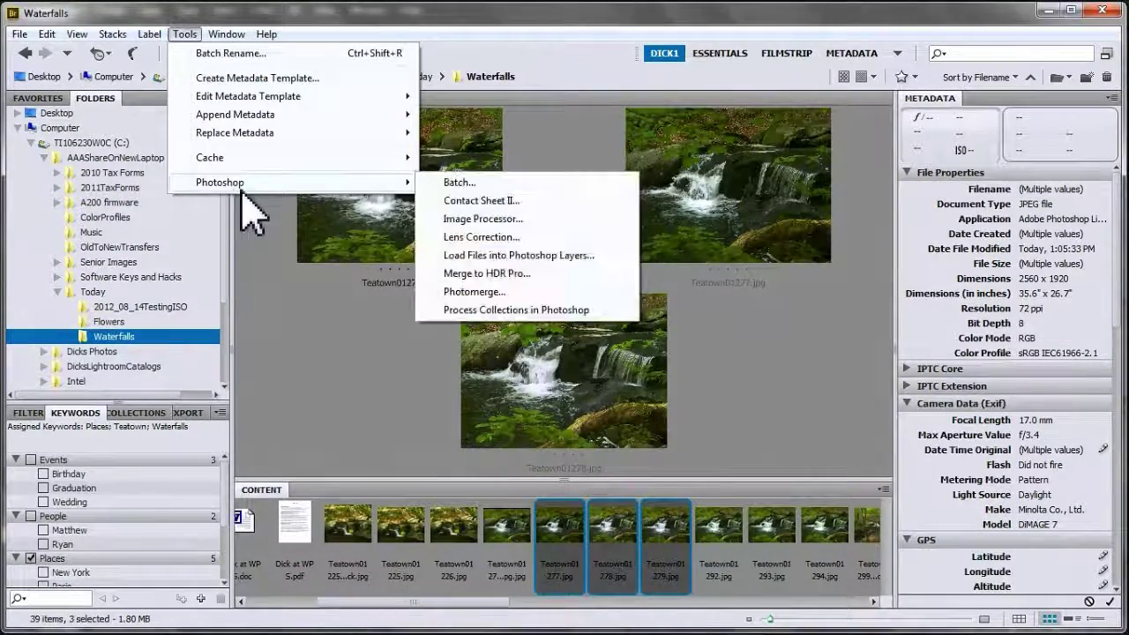
{"action": "left_click", "coordinate": [487, 256]}
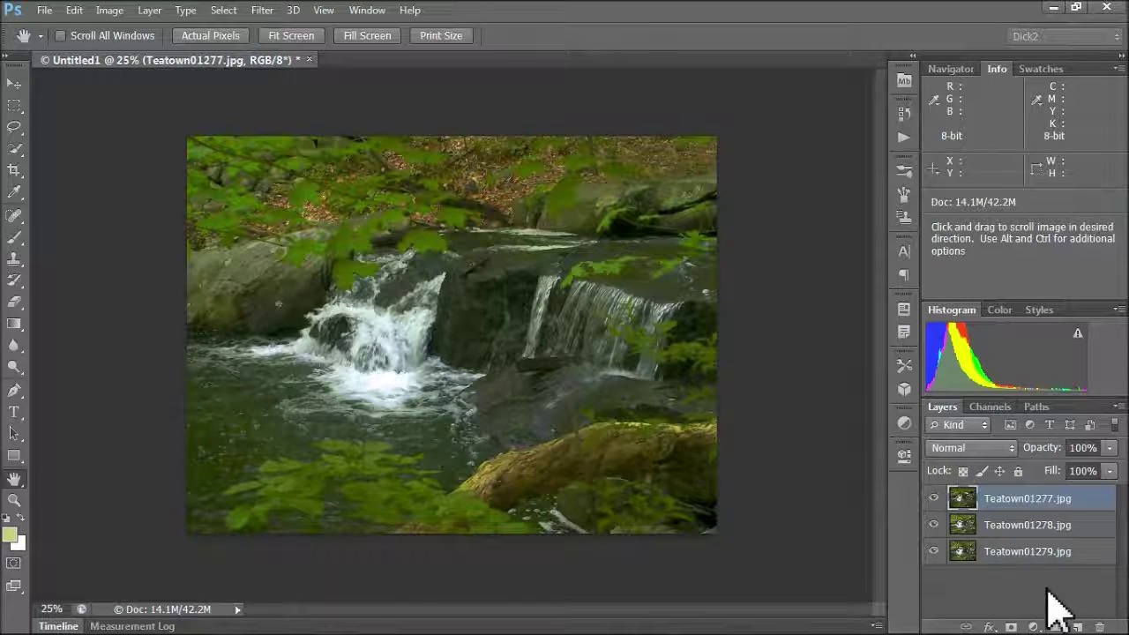
Step: Select all three Teatown layers and auto-align them with Auto projection
{"action": "left_click", "coordinate": [1006, 551], "text": "shift"}
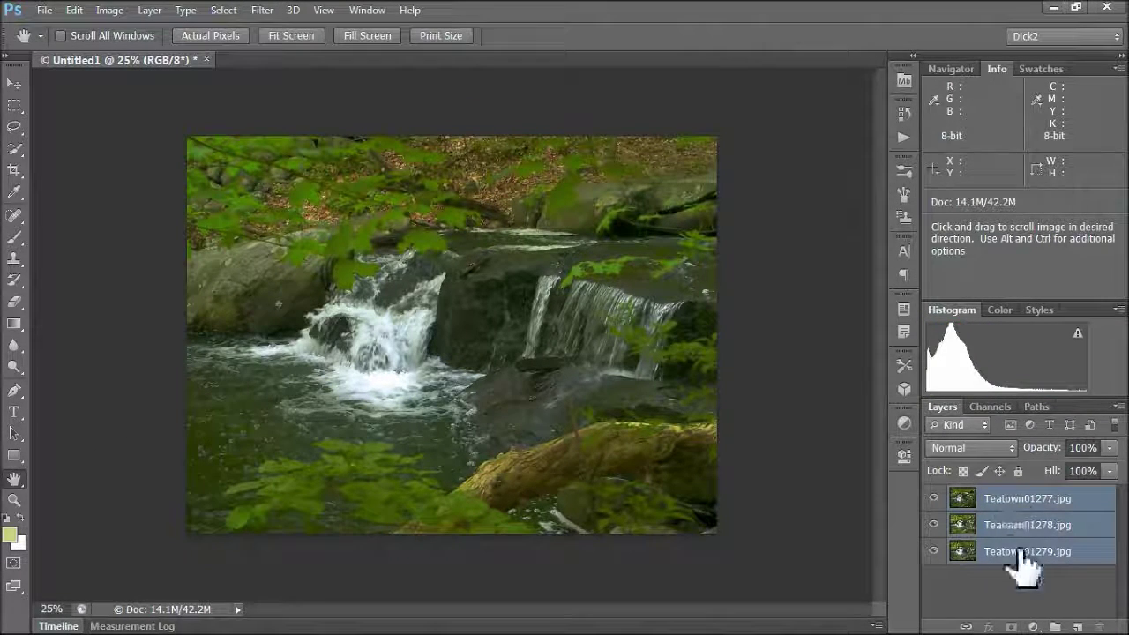
{"action": "left_click", "coordinate": [74, 10]}
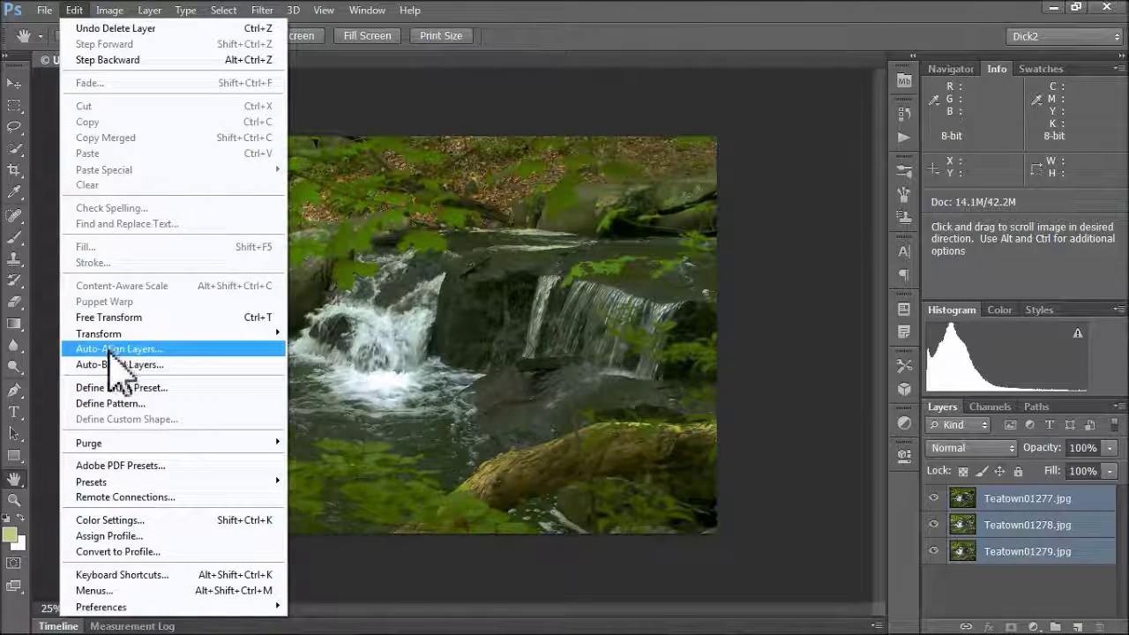
{"action": "left_click", "coordinate": [110, 350]}
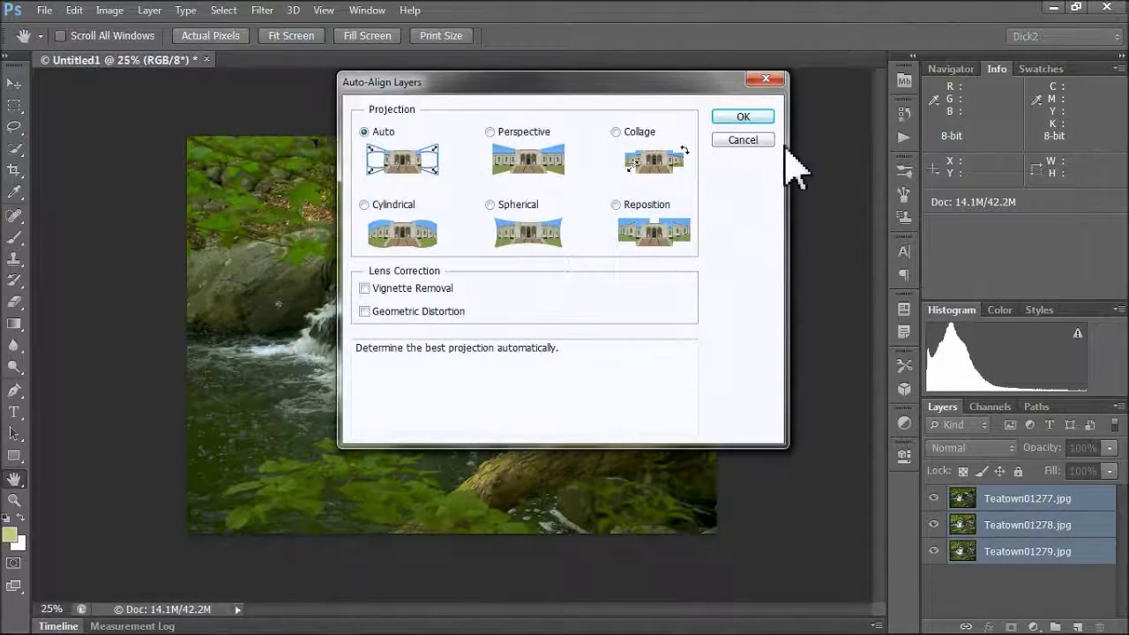
{"action": "left_click", "coordinate": [750, 120]}
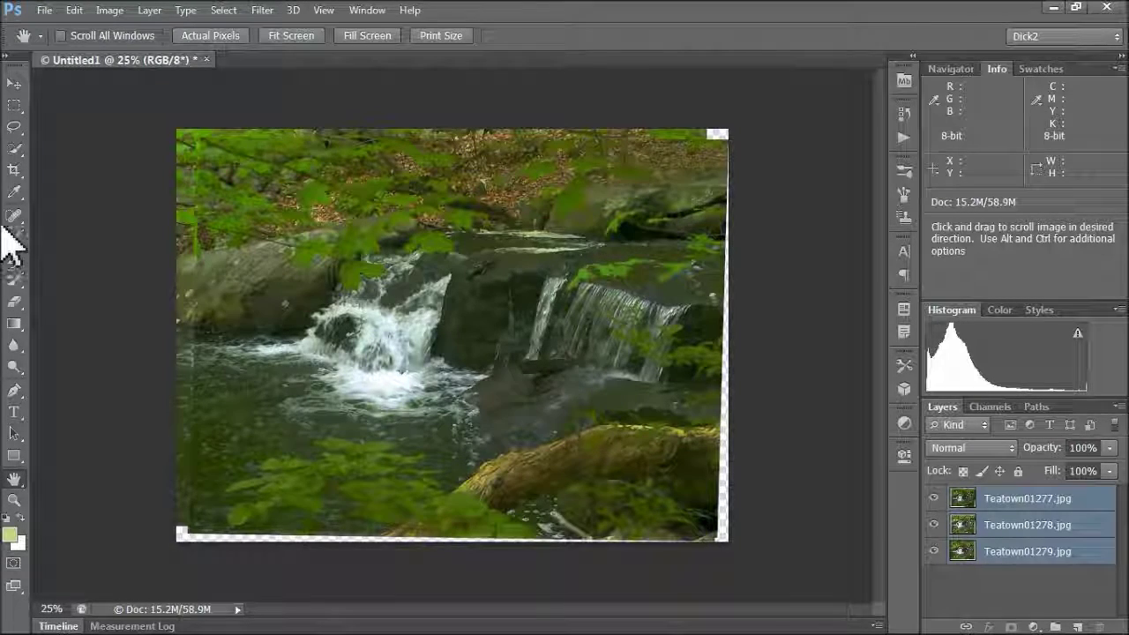
{"action": "left_click", "coordinate": [14, 169]}
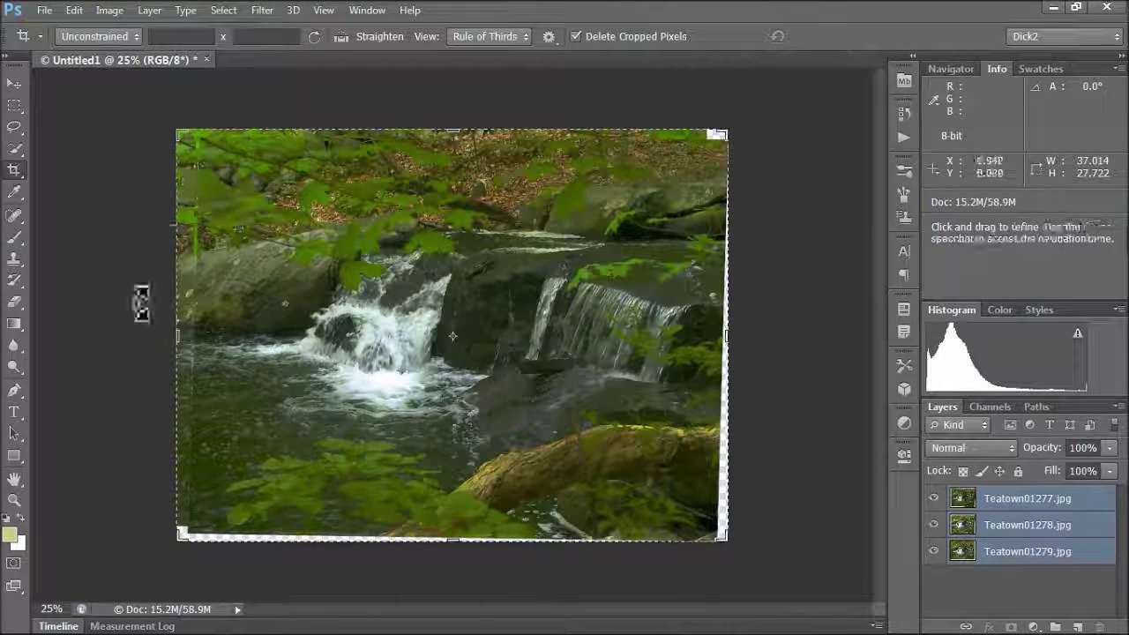
Step: Crop in all four edges to 32.125 × 25.819 in, removing the transparent borders
{"action": "left_click_drag", "start_coordinate": [176, 336], "coordinate": [188, 337]}
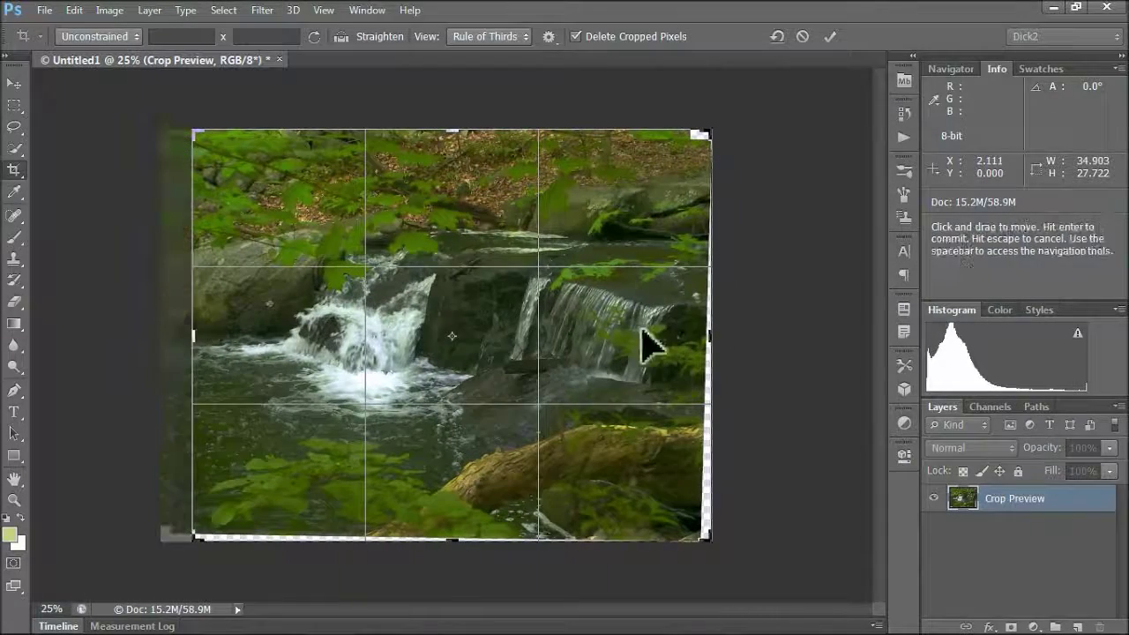
{"action": "left_click_drag", "start_coordinate": [713, 338], "coordinate": [688, 336]}
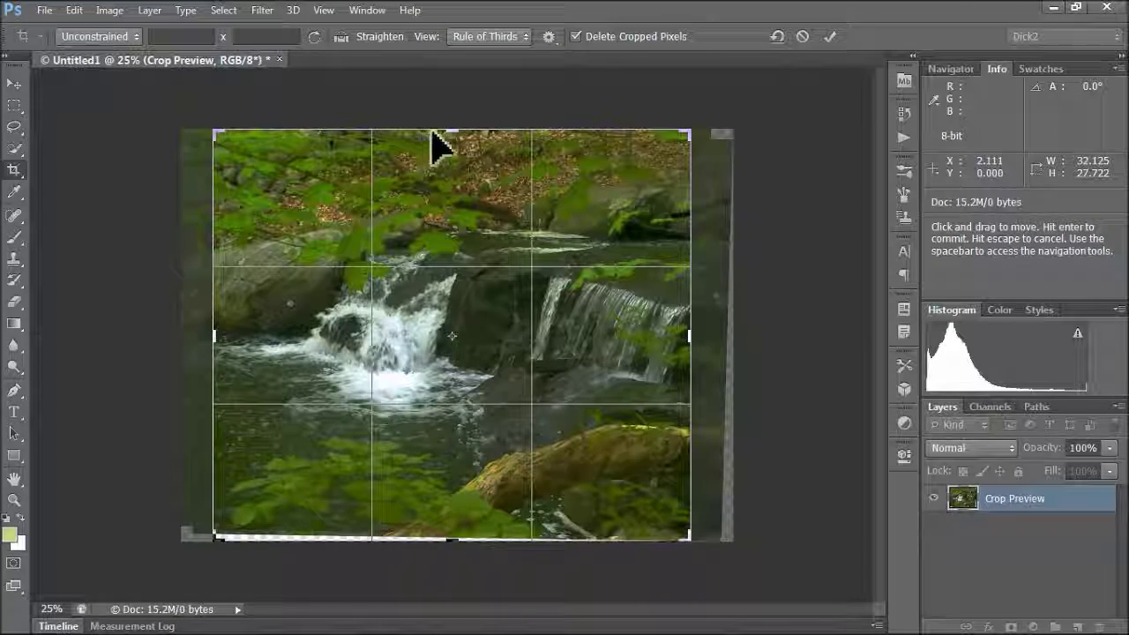
{"action": "left_click_drag", "start_coordinate": [451, 128], "coordinate": [449, 141]}
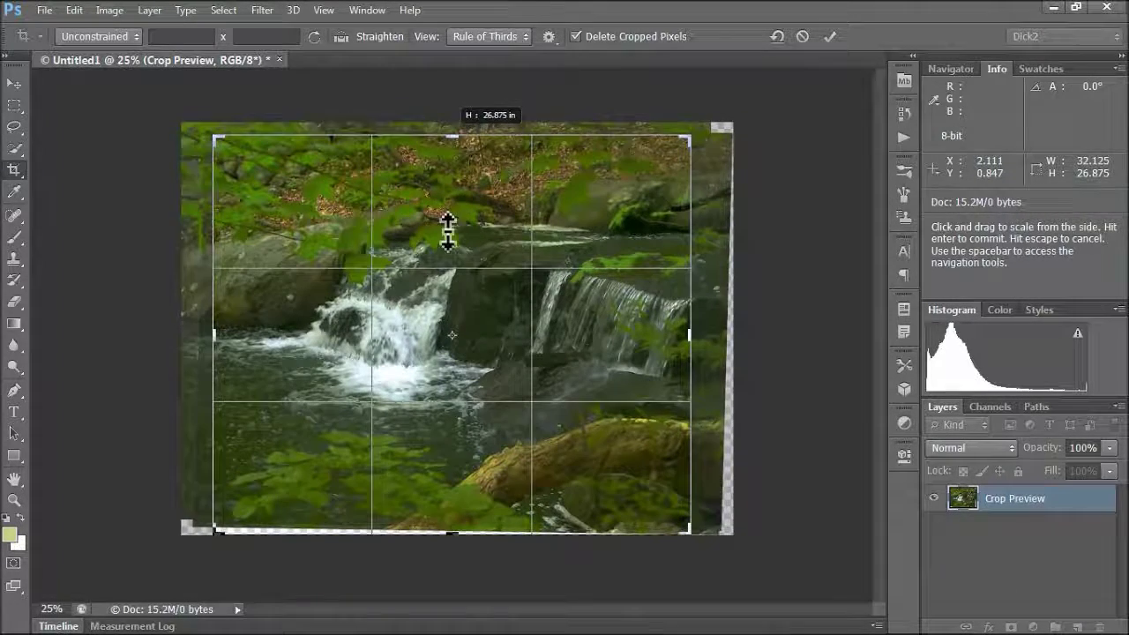
{"action": "left_click_drag", "start_coordinate": [452, 532], "coordinate": [450, 527]}
{"action": "left_click_drag", "start_coordinate": [401, 432], "coordinate": [402, 433]}
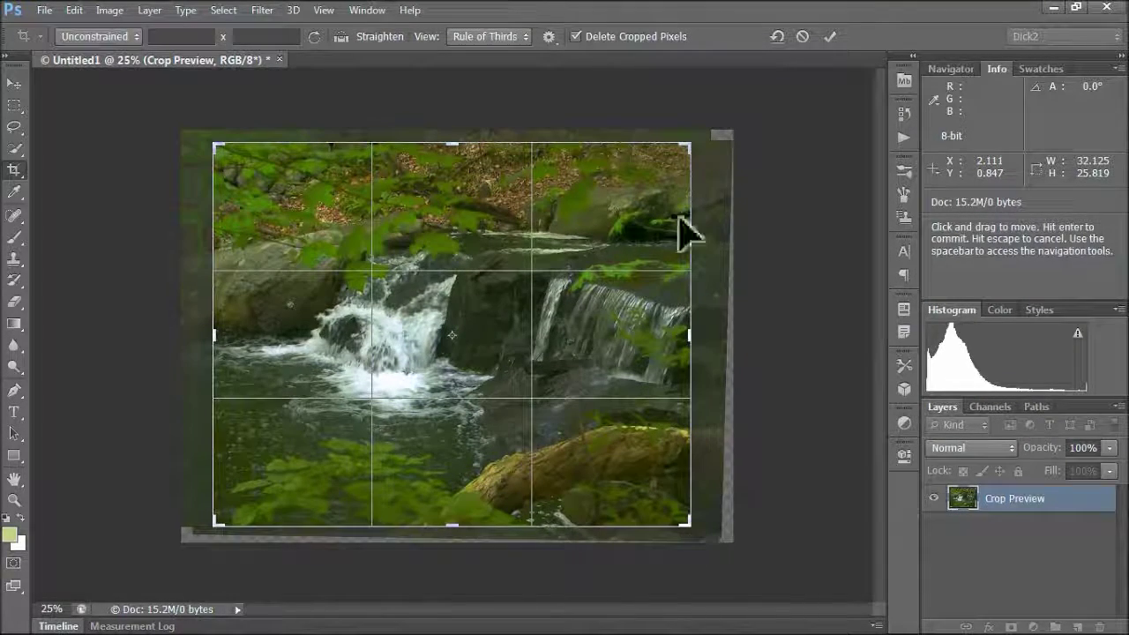
{"action": "left_click", "coordinate": [831, 37]}
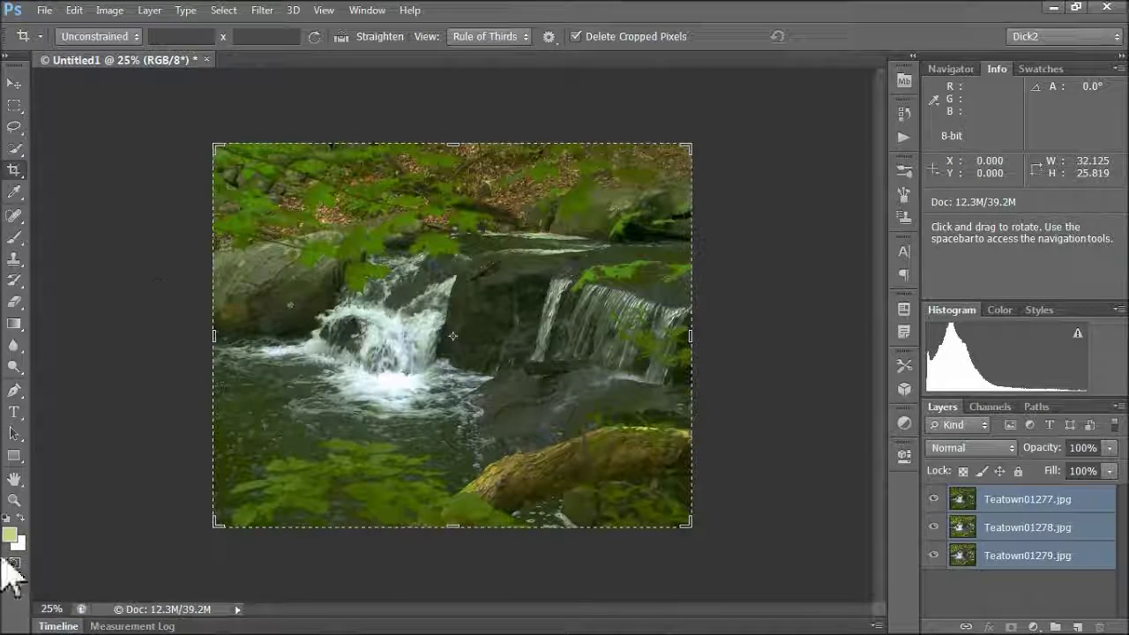
{"action": "left_click", "coordinate": [15, 477]}
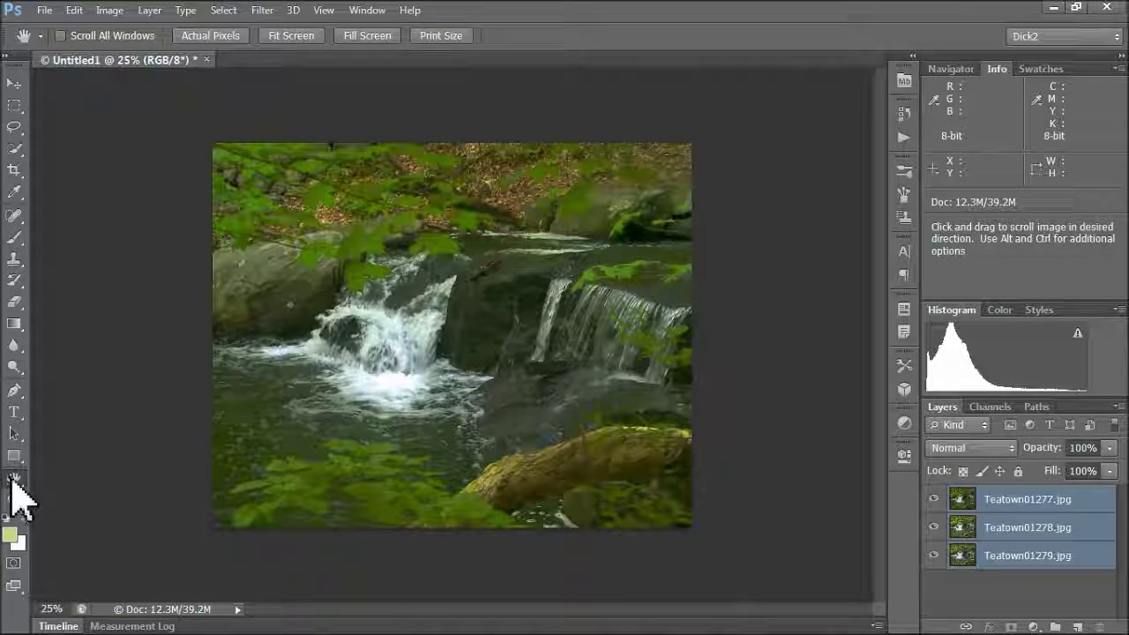
Step: Fit the image, convert the three layers to a smart object, and set Stack Mode to Mean
{"action": "double_click", "coordinate": [10, 483]}
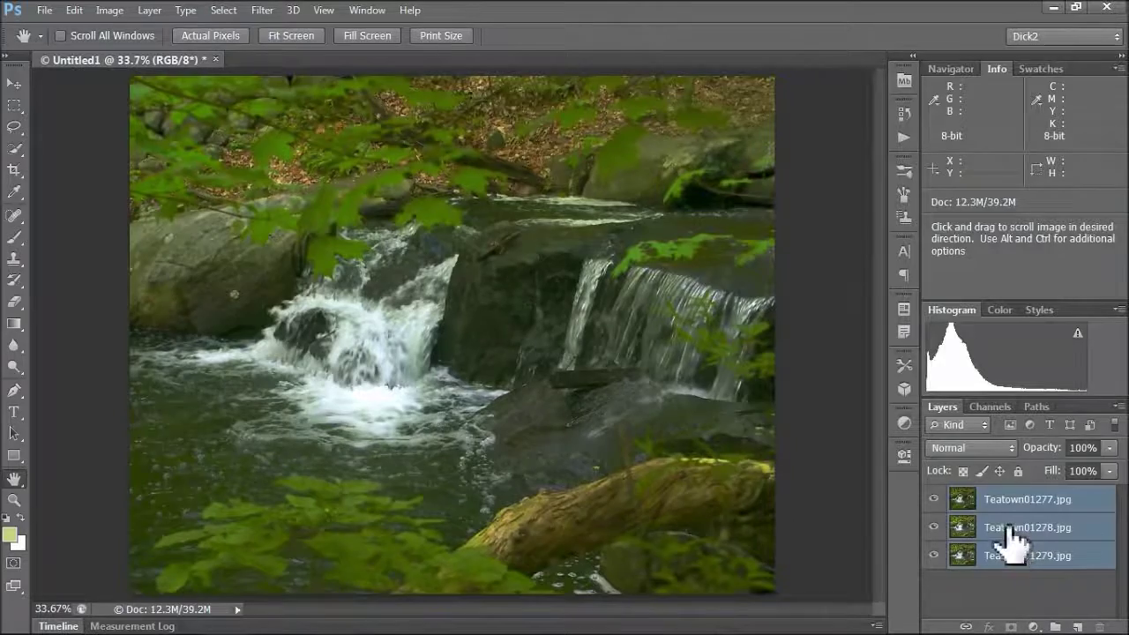
{"action": "right_click", "coordinate": [1016, 547]}
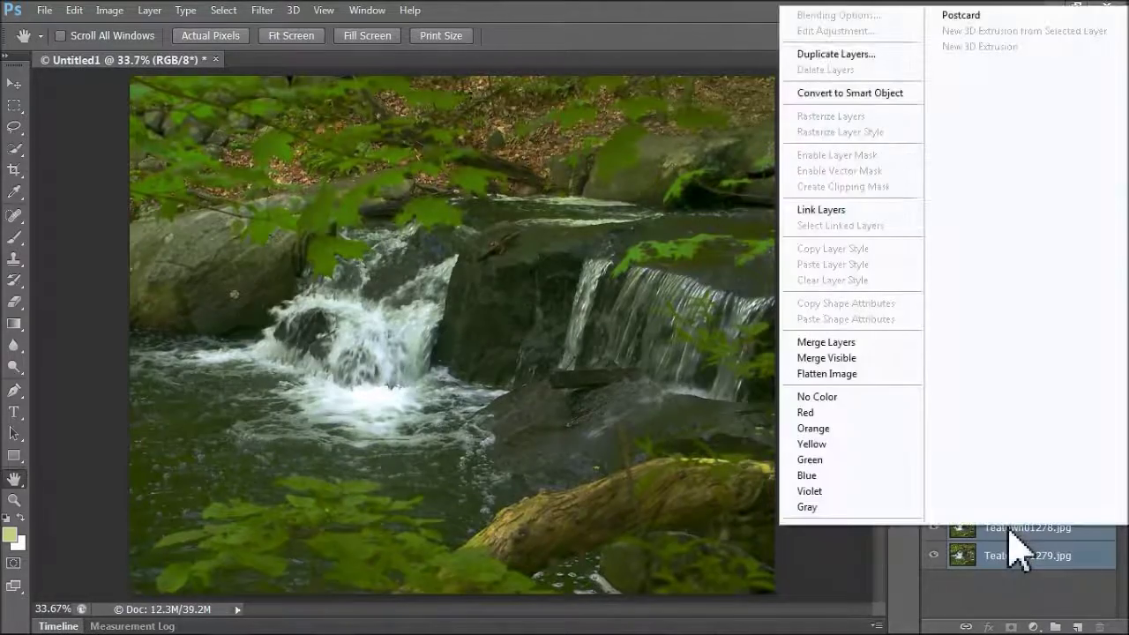
{"action": "left_click", "coordinate": [816, 92]}
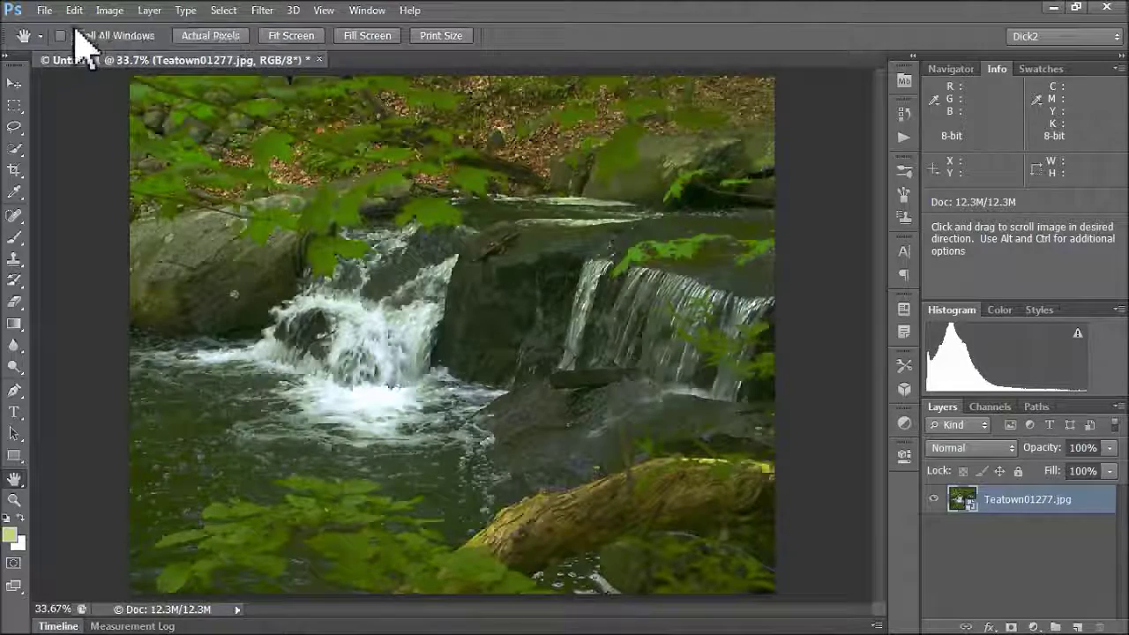
{"action": "left_click", "coordinate": [150, 10]}
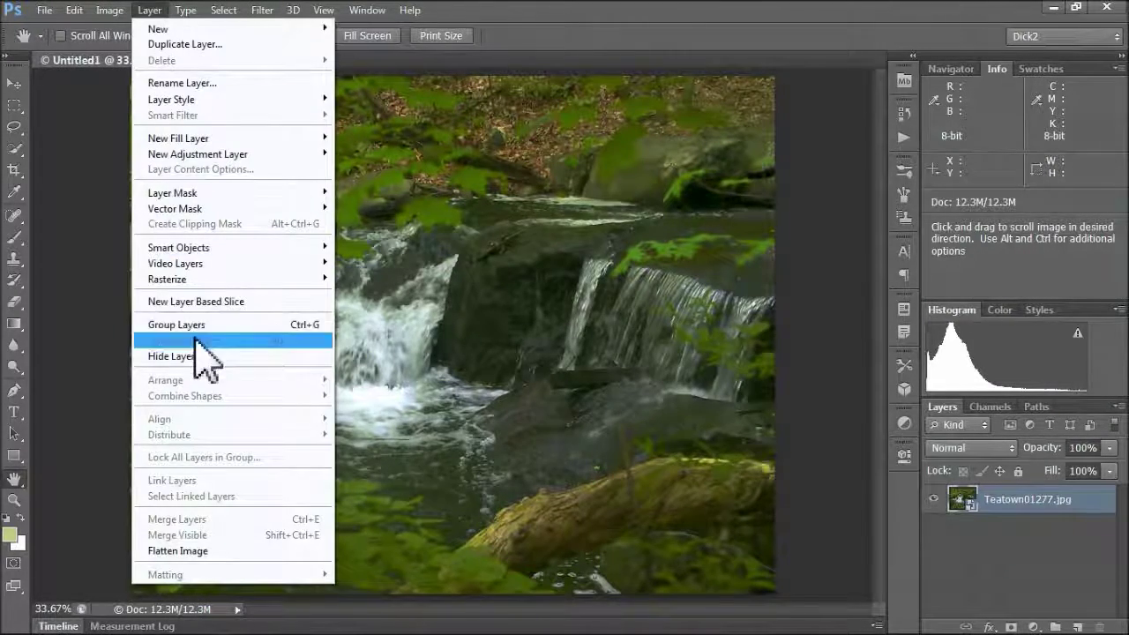
{"action": "mouse_move", "coordinate": [230, 248]}
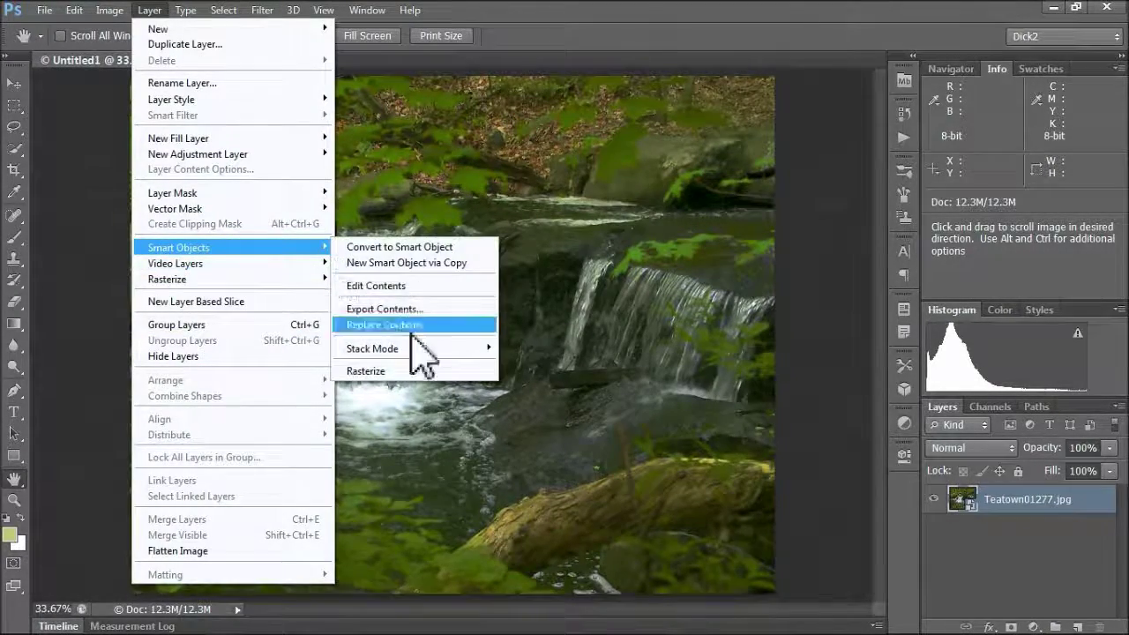
{"action": "mouse_move", "coordinate": [410, 350]}
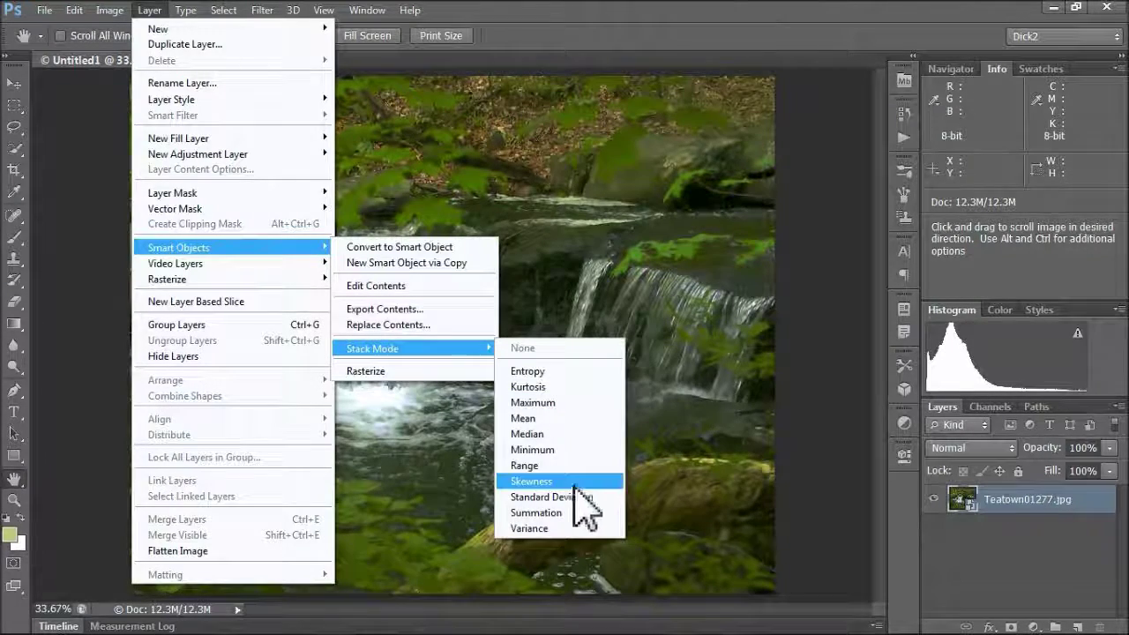
{"action": "left_click", "coordinate": [528, 418]}
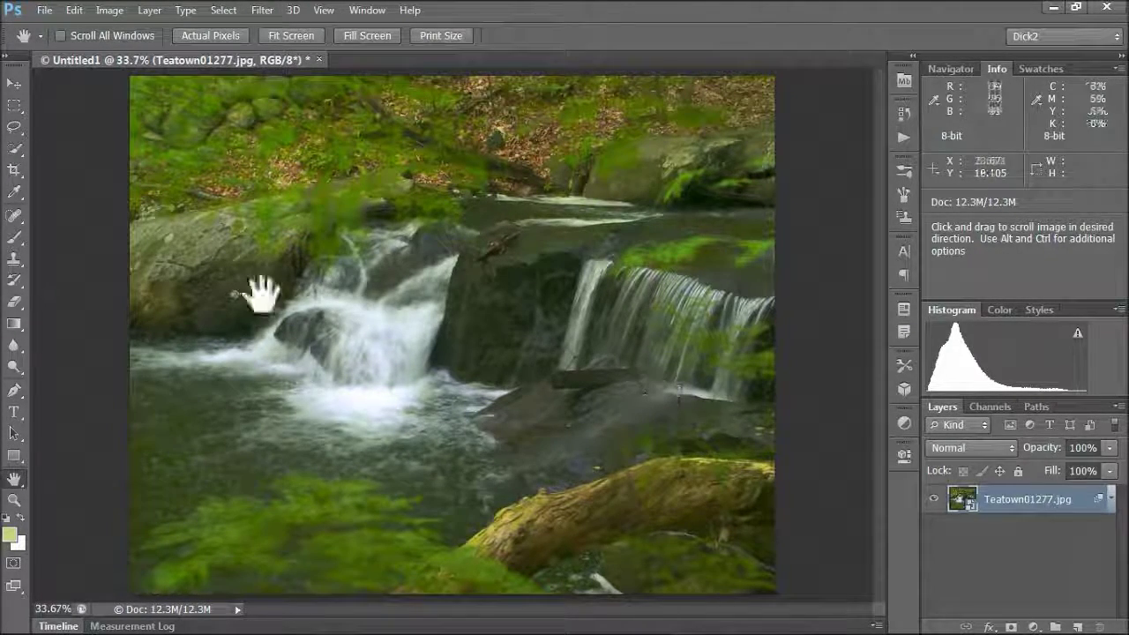
Step: Save a JPEG copy named Dick.jpg into the Waterfalls folder with default JPEG options
{"action": "left_click", "coordinate": [42, 12]}
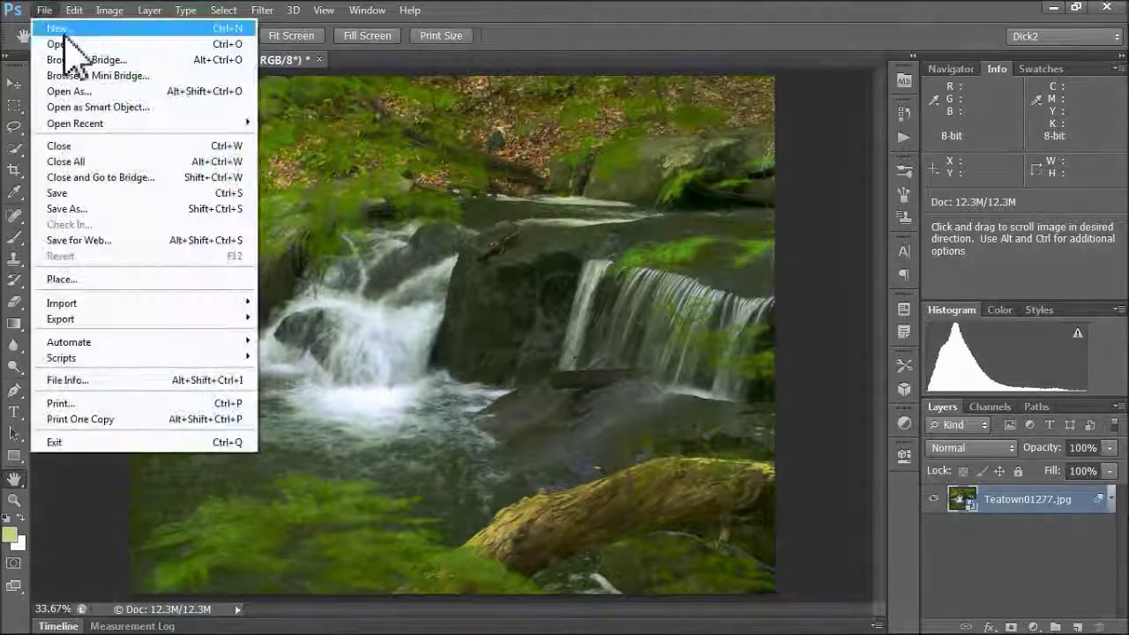
{"action": "left_click", "coordinate": [74, 210]}
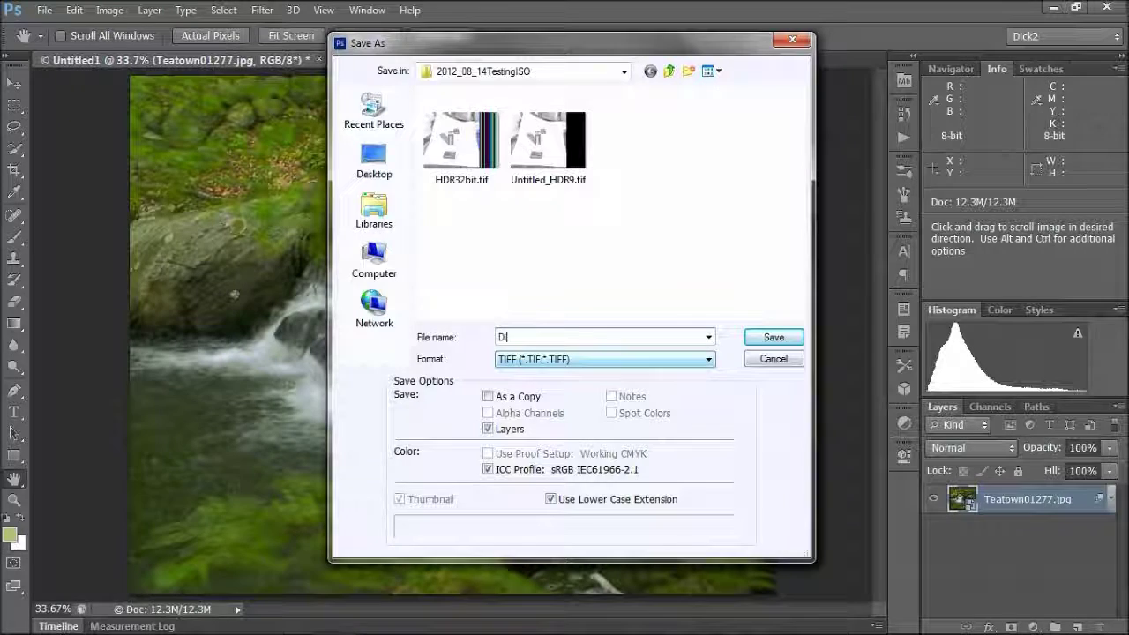
{"action": "type", "text": "ck"}
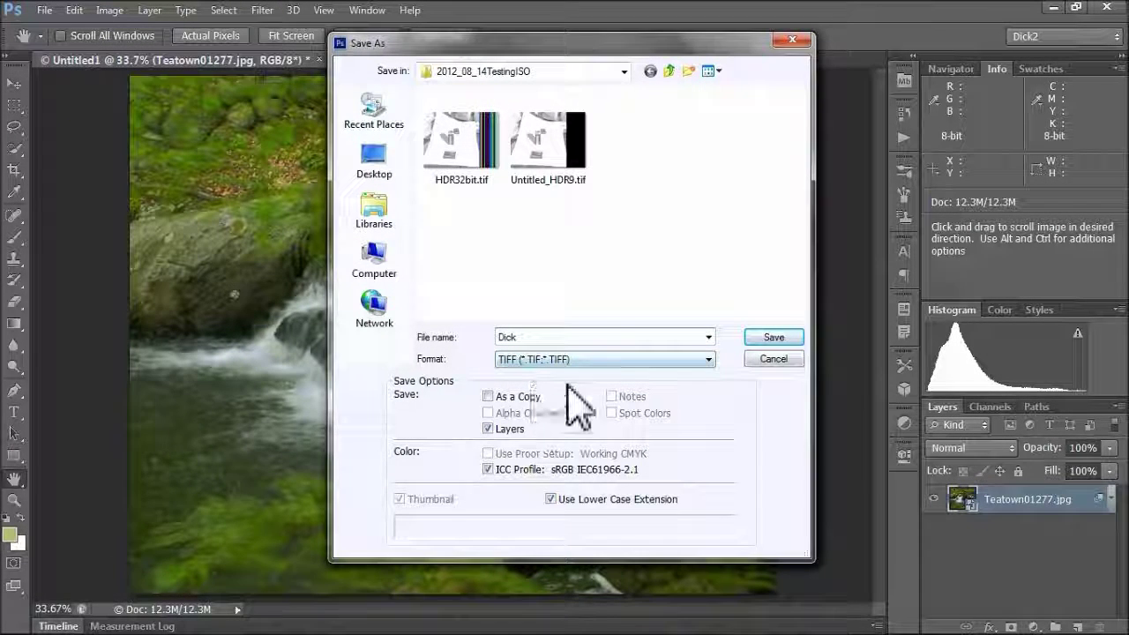
{"action": "left_click", "coordinate": [710, 362]}
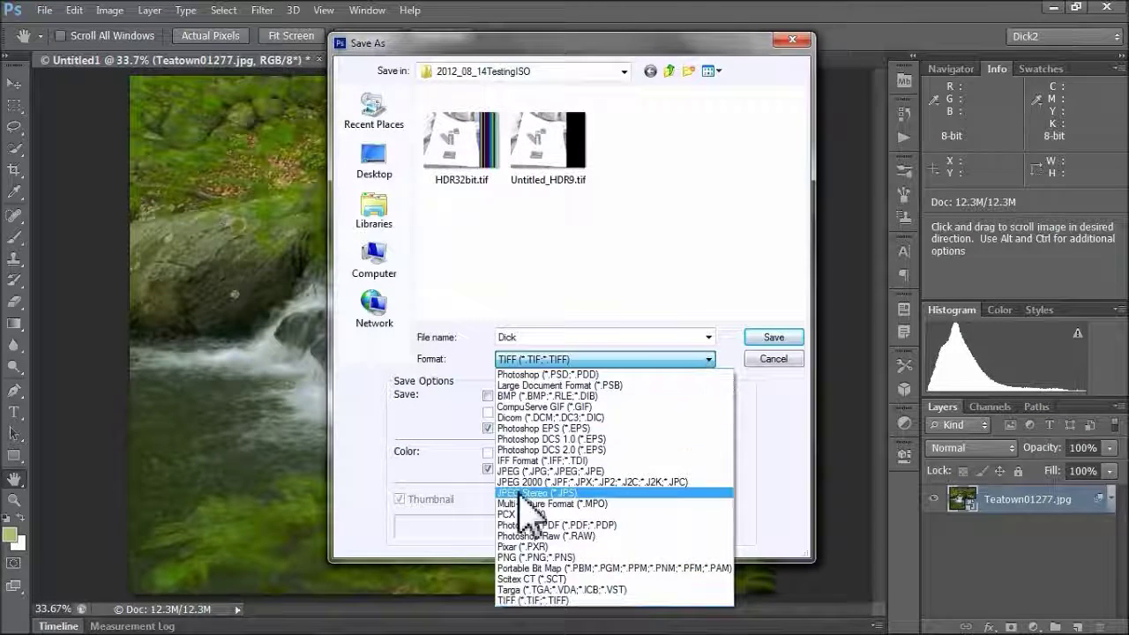
{"action": "left_click", "coordinate": [518, 471]}
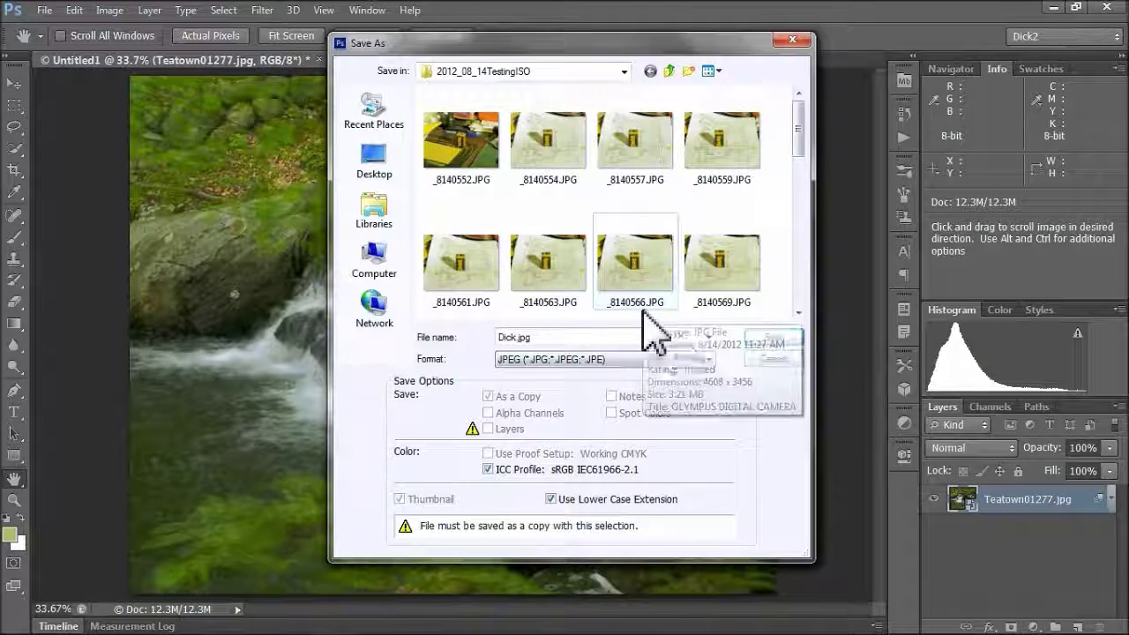
{"action": "left_click", "coordinate": [668, 71]}
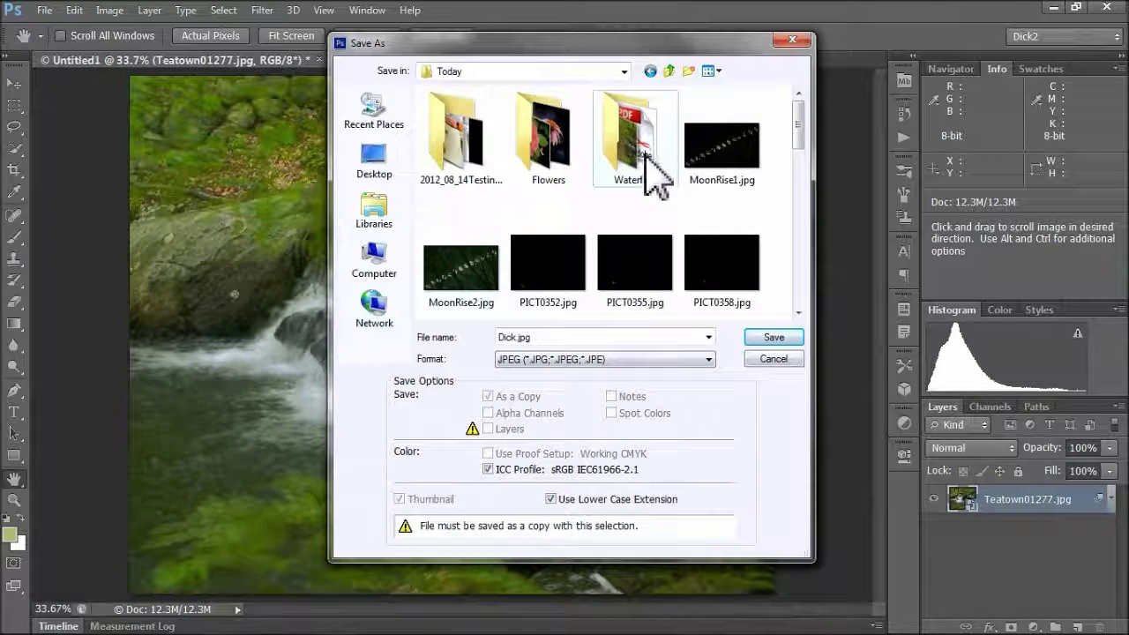
{"action": "double_click", "coordinate": [653, 172]}
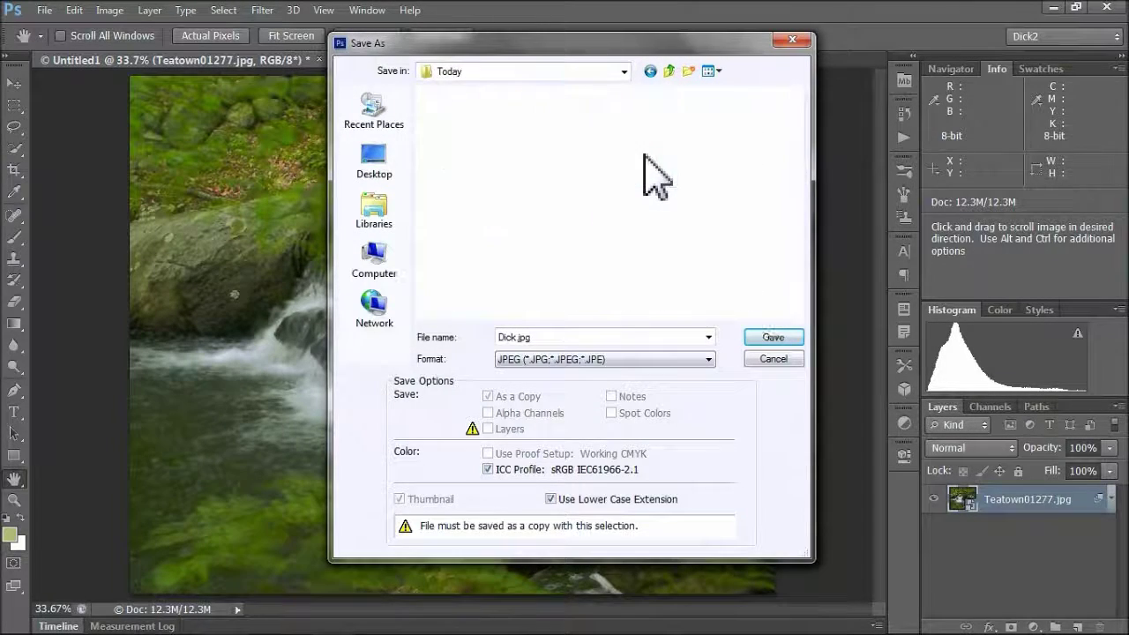
{"action": "left_click", "coordinate": [774, 338]}
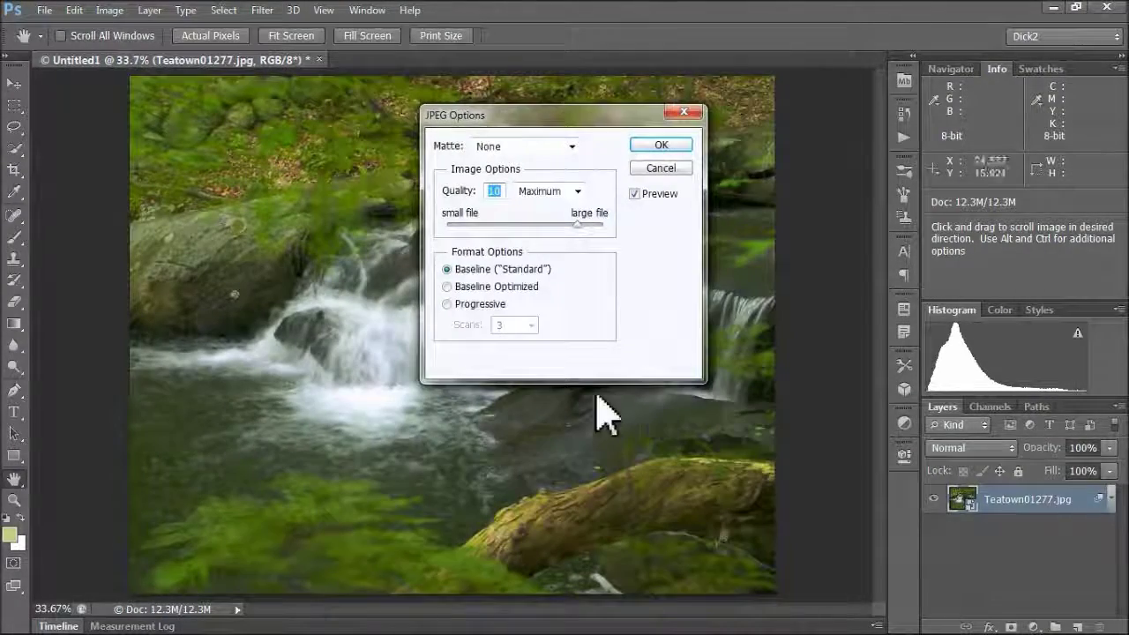
{"action": "left_click", "coordinate": [661, 146]}
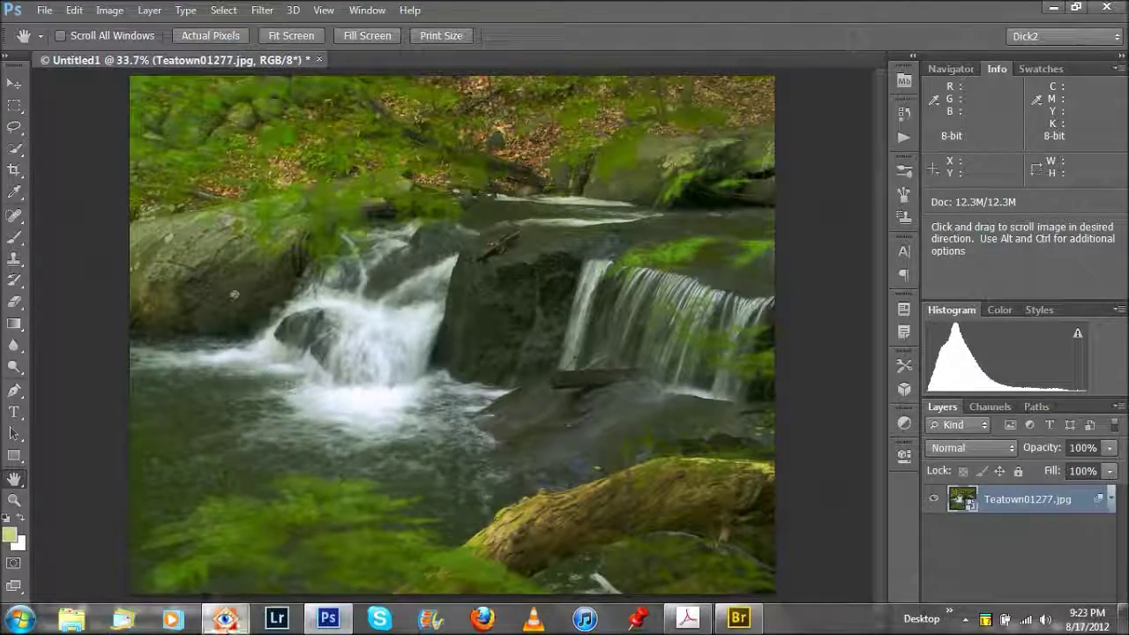
{"action": "left_click", "coordinate": [225, 621]}
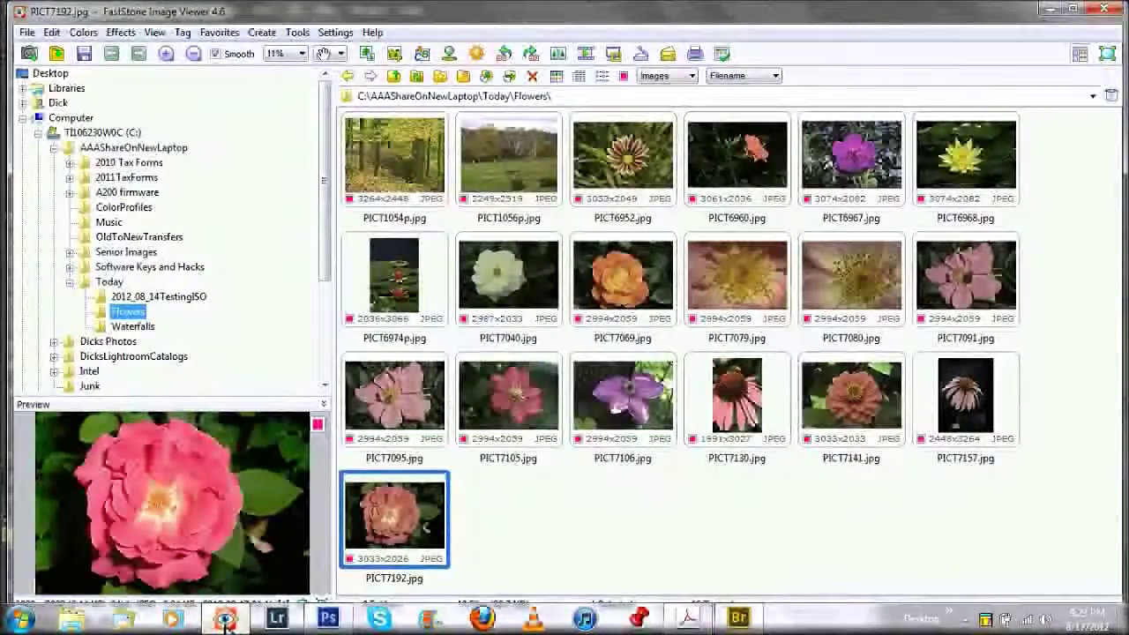
Step: In FastStone's Waterfalls folder, select Teatown01277-32stack, 01278, 01279 and Dick.jpg and compare them
{"action": "left_click", "coordinate": [226, 621]}
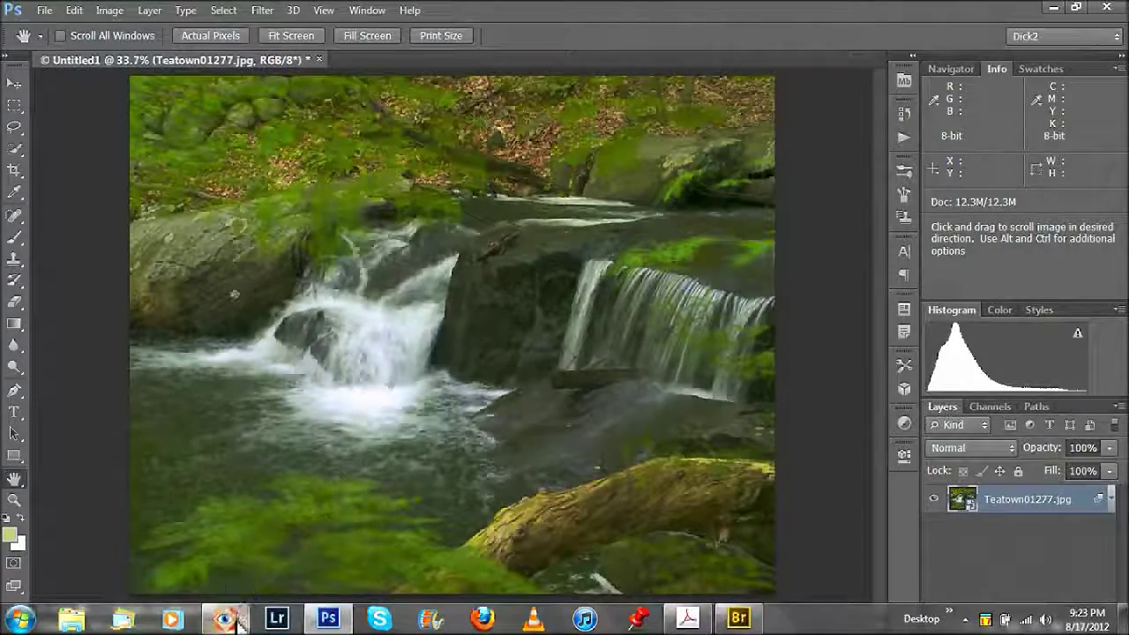
{"action": "left_click", "coordinate": [236, 621]}
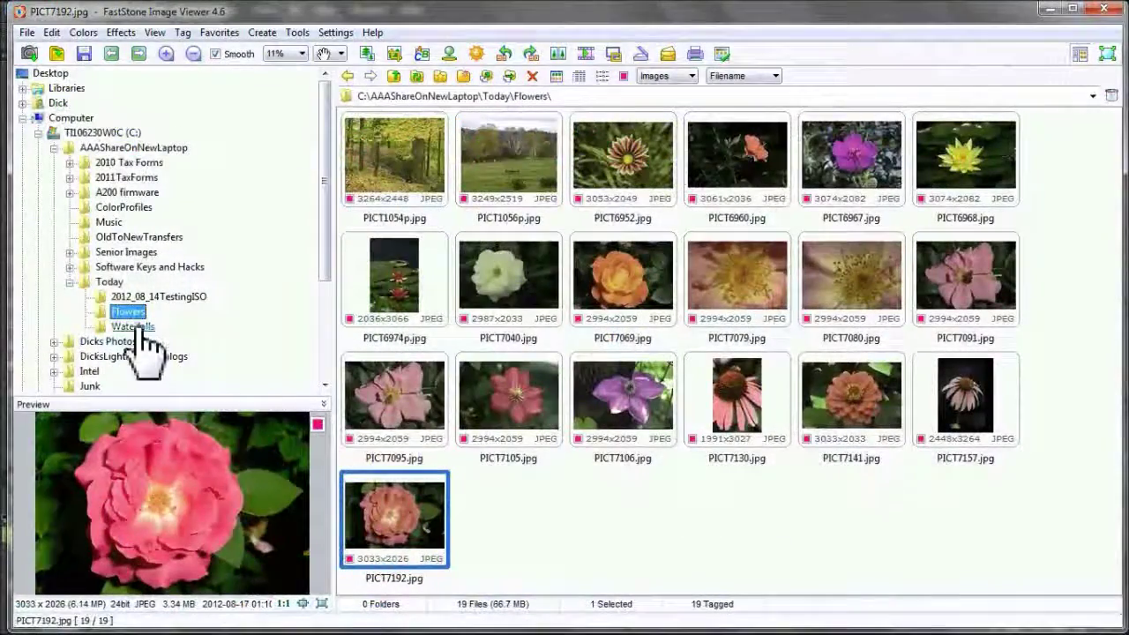
{"action": "left_click", "coordinate": [138, 330]}
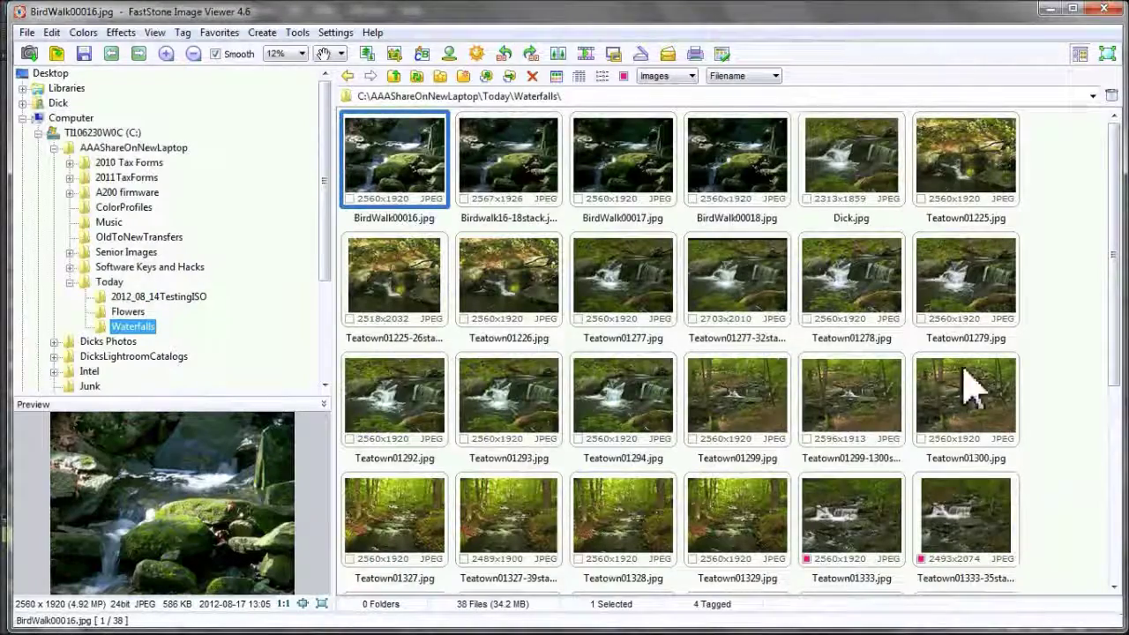
{"action": "left_click", "coordinate": [745, 314]}
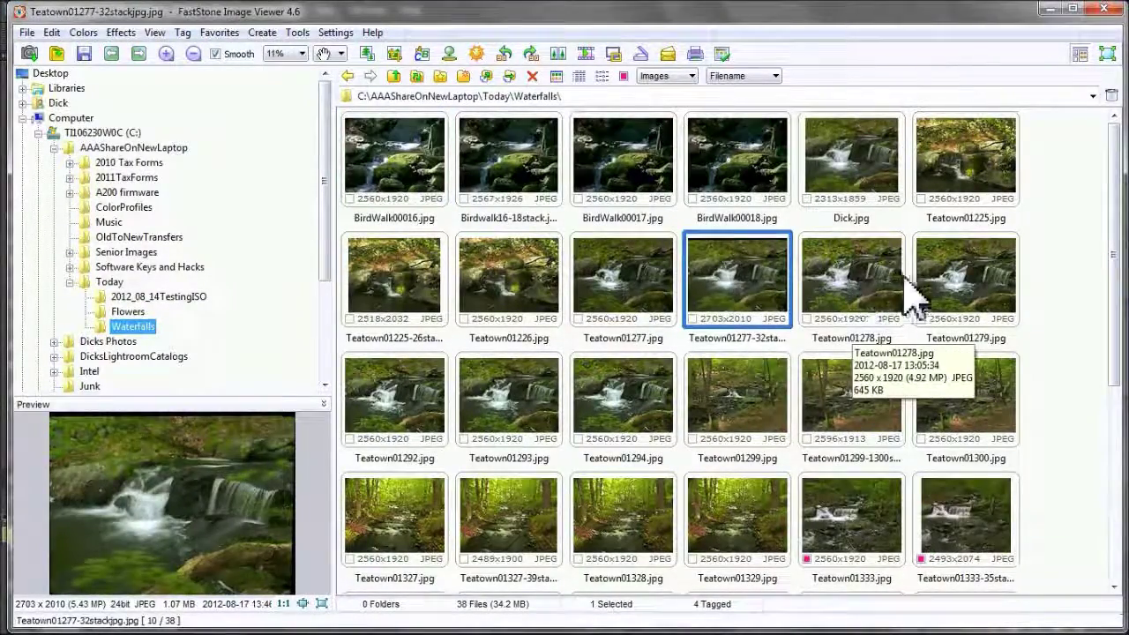
{"action": "left_click", "coordinate": [954, 294], "text": "shift"}
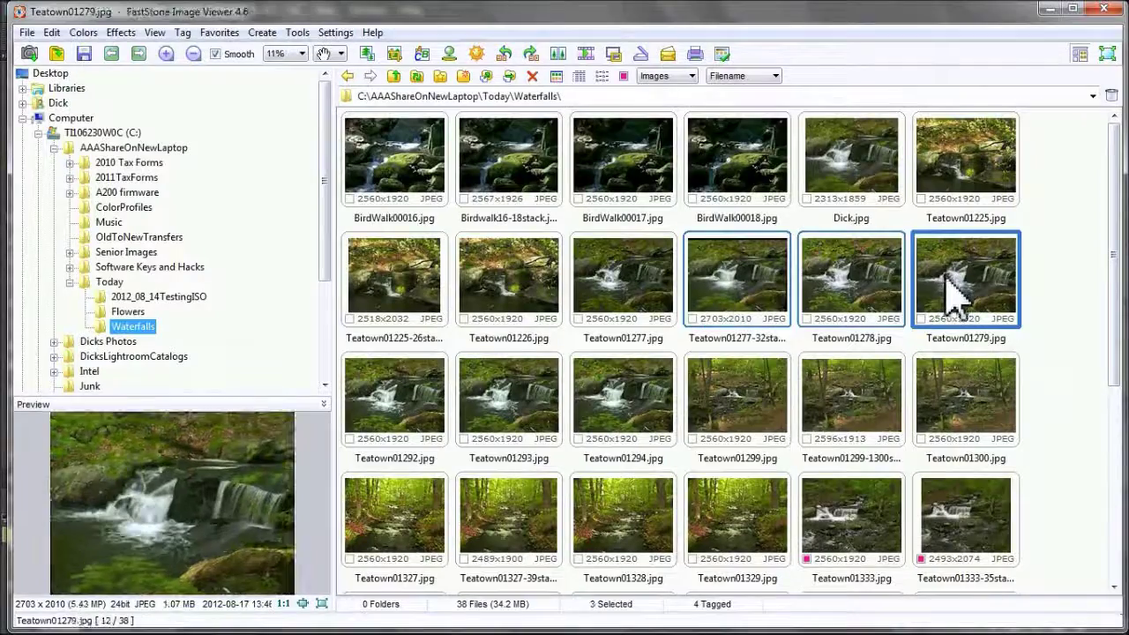
{"action": "left_click", "coordinate": [843, 190], "text": "ctrl"}
{"action": "left_click", "coordinate": [558, 54]}
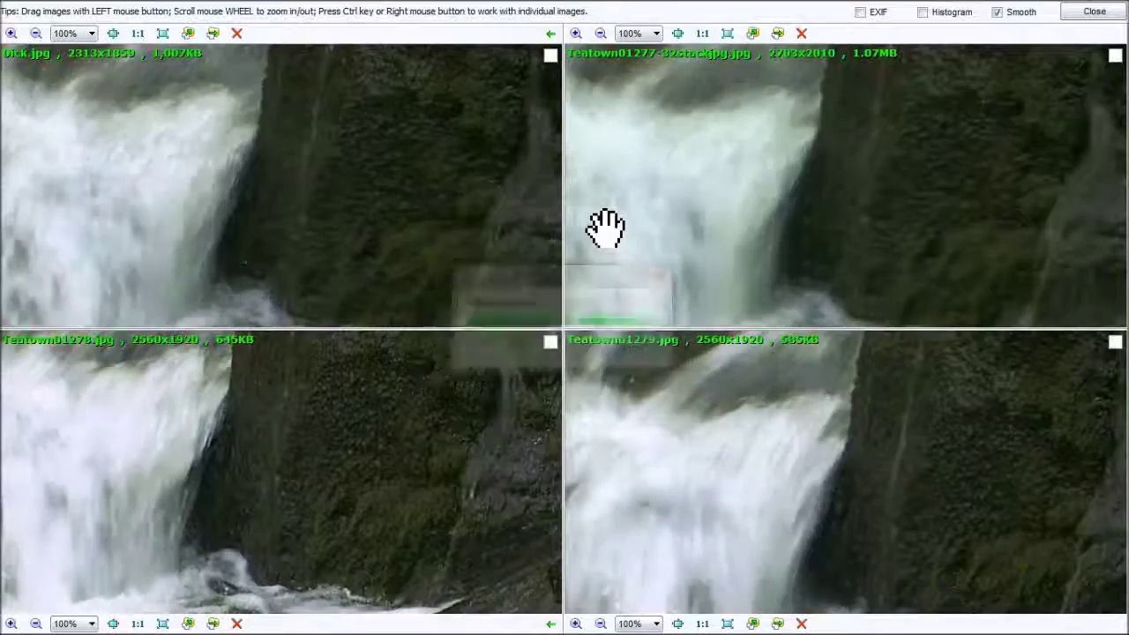
Step: Fit the four images, zoom in and pan across the falls together, then close the comparison
{"action": "left_click", "coordinate": [678, 34]}
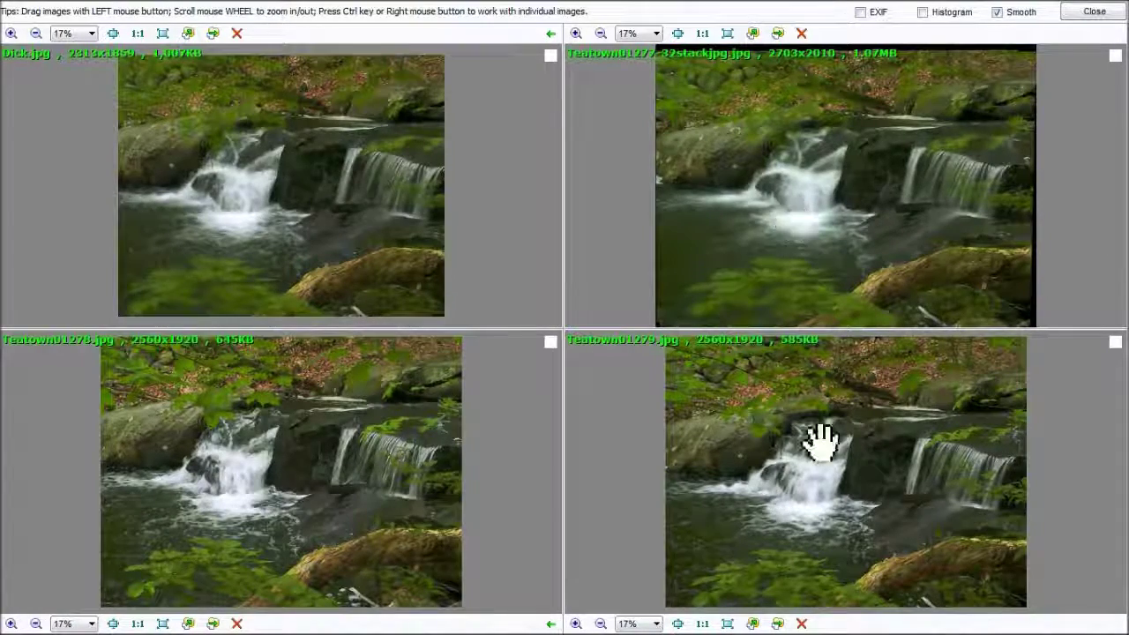
{"action": "scroll", "coordinate": [819, 428], "scroll_direction": "up", "scroll_amount": 2}
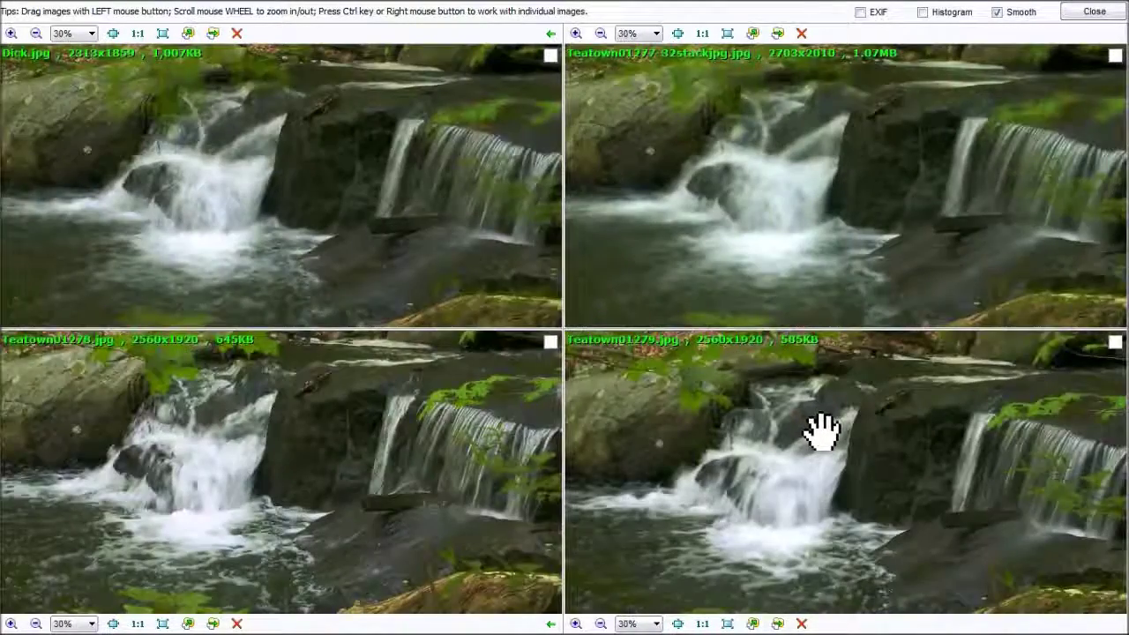
{"action": "scroll", "coordinate": [821, 429], "scroll_direction": "up", "scroll_amount": 1}
{"action": "scroll", "coordinate": [821, 430], "scroll_direction": "up", "scroll_amount": 1}
{"action": "scroll", "coordinate": [820, 429], "scroll_direction": "down", "scroll_amount": 1}
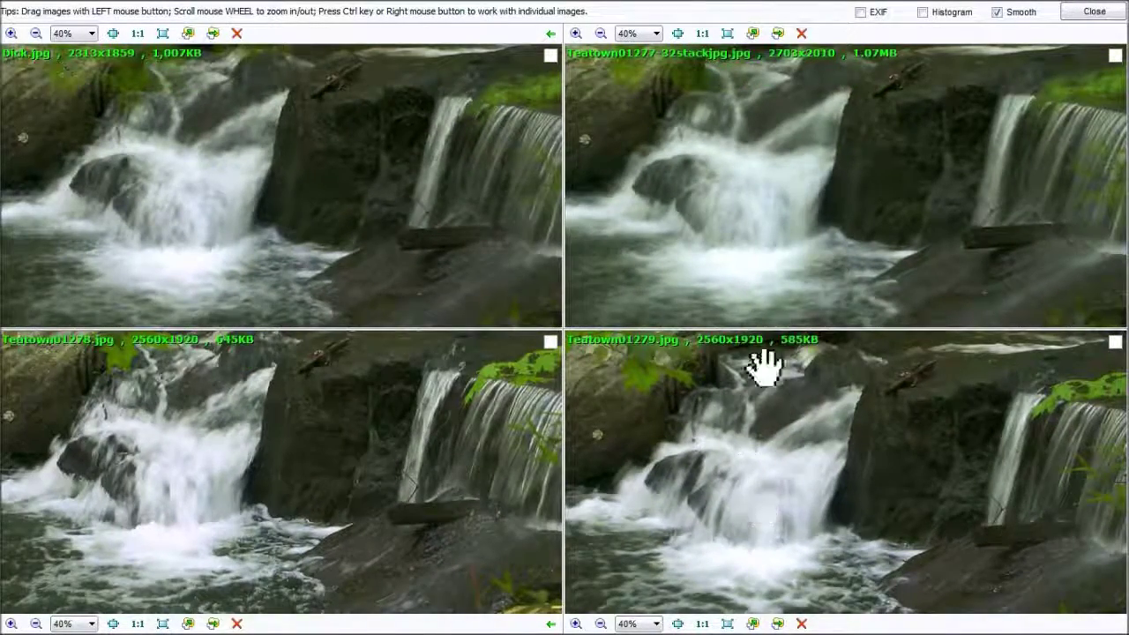
{"action": "mouse_move", "coordinate": [789, 227]}
{"action": "left_mouse_down"}
{"action": "mouse_move", "coordinate": [726, 252]}
{"action": "mouse_move", "coordinate": [719, 231]}
{"action": "mouse_move", "coordinate": [794, 235]}
{"action": "left_mouse_up"}
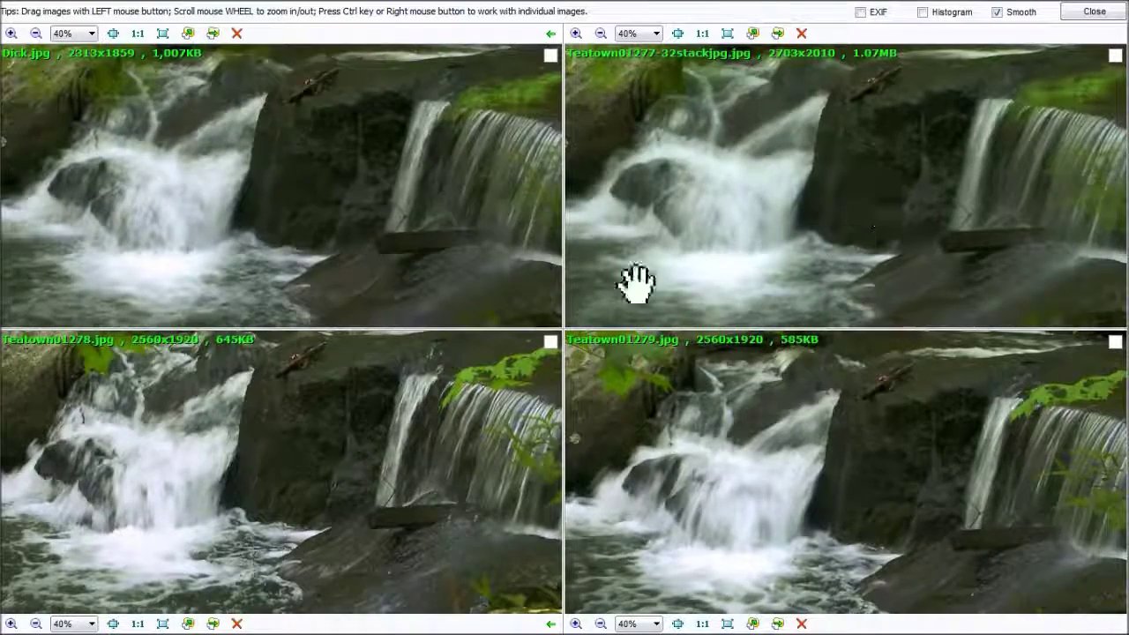
{"action": "left_click_drag", "start_coordinate": [410, 232], "coordinate": [379, 184]}
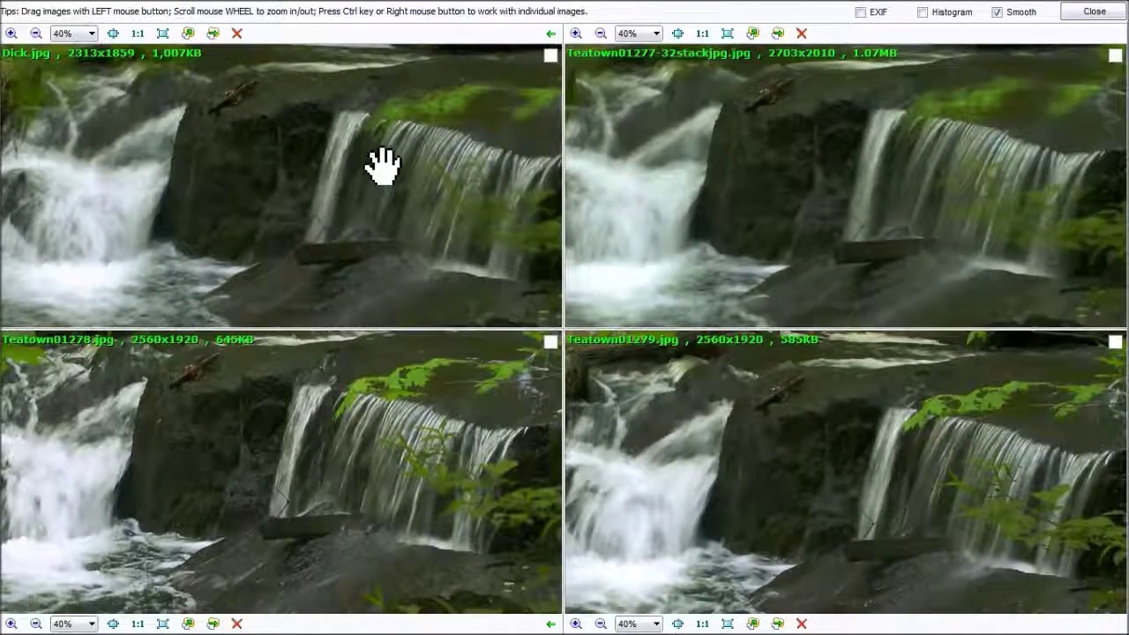
{"action": "left_click_drag", "start_coordinate": [232, 206], "coordinate": [433, 232]}
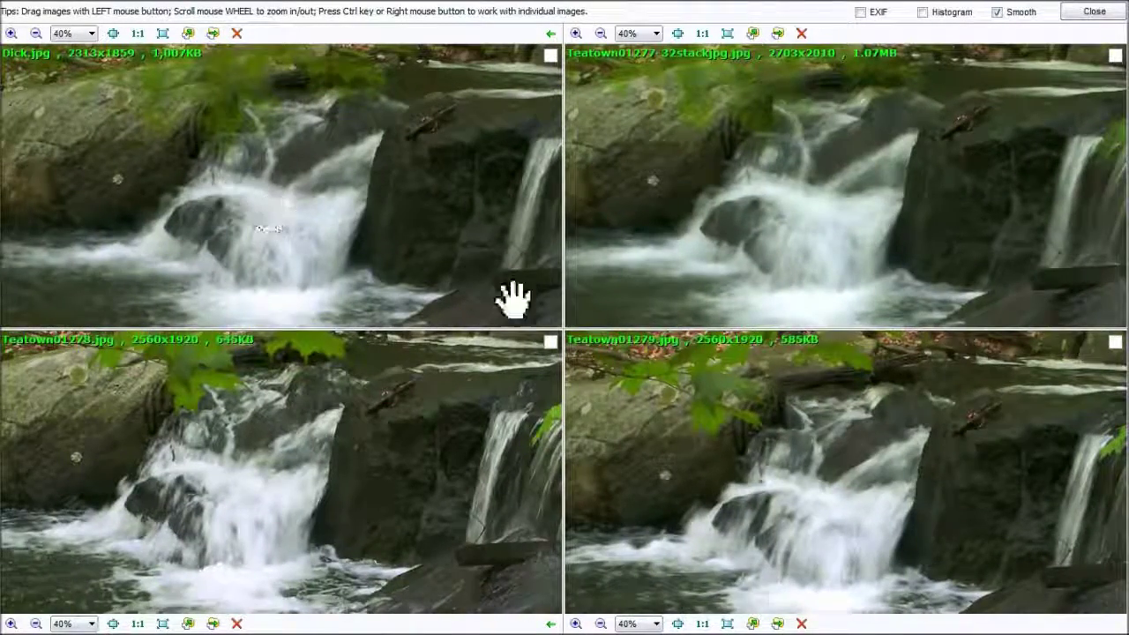
{"action": "left_click_drag", "start_coordinate": [429, 221], "coordinate": [163, 179]}
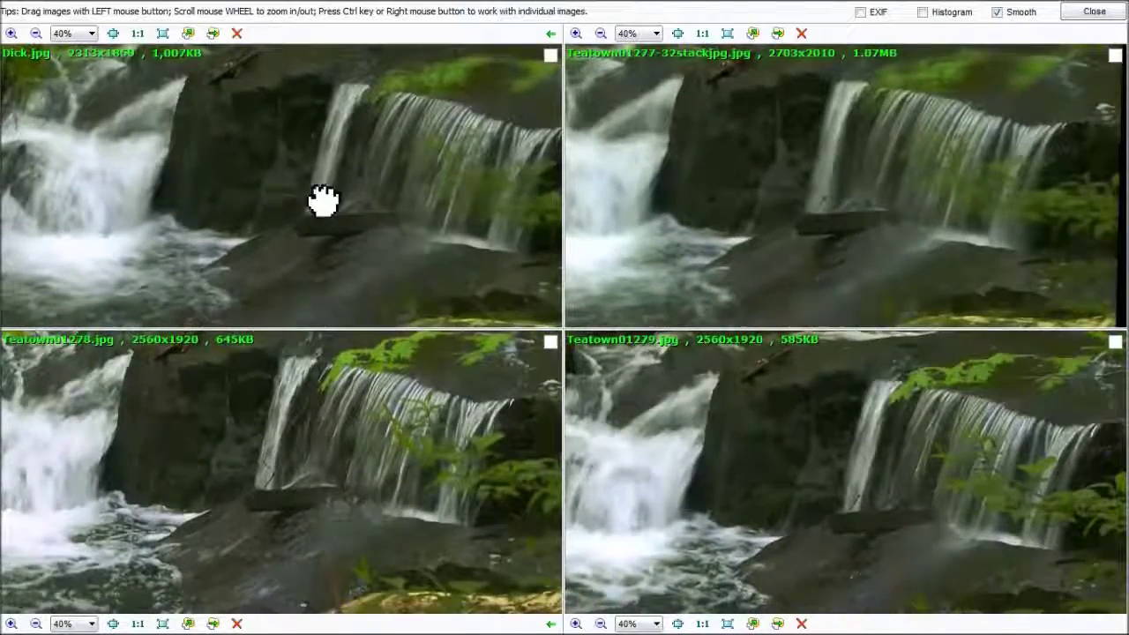
{"action": "scroll", "coordinate": [356, 209], "scroll_direction": "up", "scroll_amount": 1}
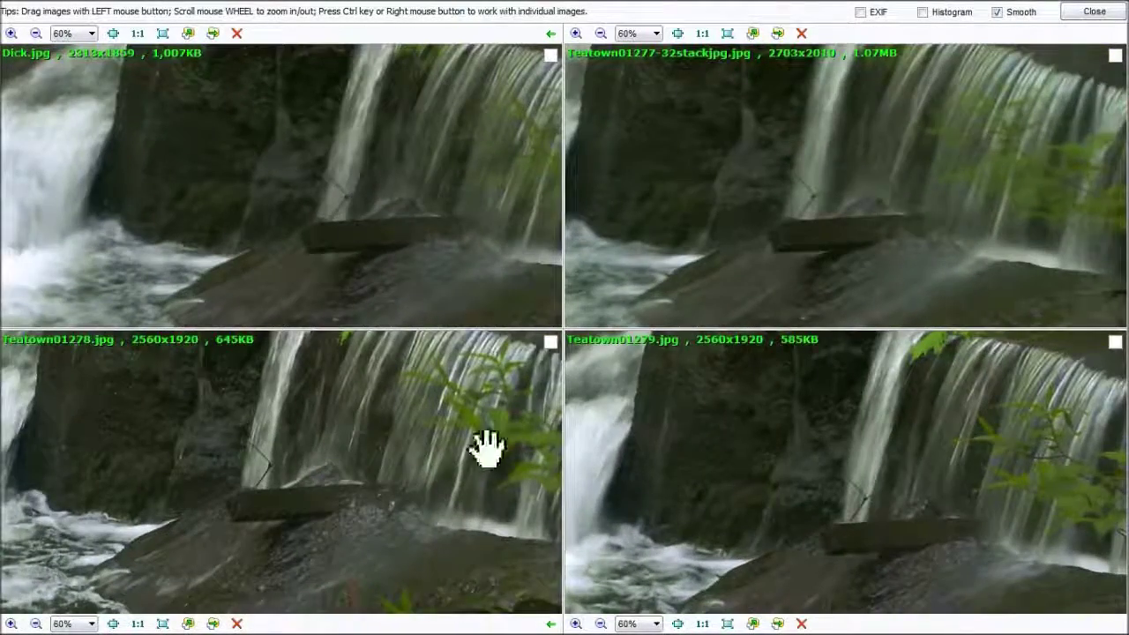
{"action": "scroll", "coordinate": [370, 476], "scroll_direction": "up", "scroll_amount": 1}
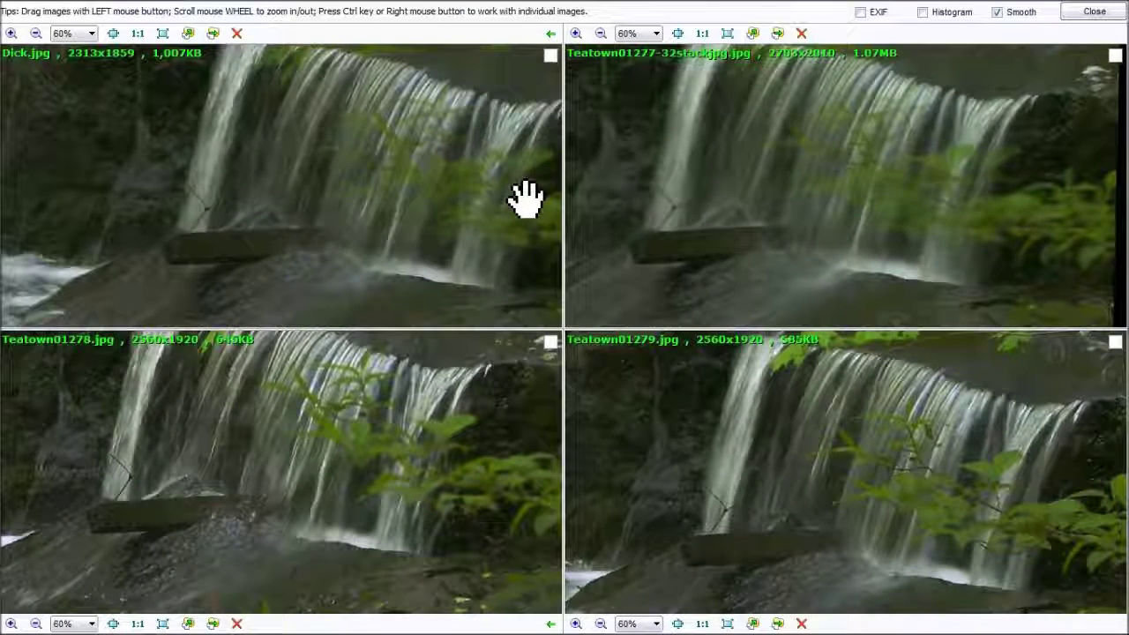
{"action": "left_click", "coordinate": [1092, 11]}
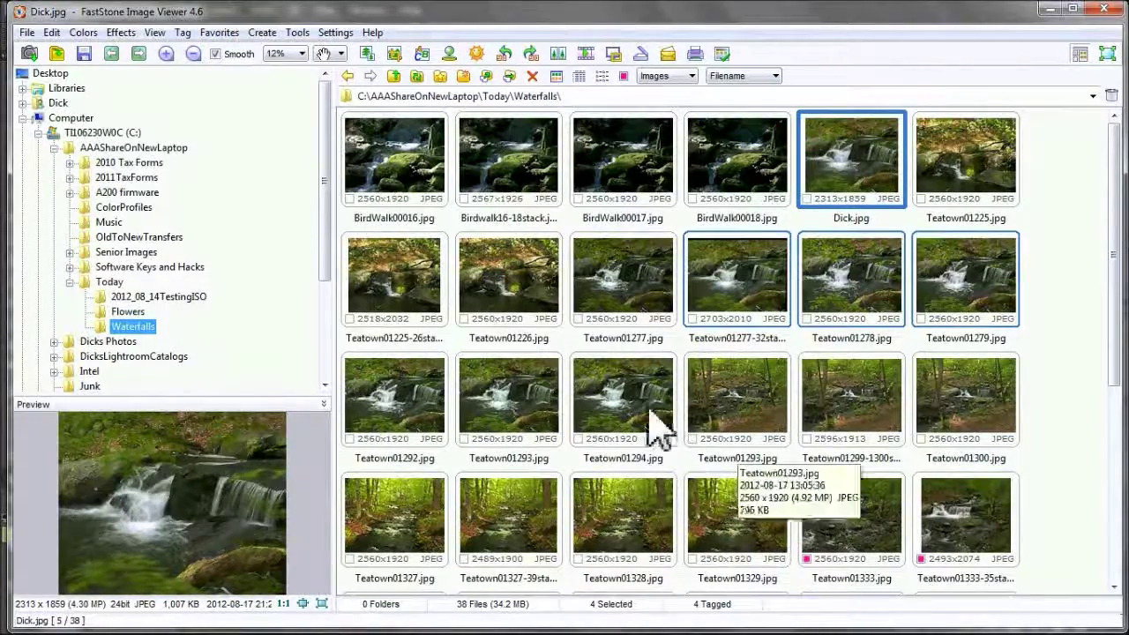
Step: Browse the 2012_08_14TestingISO and Today folders, then bring Adobe Bridge to the front
{"action": "left_click", "coordinate": [150, 296]}
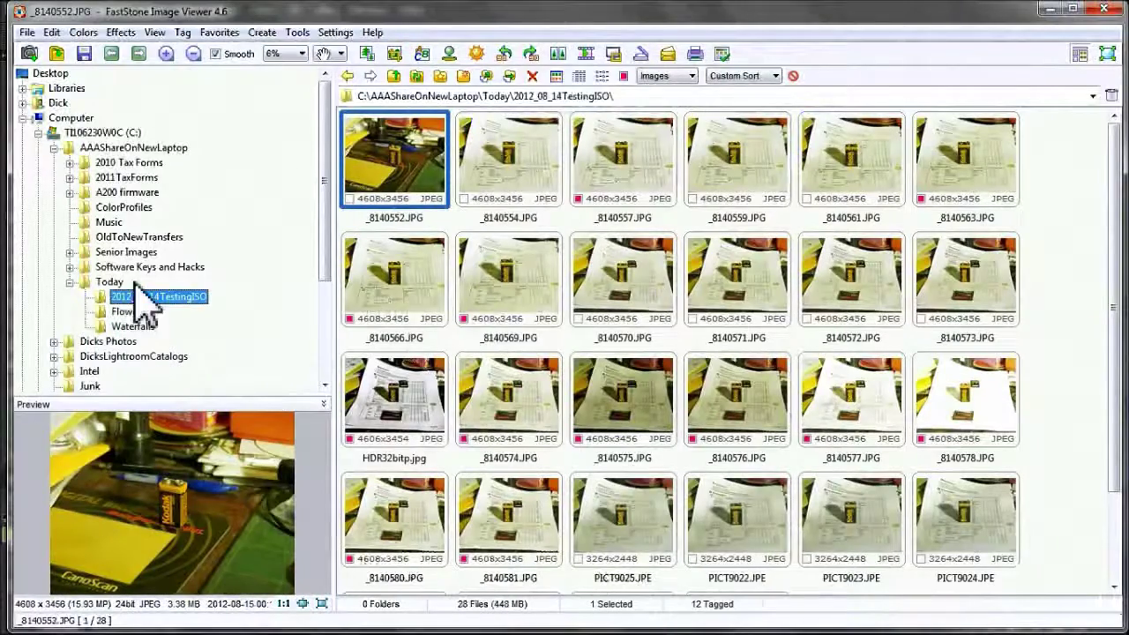
{"action": "left_click", "coordinate": [111, 283]}
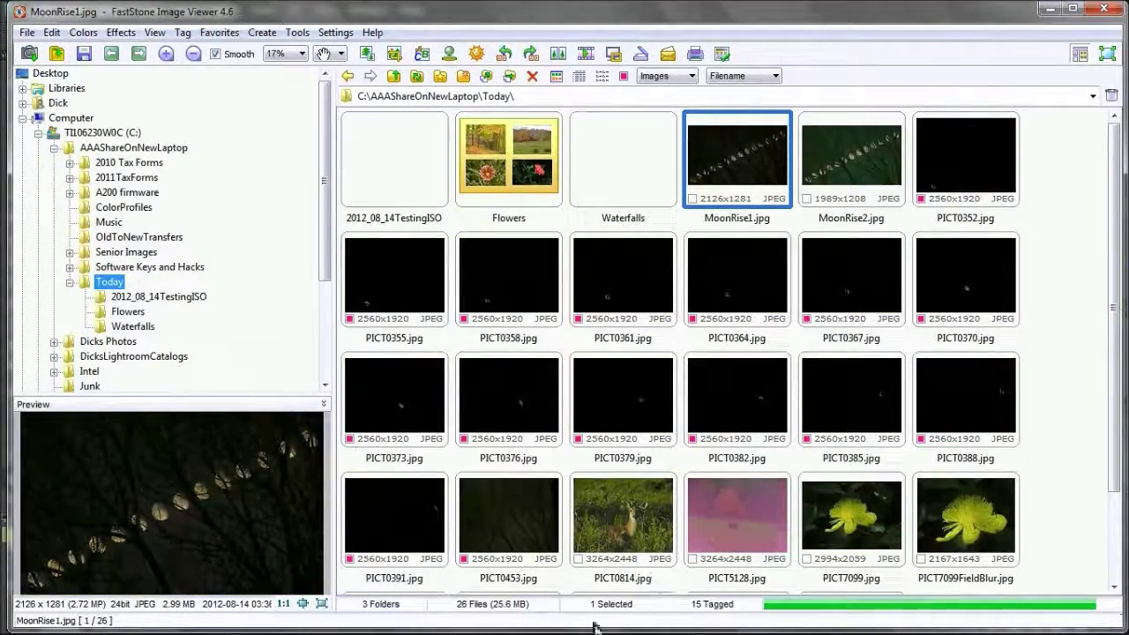
{"action": "mouse_move", "coordinate": [587, 628]}
{"action": "left_click", "coordinate": [739, 619]}
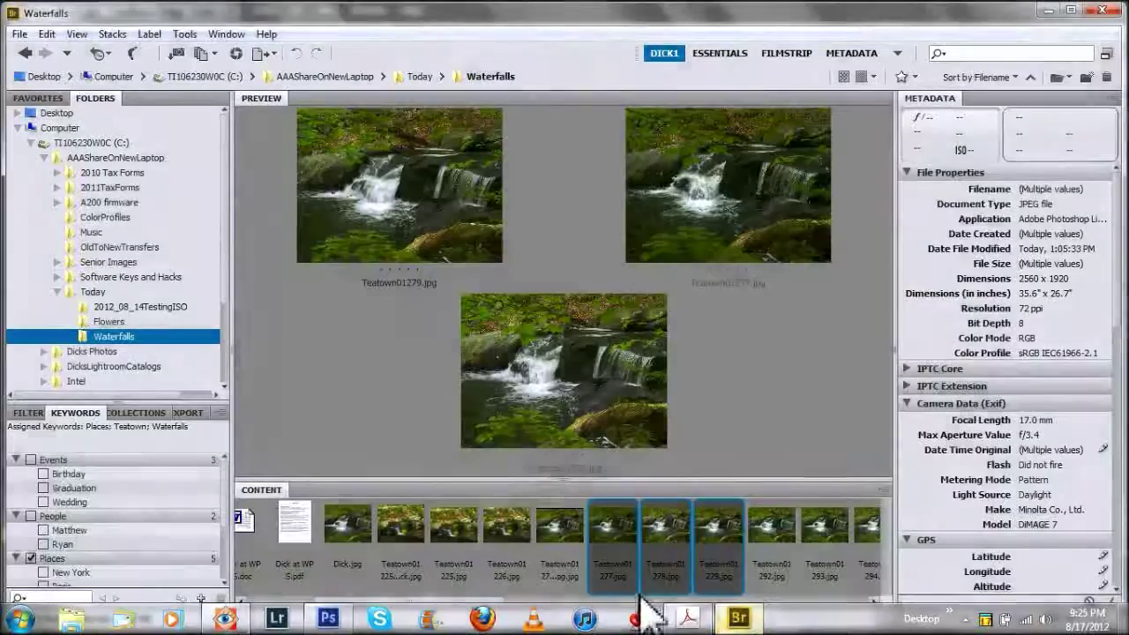
Step: Open the Today folder and preview the night frames from PICT0352 through PICT0373
{"action": "left_click", "coordinate": [99, 292]}
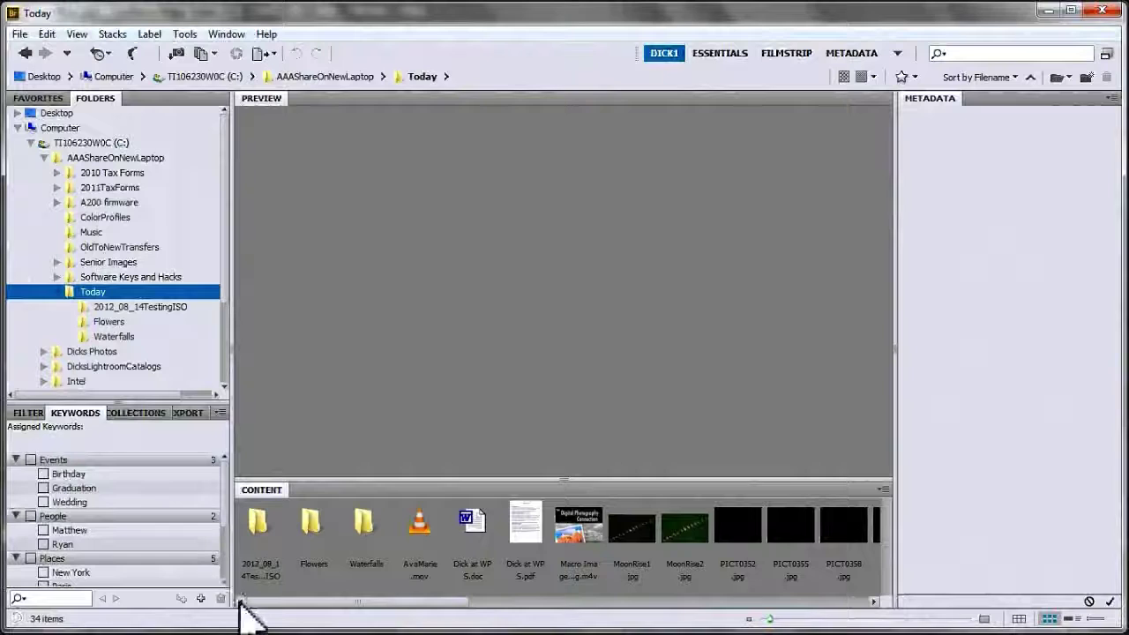
{"action": "left_click_drag", "start_coordinate": [277, 604], "coordinate": [368, 606]}
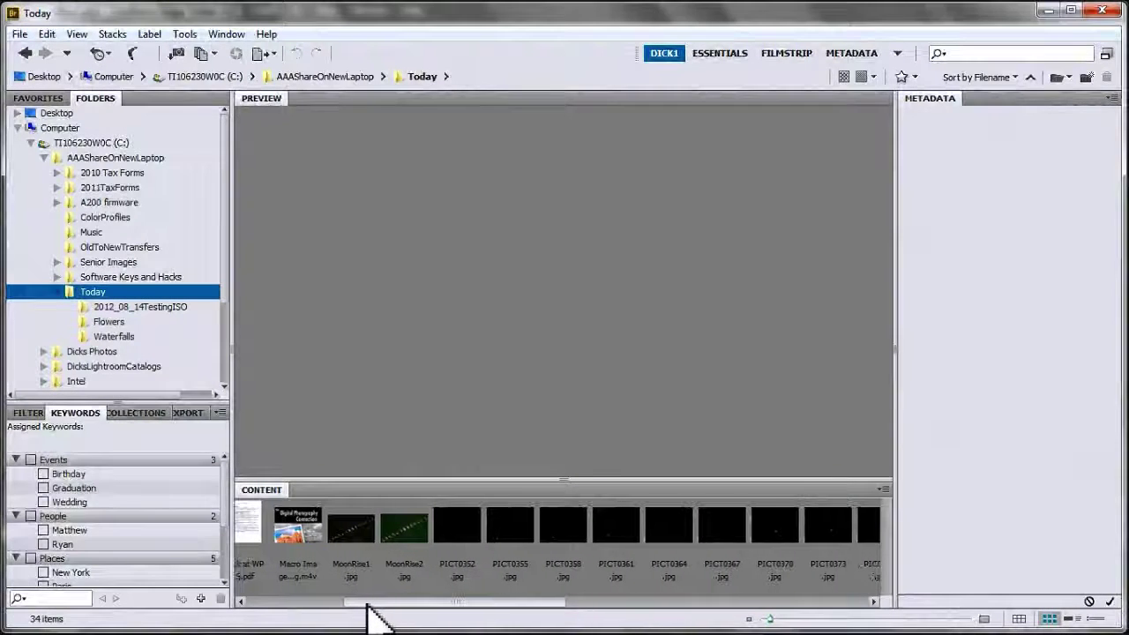
{"action": "left_click", "coordinate": [454, 545]}
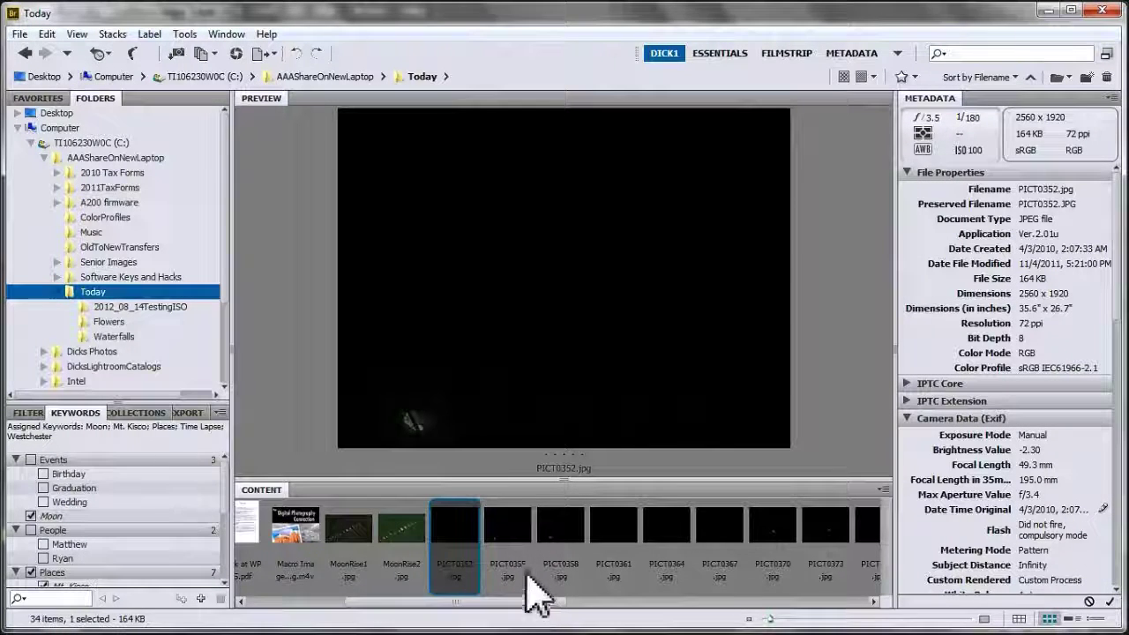
{"action": "left_click", "coordinate": [490, 527]}
{"action": "left_click", "coordinate": [566, 542]}
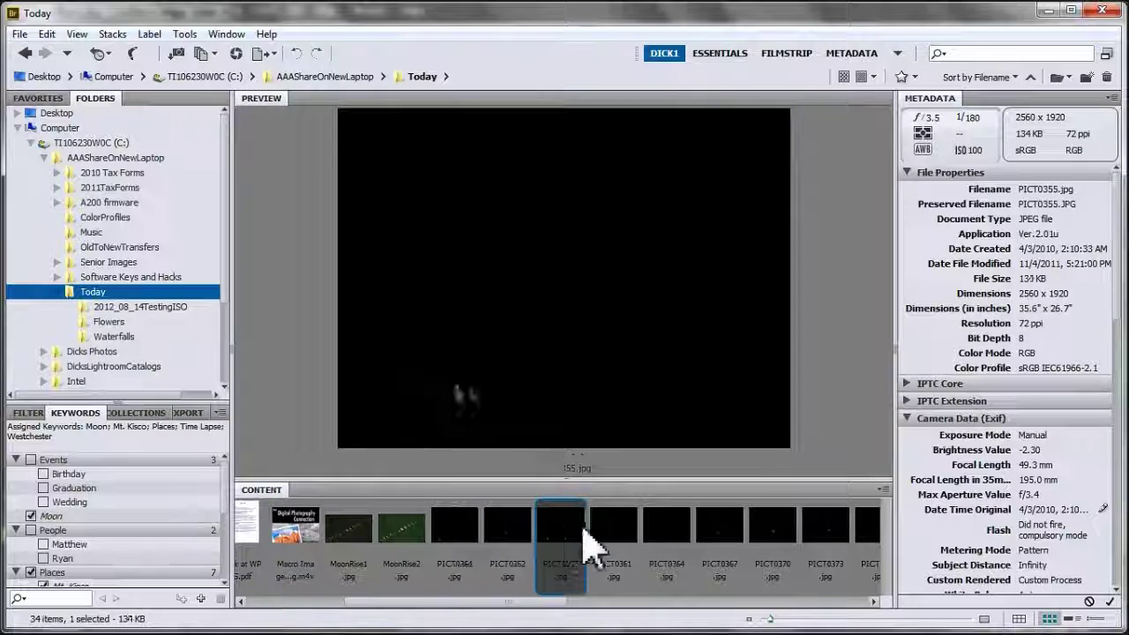
{"action": "left_click", "coordinate": [613, 542]}
{"action": "left_click", "coordinate": [664, 549]}
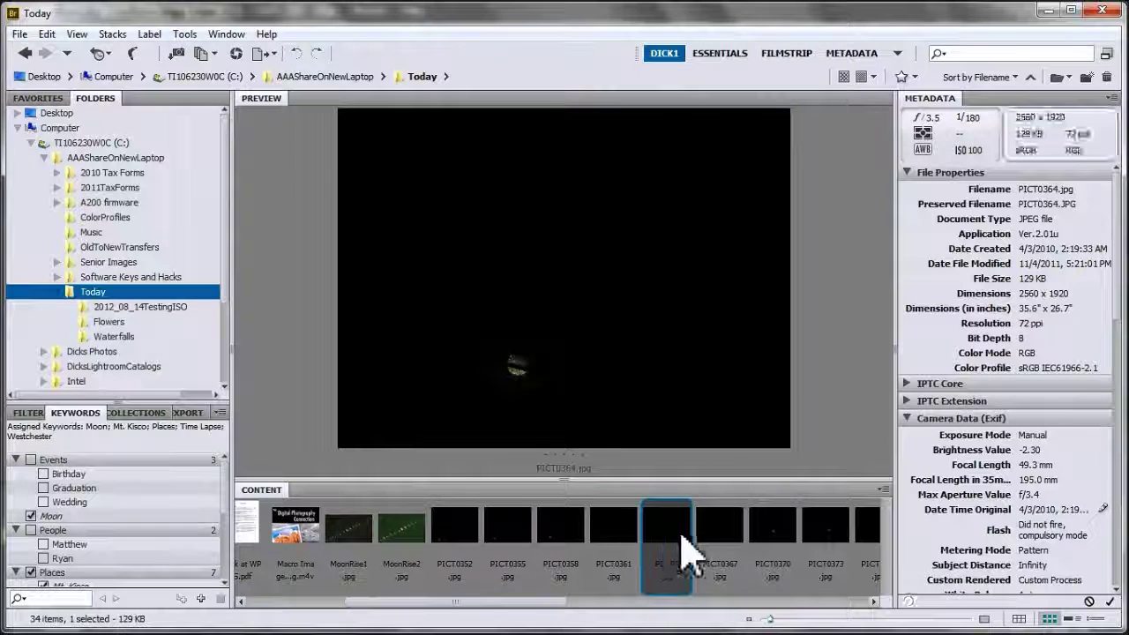
{"action": "left_click", "coordinate": [717, 549]}
{"action": "left_click", "coordinate": [774, 540]}
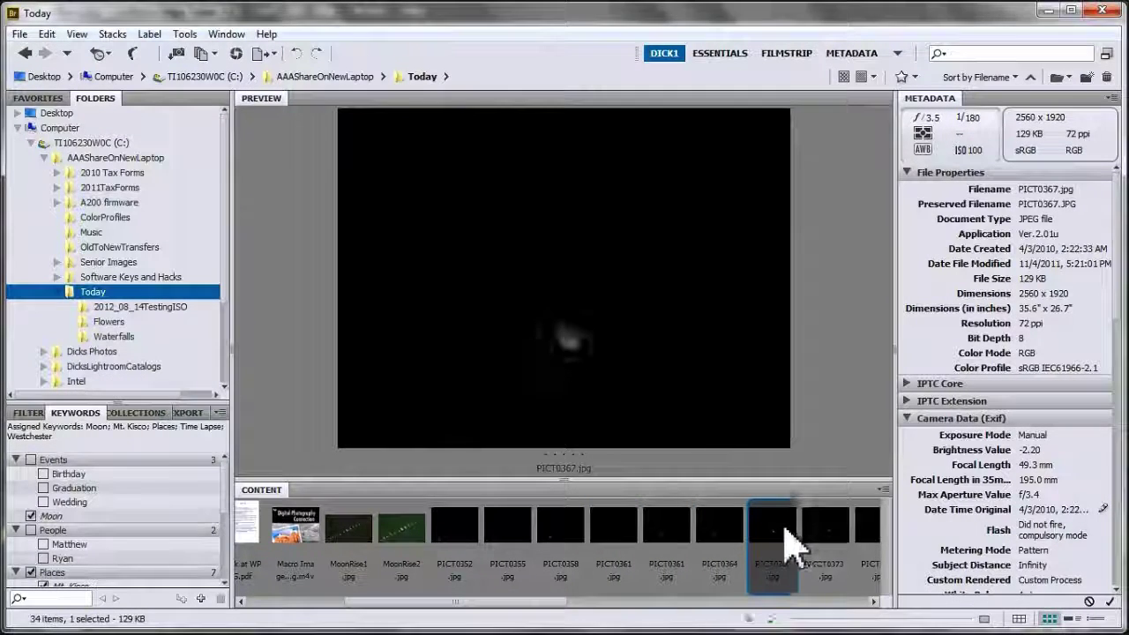
{"action": "left_click", "coordinate": [828, 540]}
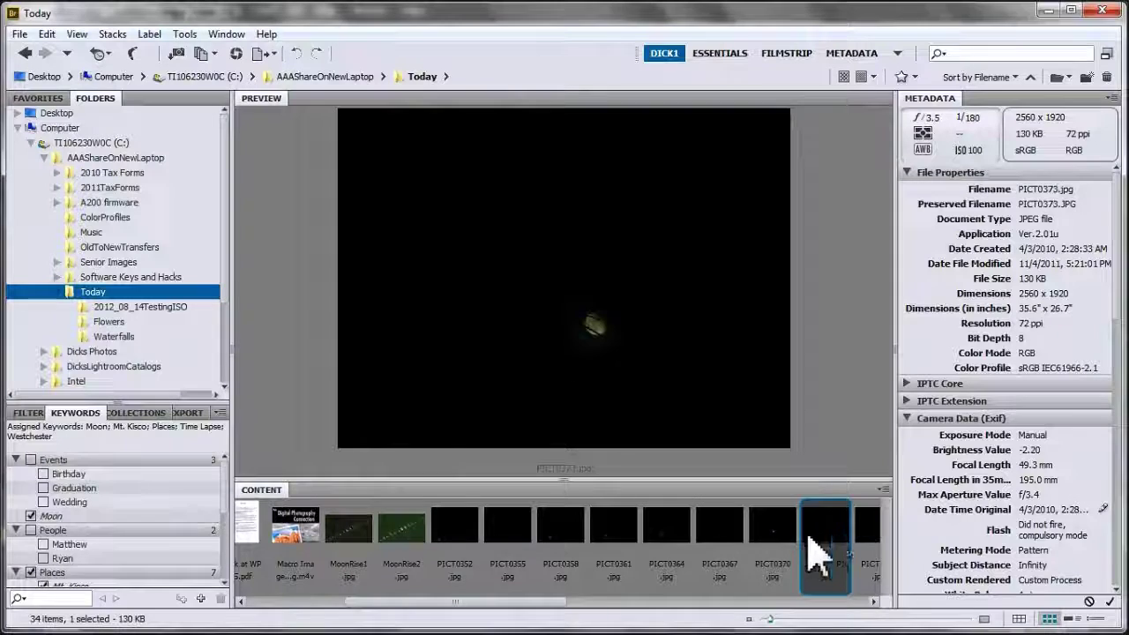
Step: Select the fifteen PICT frames from PICT0352 onward
{"action": "left_click", "coordinate": [452, 539]}
{"action": "left_click_drag", "start_coordinate": [532, 604], "coordinate": [697, 604]}
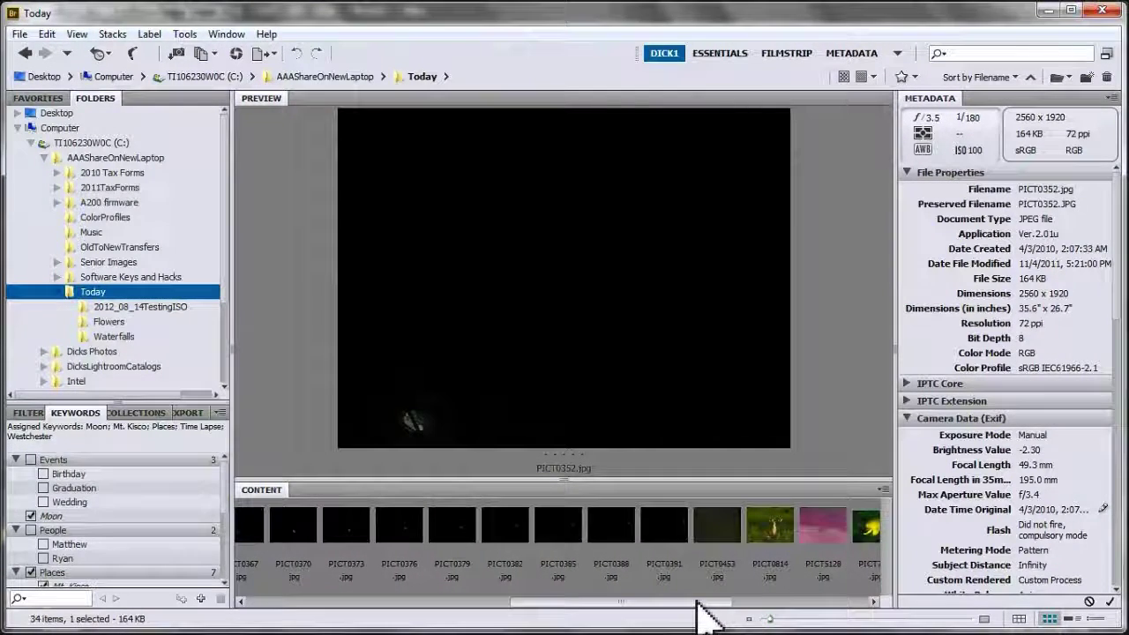
{"action": "left_click", "coordinate": [716, 551], "text": "shift"}
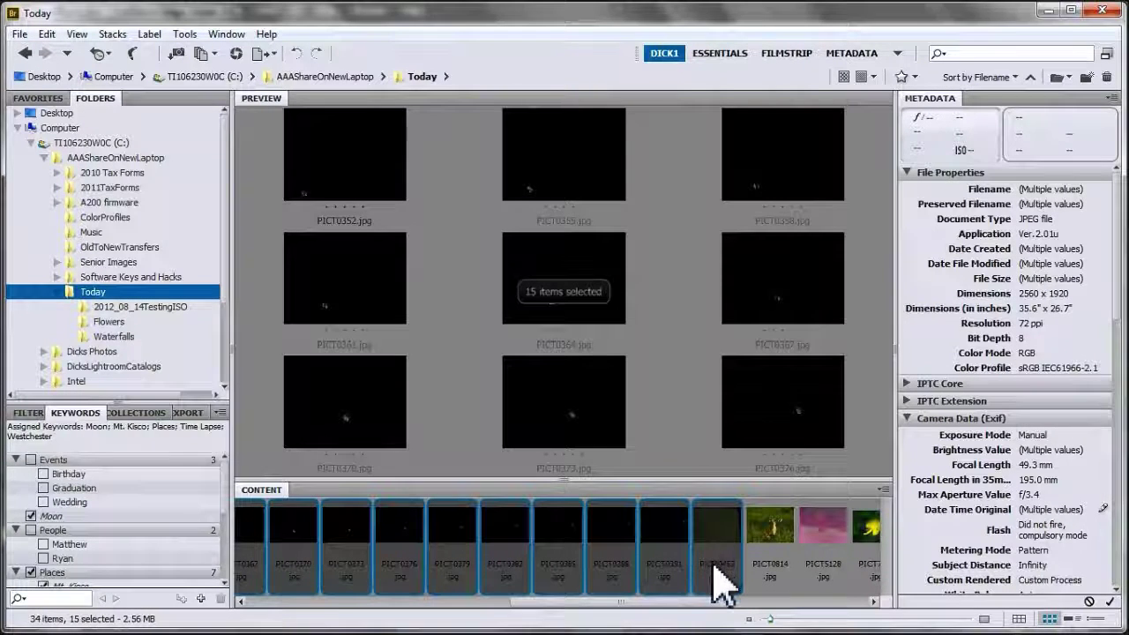
{"action": "left_click", "coordinate": [183, 36]}
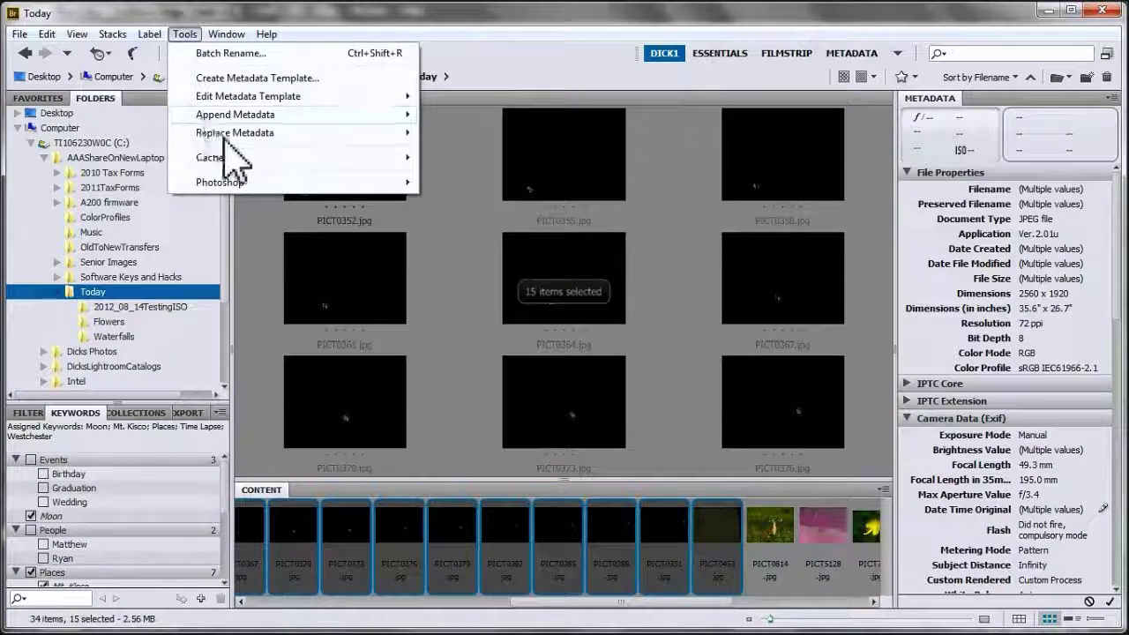
Step: Run Tools > Photoshop > Load Files into Photoshop Layers on the 15 selected frames
{"action": "mouse_move", "coordinate": [255, 183]}
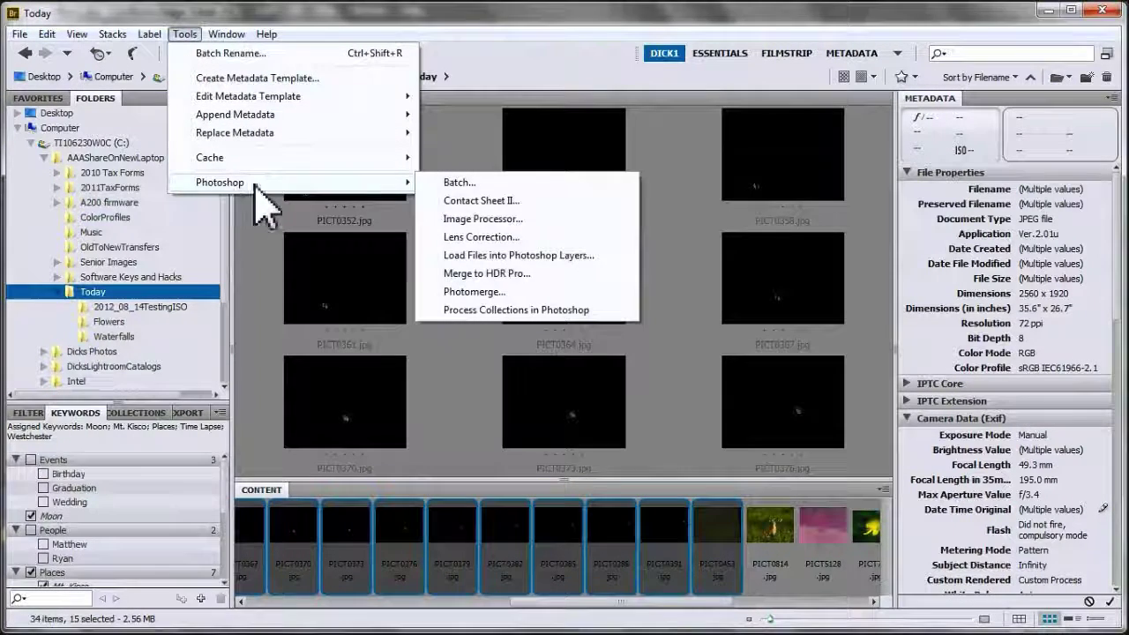
{"action": "left_click", "coordinate": [477, 255]}
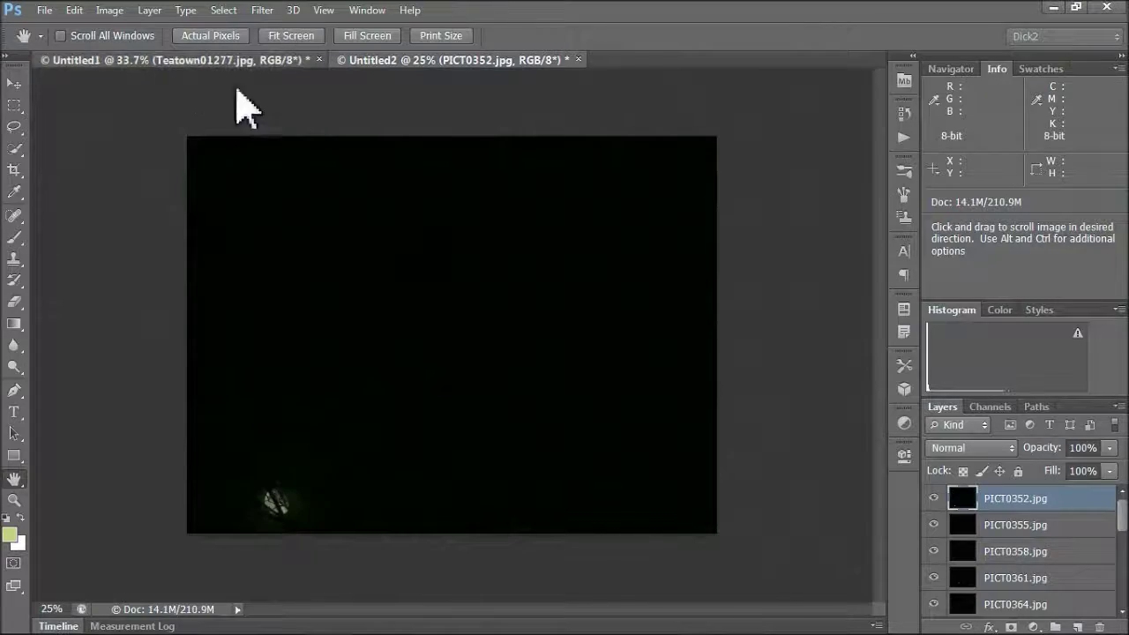
Step: Close the Untitled1 waterfall document without saving changes
{"action": "left_click", "coordinate": [256, 60]}
{"action": "left_click", "coordinate": [318, 60]}
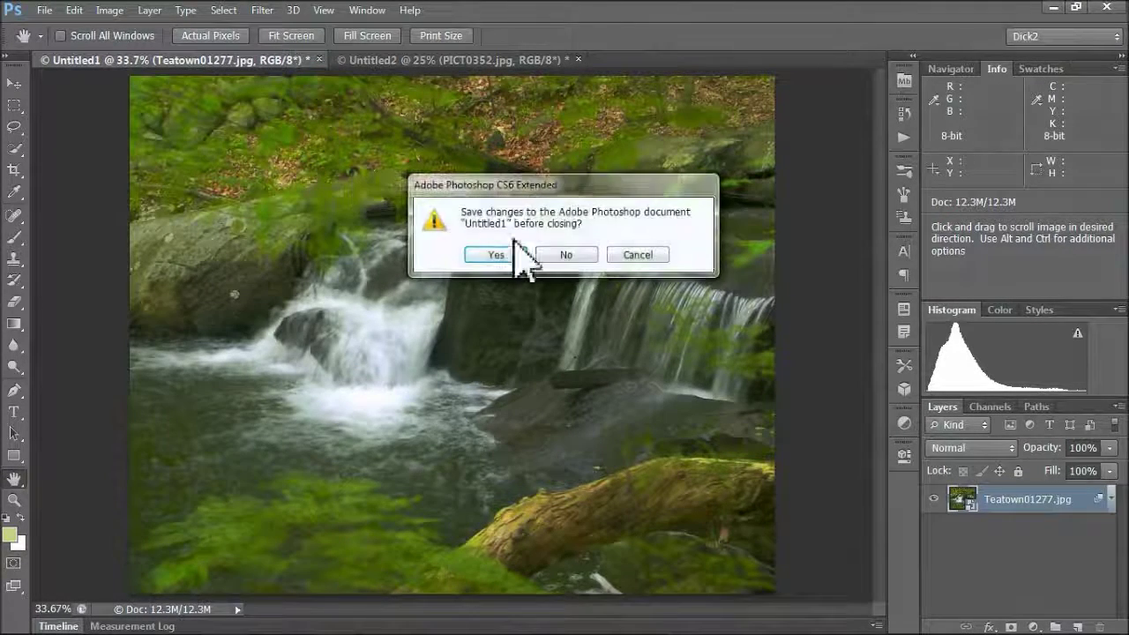
{"action": "left_click", "coordinate": [569, 255]}
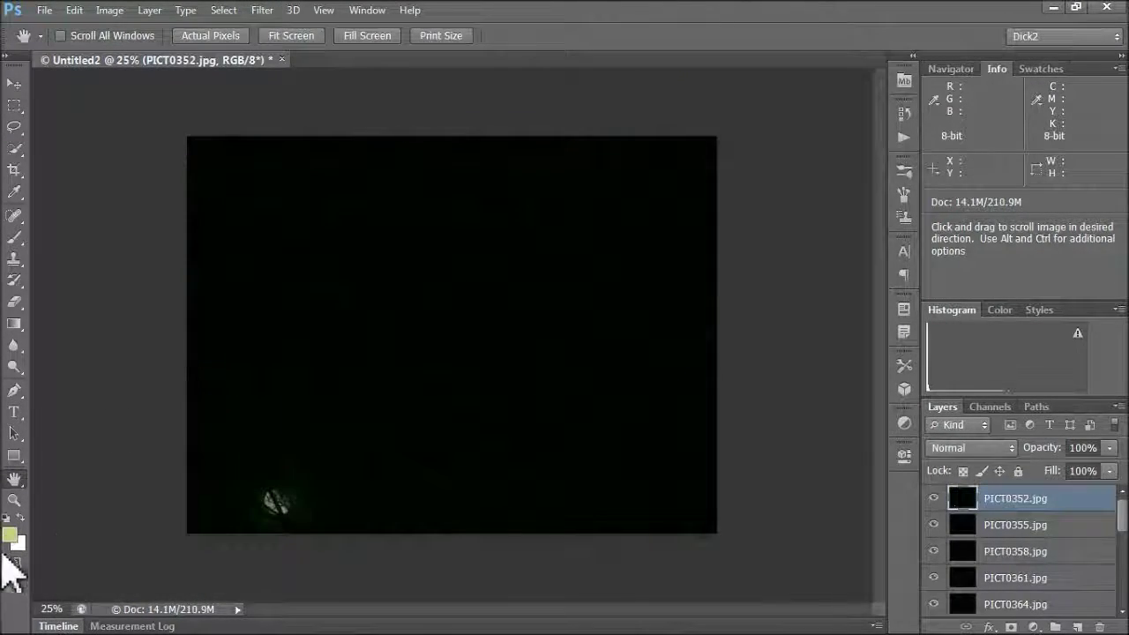
Step: Fit the stack to the screen and select all layers from PICT0352.jpg to PICT0453.jpg
{"action": "double_click", "coordinate": [13, 481]}
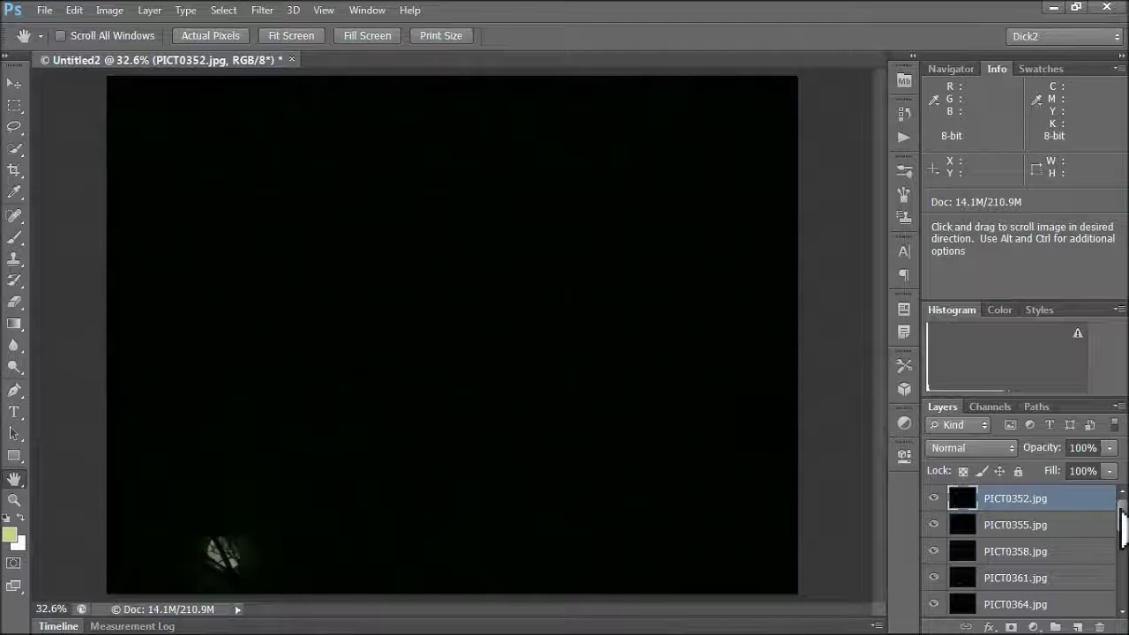
{"action": "scroll", "coordinate": [1122, 528], "scroll_direction": "down", "scroll_amount": 5}
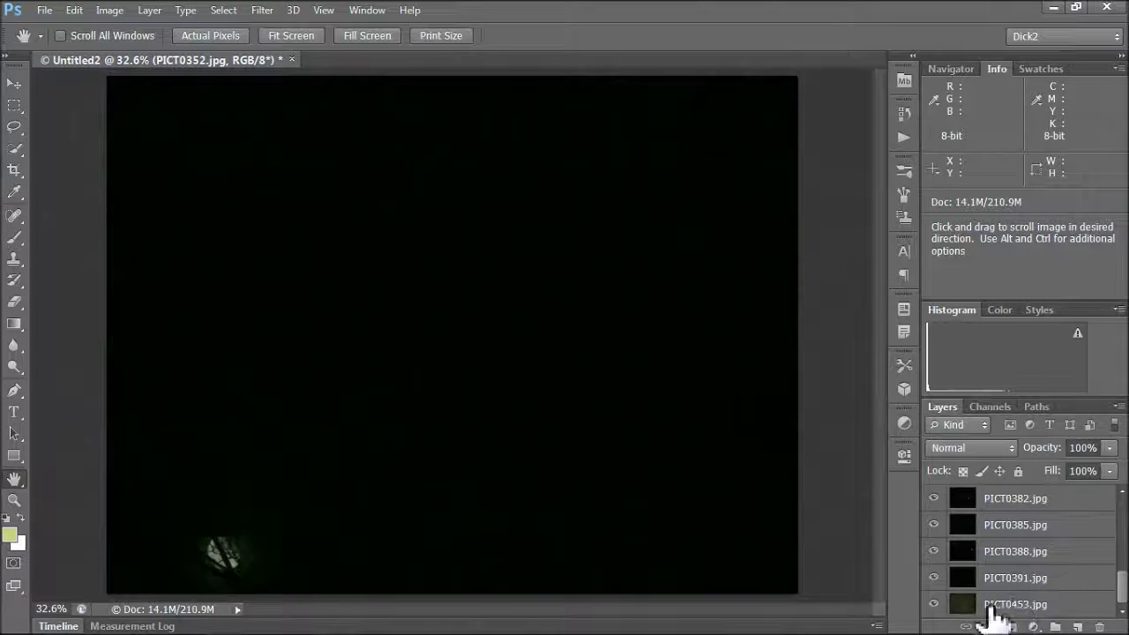
{"action": "left_click", "coordinate": [992, 607], "text": "shift"}
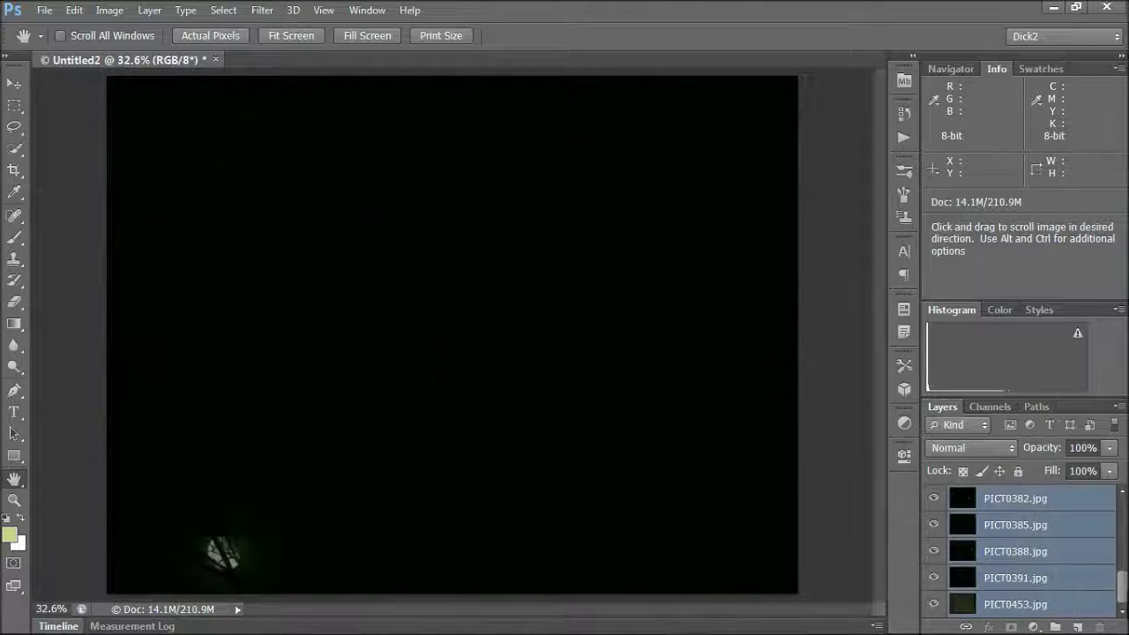
{"action": "scroll", "coordinate": [1014, 608], "scroll_direction": "up", "scroll_amount": 5}
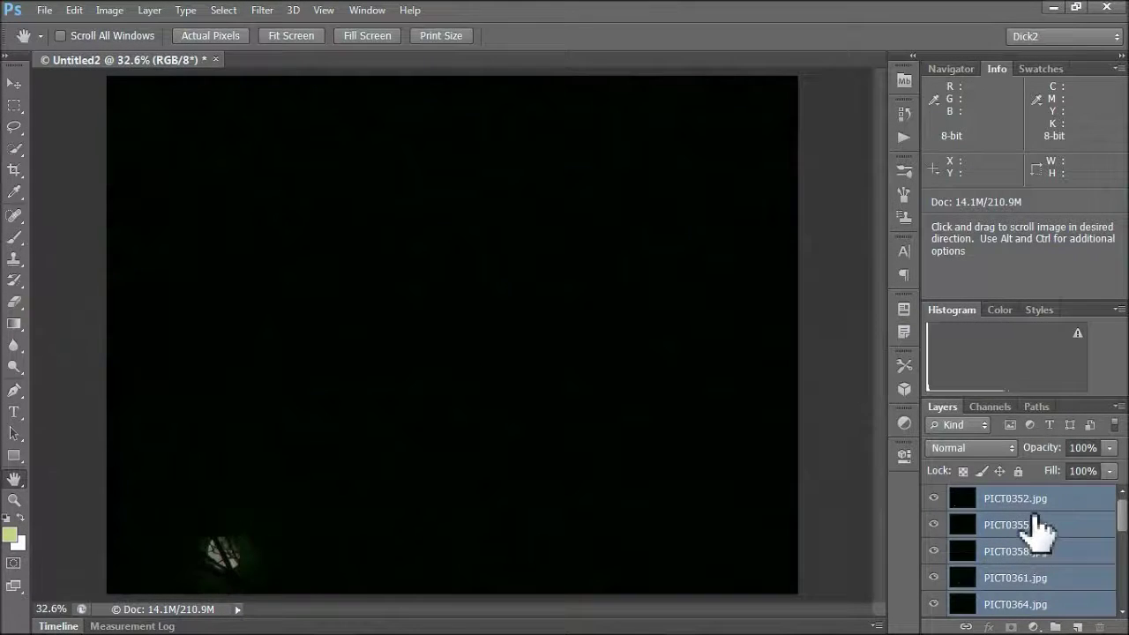
Step: Convert the selected layers to one smart object and set its Stack Mode to Mean
{"action": "right_click", "coordinate": [1048, 545]}
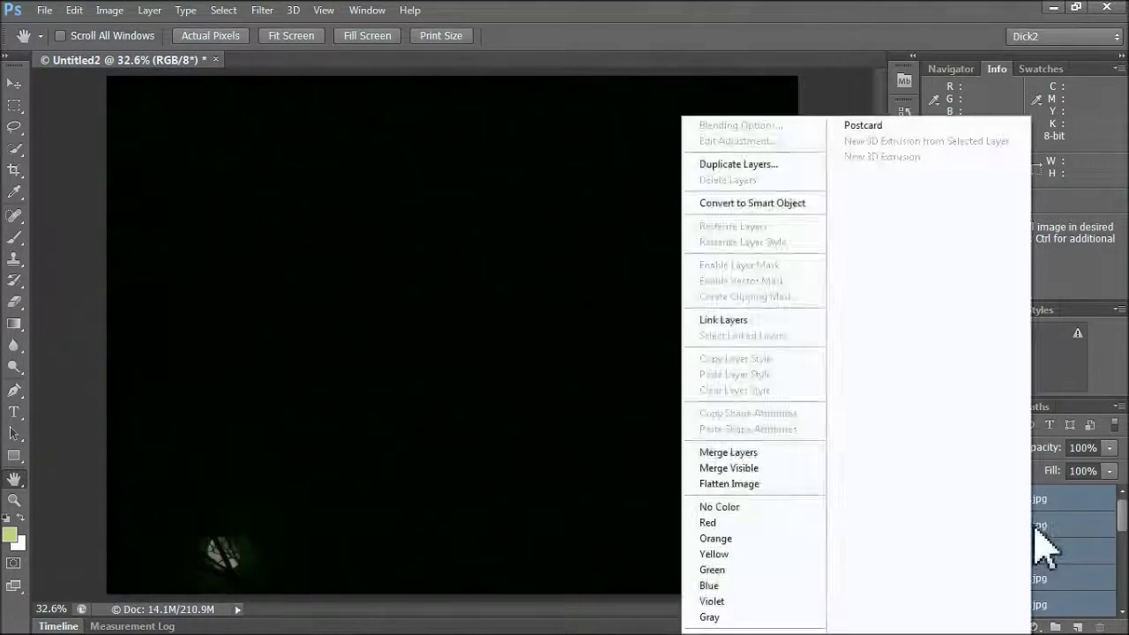
{"action": "left_click", "coordinate": [716, 205]}
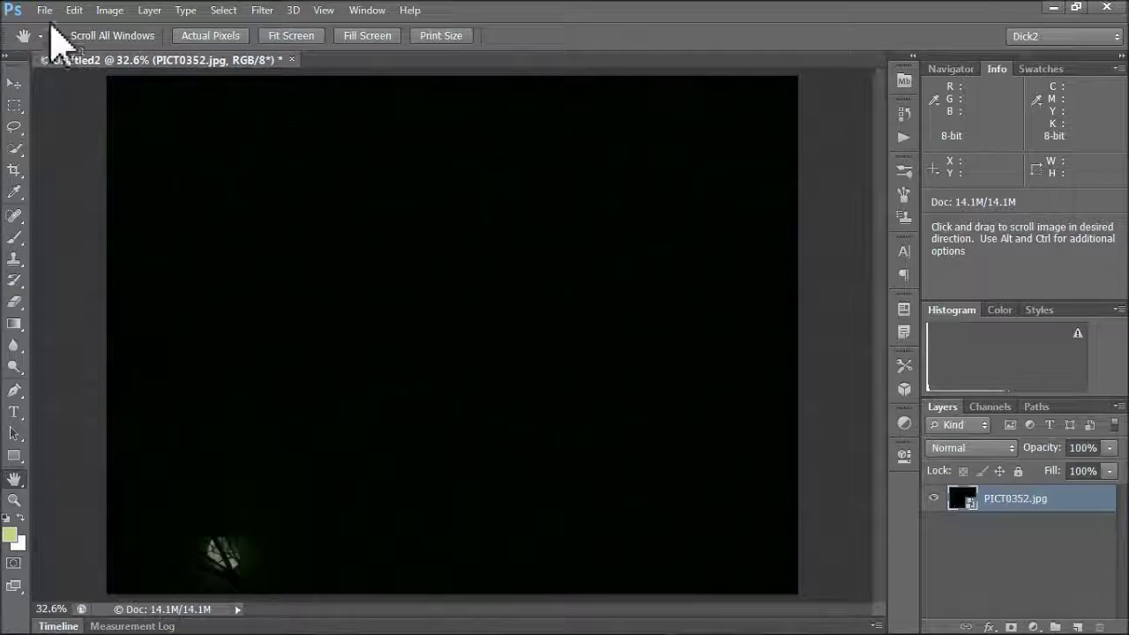
{"action": "left_click", "coordinate": [149, 12]}
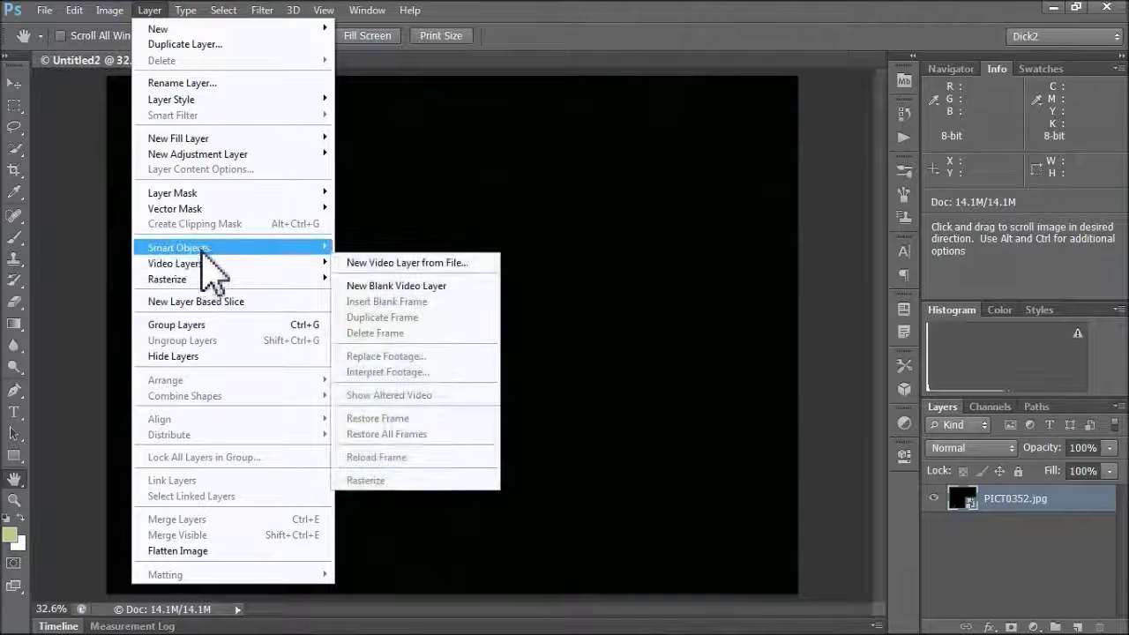
{"action": "mouse_move", "coordinate": [207, 252]}
{"action": "mouse_move", "coordinate": [450, 350]}
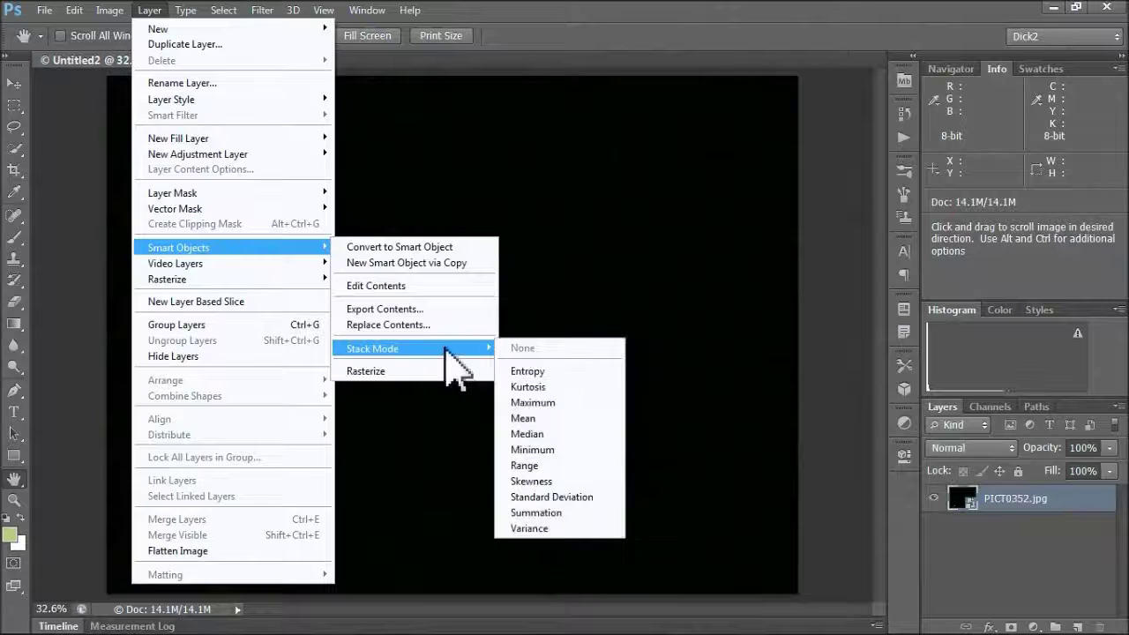
{"action": "left_click", "coordinate": [525, 420]}
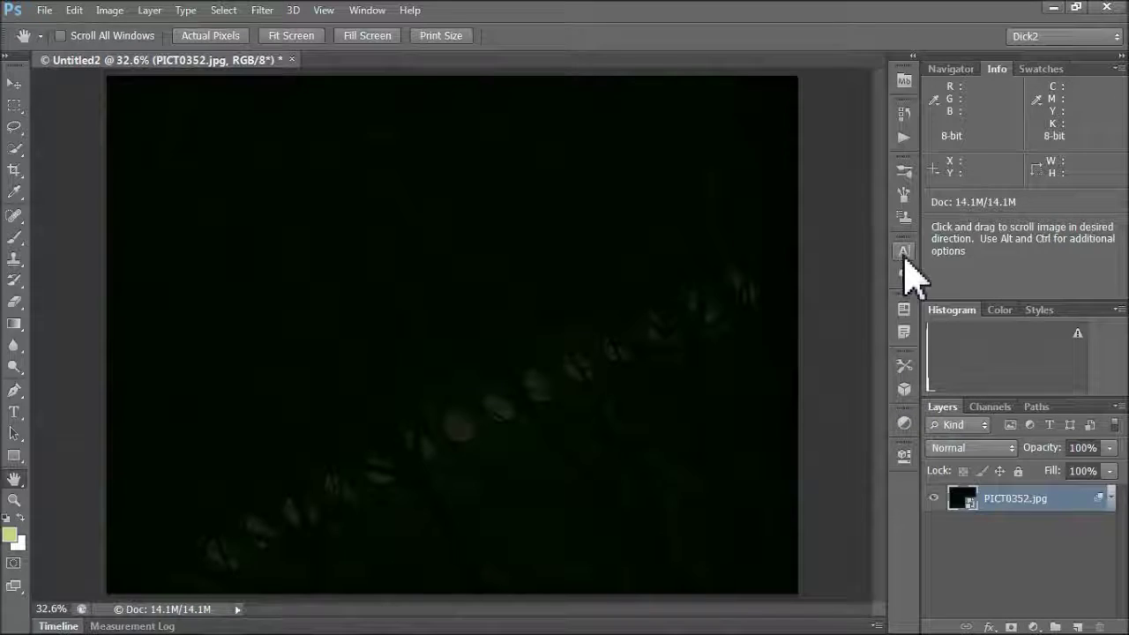
{"action": "left_click", "coordinate": [904, 424]}
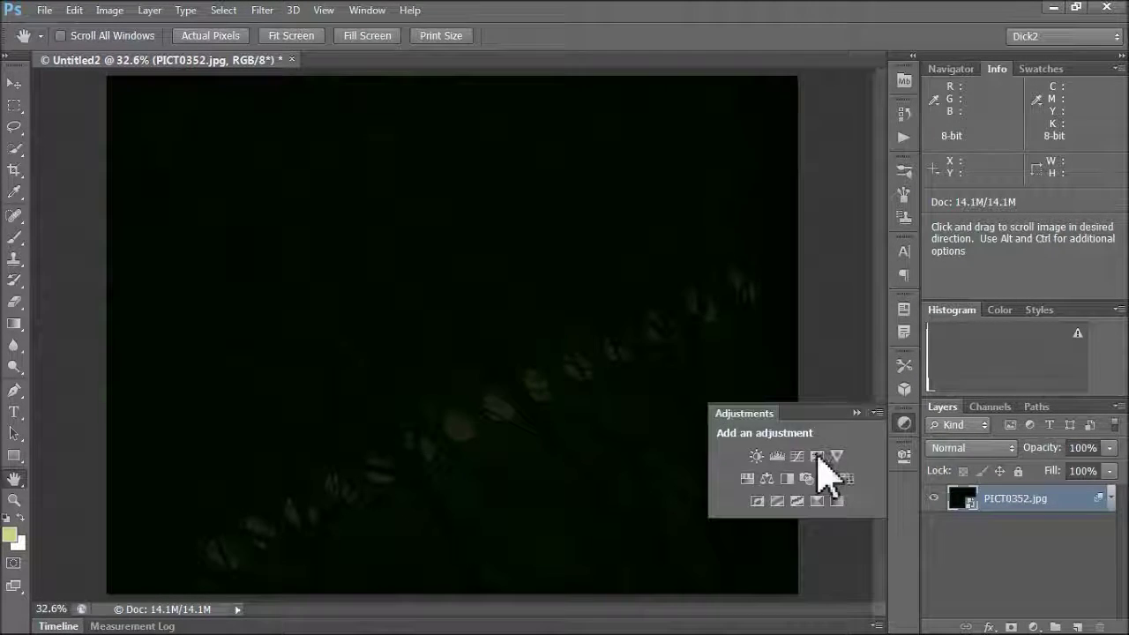
Step: Add a Levels 1 layer with the white input slider pulled left to brighten
{"action": "left_click", "coordinate": [776, 456]}
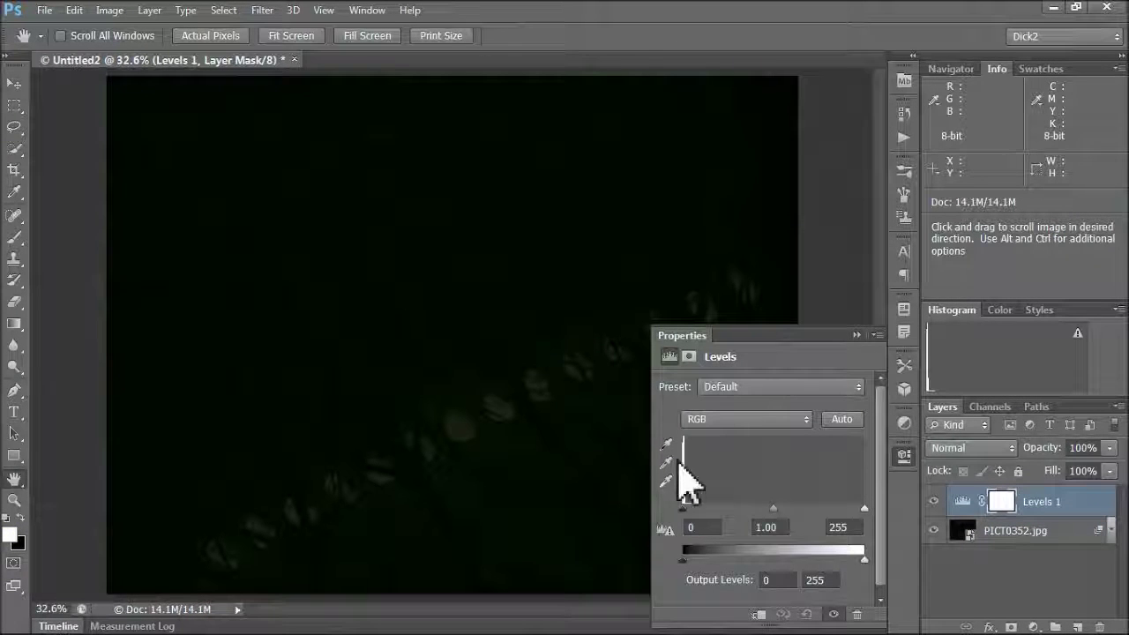
{"action": "left_click_drag", "start_coordinate": [860, 515], "coordinate": [711, 537]}
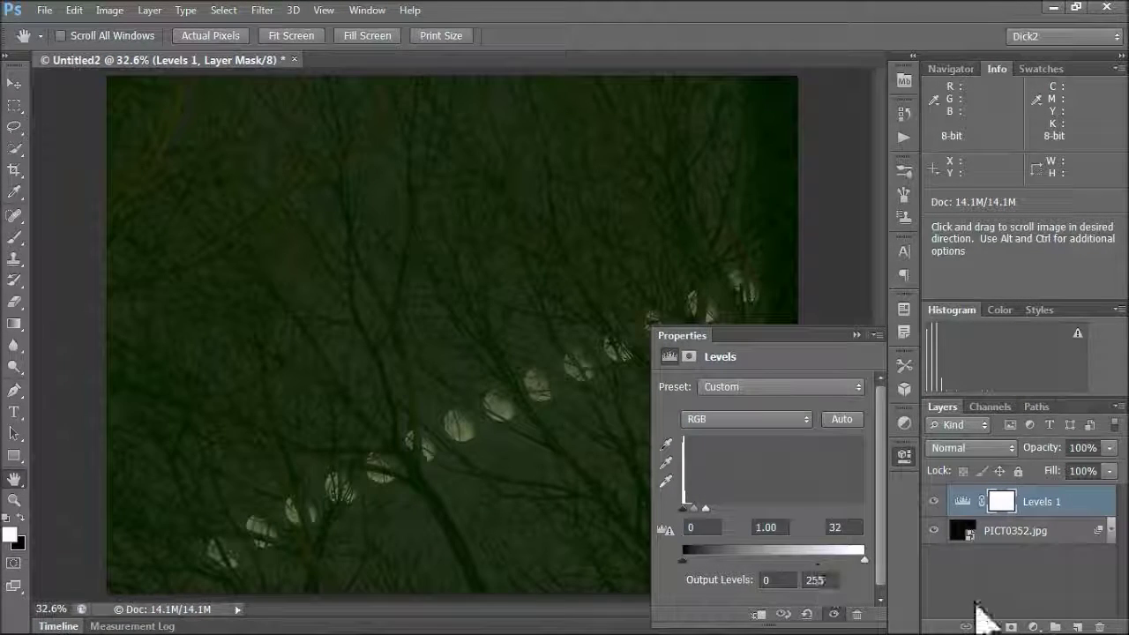
{"action": "left_click", "coordinate": [970, 601]}
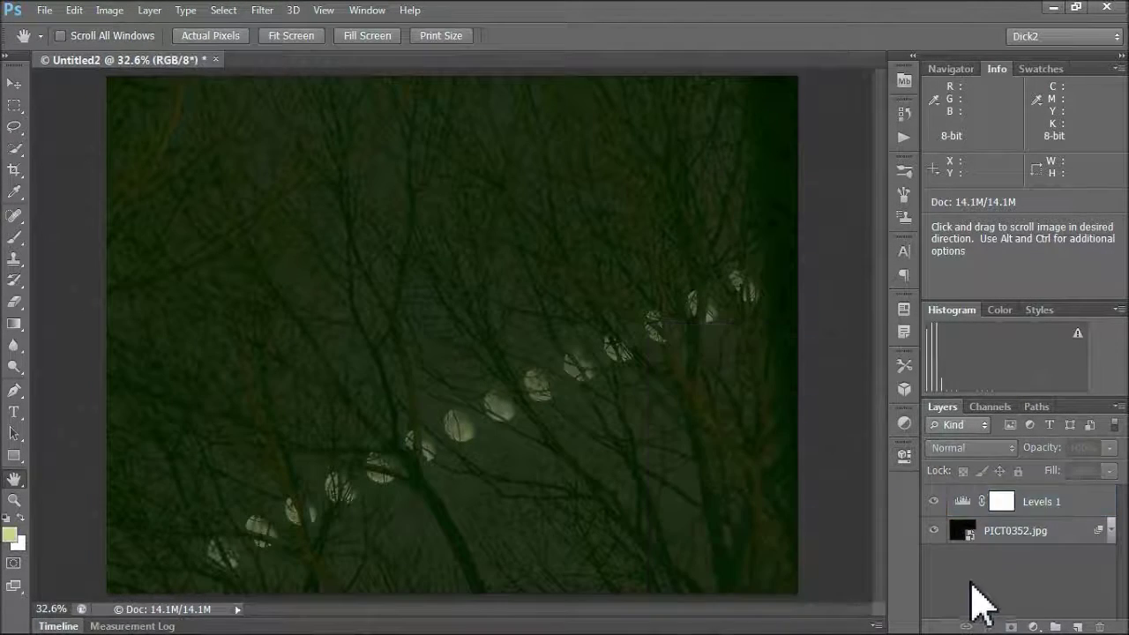
Step: Add a Levels 2 layer with white input 108 and gamma 0.89
{"action": "left_click", "coordinate": [904, 425]}
{"action": "left_click", "coordinate": [776, 457]}
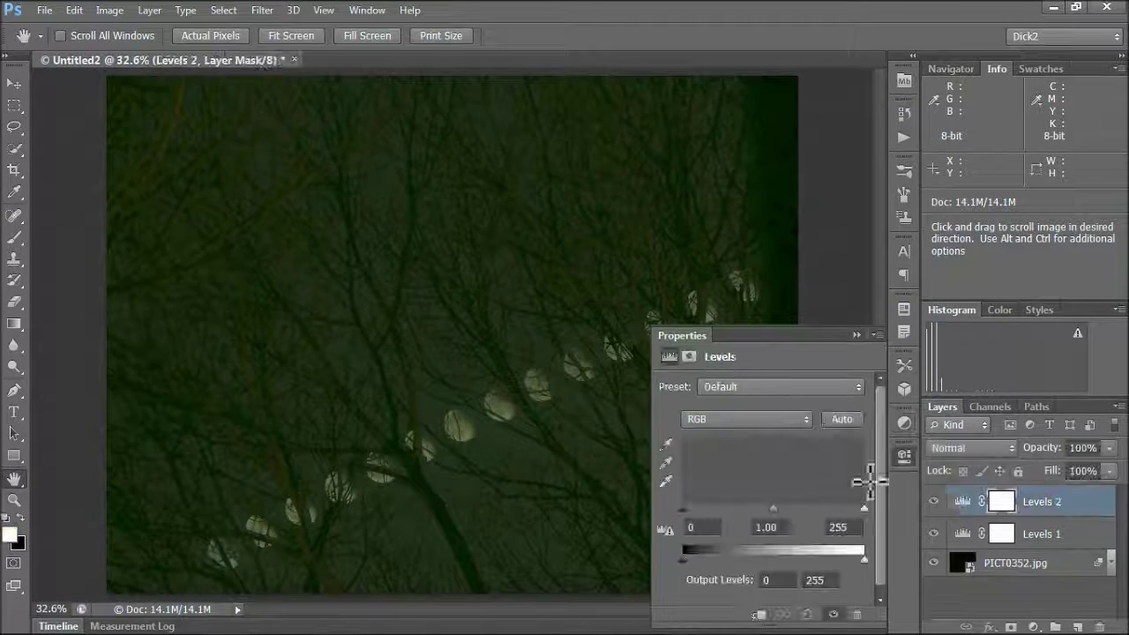
{"action": "left_click_drag", "start_coordinate": [863, 509], "coordinate": [759, 512]}
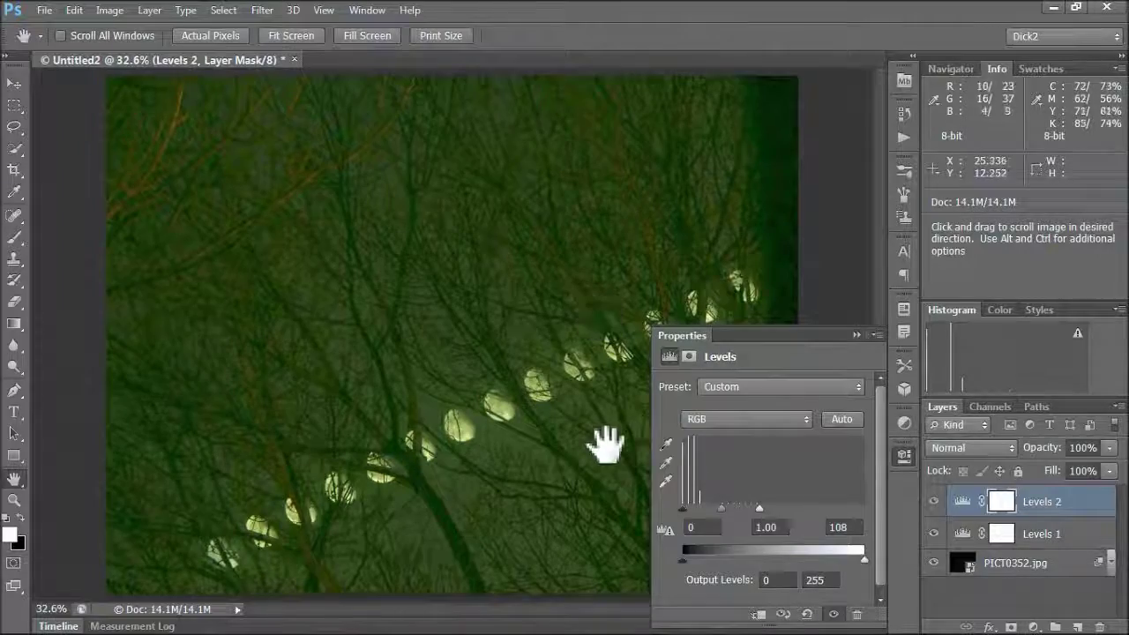
{"action": "mouse_move", "coordinate": [719, 510]}
{"action": "left_mouse_down"}
{"action": "mouse_move", "coordinate": [709, 511]}
{"action": "mouse_move", "coordinate": [725, 511]}
{"action": "left_mouse_up"}
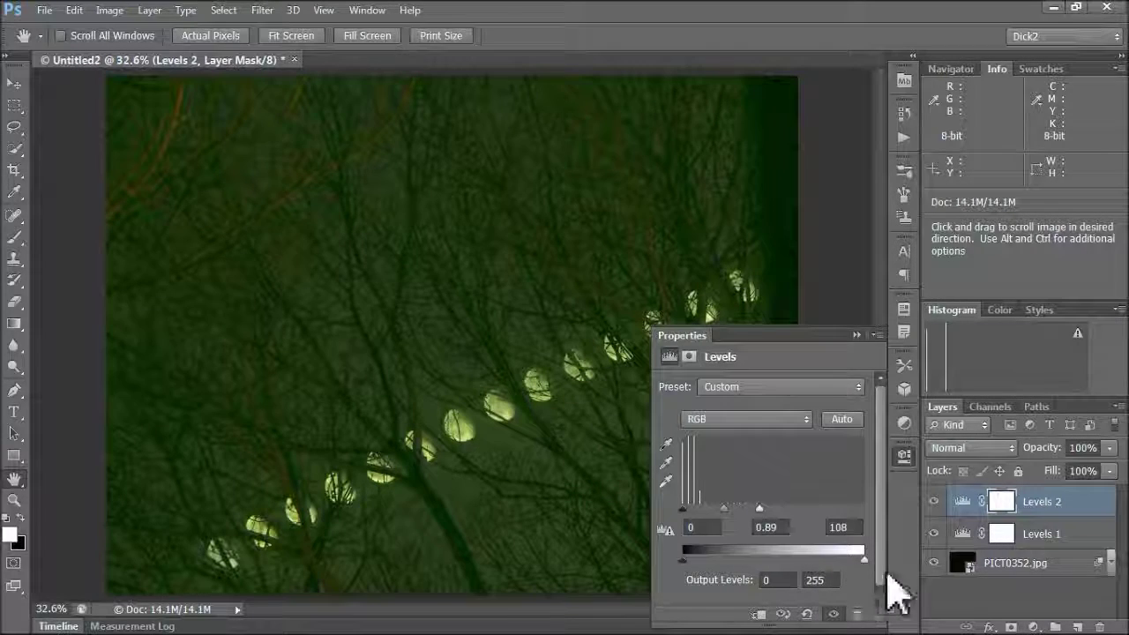
{"action": "left_click", "coordinate": [966, 607]}
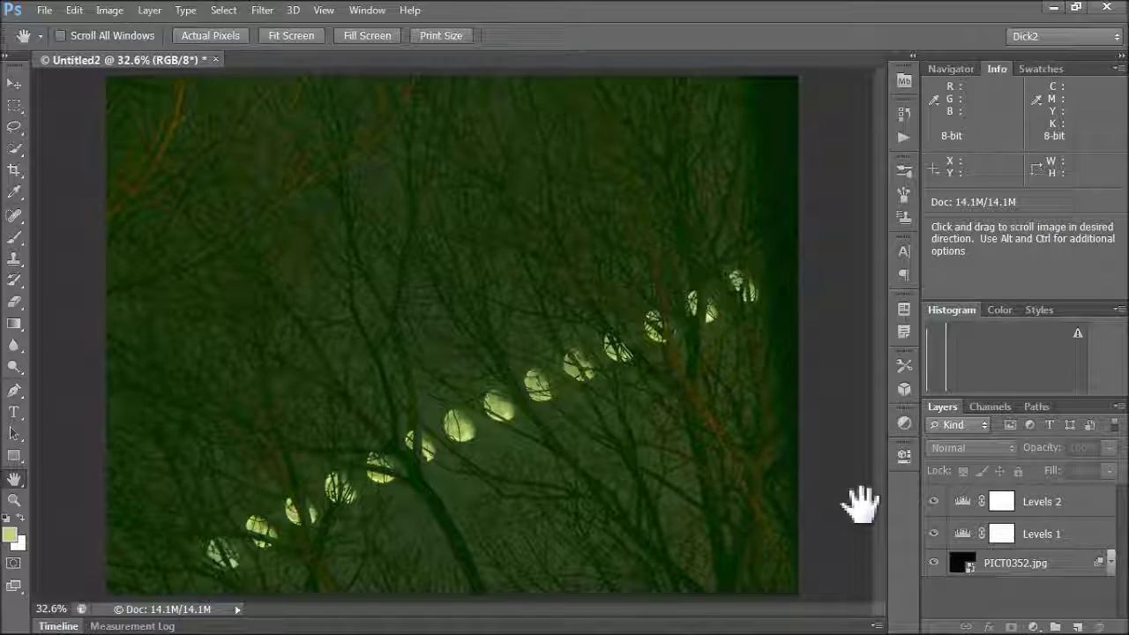
Step: Crop the left, right, top and bottom edges inward, then fit the image to the window
{"action": "left_click", "coordinate": [14, 170]}
{"action": "left_click_drag", "start_coordinate": [107, 337], "coordinate": [151, 335]}
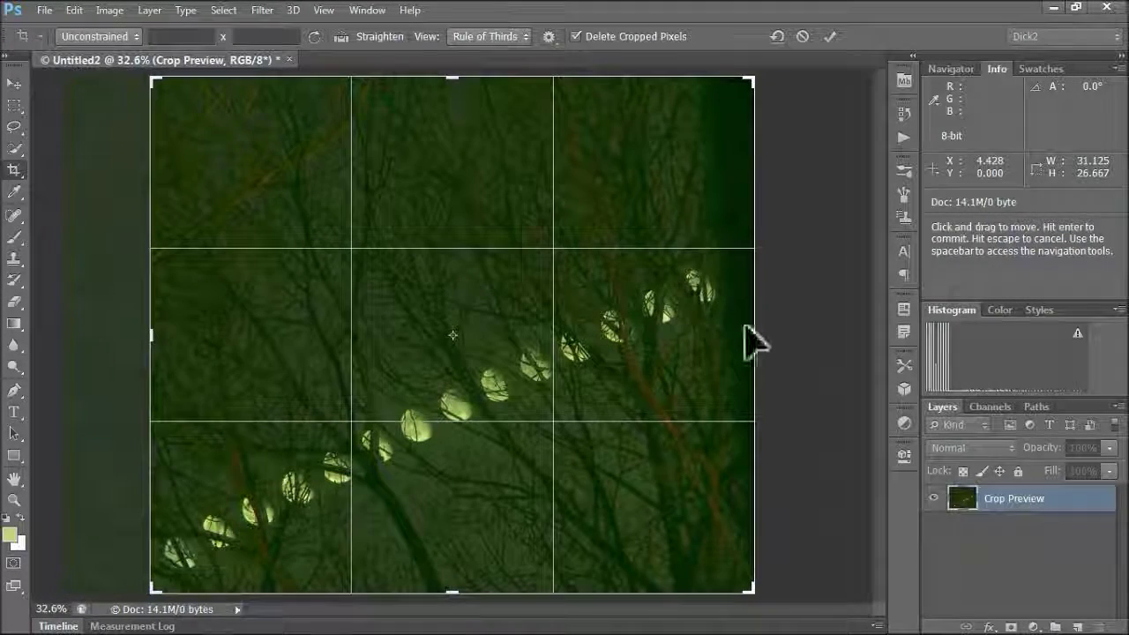
{"action": "left_click_drag", "start_coordinate": [751, 335], "coordinate": [718, 339]}
{"action": "left_click_drag", "start_coordinate": [446, 78], "coordinate": [459, 104]}
{"action": "left_click_drag", "start_coordinate": [456, 558], "coordinate": [456, 547]}
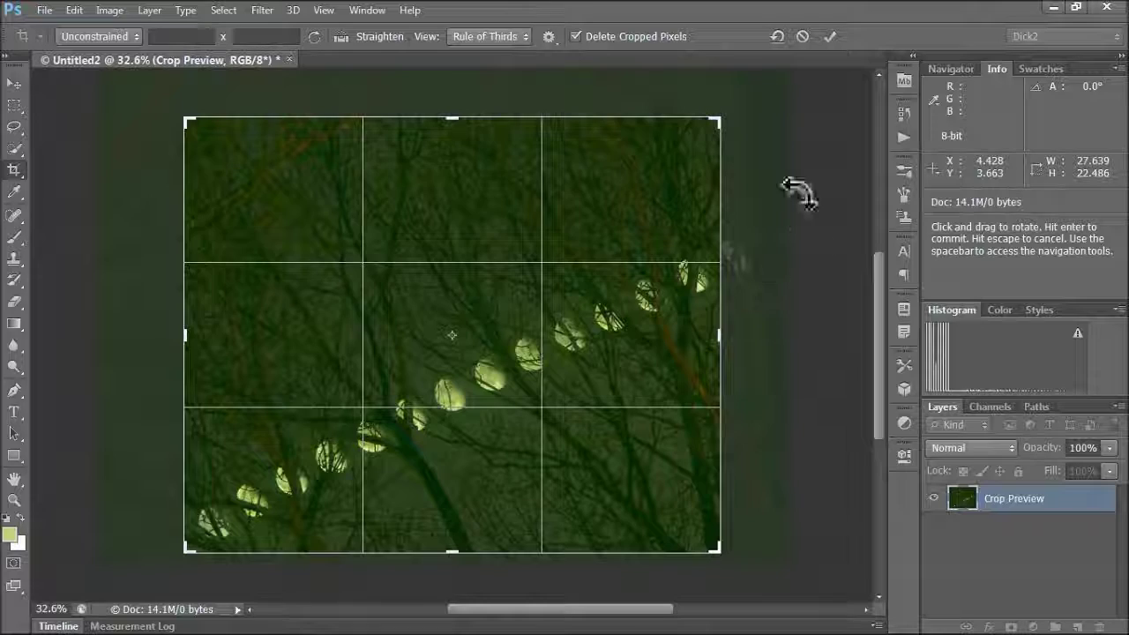
{"action": "left_click", "coordinate": [829, 36]}
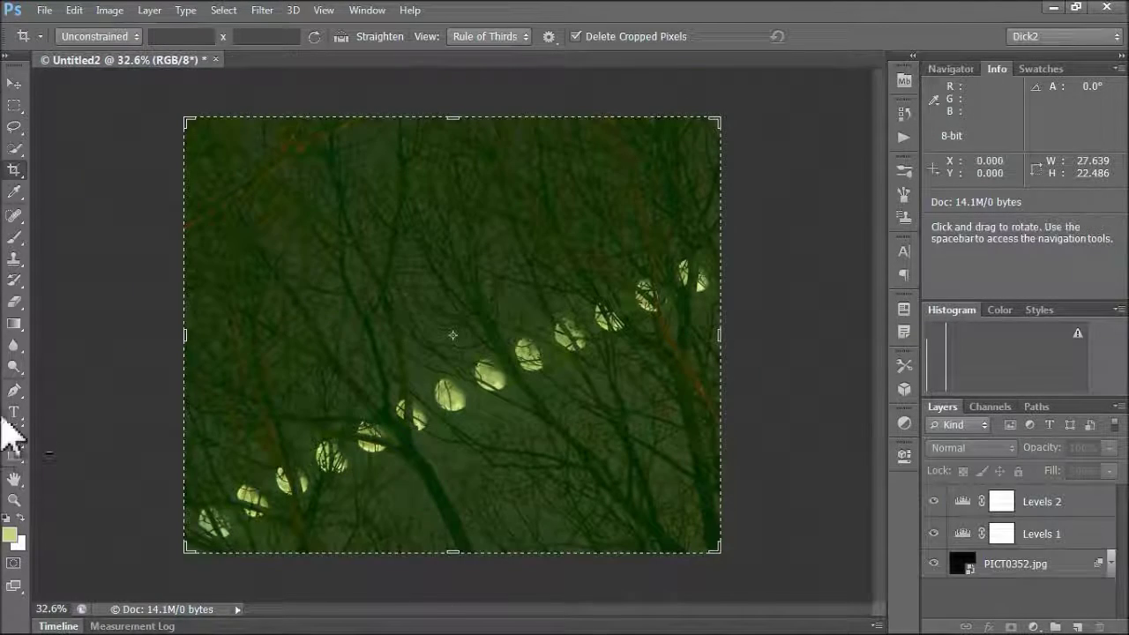
{"action": "double_click", "coordinate": [14, 479]}
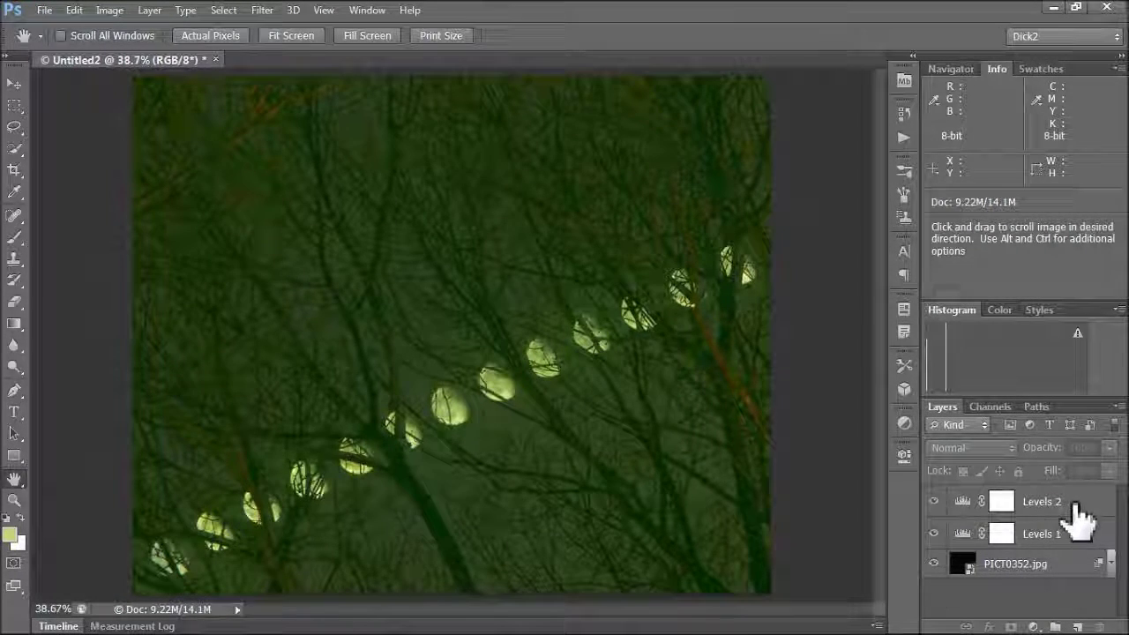
{"action": "left_click", "coordinate": [1039, 502]}
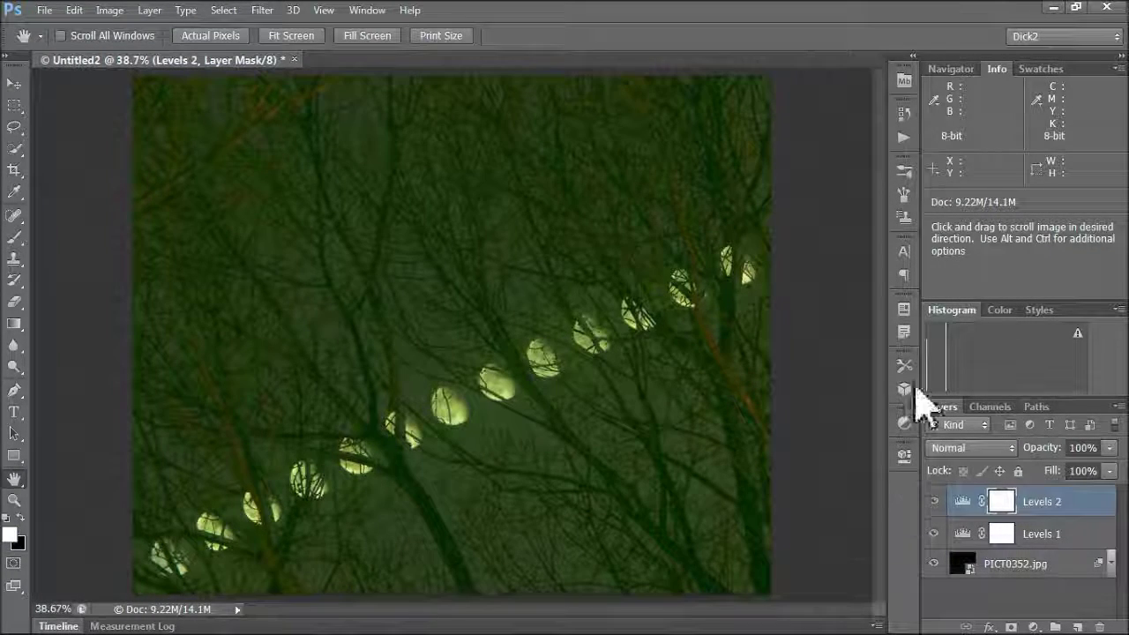
Step: Add Levels 3 and set its grey point by sampling the sky near the moons
{"action": "left_click", "coordinate": [904, 423]}
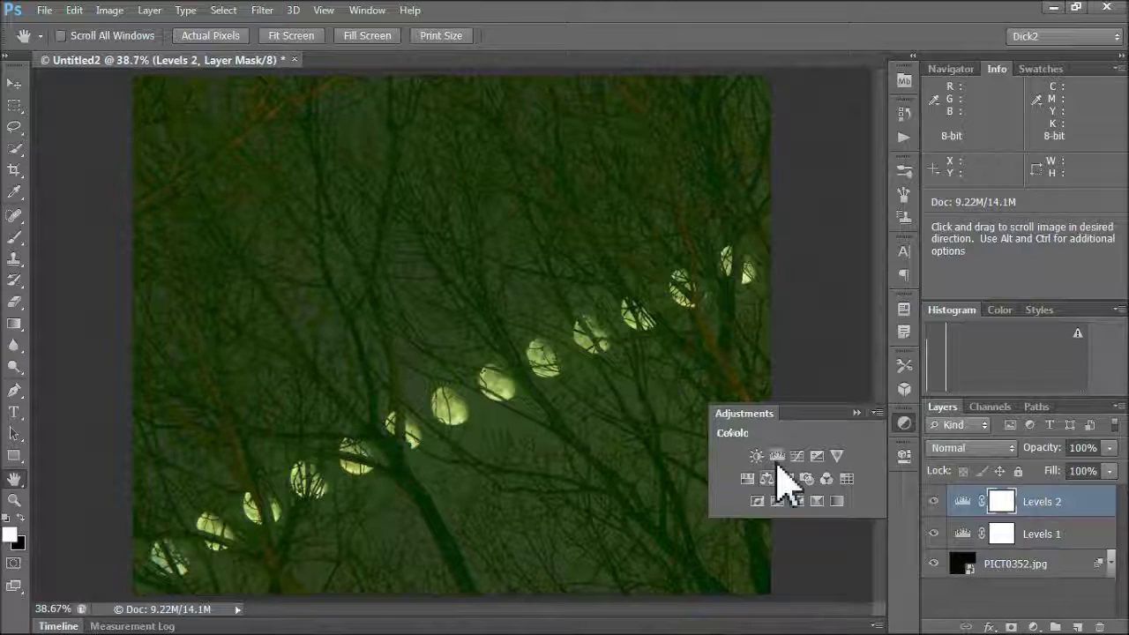
{"action": "left_click", "coordinate": [774, 456]}
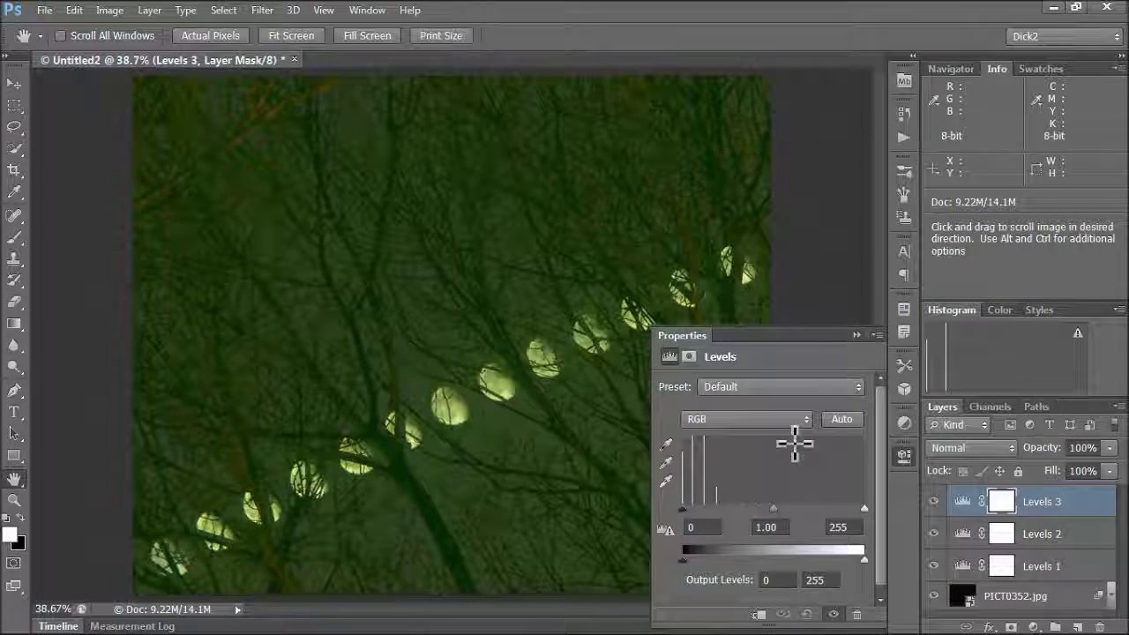
{"action": "left_click", "coordinate": [666, 462]}
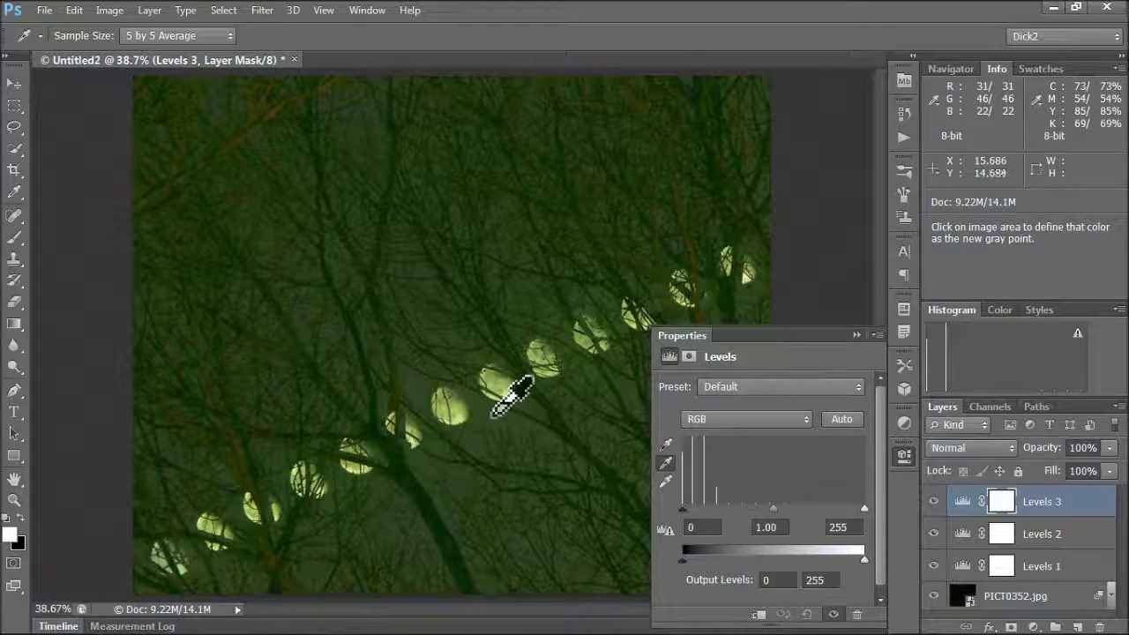
{"action": "left_click", "coordinate": [493, 415]}
{"action": "left_click", "coordinate": [494, 418]}
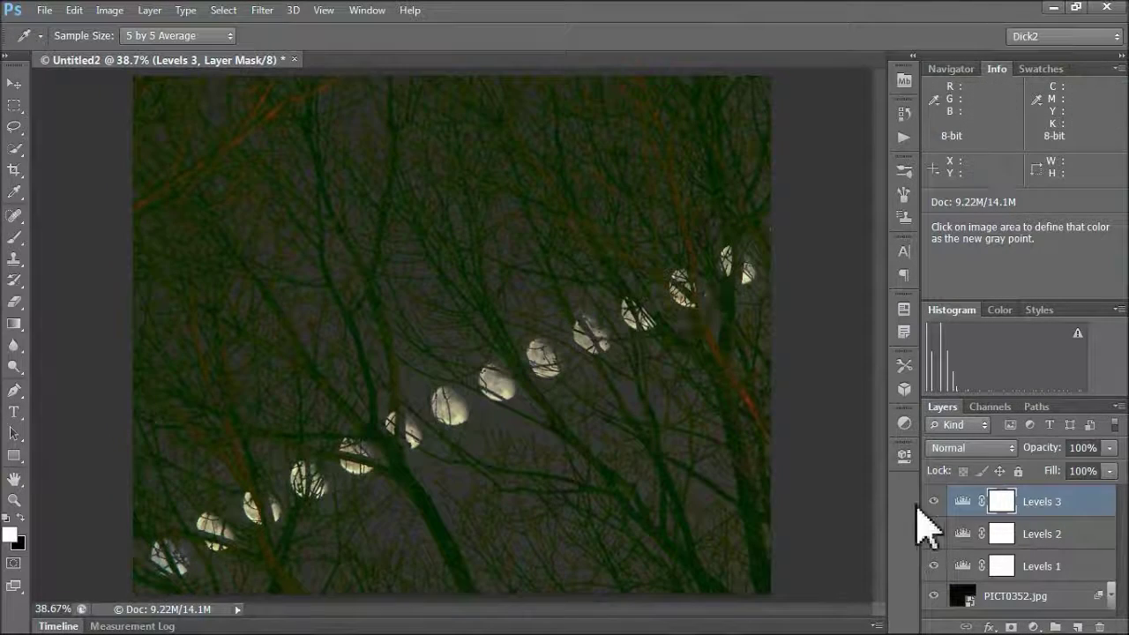
Step: Add a Photo Filter layer using Warming Filter (85) at 79% density
{"action": "left_click", "coordinate": [904, 424]}
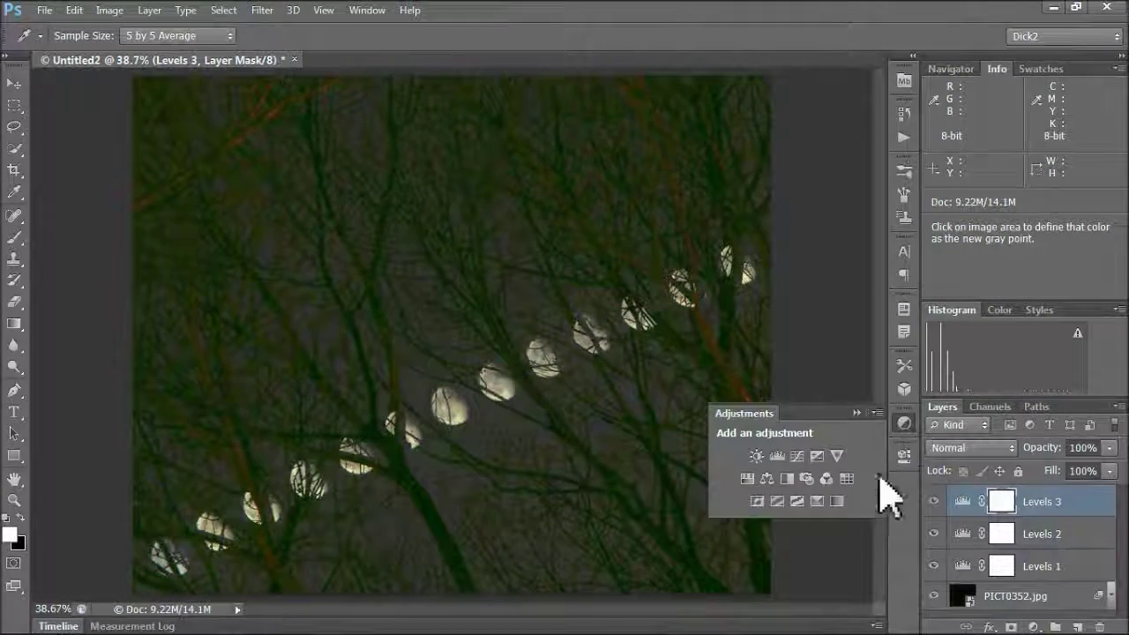
{"action": "left_click", "coordinate": [806, 479]}
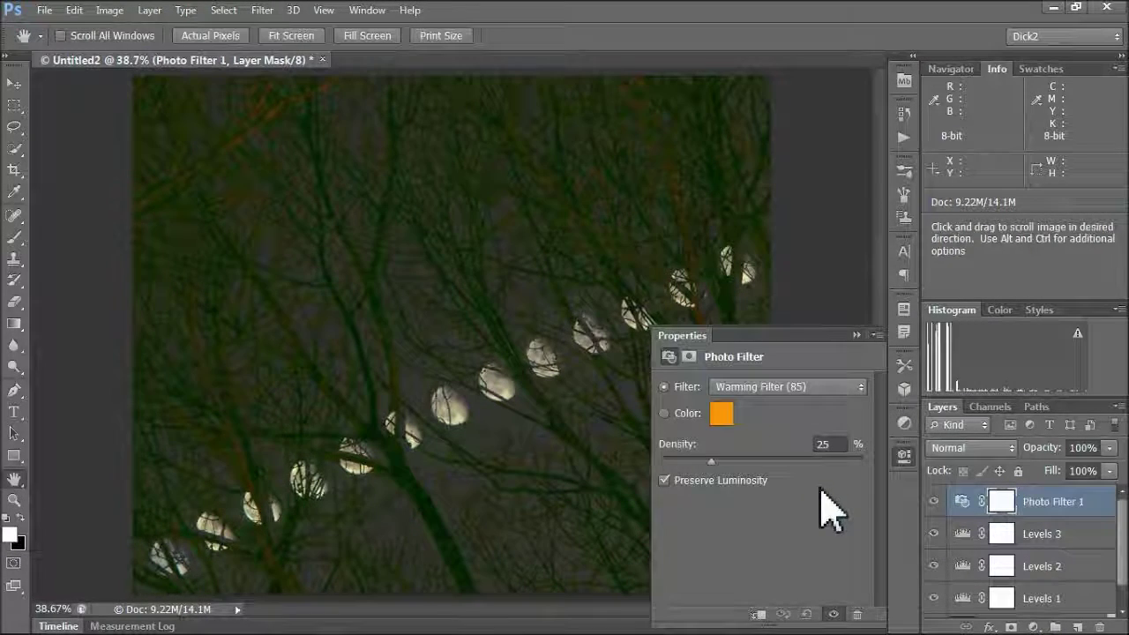
{"action": "left_click_drag", "start_coordinate": [713, 464], "coordinate": [821, 461]}
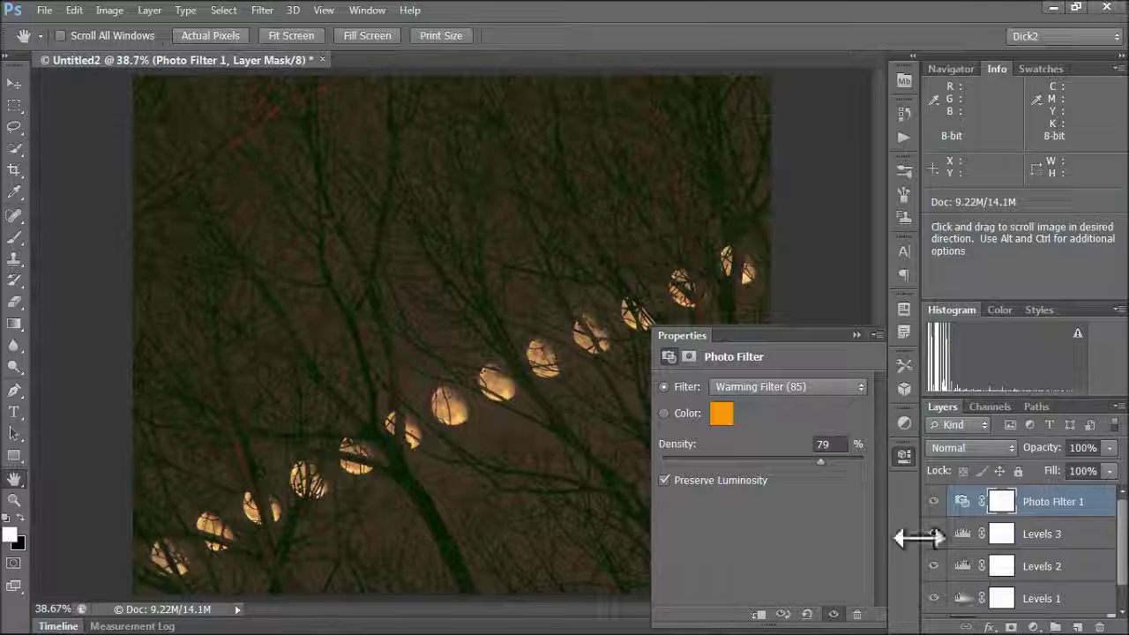
{"action": "left_click", "coordinate": [822, 159]}
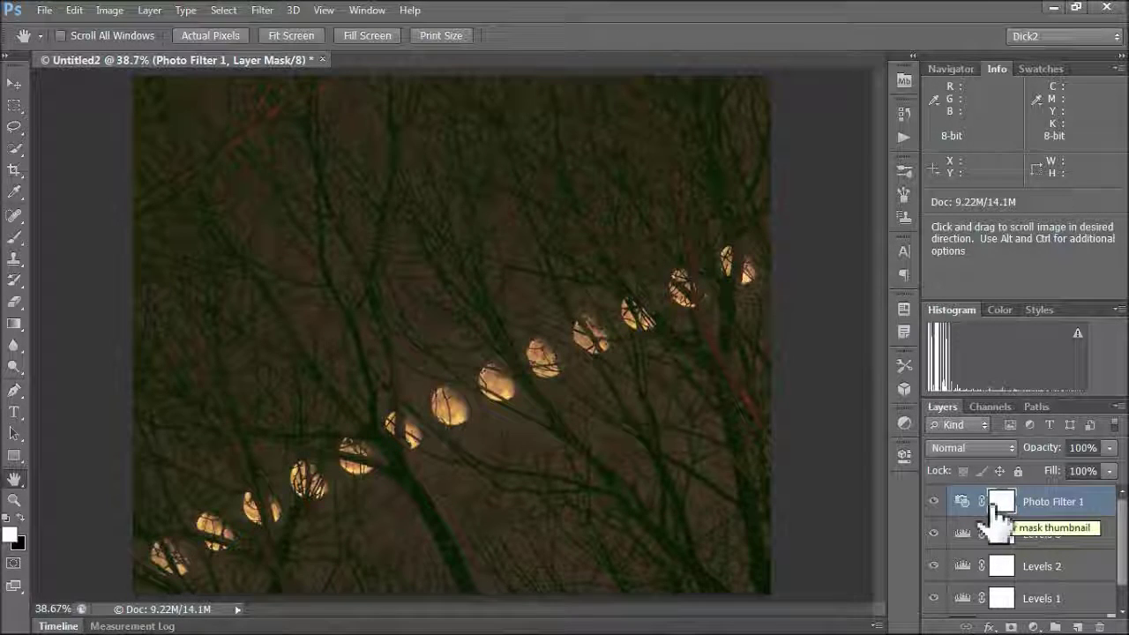
Step: Invert the Photo Filter 1 mask and paint white along the moon trail with a 125 px brush
{"action": "key", "text": "ctrl+i"}
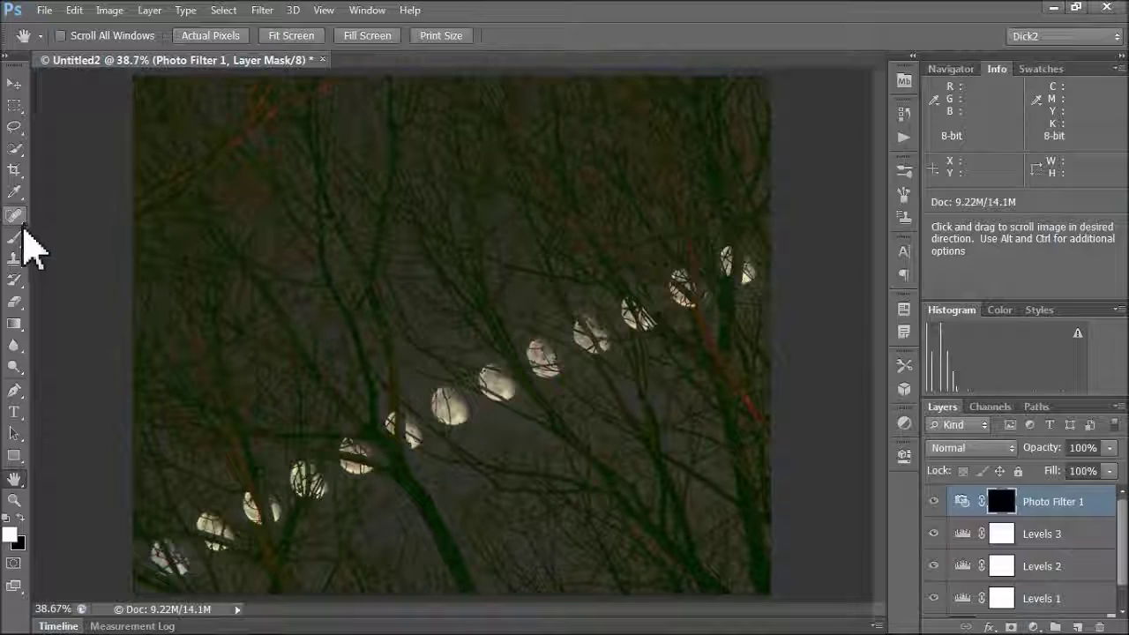
{"action": "left_click_drag", "start_coordinate": [12, 238], "coordinate": [77, 237]}
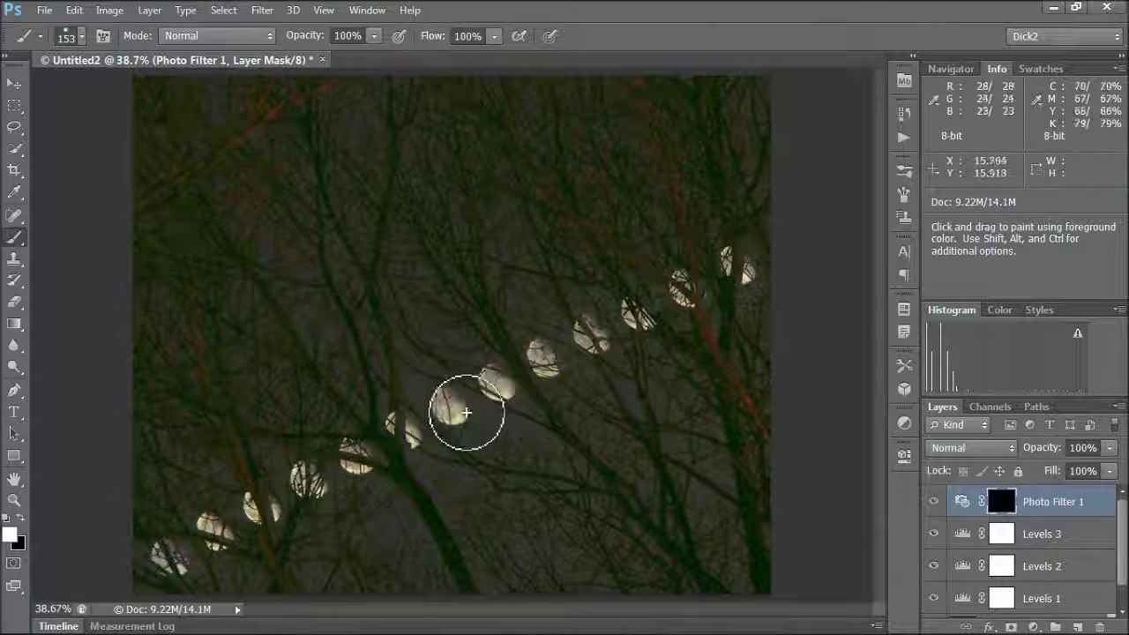
{"action": "key", "text": "bracketleft"}
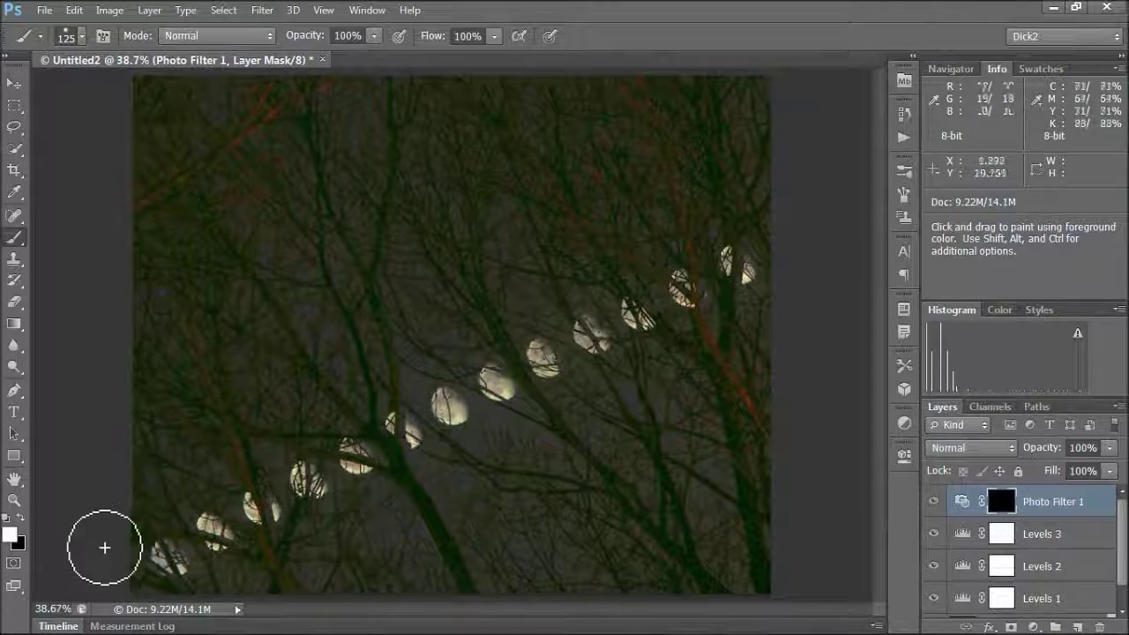
{"action": "mouse_move", "coordinate": [147, 539]}
{"action": "left_mouse_down"}
{"action": "mouse_move", "coordinate": [243, 503]}
{"action": "mouse_move", "coordinate": [177, 511]}
{"action": "mouse_move", "coordinate": [199, 517]}
{"action": "mouse_move", "coordinate": [280, 480]}
{"action": "mouse_move", "coordinate": [287, 458]}
{"action": "mouse_move", "coordinate": [292, 474]}
{"action": "mouse_move", "coordinate": [343, 449]}
{"action": "left_mouse_up"}
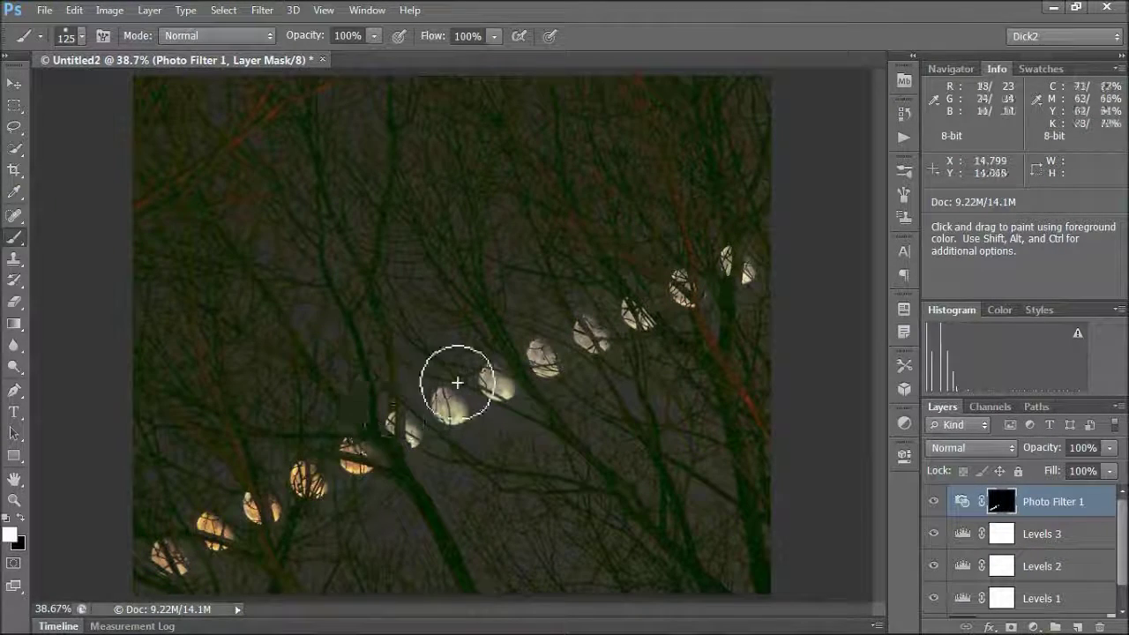
{"action": "mouse_move", "coordinate": [384, 404]}
{"action": "left_mouse_down"}
{"action": "mouse_move", "coordinate": [373, 405]}
{"action": "mouse_move", "coordinate": [383, 416]}
{"action": "mouse_move", "coordinate": [431, 380]}
{"action": "mouse_move", "coordinate": [429, 393]}
{"action": "mouse_move", "coordinate": [521, 345]}
{"action": "mouse_move", "coordinate": [574, 336]}
{"action": "mouse_move", "coordinate": [570, 320]}
{"action": "mouse_move", "coordinate": [617, 302]}
{"action": "mouse_move", "coordinate": [650, 270]}
{"action": "mouse_move", "coordinate": [726, 255]}
{"action": "left_mouse_up"}
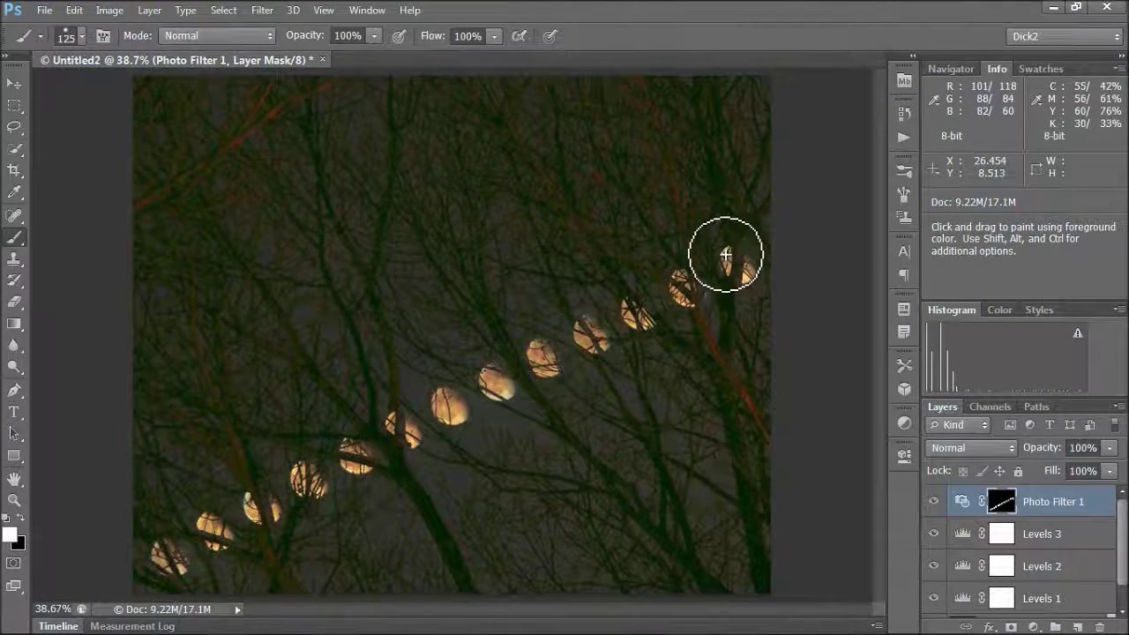
Step: Add a Brightness/Contrast layer with brightness 26 and contrast 29
{"action": "left_click", "coordinate": [904, 423]}
{"action": "left_click", "coordinate": [756, 456]}
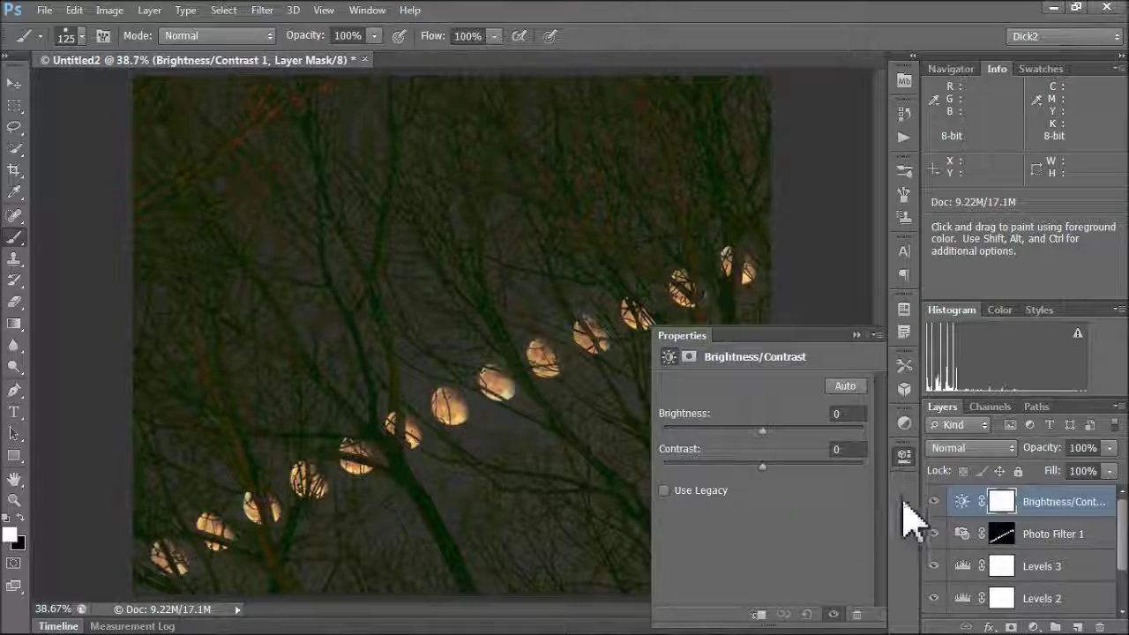
{"action": "left_click_drag", "start_coordinate": [765, 431], "coordinate": [784, 430]}
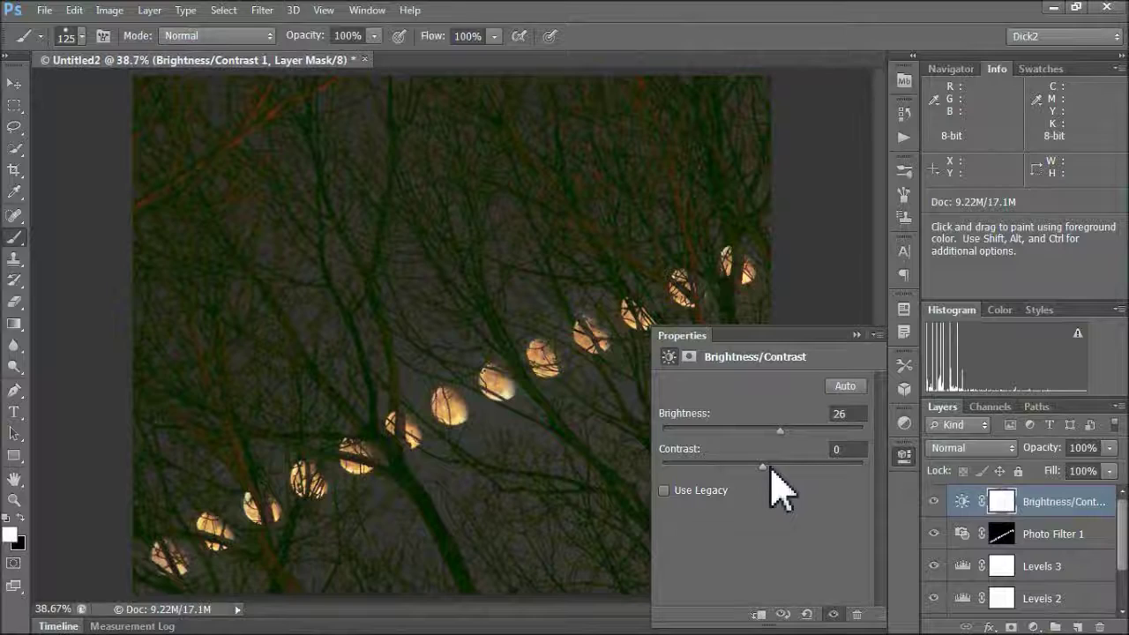
{"action": "left_click_drag", "start_coordinate": [764, 468], "coordinate": [792, 466]}
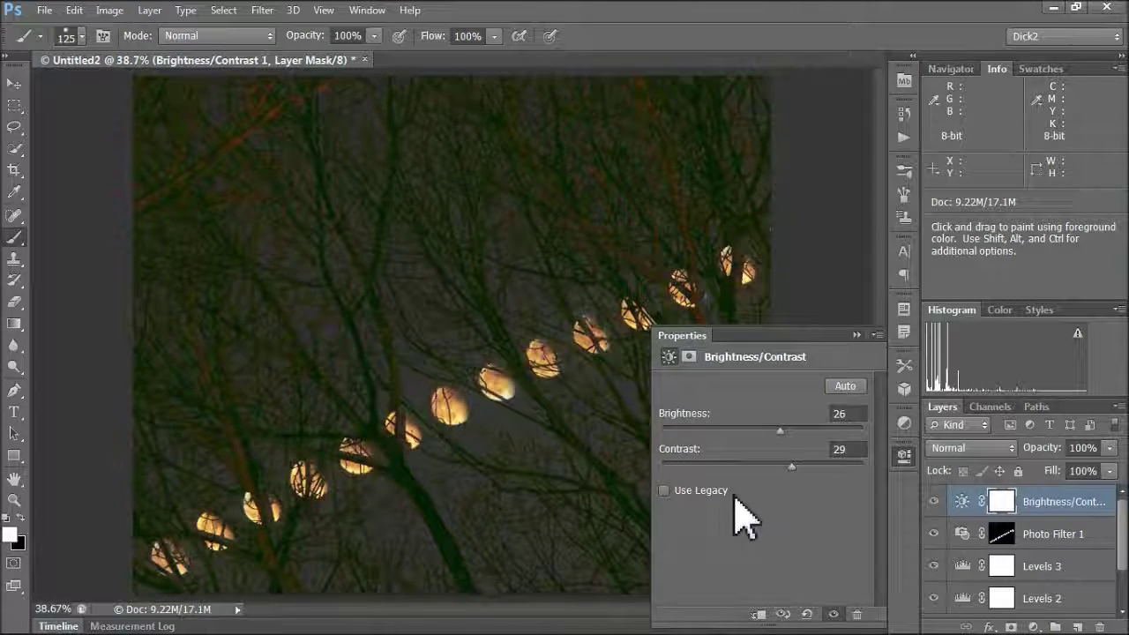
{"action": "left_click", "coordinate": [825, 179]}
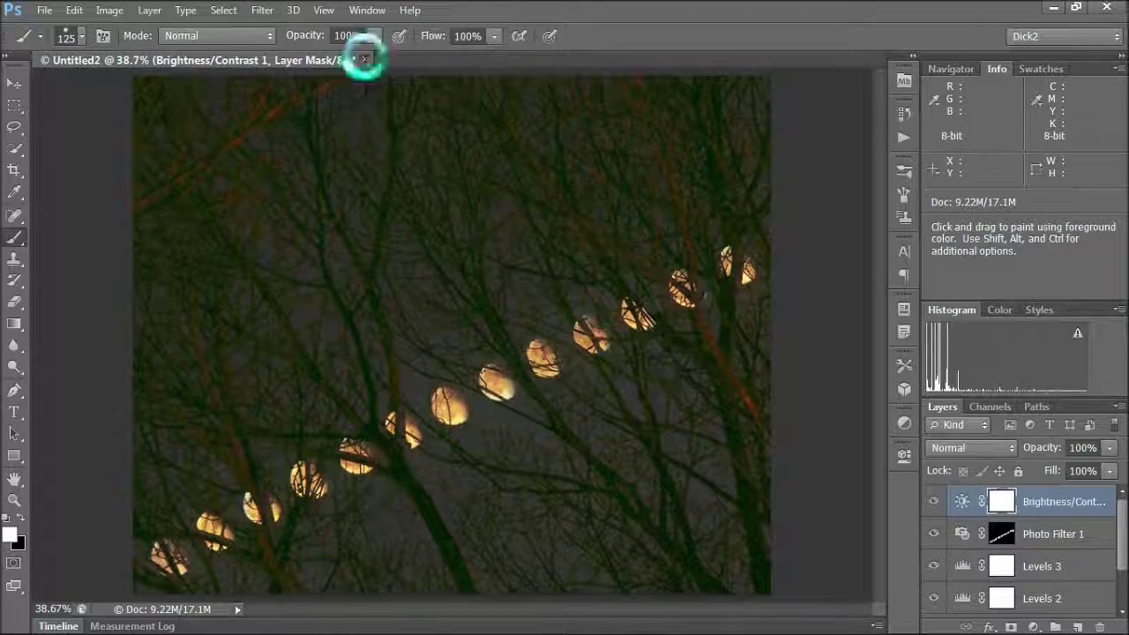
Step: Close Untitled2 in Photoshop, discarding its changes, and switch to Adobe Bridge's Today folder
{"action": "left_click", "coordinate": [364, 59]}
{"action": "left_click", "coordinate": [571, 258]}
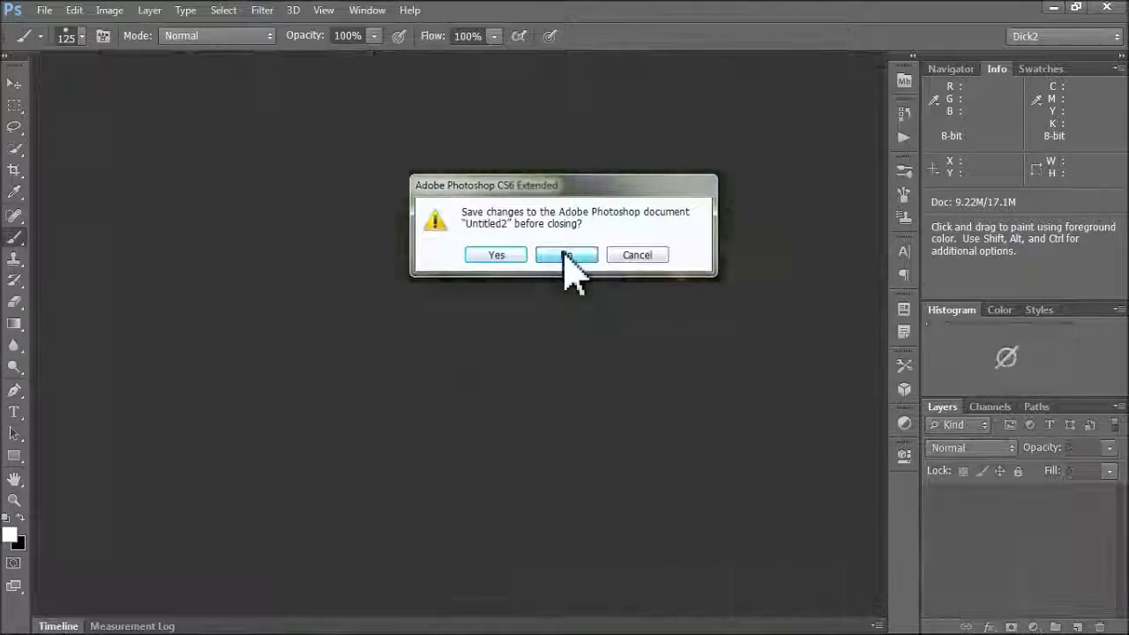
{"action": "mouse_move", "coordinate": [819, 625]}
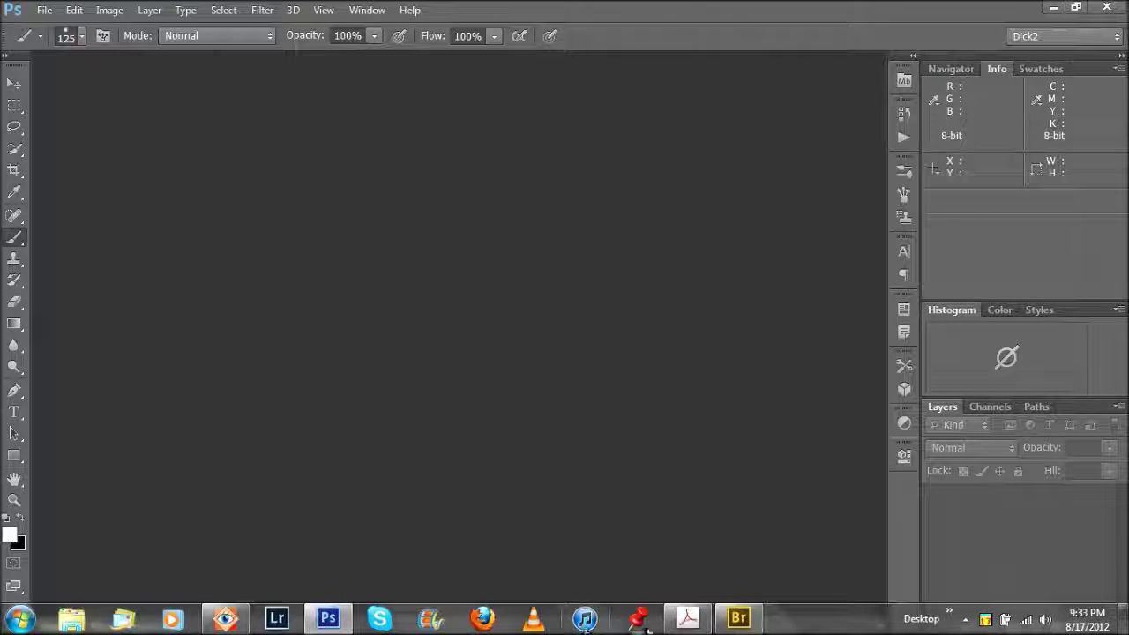
{"action": "left_click", "coordinate": [739, 620]}
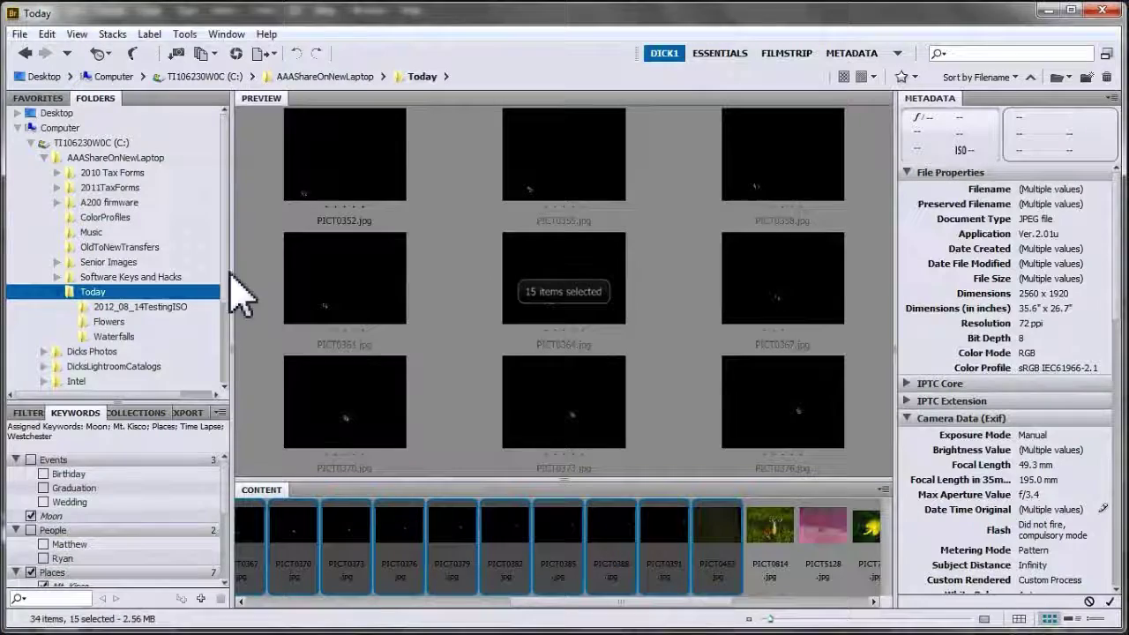
Step: Browse 2012_08_14TestingISO, return to the Today folder's 34 items, then minimize Bridge
{"action": "left_click", "coordinate": [136, 306]}
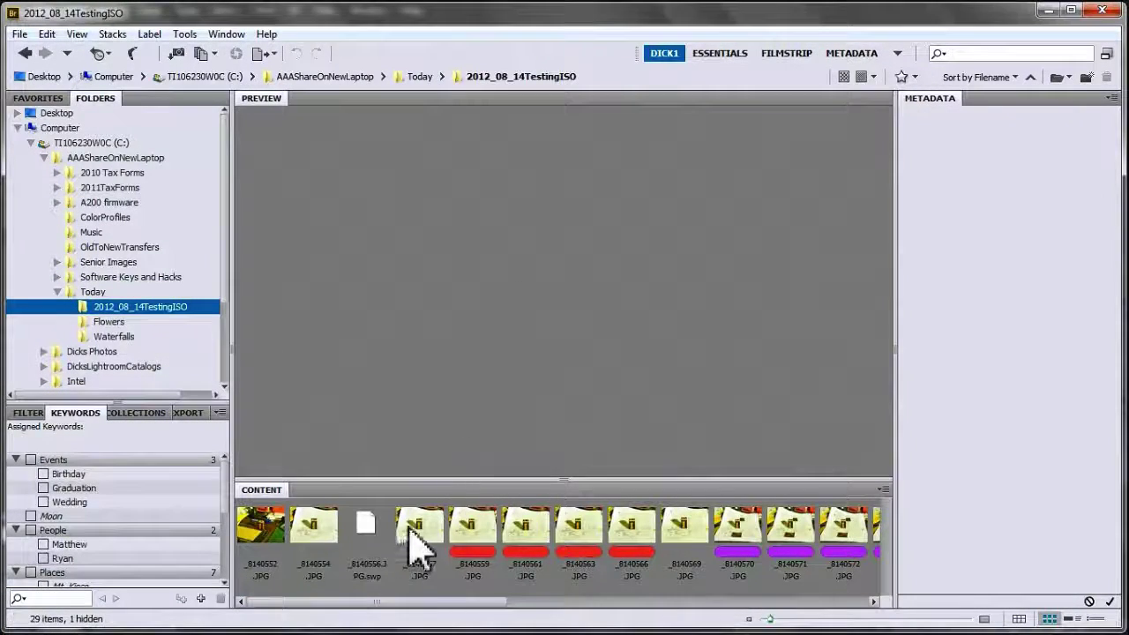
{"action": "left_click_drag", "start_coordinate": [458, 604], "coordinate": [951, 605]}
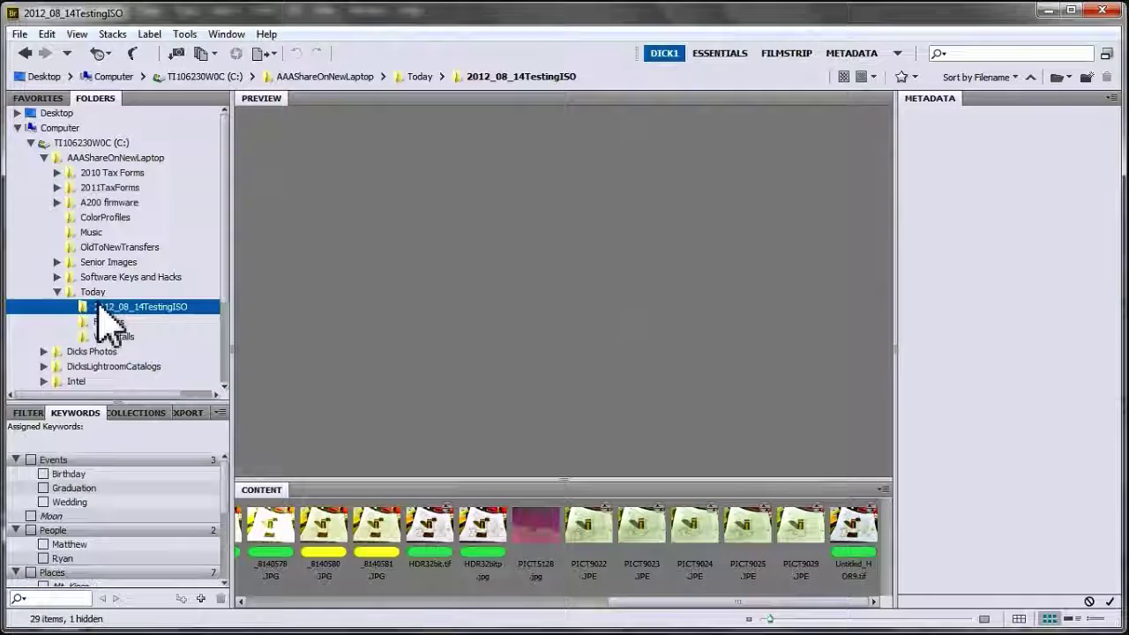
{"action": "left_click", "coordinate": [93, 292]}
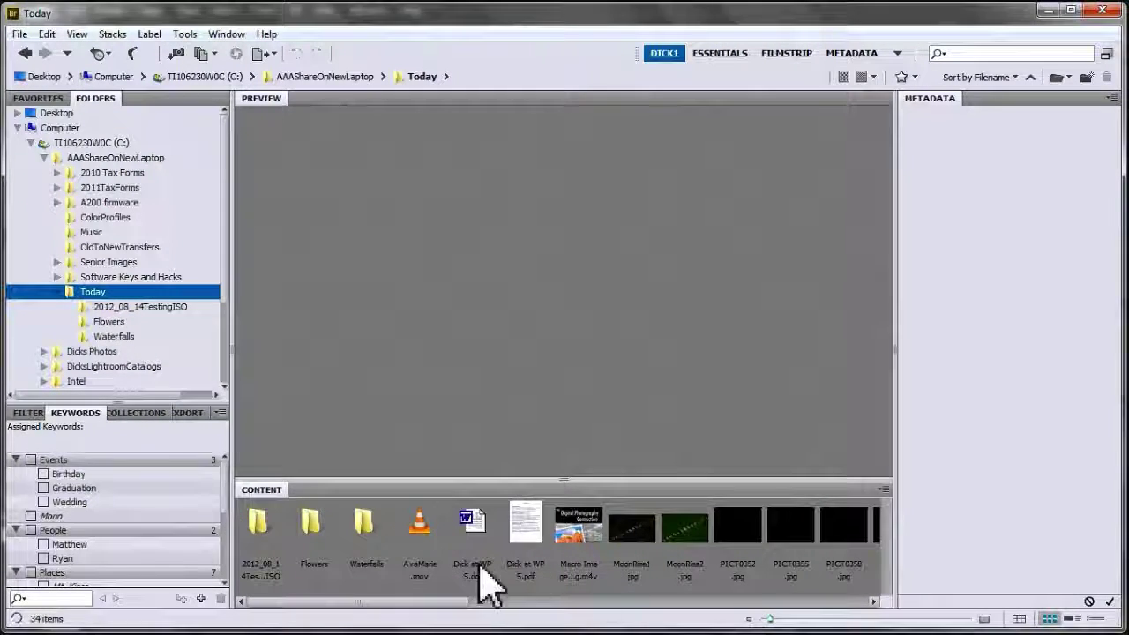
{"action": "left_click_drag", "start_coordinate": [458, 605], "coordinate": [849, 613]}
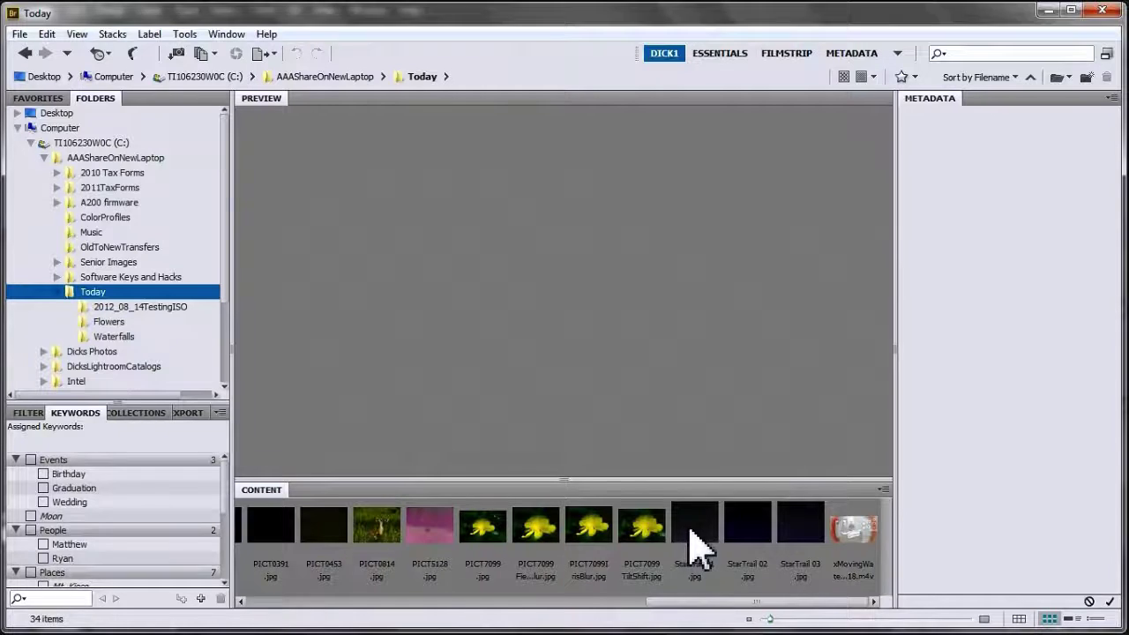
{"action": "left_click", "coordinate": [1049, 11]}
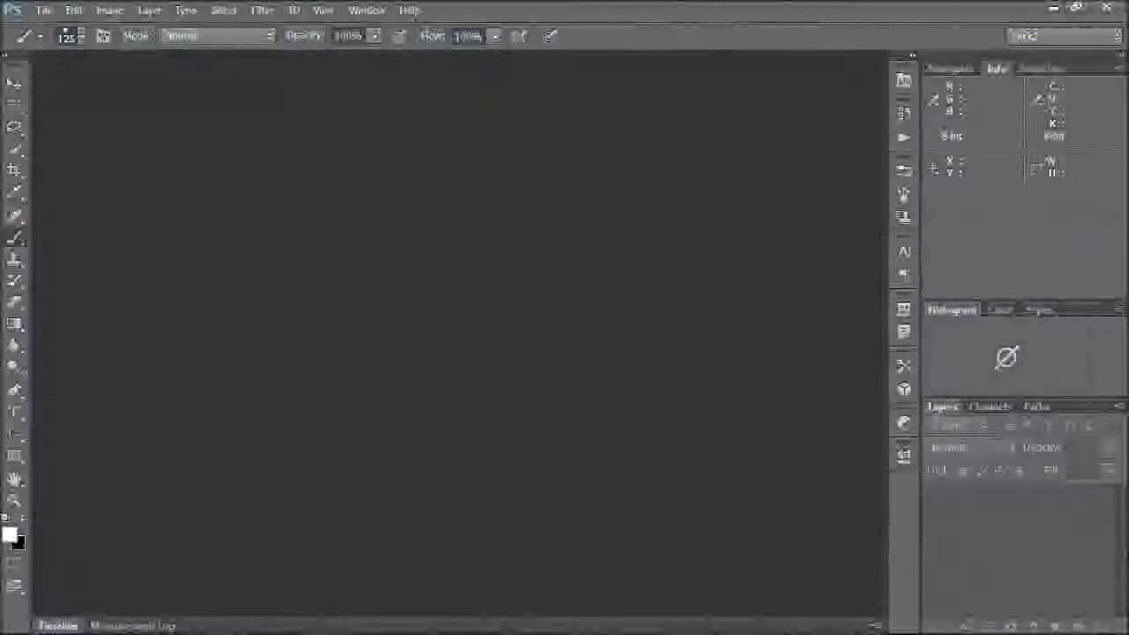
Step: Open StarTrail 01.jpg full-screen in FastStone, then advance to StarTrail 02.jpg
{"action": "left_click", "coordinate": [1051, 8]}
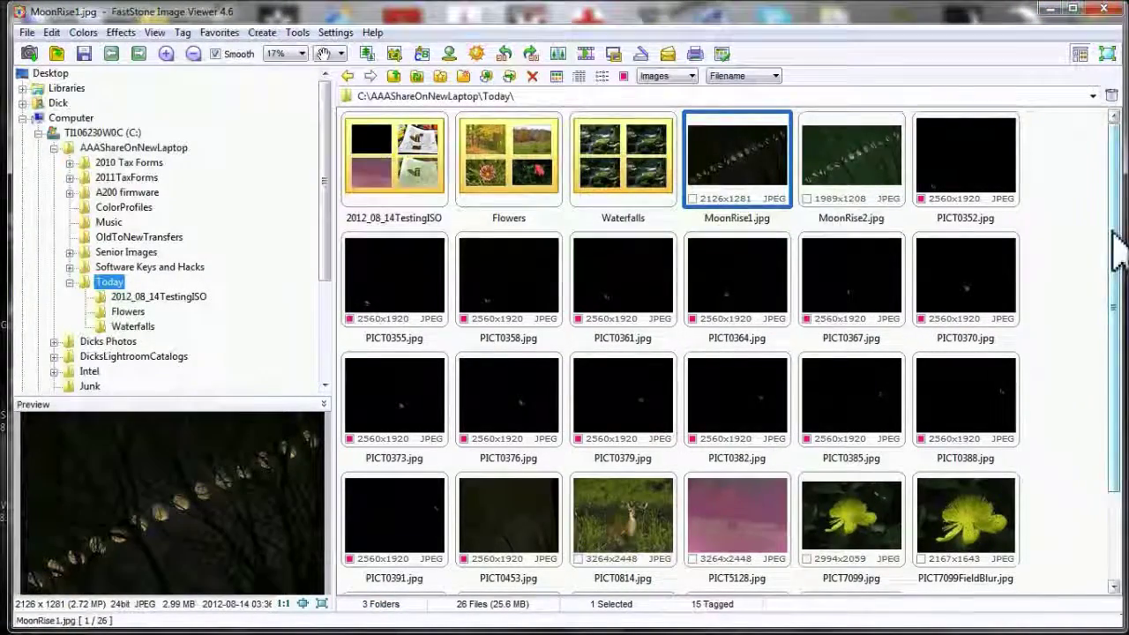
{"action": "scroll", "coordinate": [1113, 264], "scroll_direction": "down", "scroll_amount": 1}
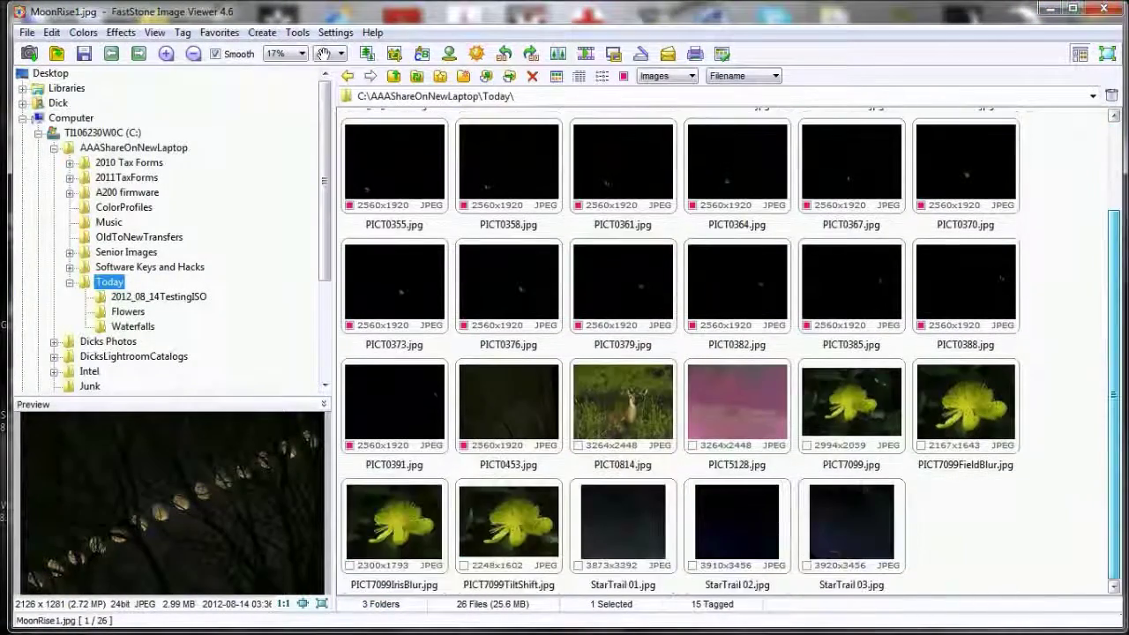
{"action": "left_click", "coordinate": [621, 542]}
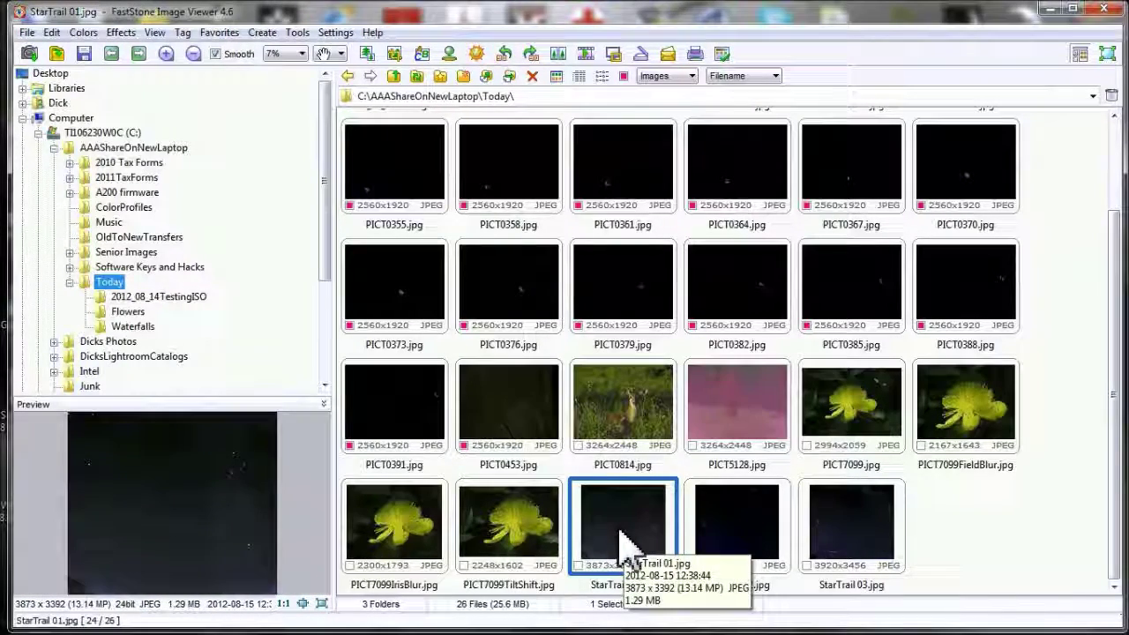
{"action": "double_click", "coordinate": [620, 542]}
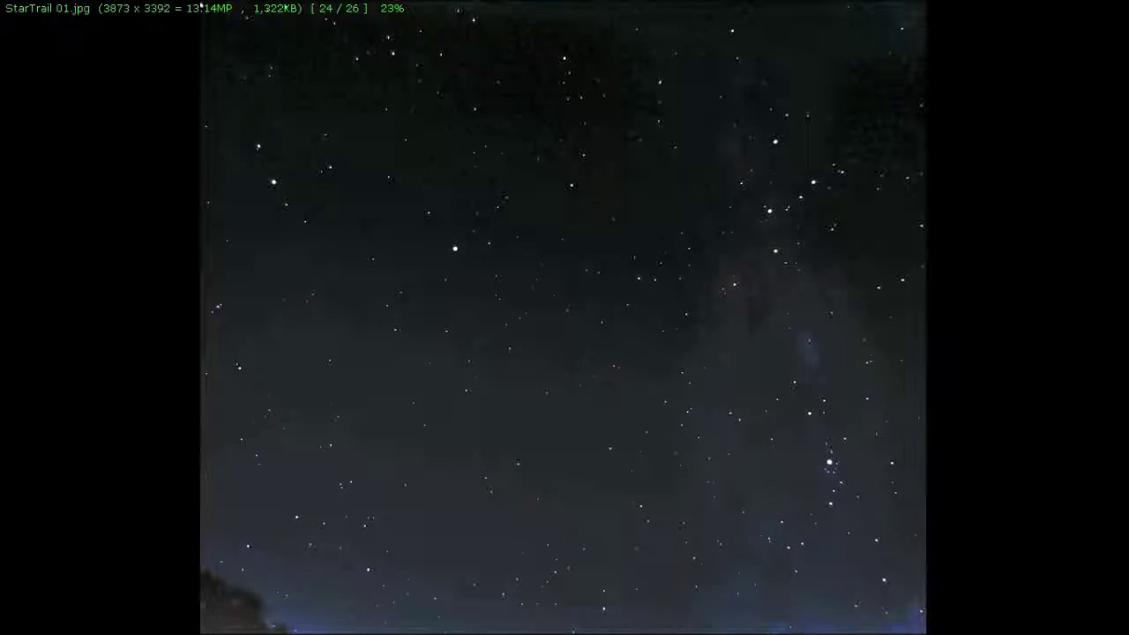
{"action": "key", "text": "Right"}
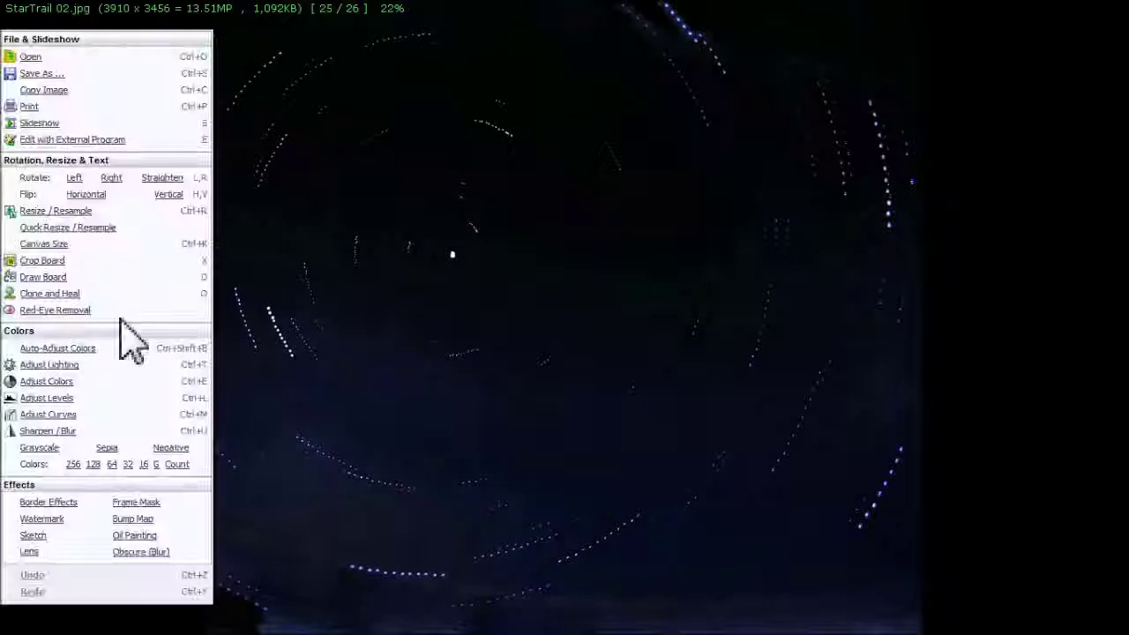
{"action": "mouse_move", "coordinate": [62, 607]}
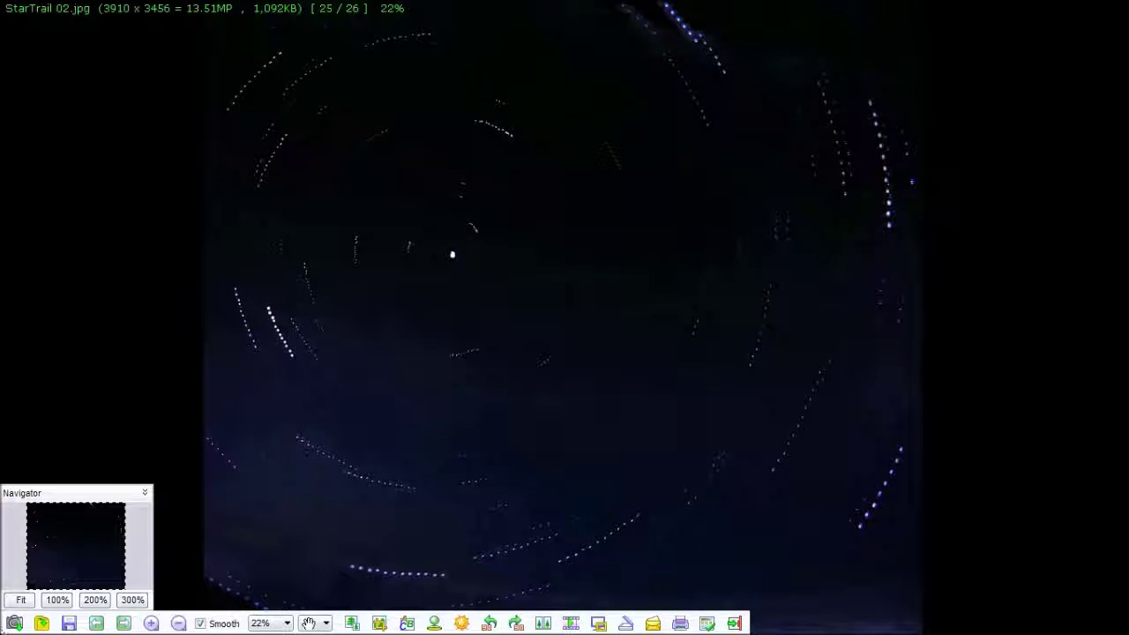
{"action": "left_click", "coordinate": [57, 600]}
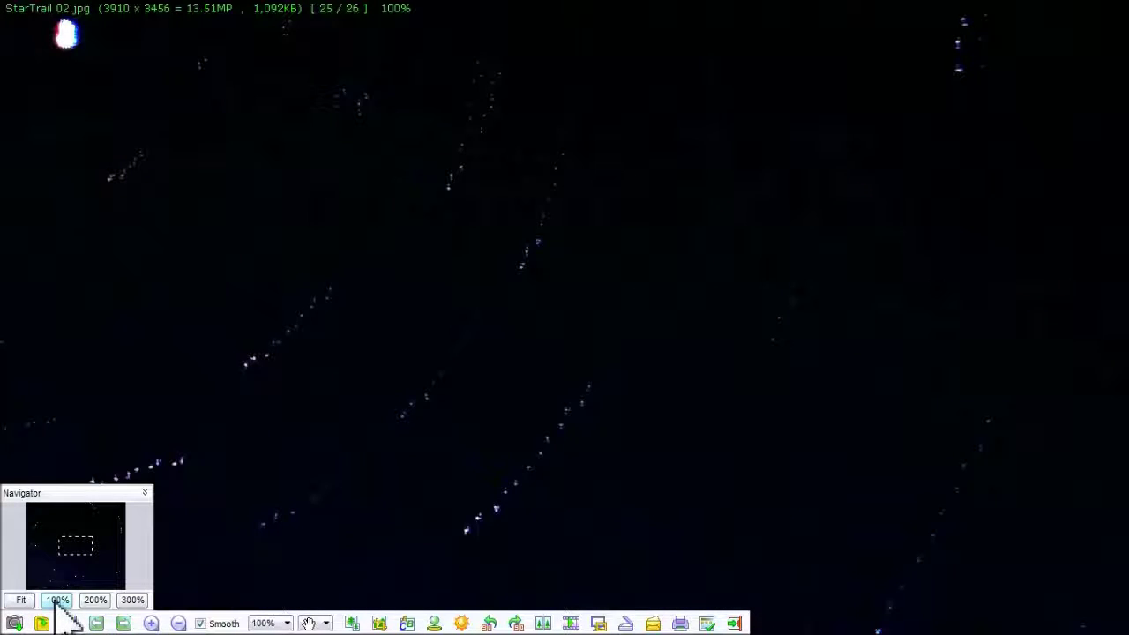
{"action": "left_click", "coordinate": [95, 600]}
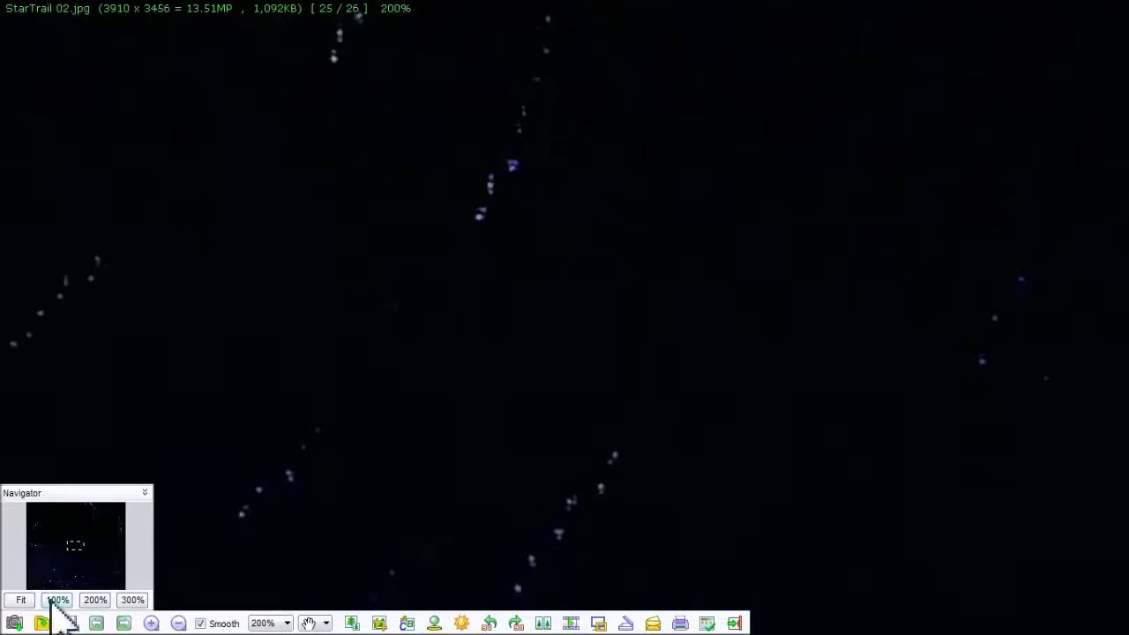
{"action": "left_click", "coordinate": [55, 600]}
{"action": "left_click_drag", "start_coordinate": [224, 259], "coordinate": [620, 473]}
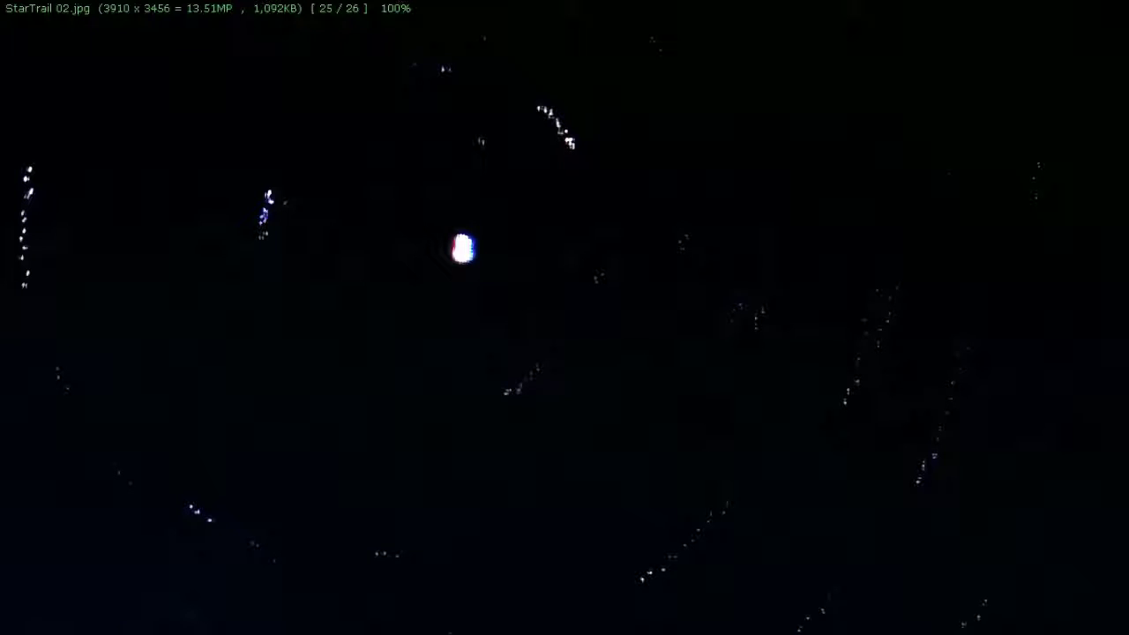
{"action": "mouse_move", "coordinate": [56, 589]}
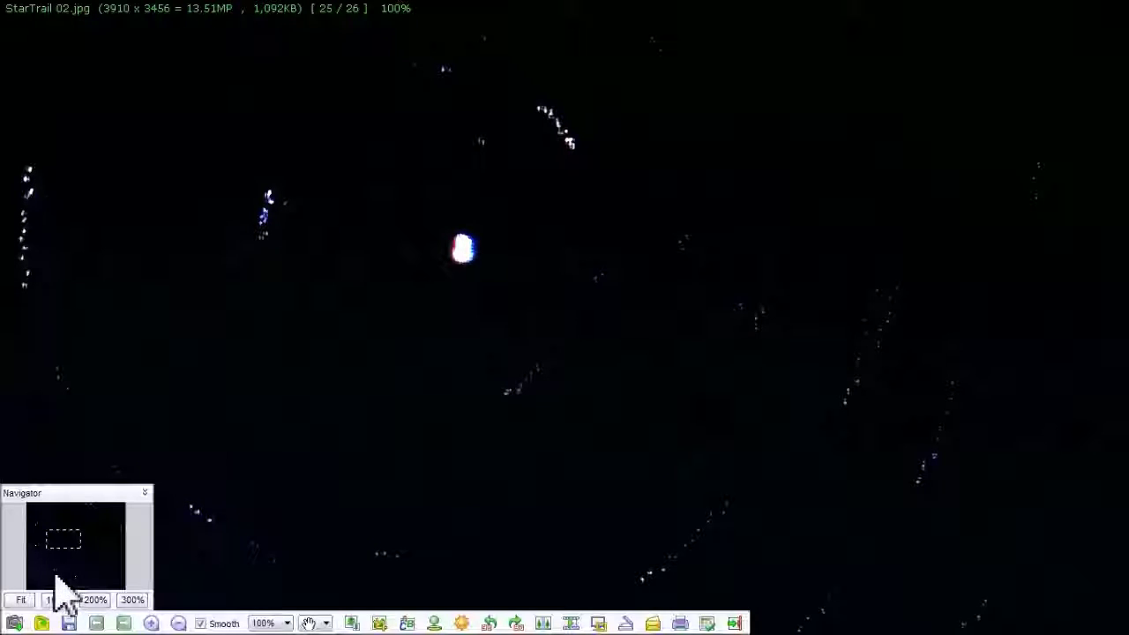
{"action": "left_click", "coordinate": [16, 601]}
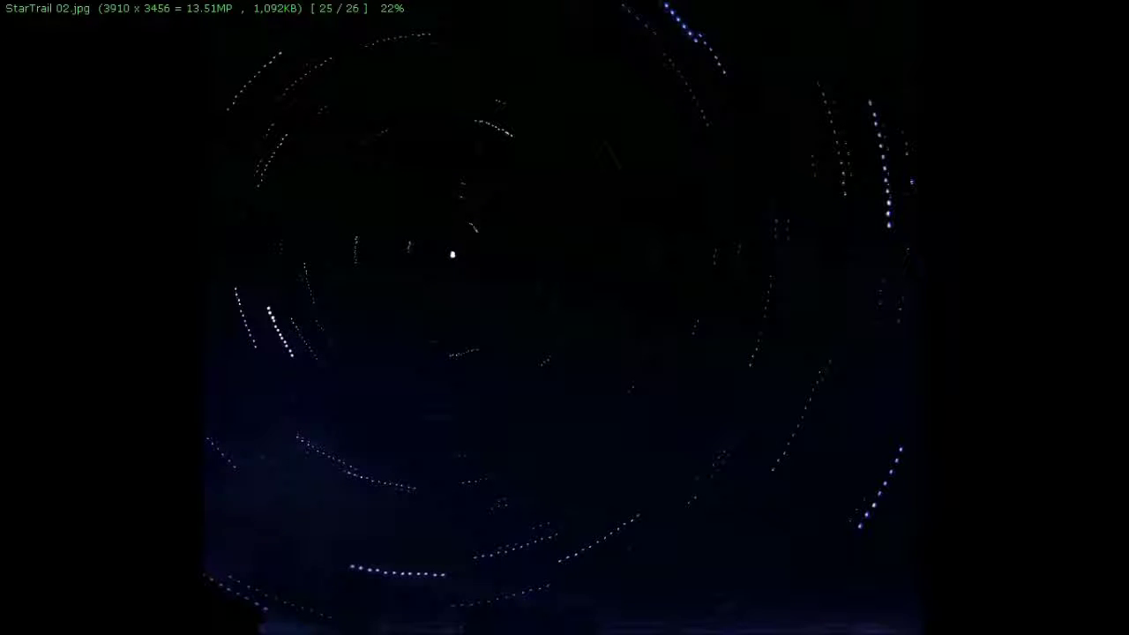
Step: Advance the full-screen view to StarTrail 03.jpg, image 26 of 26
{"action": "key", "text": "Right"}
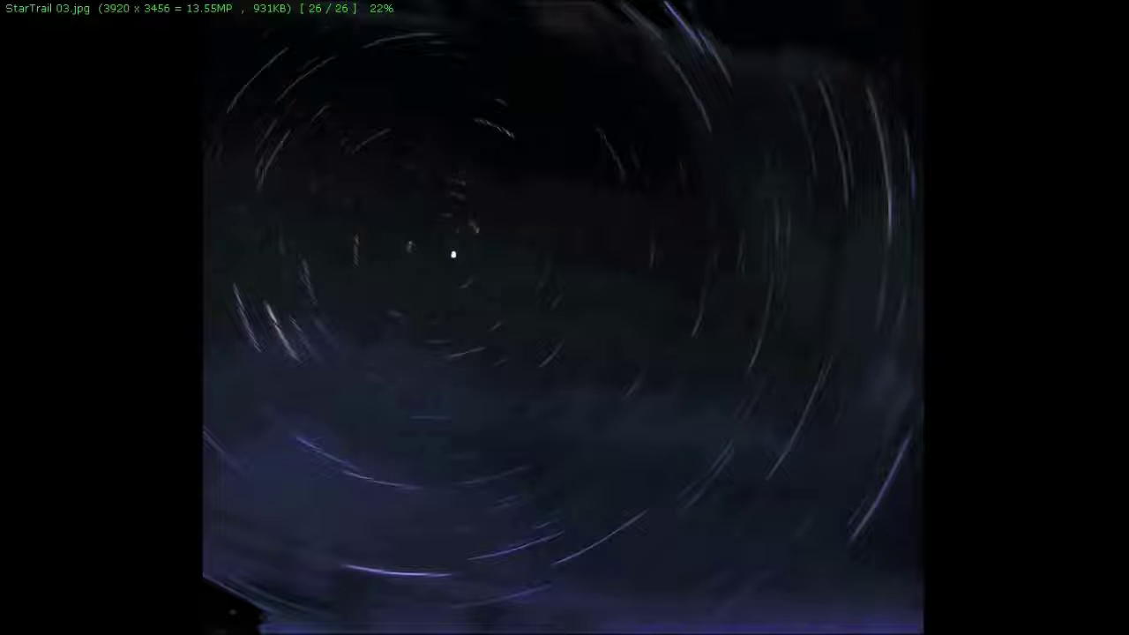